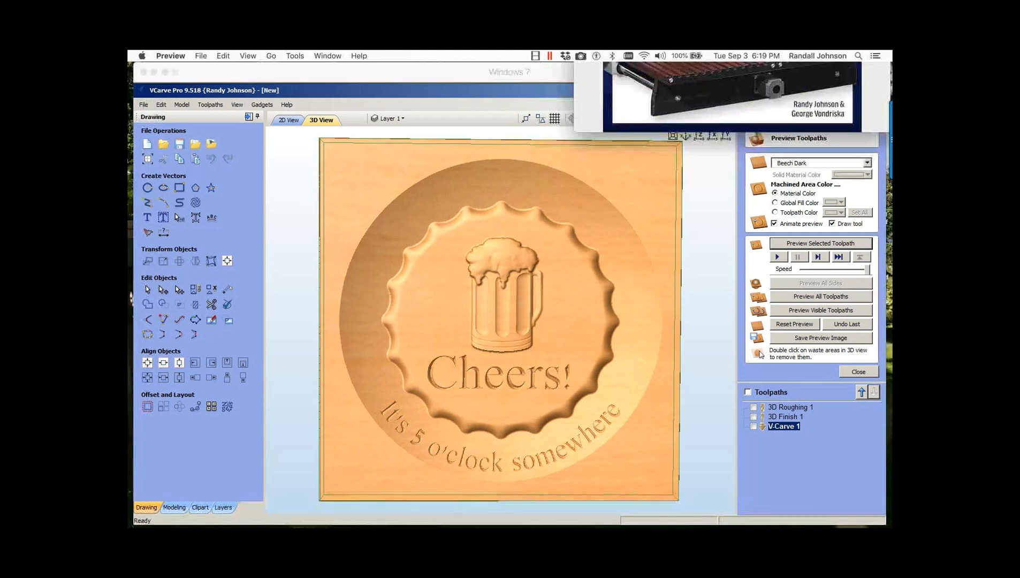
Step: View the CNC Router Essentials cover image, put it away, and inspect the Cheers! carving preview in VCarve Pro
left_click_drag(615, 51, 540, 145)
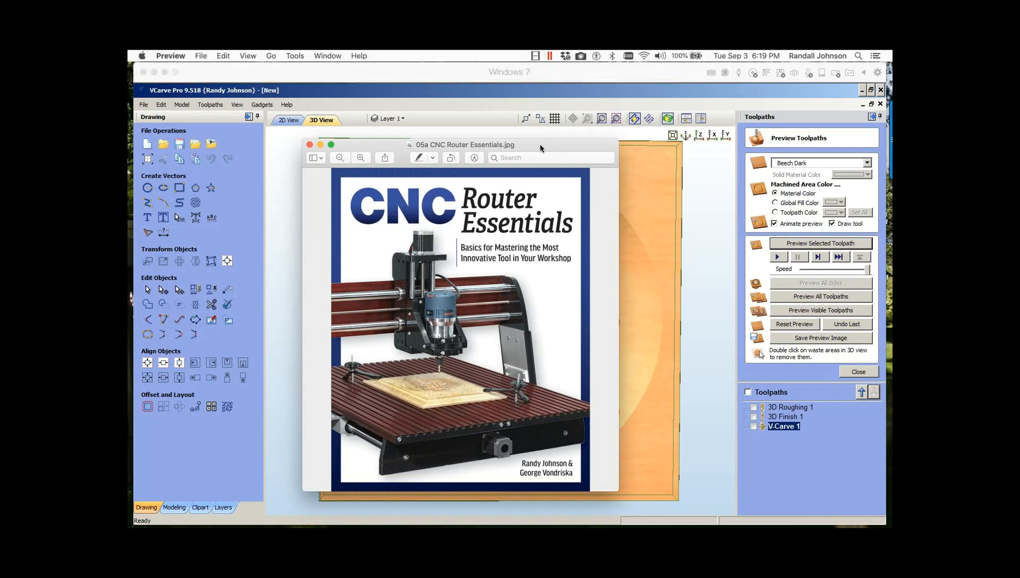
left_click_drag(540, 143, 807, 104)
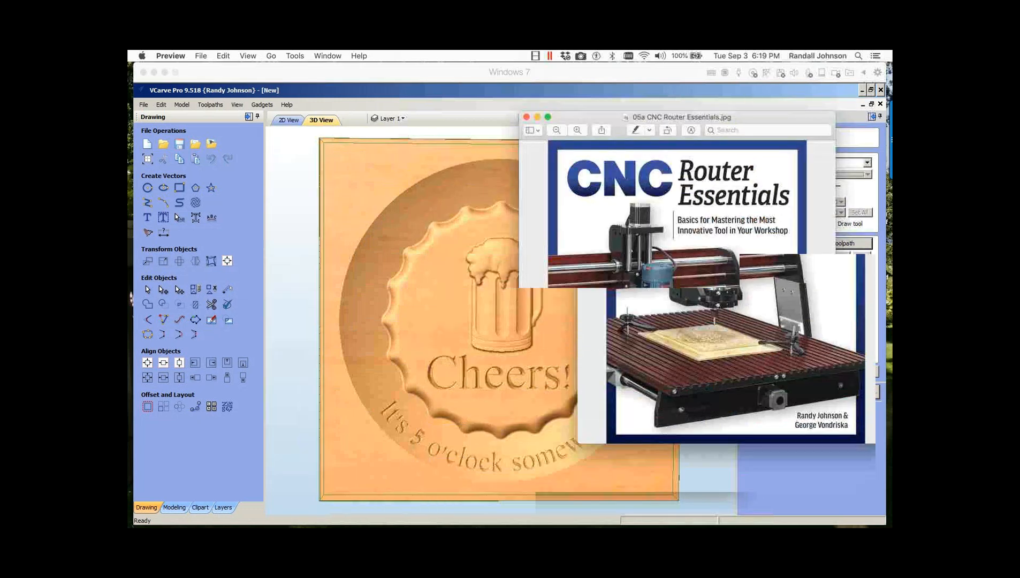
left_click(348, 162)
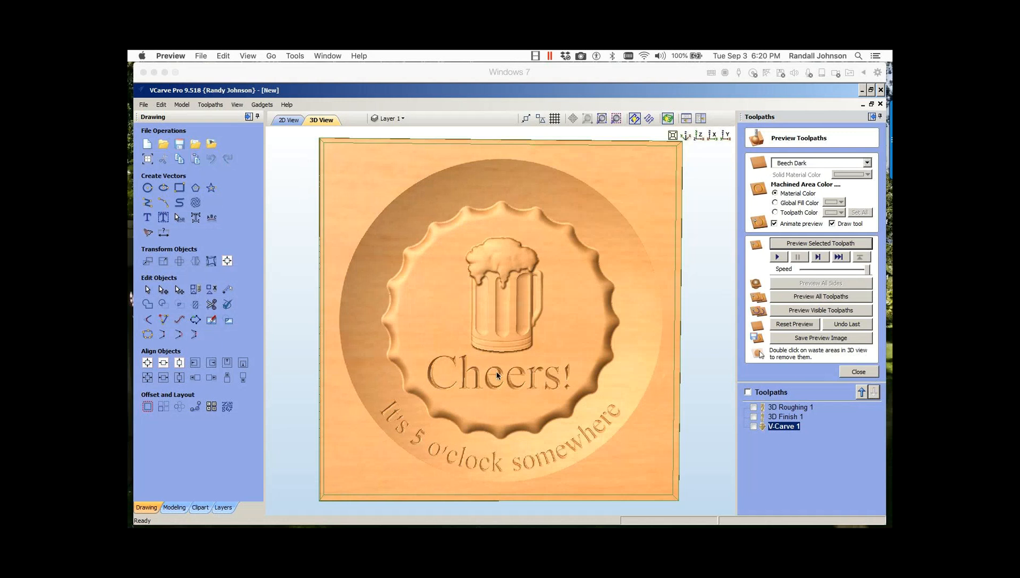
left_click(497, 357)
left_click_drag(508, 338, 512, 310)
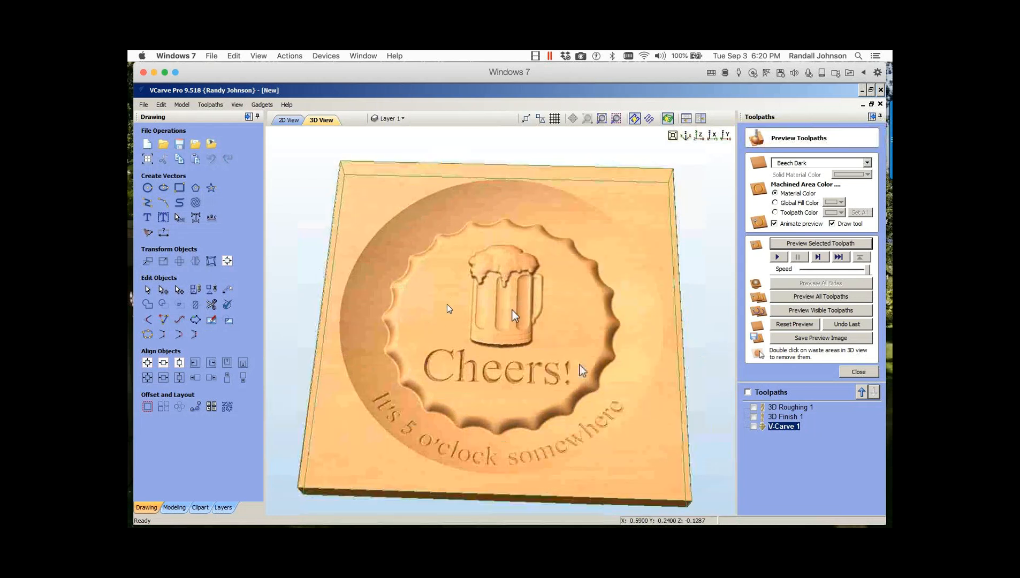
Step: Close the current carving project without saving its changes and create a new file
left_click(881, 103)
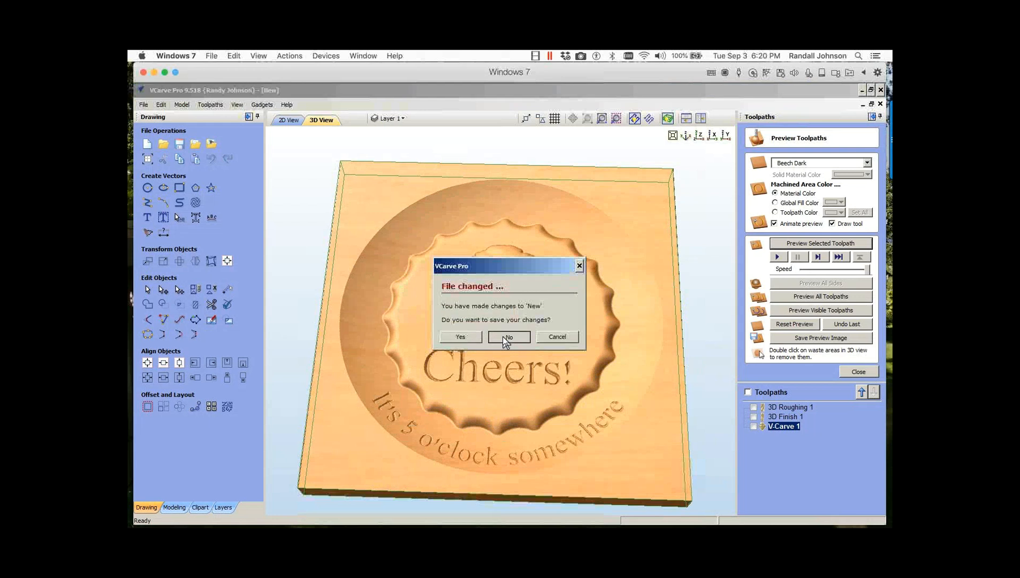
left_click(505, 337)
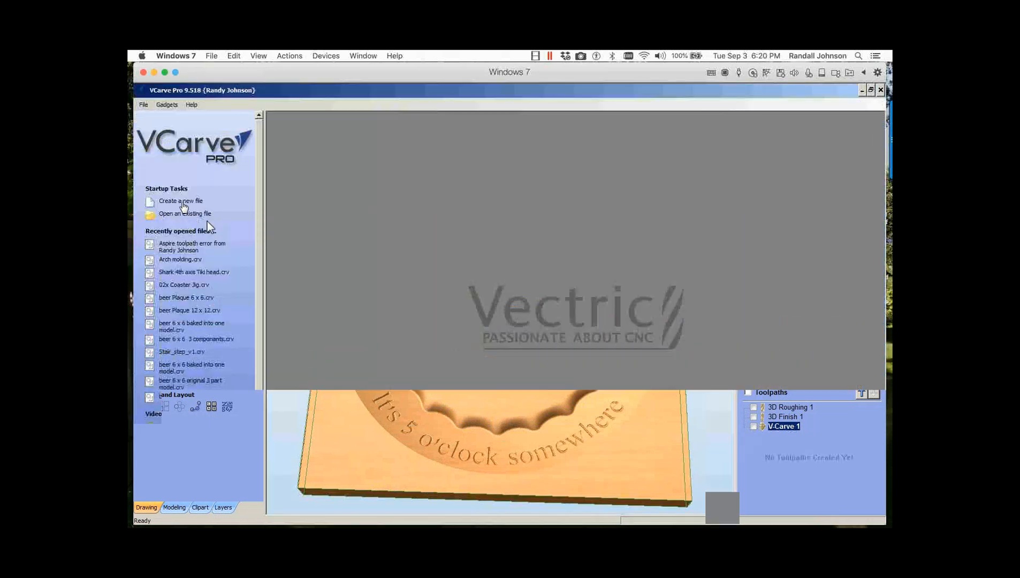
left_click(182, 202)
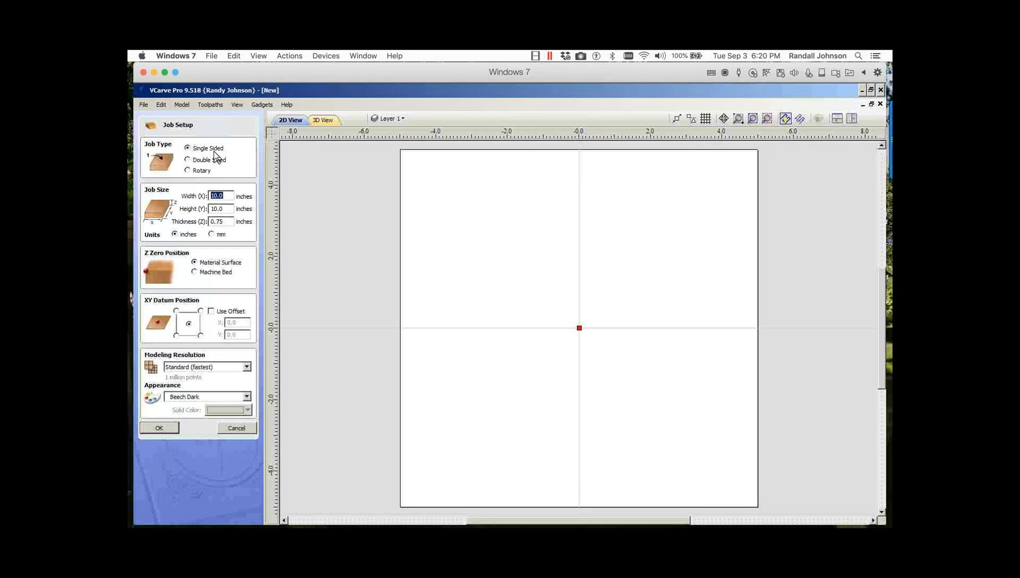
Step: Set up a single-sided job 10 by 10 inches and 0.75 inches thick, with standard modeling resolution
left_click(227, 196)
left_click(230, 221)
left_click(247, 368)
left_click(216, 377)
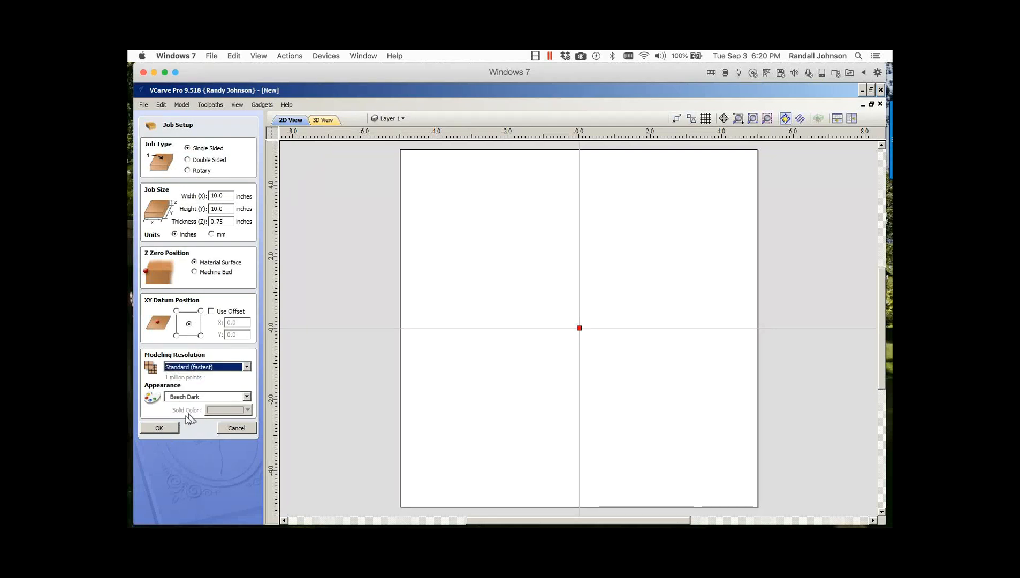
left_click(160, 428)
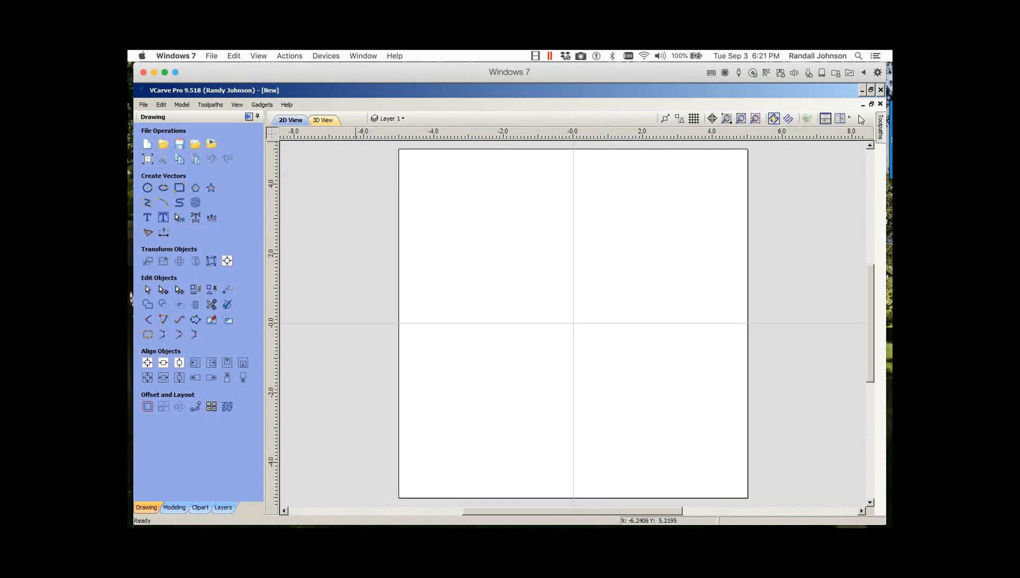
Step: Keep the toolpath tools displayed and, in the material setup, lower the model position to a 0.345 inch gap below
mouse_move(881, 127)
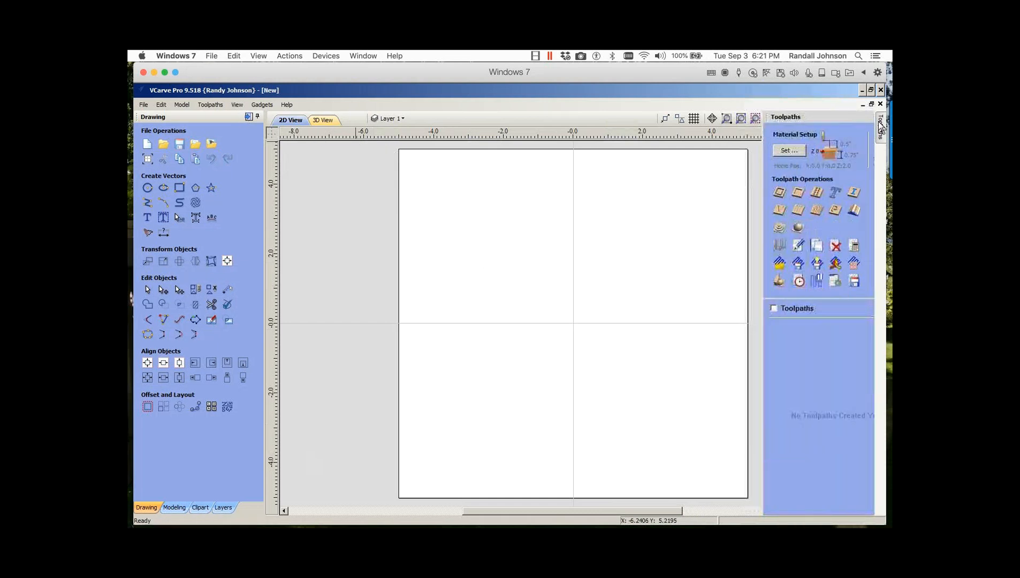
left_click(871, 116)
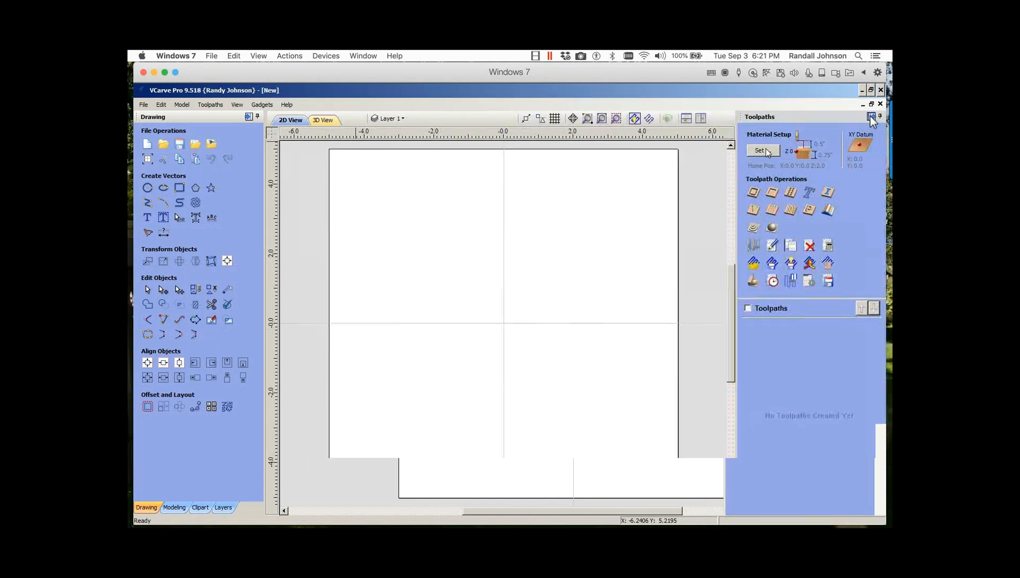
left_click(764, 151)
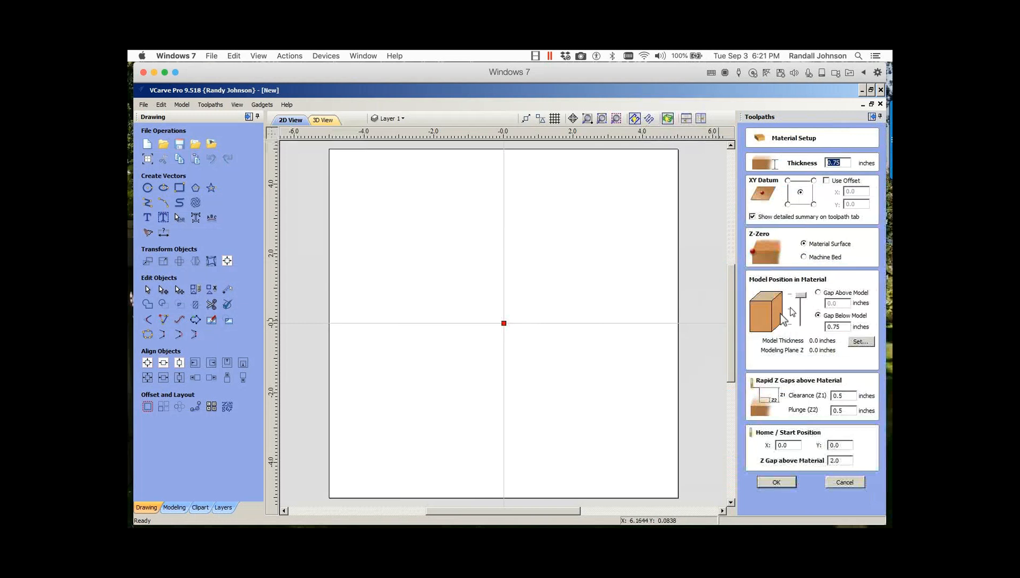
mouse_move(800, 297)
left_mouse_down()
mouse_move(806, 326)
mouse_move(803, 313)
left_mouse_up()
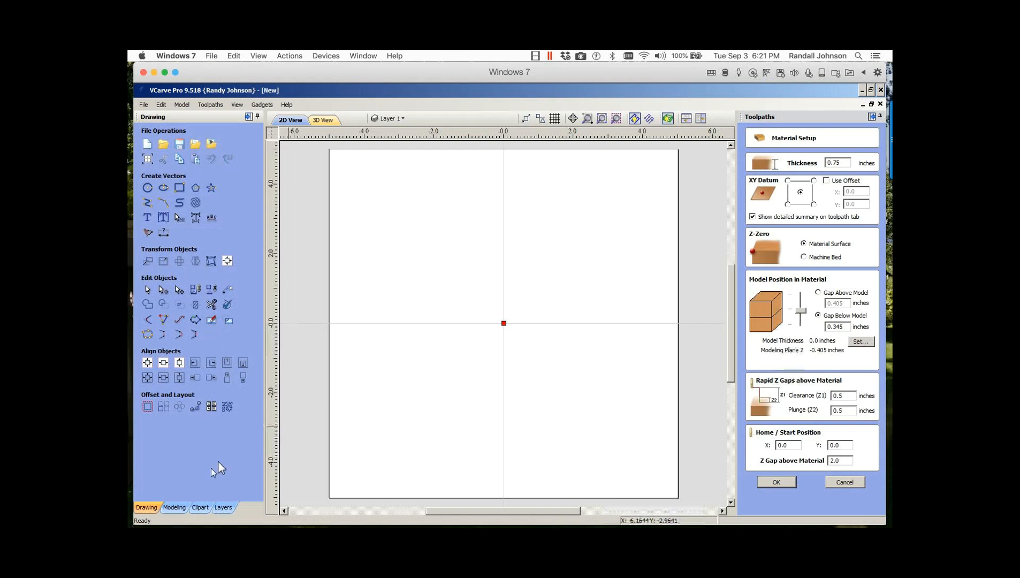
Step: Show the 3D modeling tools and view the empty material block in 3D from a low angle
left_click(174, 508)
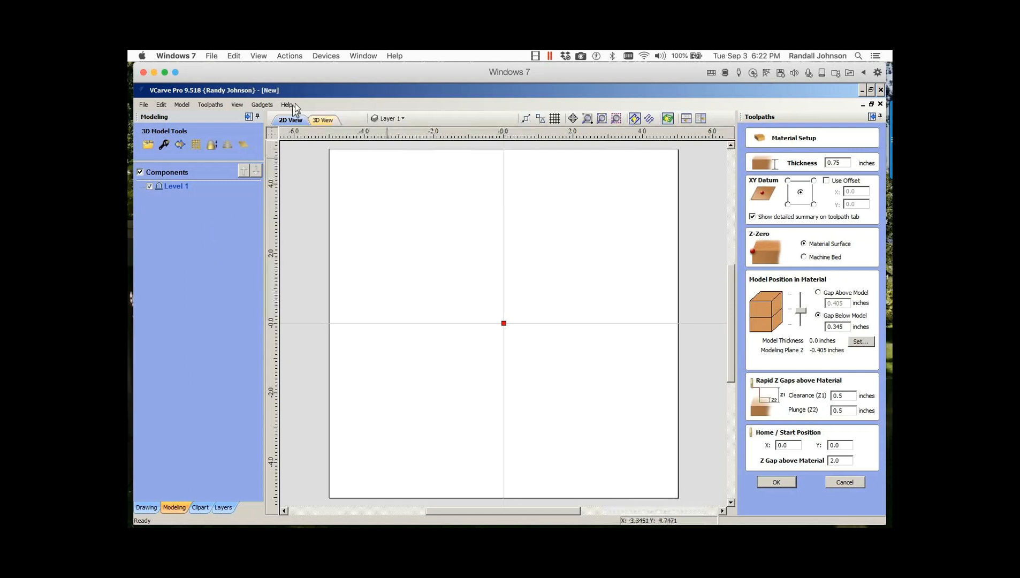
left_click(324, 122)
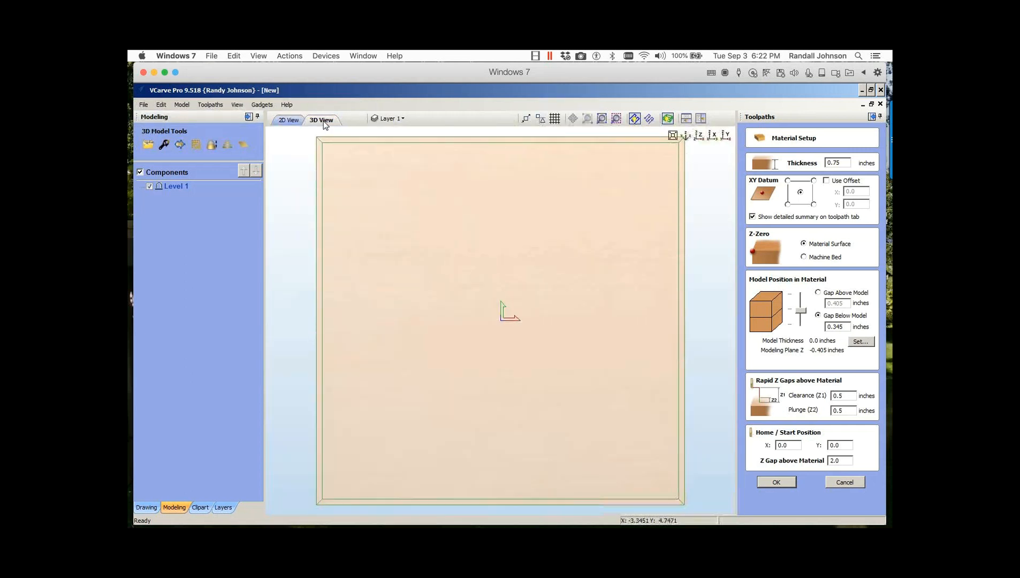
left_click_drag(505, 431, 497, 353)
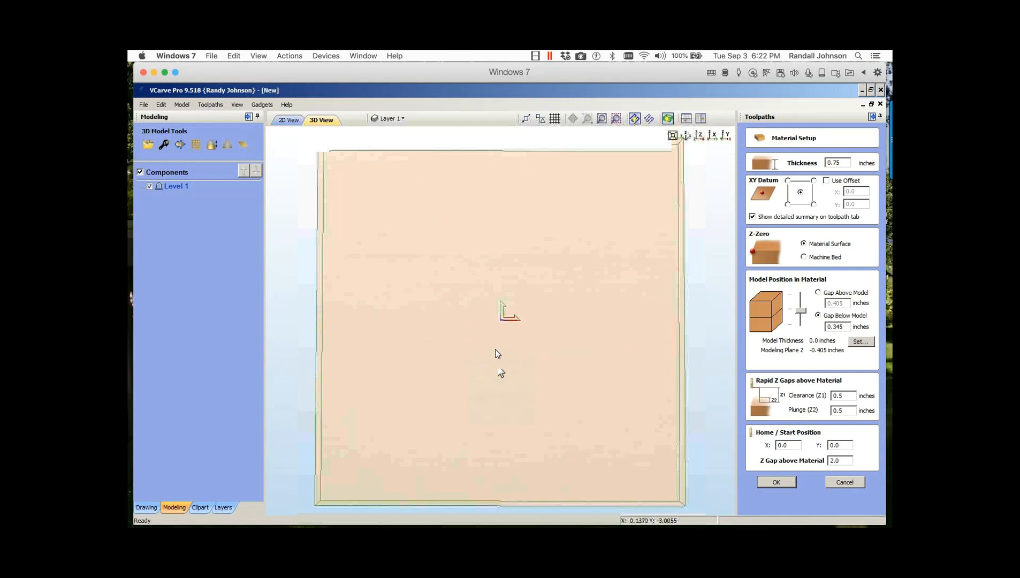
mouse_move(496, 351)
left_mouse_down()
mouse_move(510, 245)
mouse_move(520, 375)
mouse_move(581, 310)
mouse_move(512, 330)
mouse_move(516, 317)
mouse_move(501, 302)
mouse_move(531, 313)
left_mouse_up()
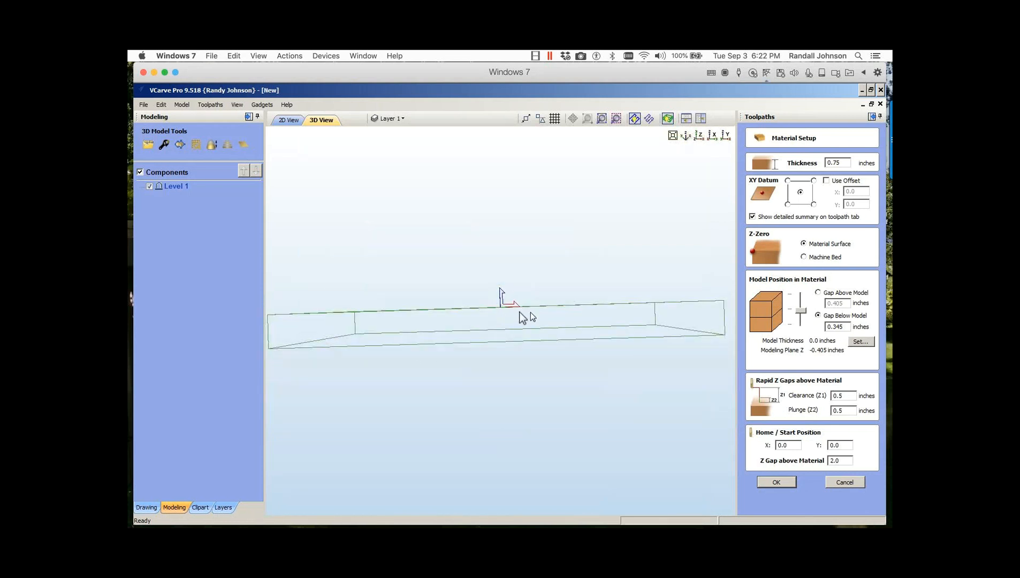
Step: Compare Z-Zero at the machine bed and the material surface, and set the gap below the model to 0.39 inches
left_click(803, 256)
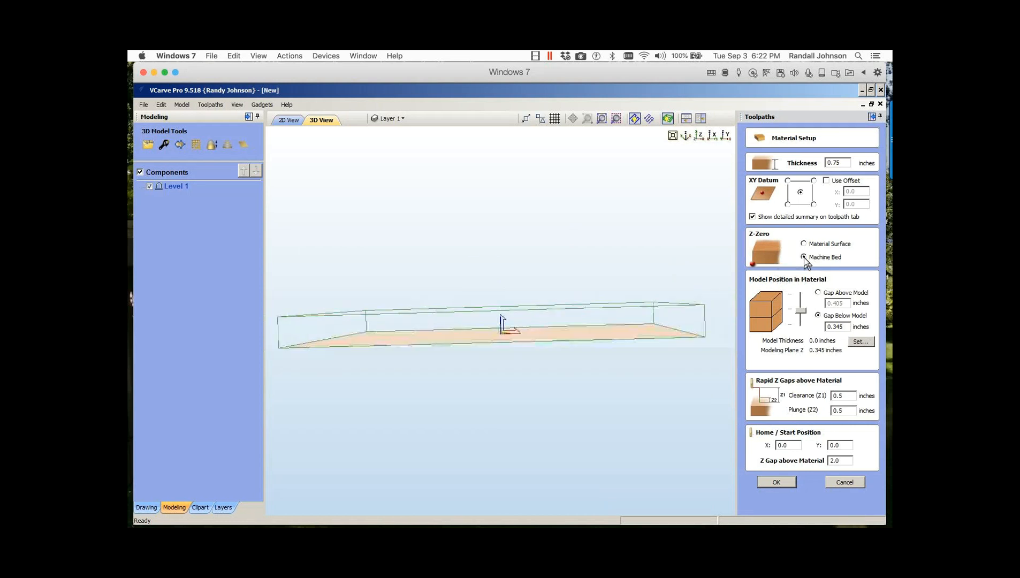
left_click_drag(684, 336, 498, 402)
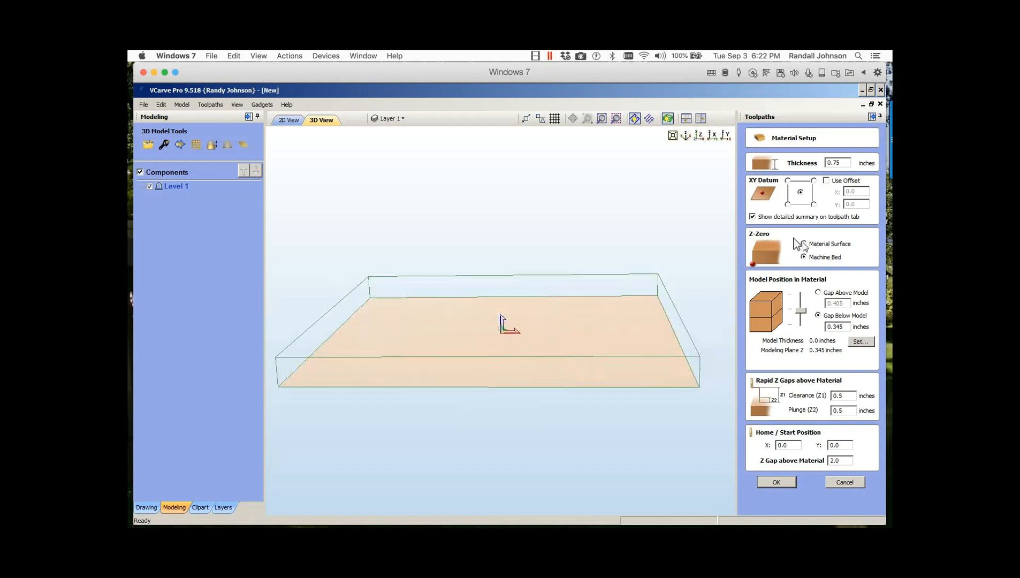
left_click(803, 243)
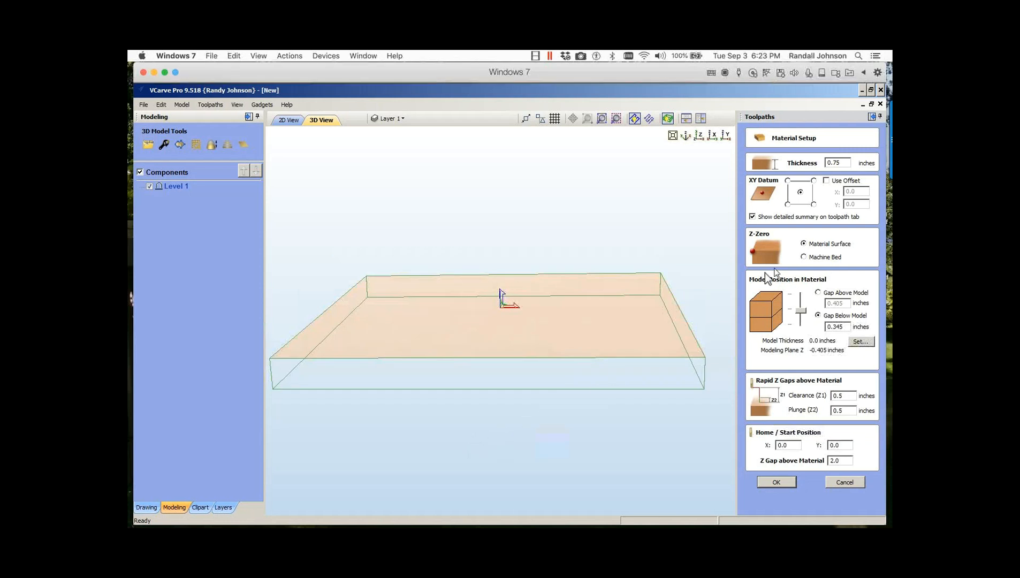
left_click(804, 258)
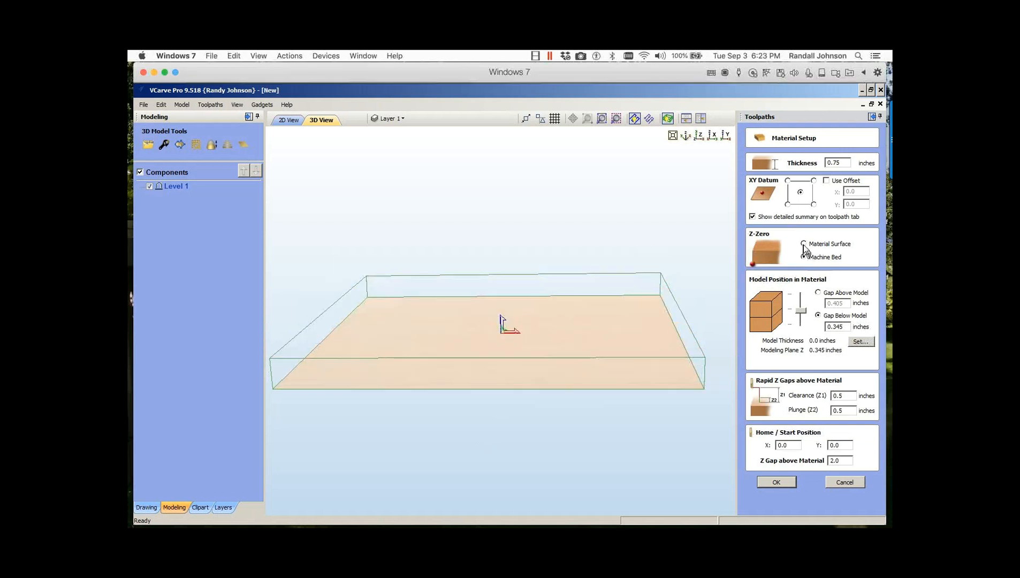
left_click(804, 243)
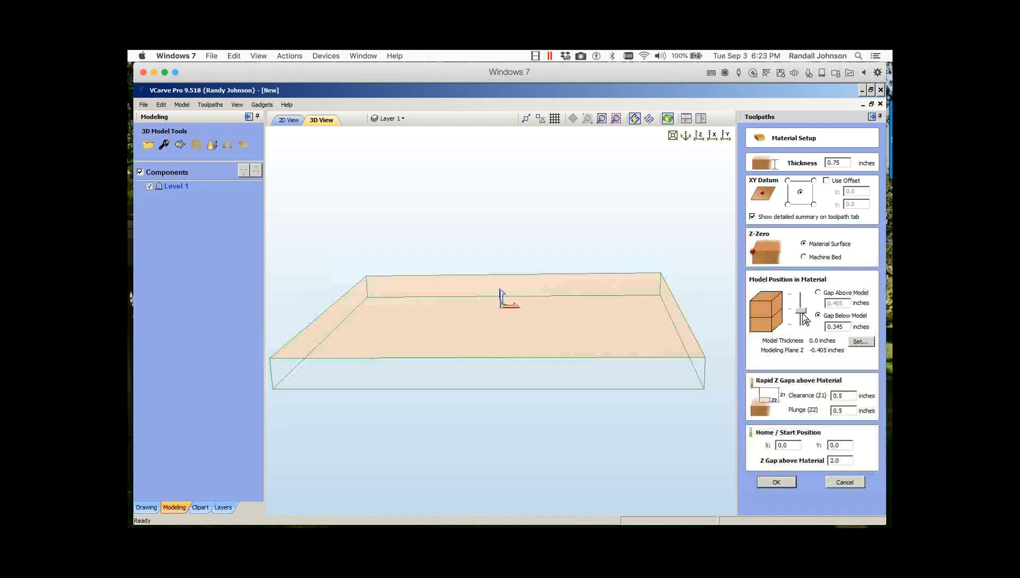
left_click_drag(804, 318, 802, 309)
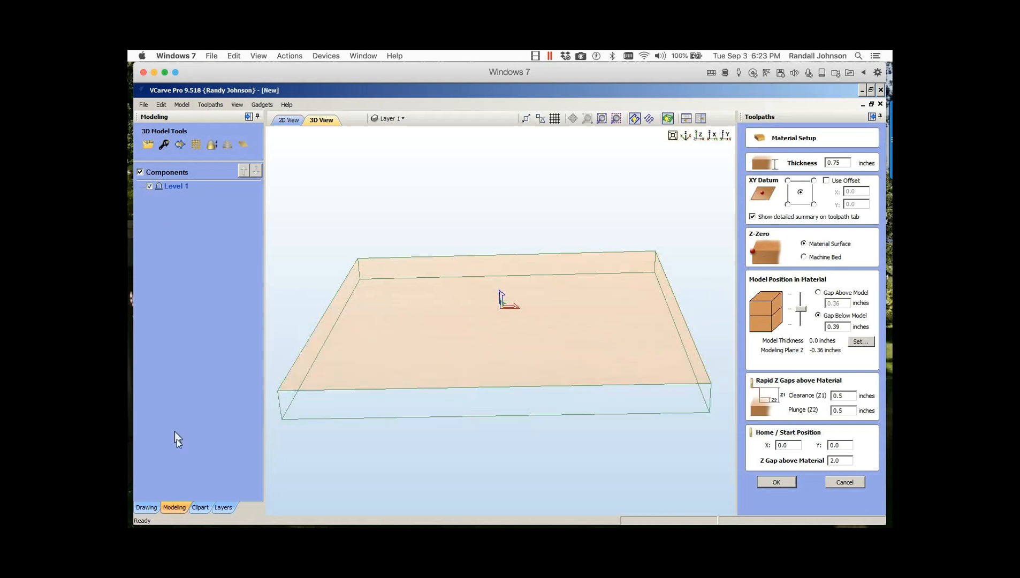
Step: Add a zero plane component to the model and inspect it within the material block
left_click(241, 145)
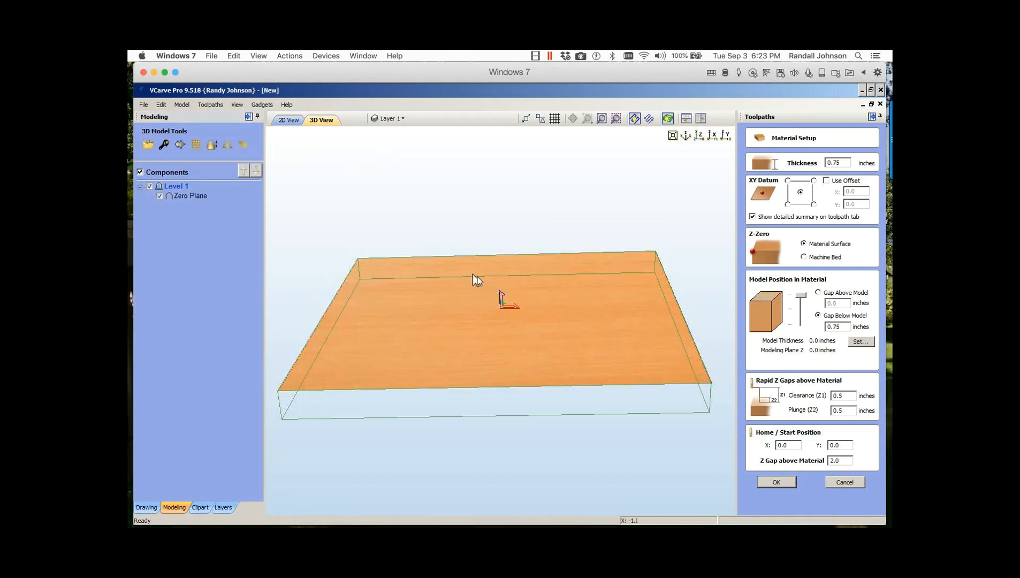
left_click_drag(551, 305, 485, 377)
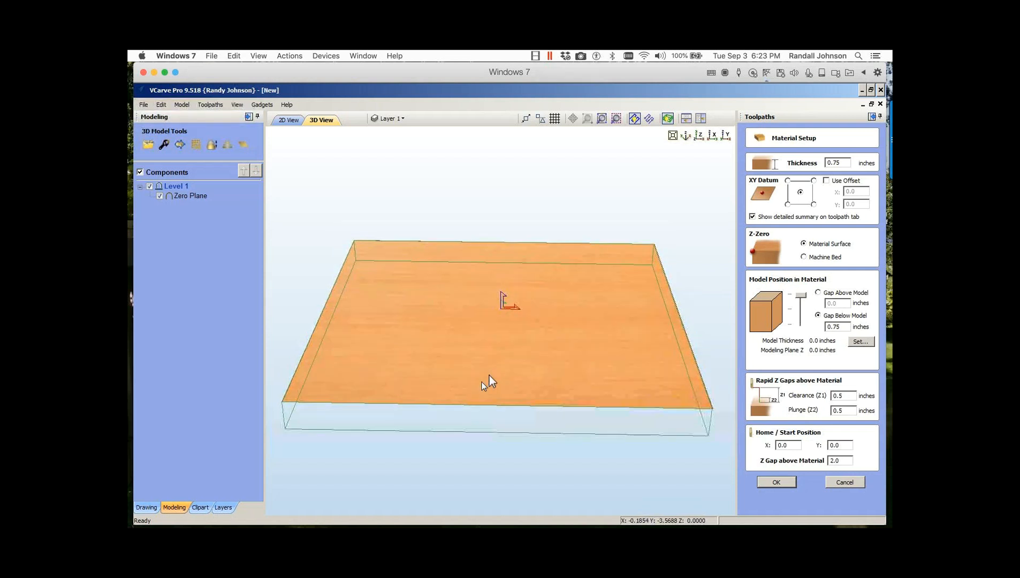
left_click_drag(487, 397, 491, 310)
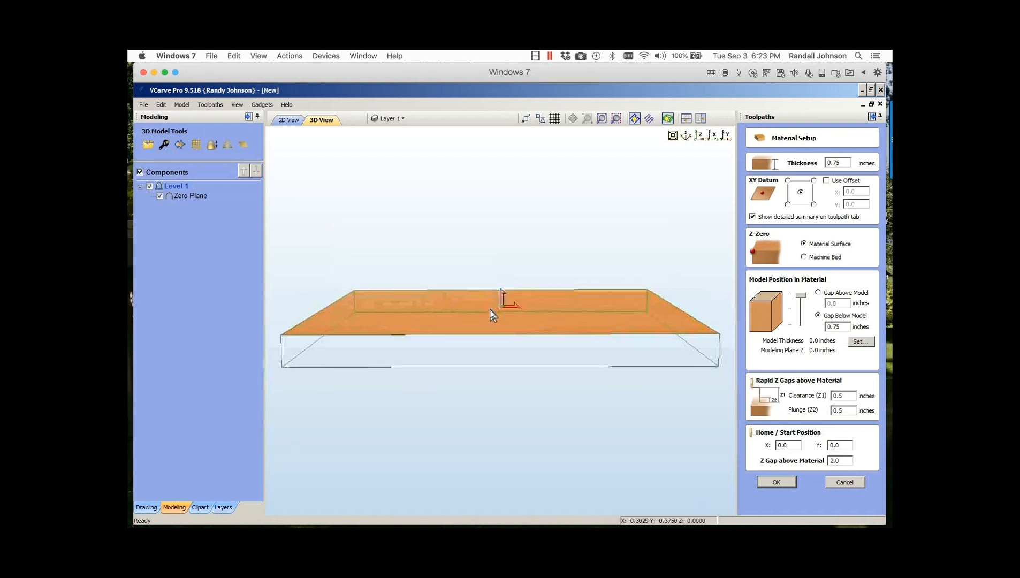
Step: Compare both Z-Zero options with a 0.0 inch gap below the model, ending on material surface with a 0.3075 inch gap
left_click_drag(801, 294, 801, 327)
left_click(804, 258)
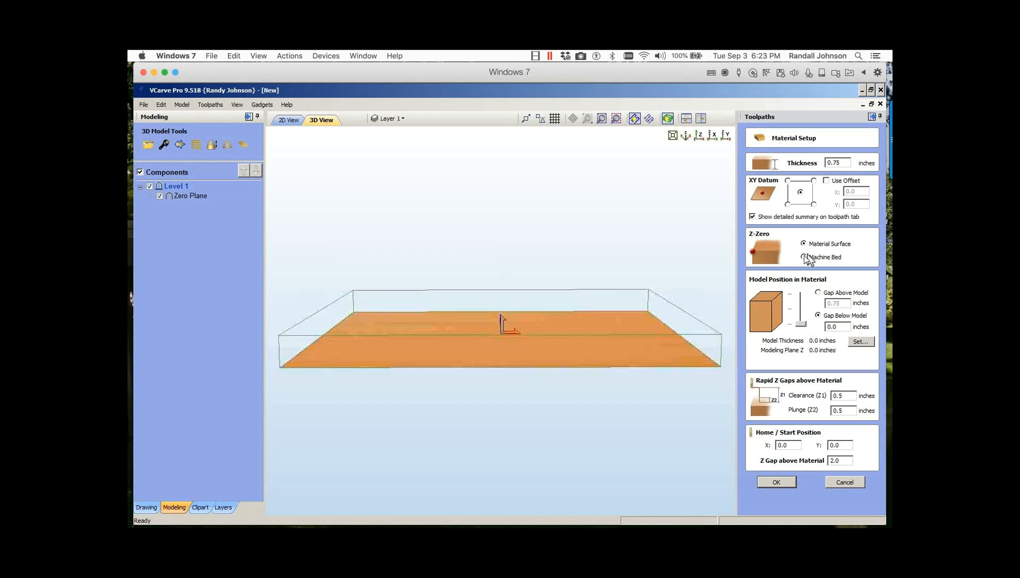
left_click(804, 244)
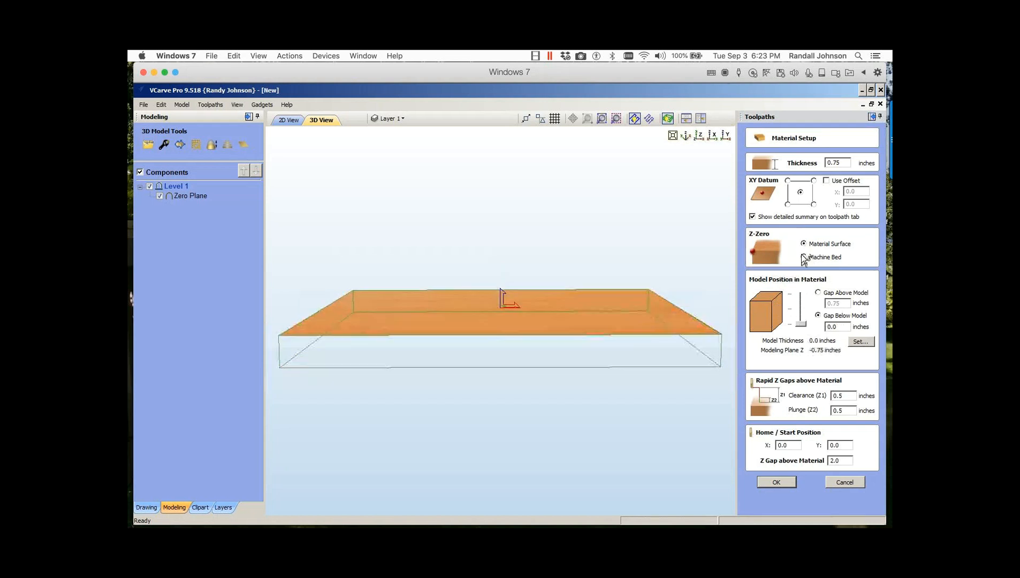
left_click(803, 257)
left_click(804, 245)
left_click(803, 257)
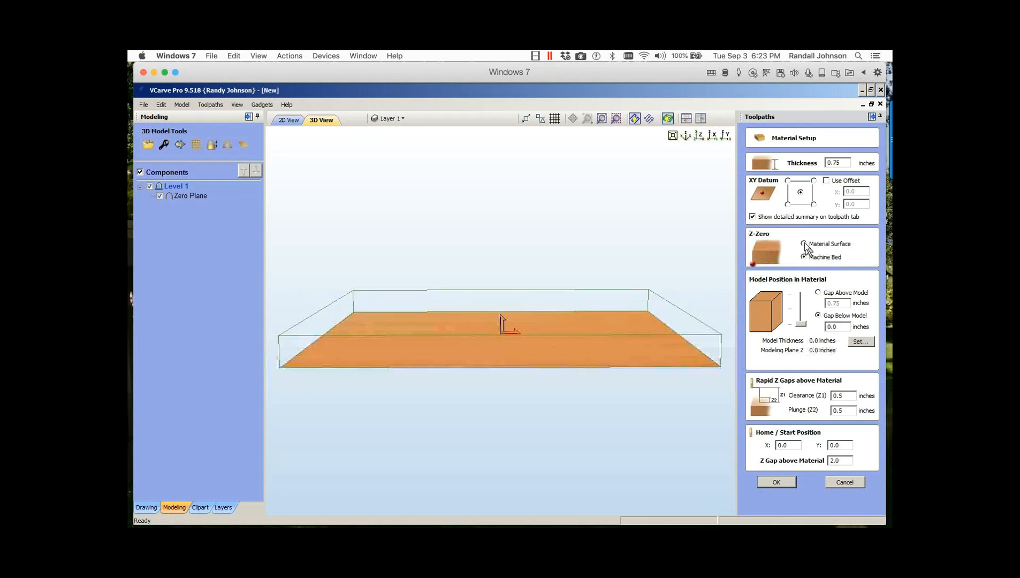
left_click(804, 244)
left_click_drag(801, 323, 804, 312)
mouse_move(509, 338)
left_mouse_down()
mouse_move(518, 326)
mouse_move(520, 344)
mouse_move(518, 321)
mouse_move(515, 331)
left_mouse_up()
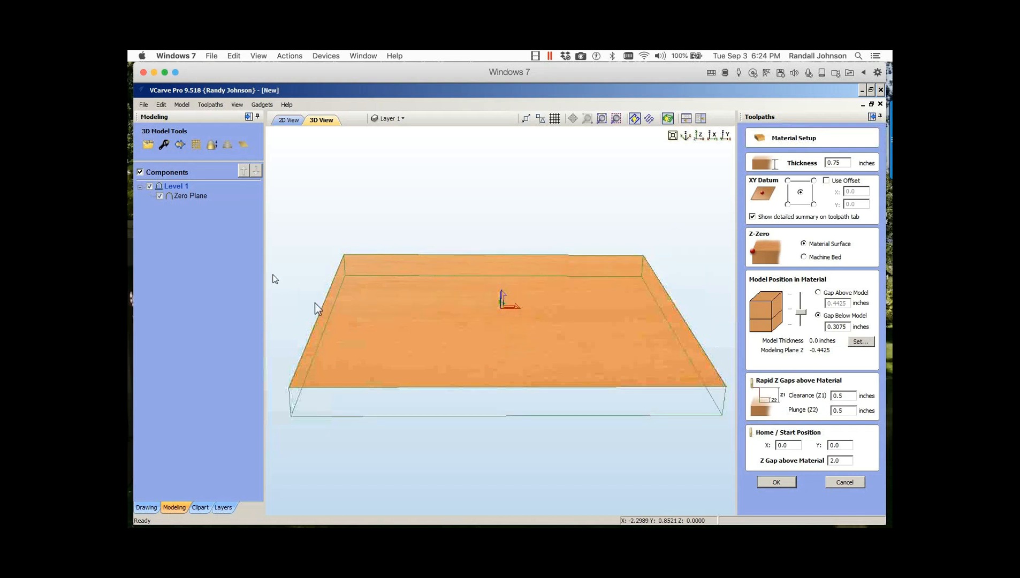
Step: Rename the zero plane component as Material in its component properties
double_click(169, 196)
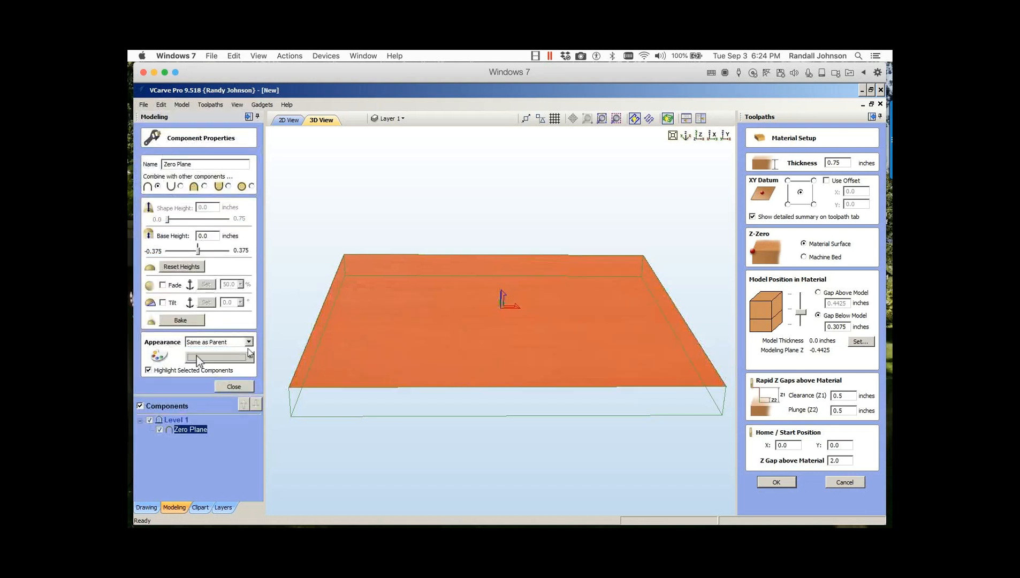
left_click_drag(198, 165, 144, 164)
type("Material")
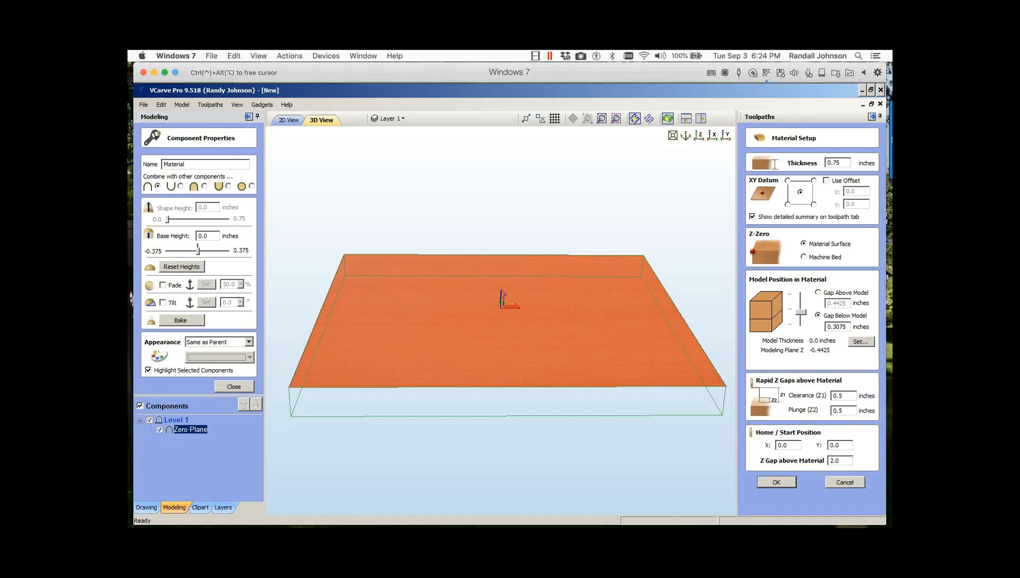
key("Return")
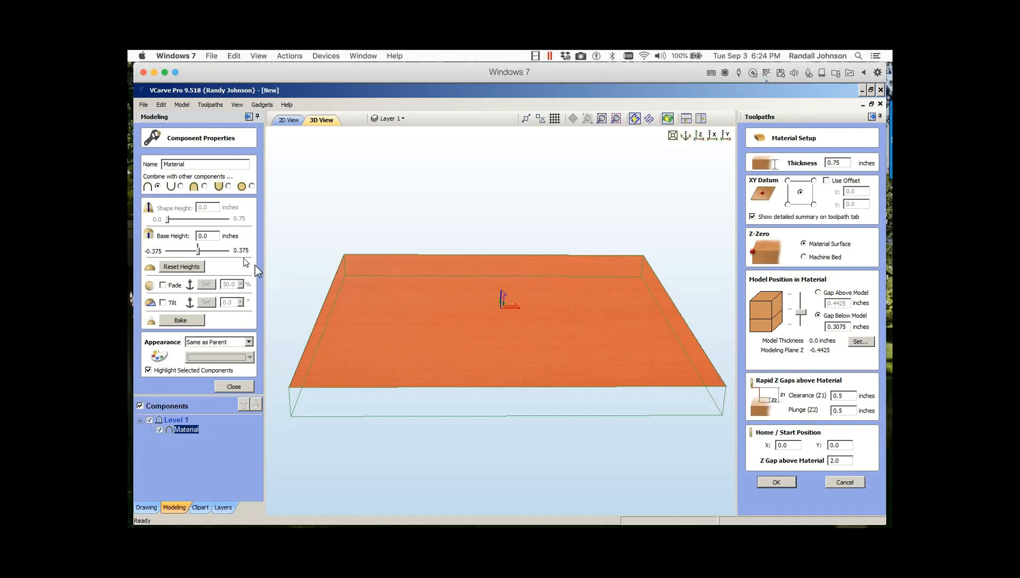
Step: Set the Material component's base height to .75 inches
left_click_drag(211, 236, 171, 240)
type(".75")
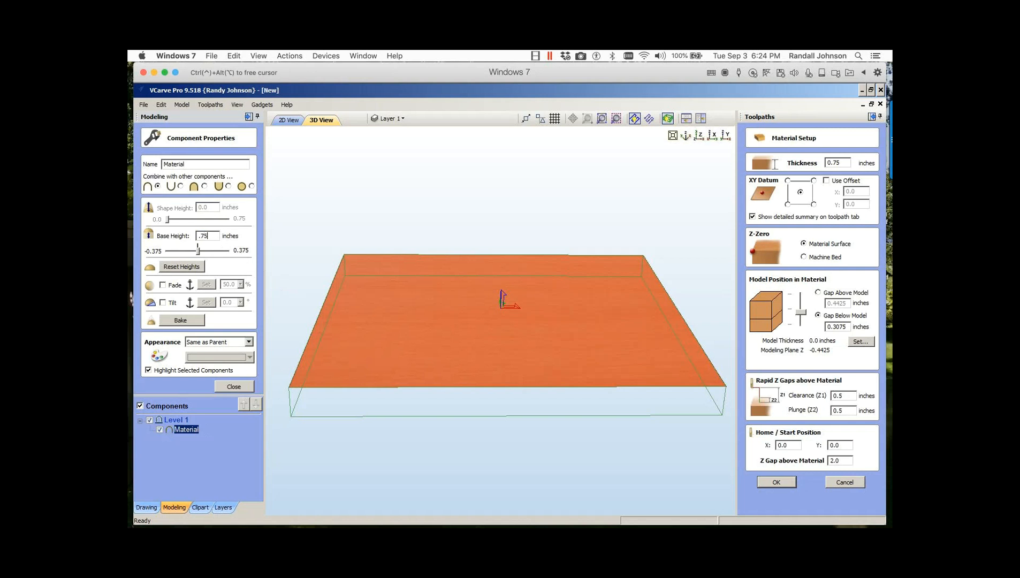
key("Return")
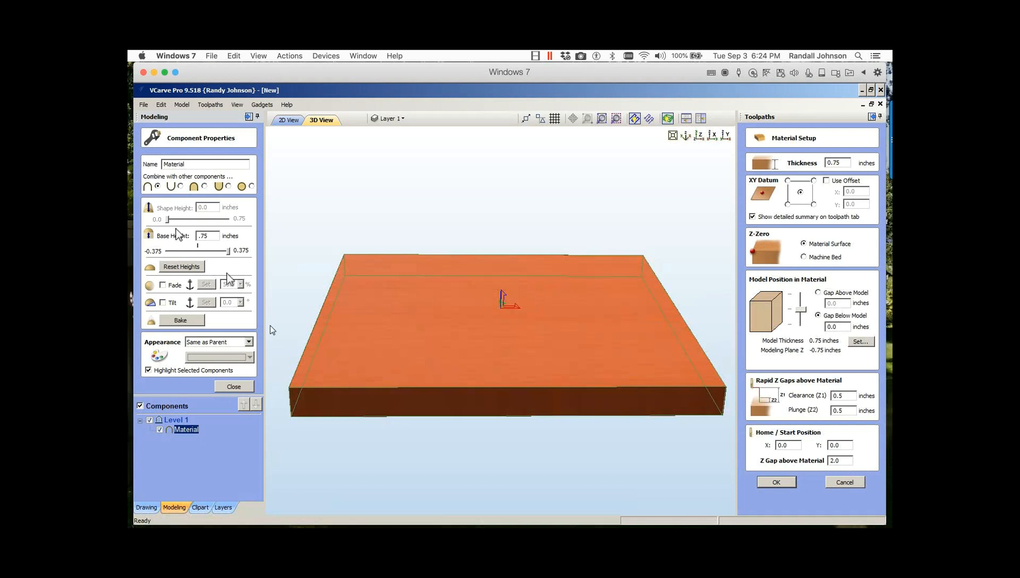
Step: Set the Material component's base height to .5 inches and inspect the remaining gap within the block
left_click_drag(522, 453, 533, 282)
mouse_move(486, 346)
left_mouse_down()
mouse_move(489, 362)
mouse_move(482, 355)
left_mouse_up()
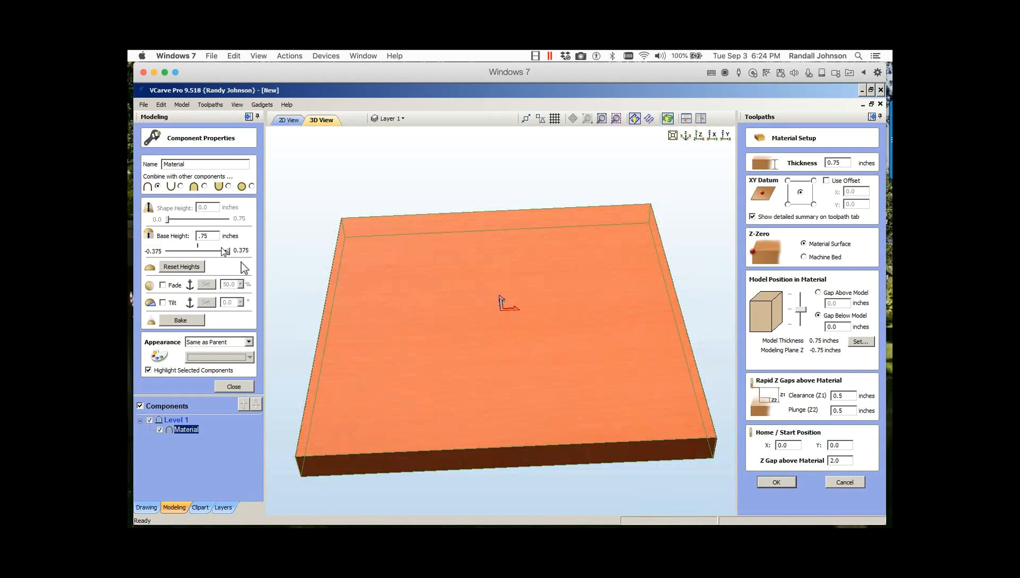
left_click(210, 236)
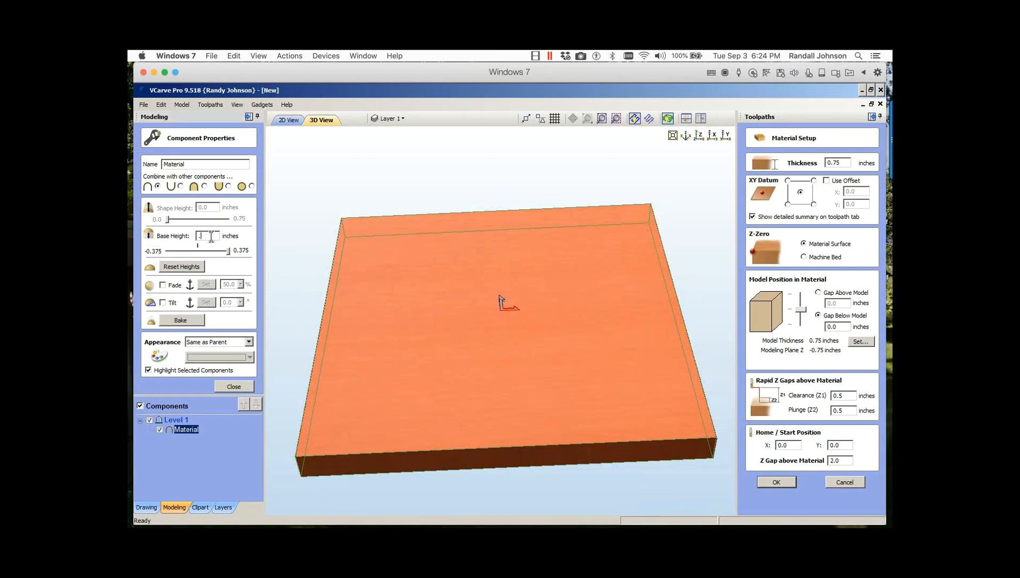
type(".5")
key("Return")
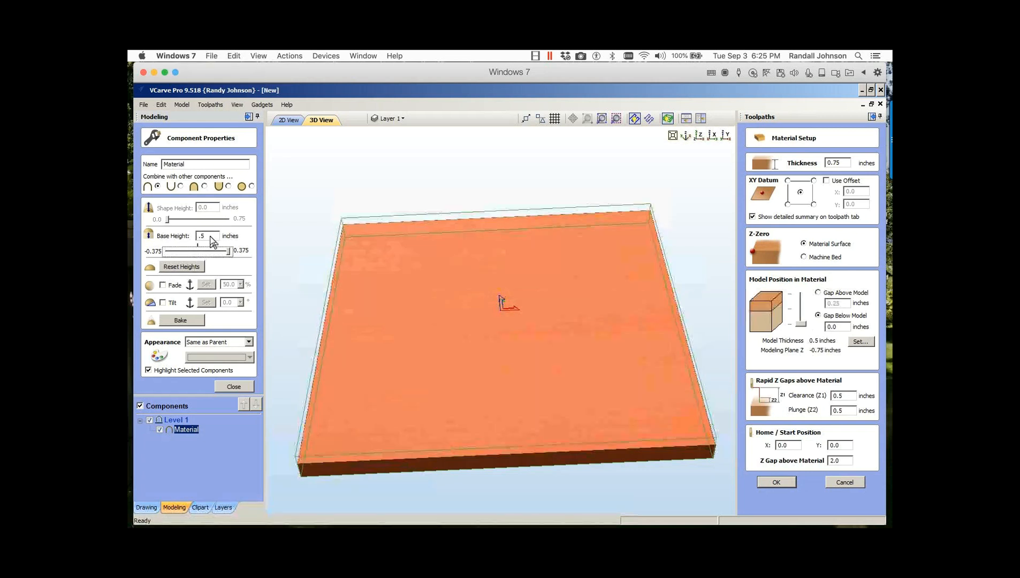
left_click_drag(480, 449, 495, 342)
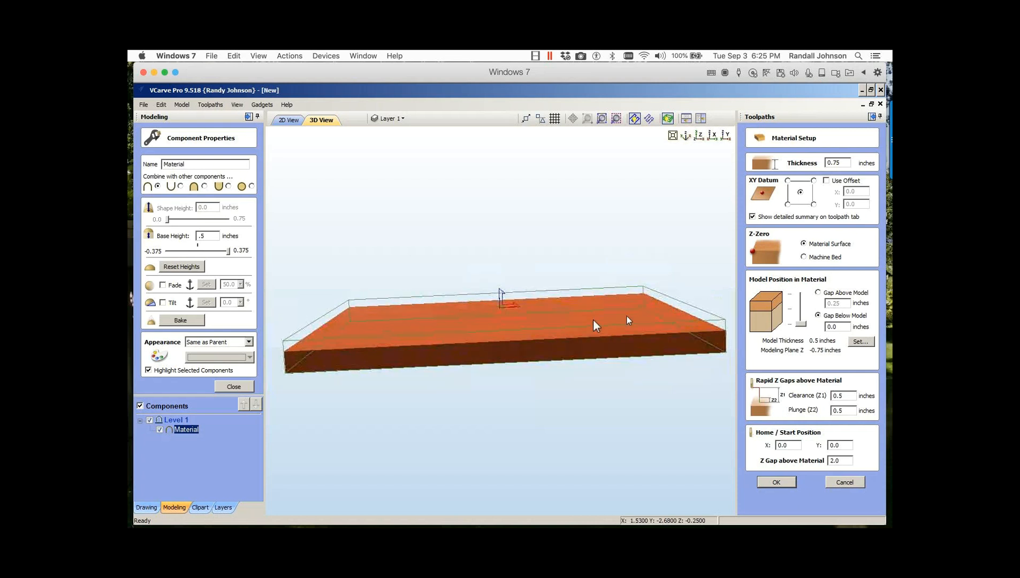
Step: Reposition the model in the material with a 0.135 inch gap below it and compare both Z-Zero options, ending on material surface
left_click(804, 328)
mouse_move(803, 322)
left_mouse_down()
mouse_move(799, 293)
mouse_move(799, 306)
left_mouse_up()
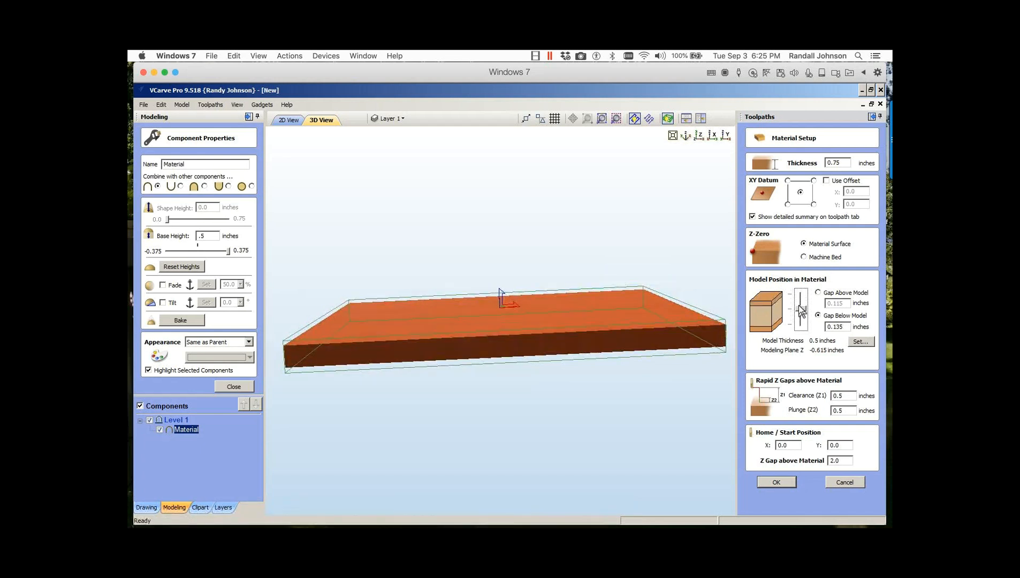
left_click(803, 257)
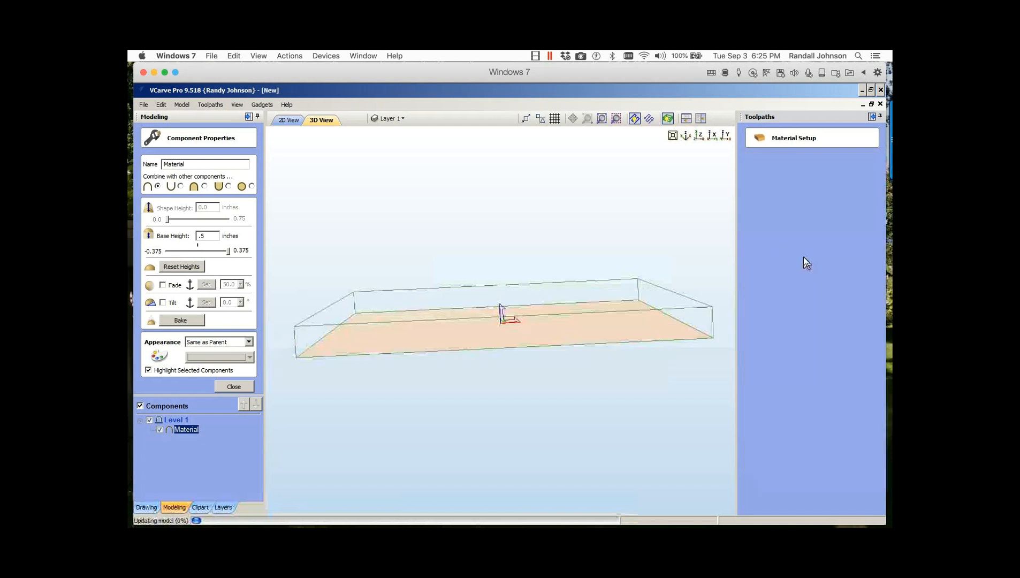
left_click_drag(533, 414, 519, 370)
left_click(725, 135)
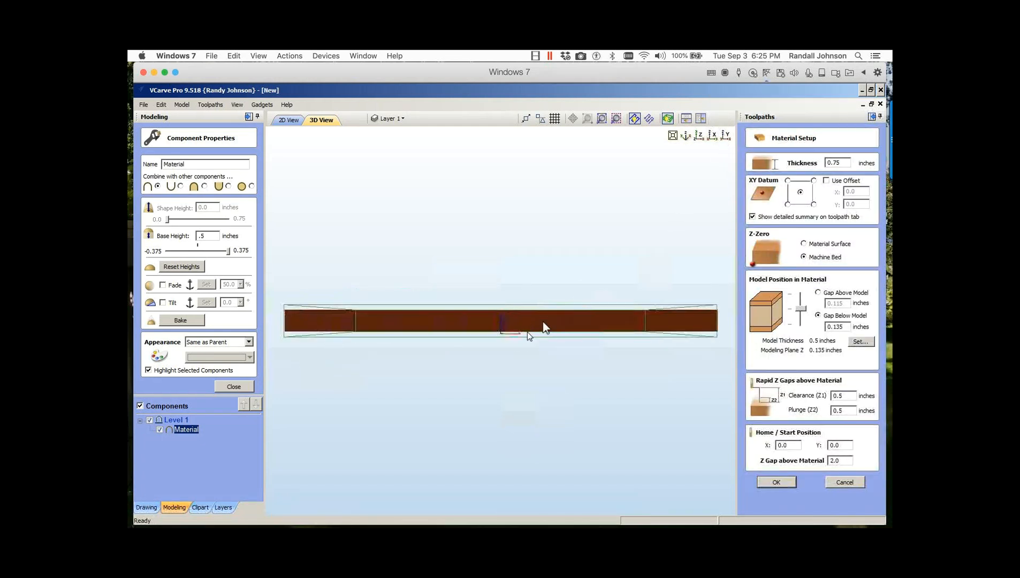
left_click(803, 243)
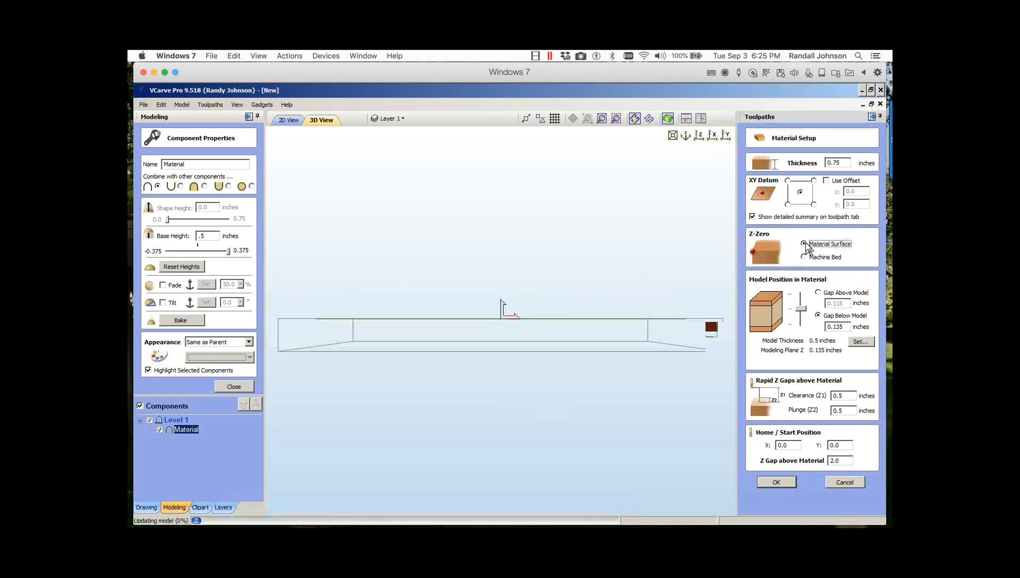
left_click(804, 257)
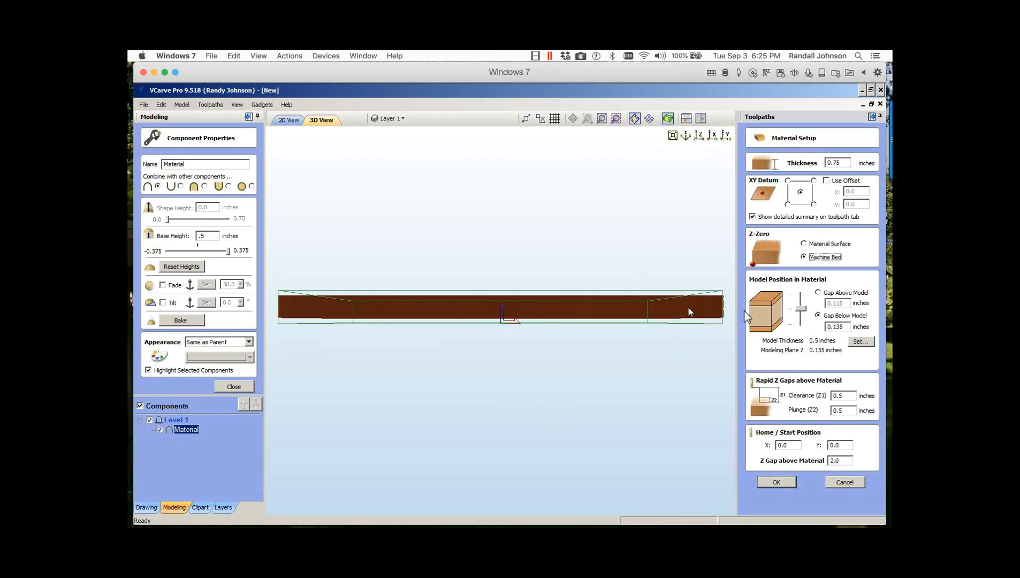
left_click(804, 244)
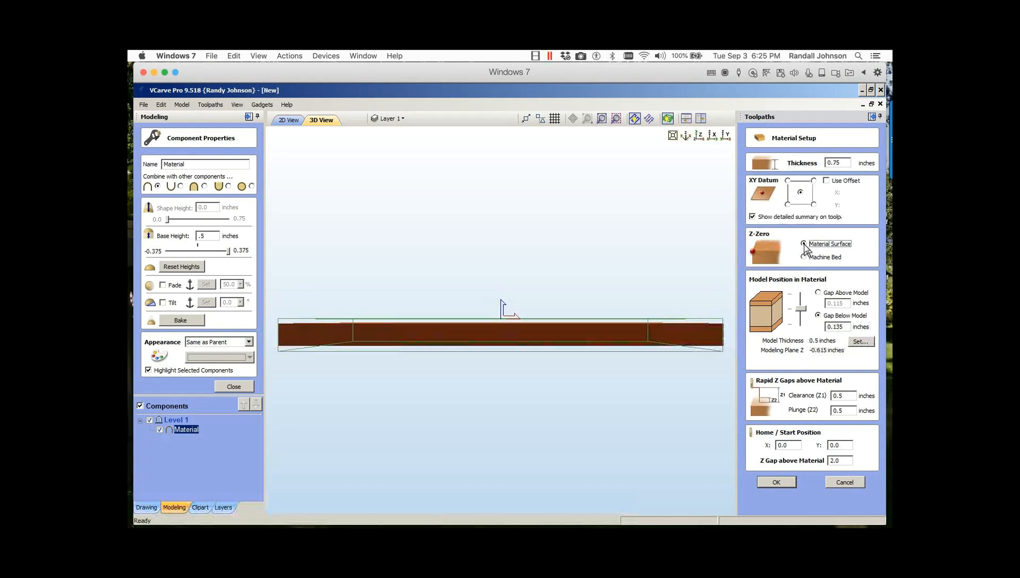
Step: Set the Material component's base height back to .75 inches and close its component properties
left_click(210, 235)
type(".5")
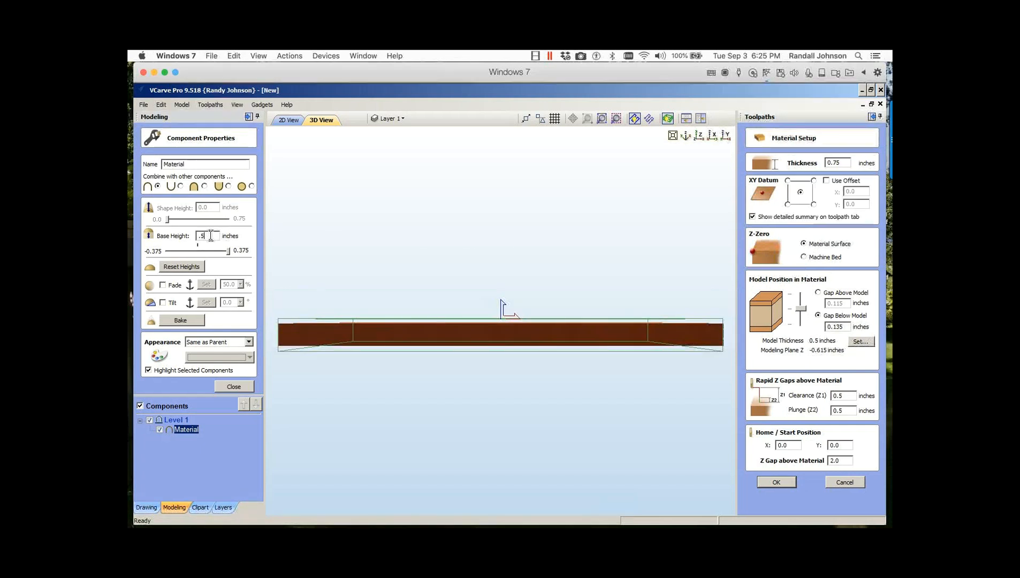
key("BackSpace")
type("7")
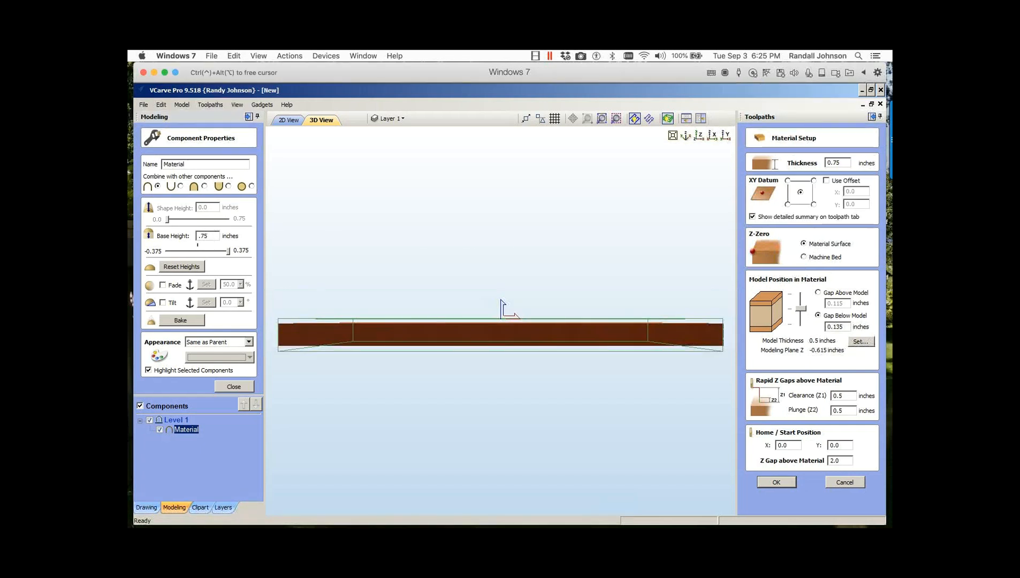
key("Return")
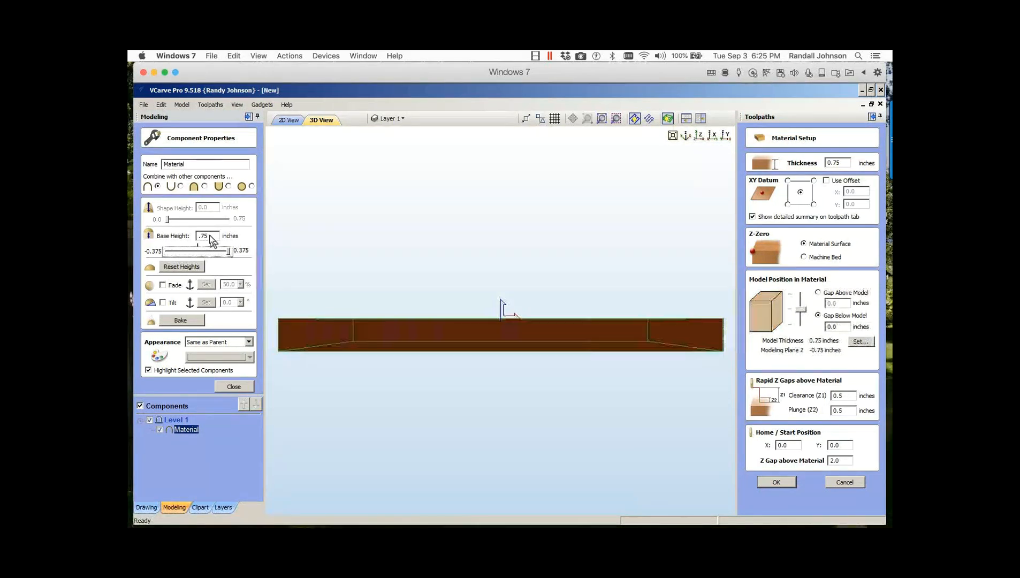
left_click_drag(465, 375, 489, 446)
left_click_drag(438, 260, 450, 251)
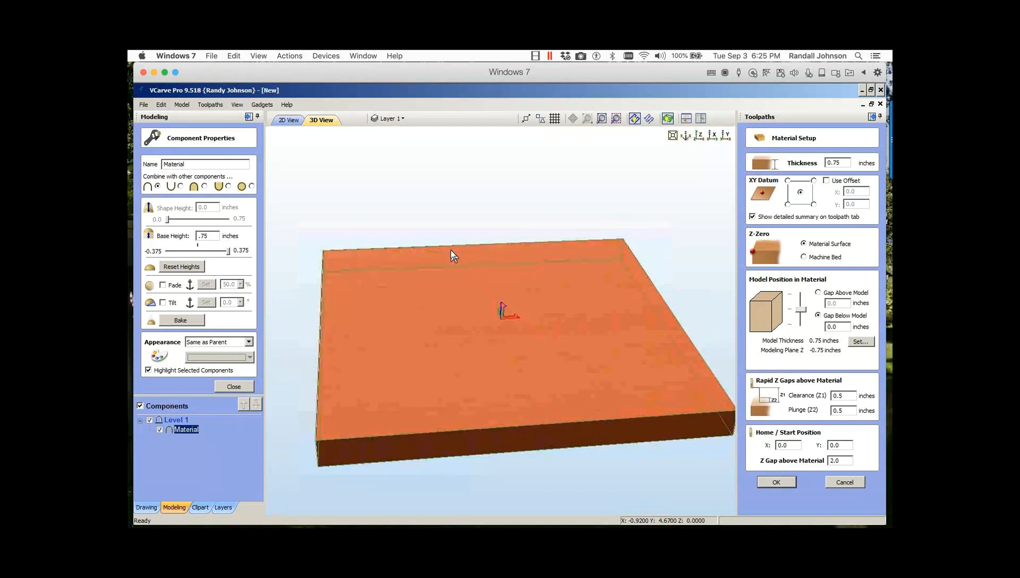
left_click(233, 386)
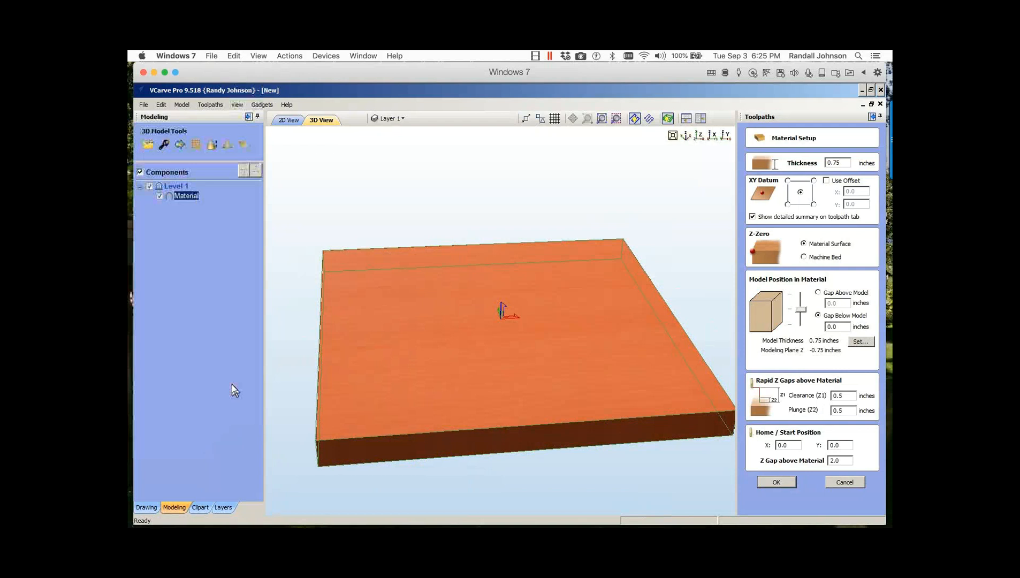
Step: Add the Dome_Dish_45 clipart from the Domes (Dishes) library folder to the model and show the component list
left_click(198, 507)
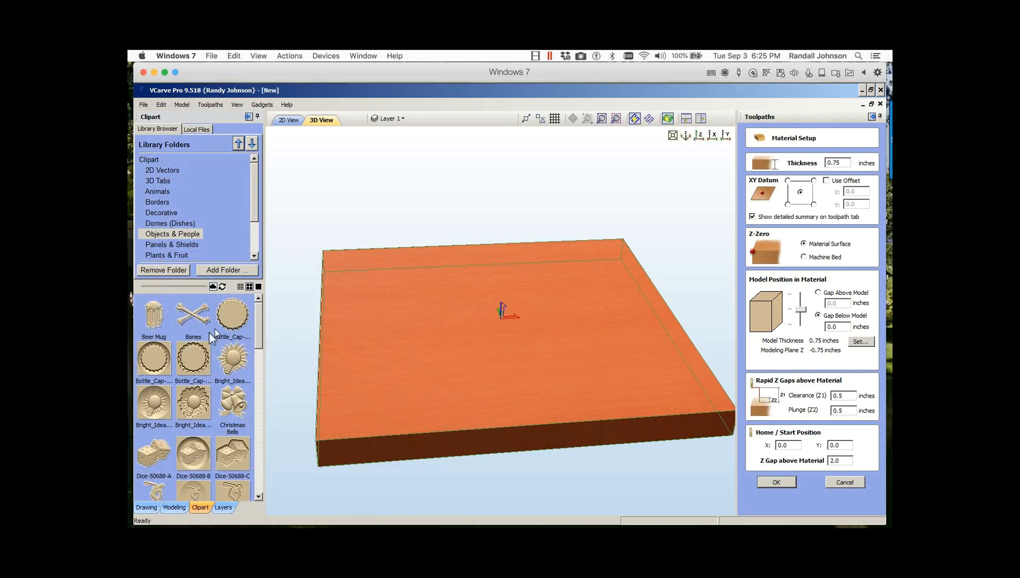
left_click(178, 223)
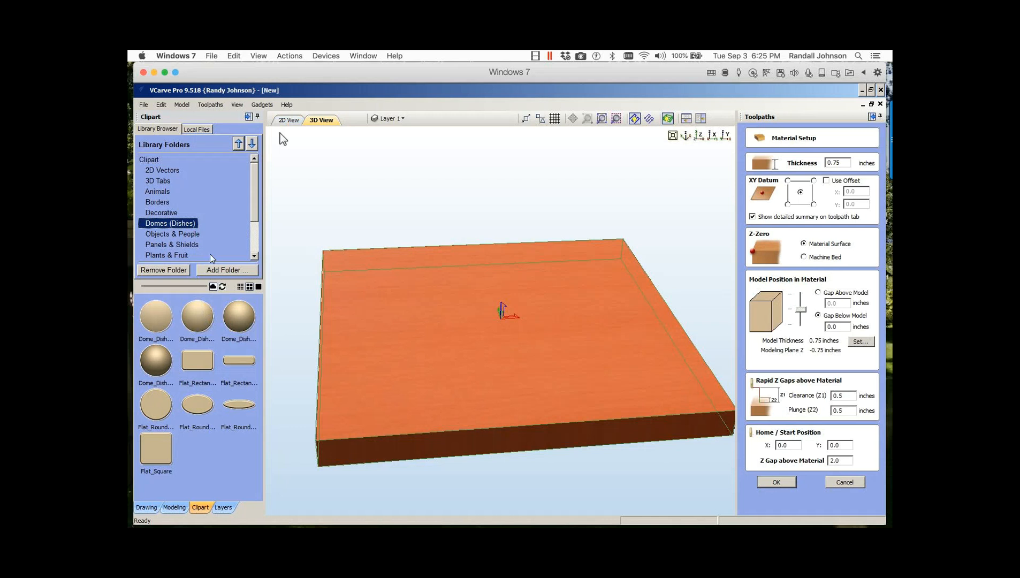
double_click(198, 321)
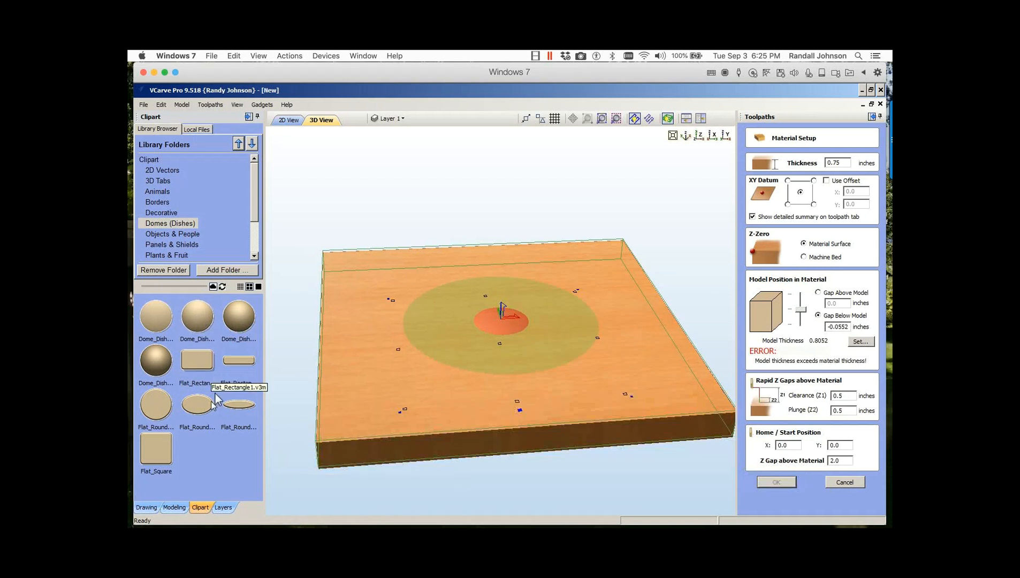
left_click(174, 508)
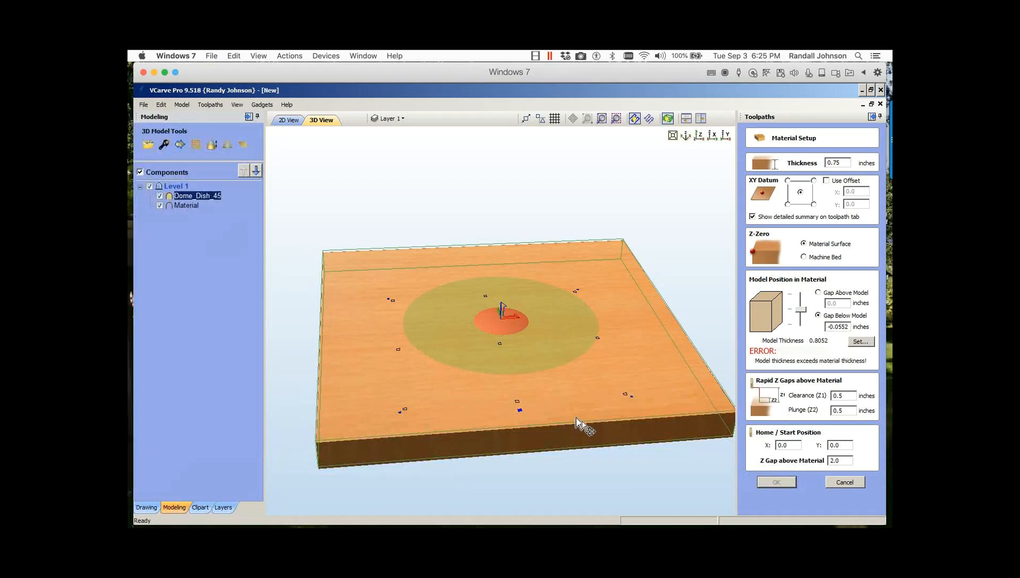
Step: Temporarily hide the Material component to examine how the dome sits in the block, and show it again
mouse_move(532, 453)
left_mouse_down()
mouse_move(522, 394)
mouse_move(537, 440)
mouse_move(429, 324)
left_mouse_up()
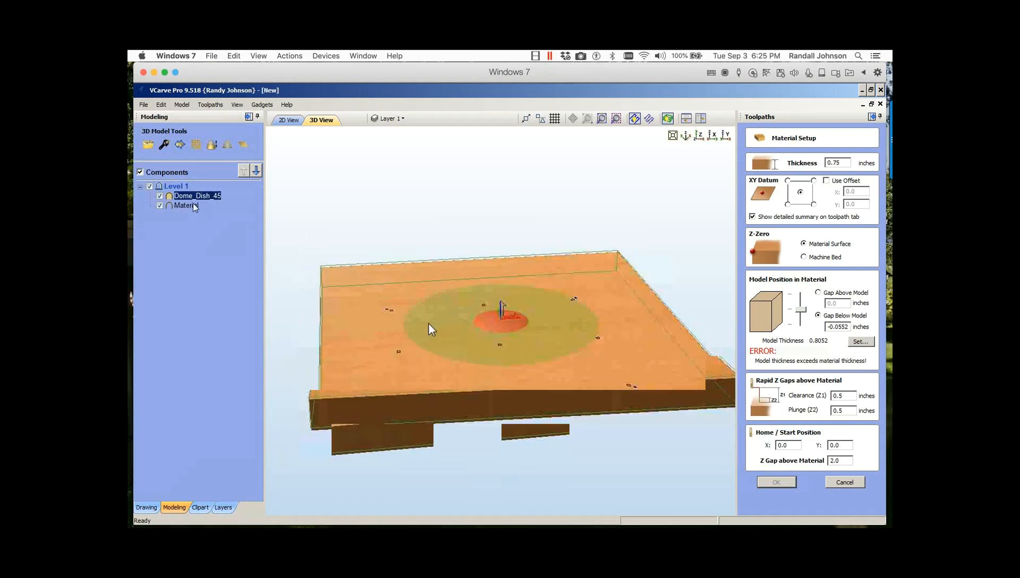
left_click(160, 205)
mouse_move(581, 437)
left_mouse_down()
mouse_move(565, 410)
mouse_move(594, 471)
mouse_move(572, 443)
left_mouse_up()
left_click(159, 205)
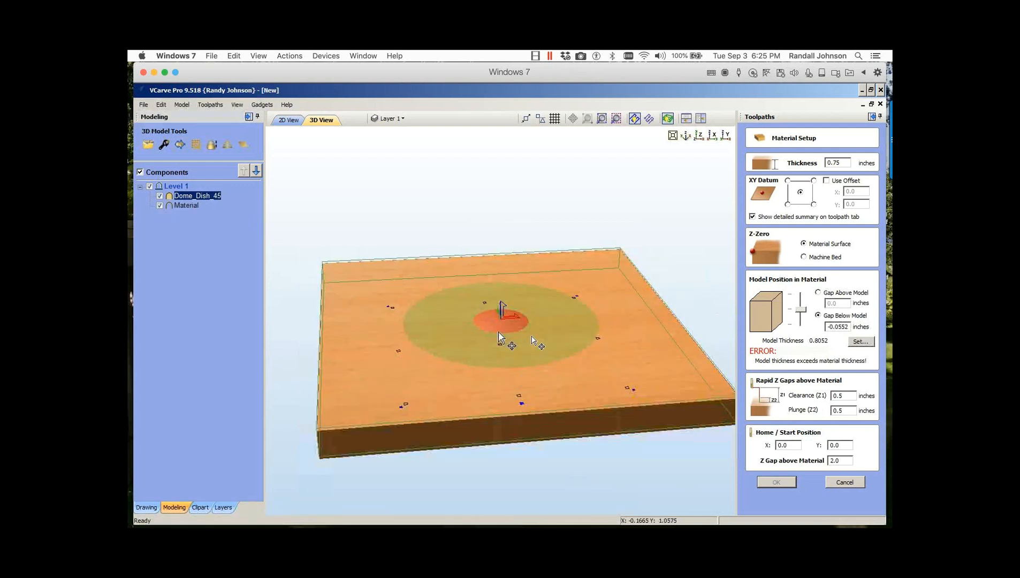
Step: Set the Dome_Dish_45 component to subtract from the material with a shape height of 0.75 inches
double_click(169, 196)
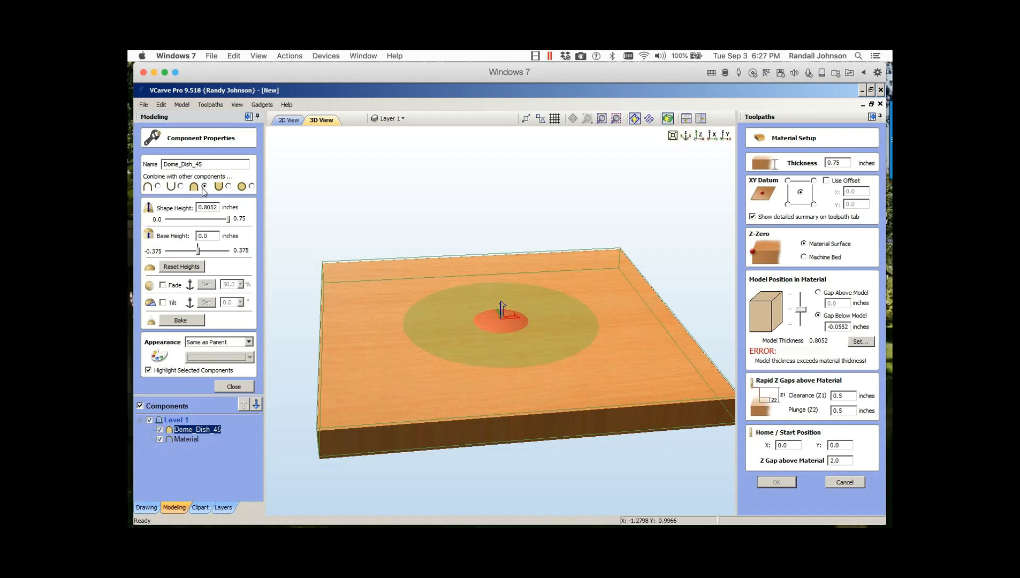
key("Left")
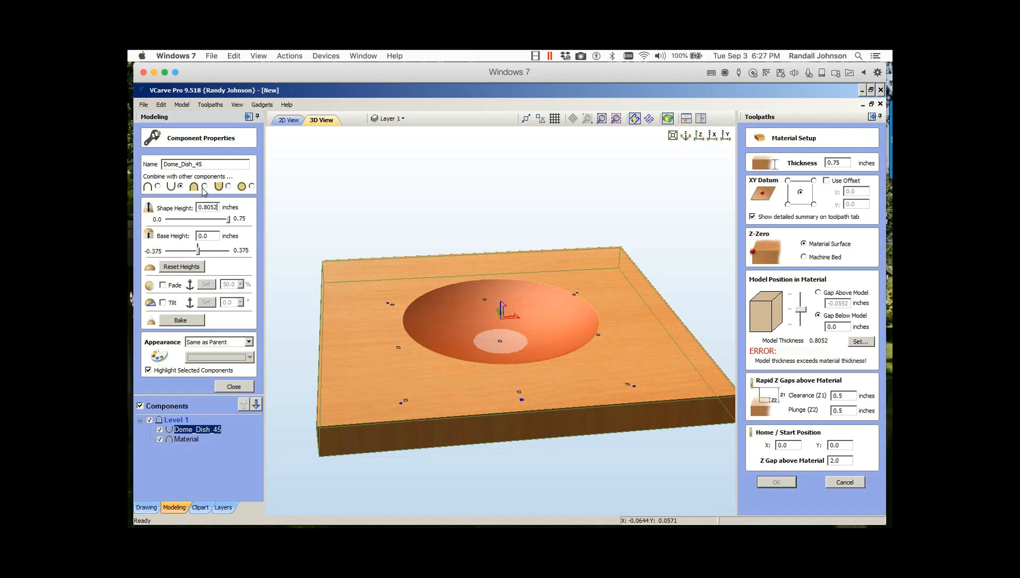
scroll(499, 346, "down", 2)
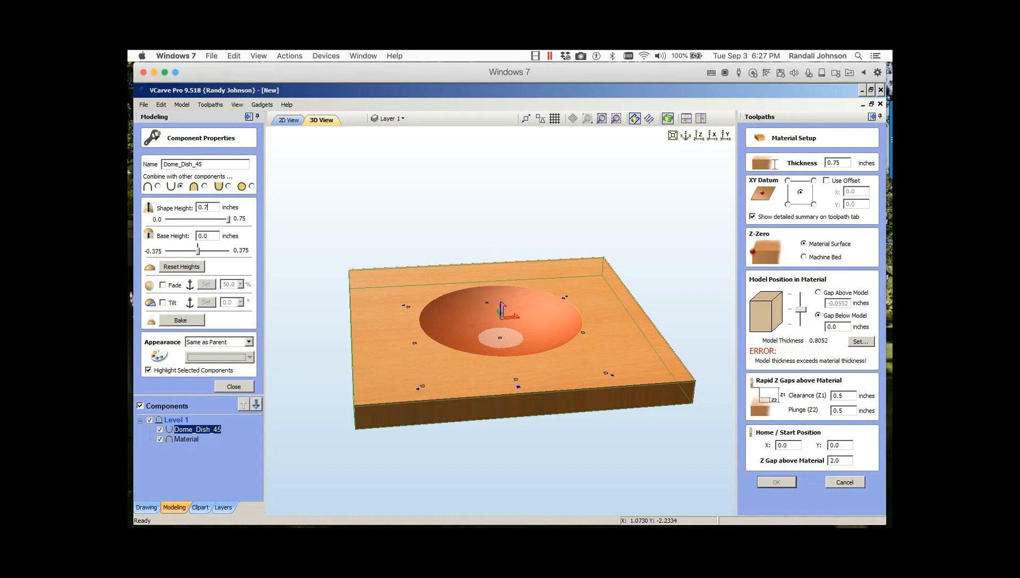
key("Tab")
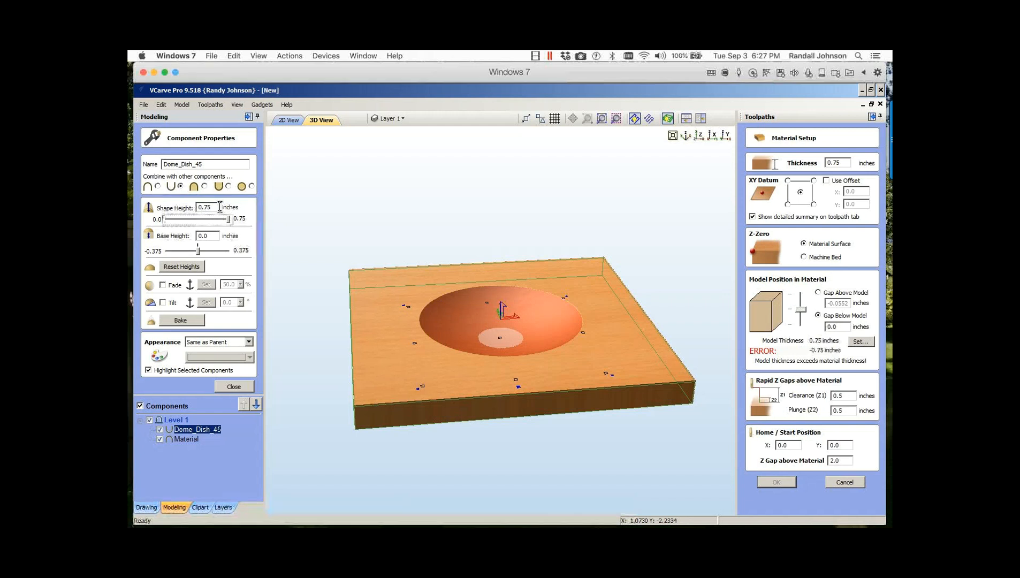
left_click(506, 370)
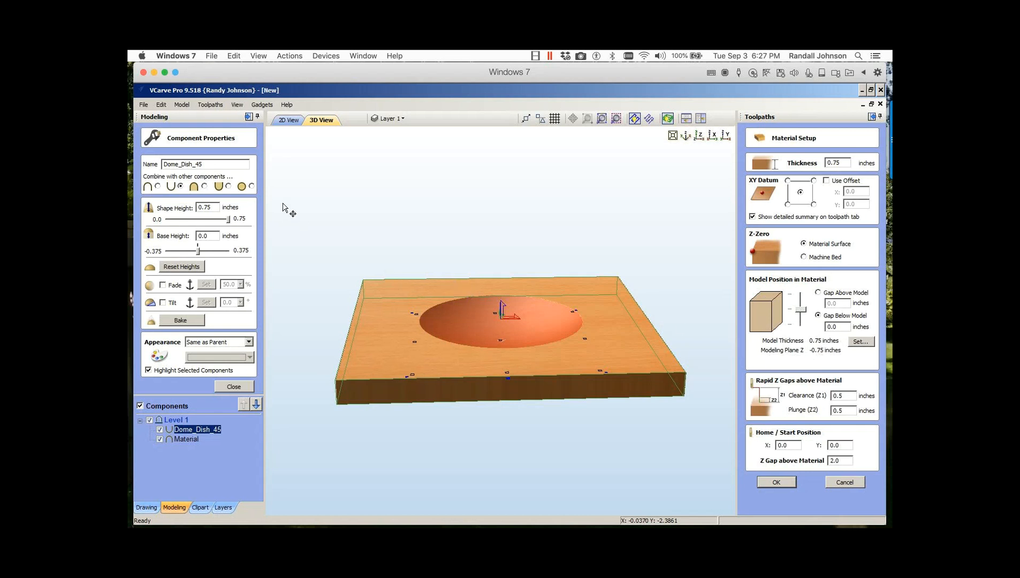
Step: Move the dish so its center lies on the block's front edge at X 0.0, Y -5.0, and inspect its cross-section
left_click_drag(543, 369, 547, 391)
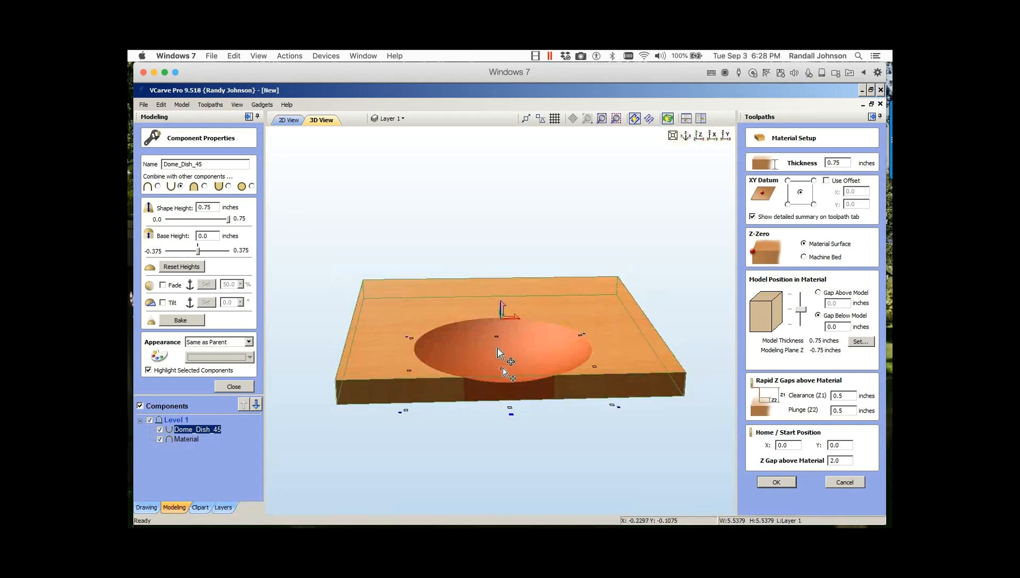
left_click_drag(503, 465, 478, 468)
scroll(482, 304, "down", 3)
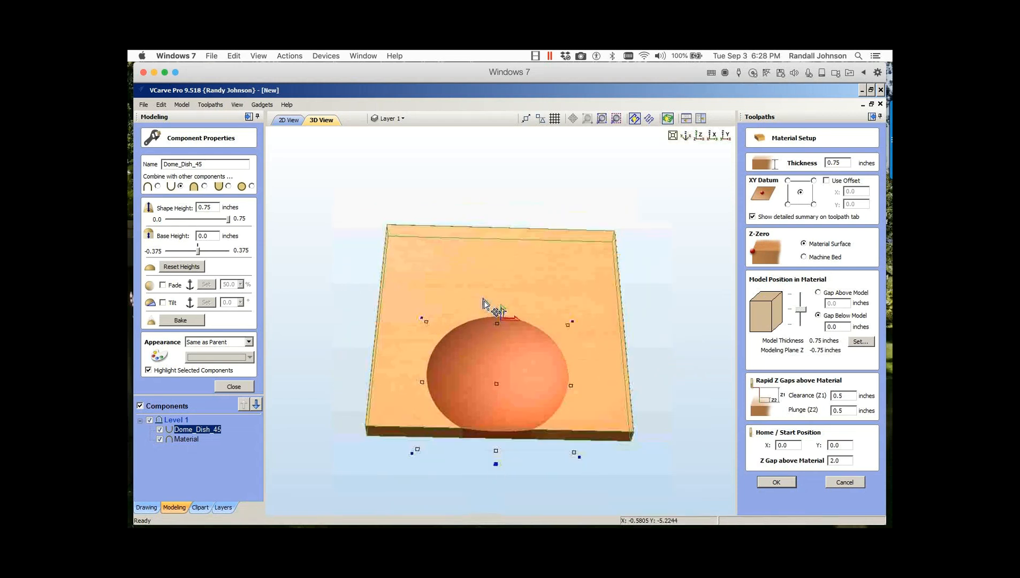
left_click_drag(495, 377, 499, 417)
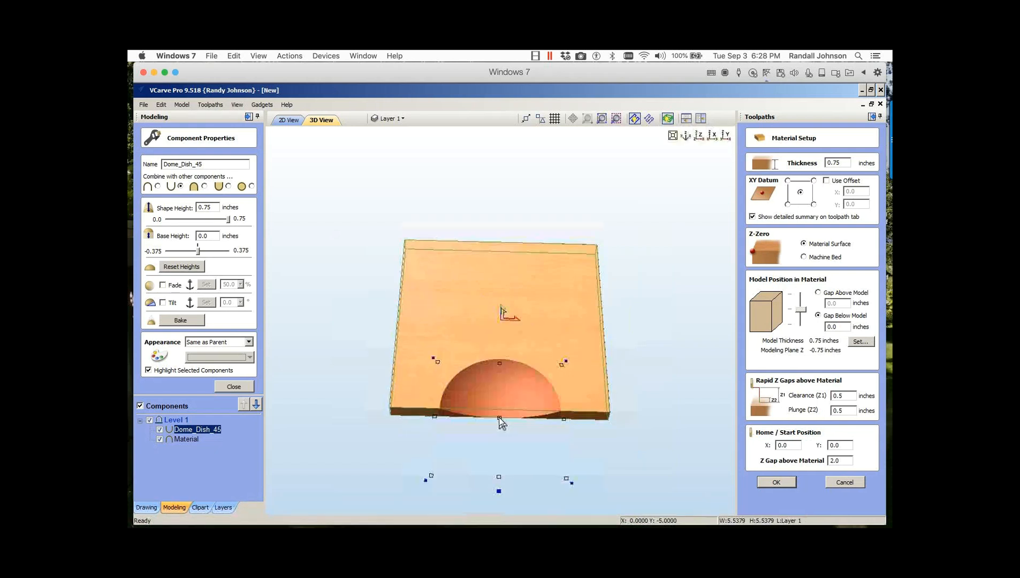
left_click_drag(619, 448, 359, 429)
left_click_drag(316, 389, 526, 409)
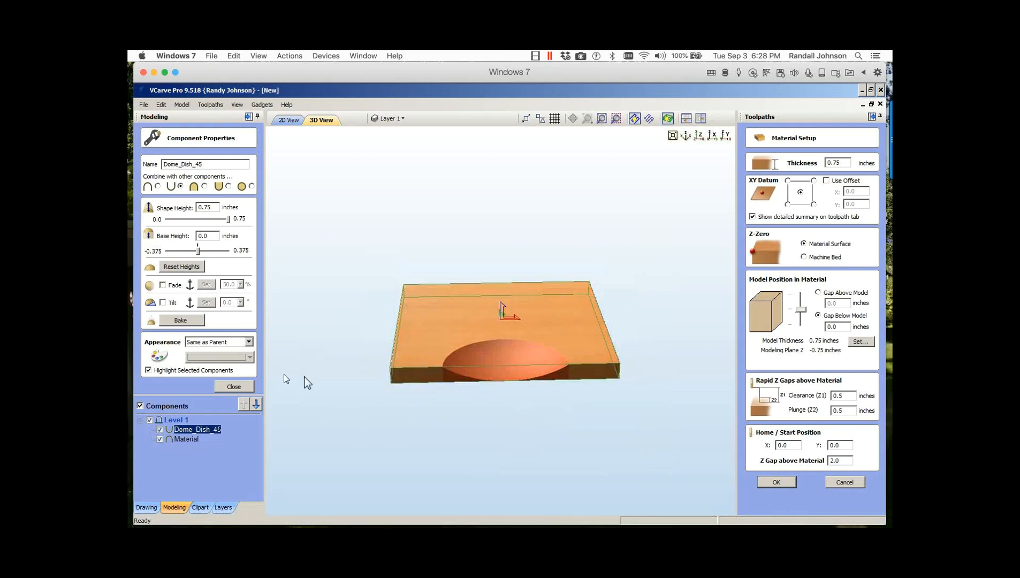
Step: Close the dish's component properties and center it horizontally and vertically in the material
left_click(234, 386)
left_click(146, 507)
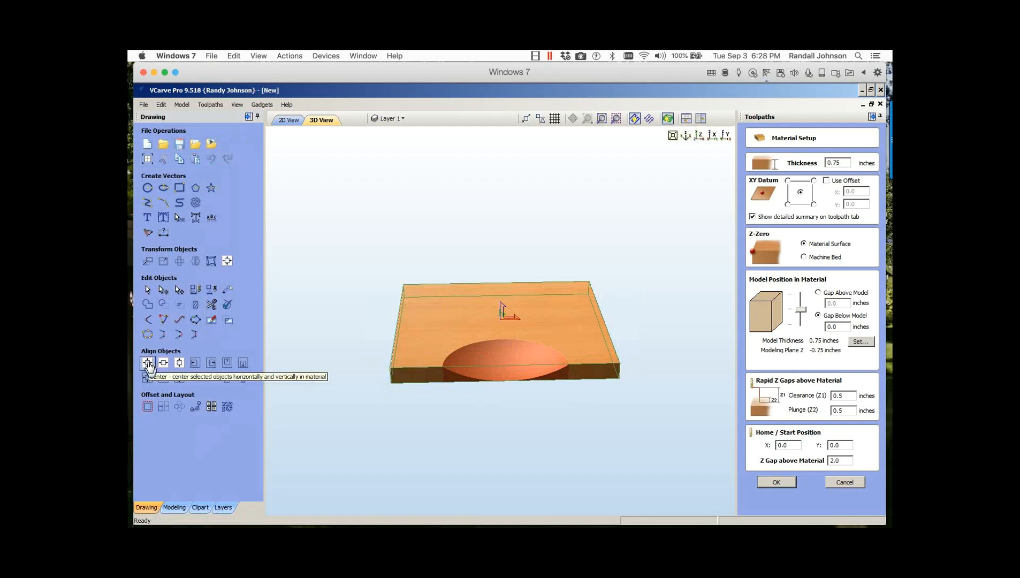
left_click(148, 365)
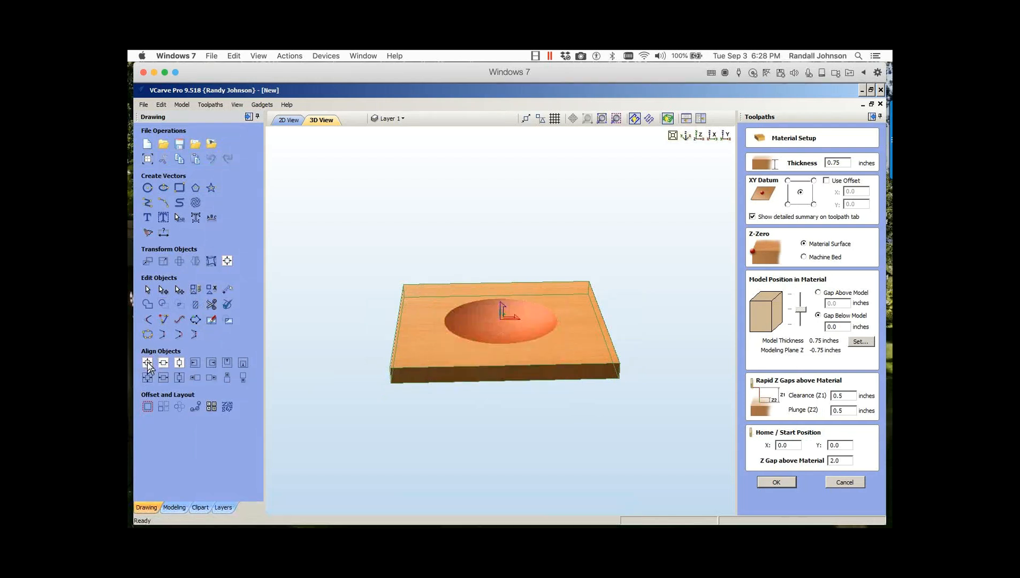
Step: Resize the dish to 9 by 9 inches about its center, keeping width and height linked
left_click_drag(512, 399, 482, 483)
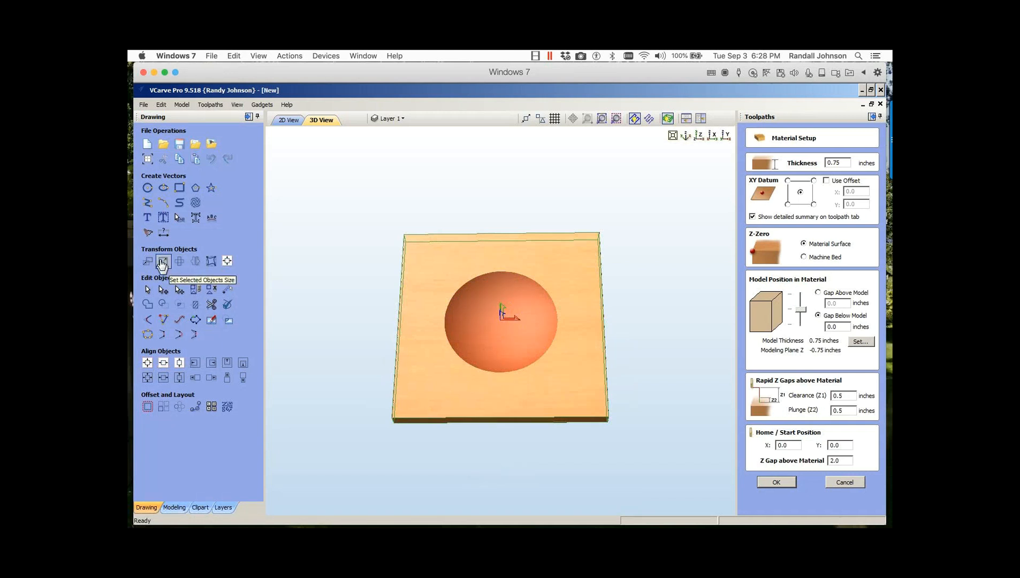
left_click(161, 262)
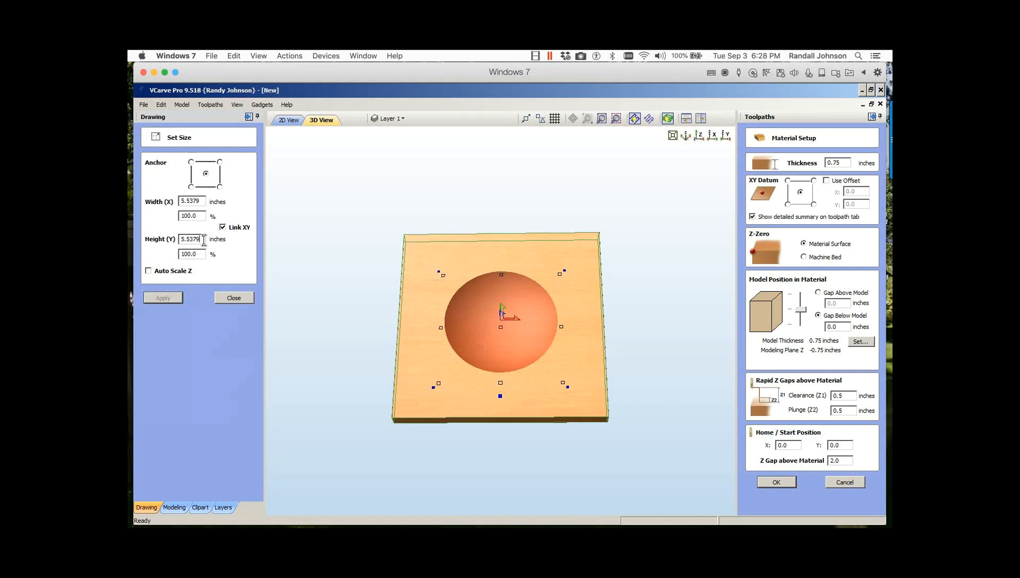
left_click_drag(203, 240, 175, 235)
type("9")
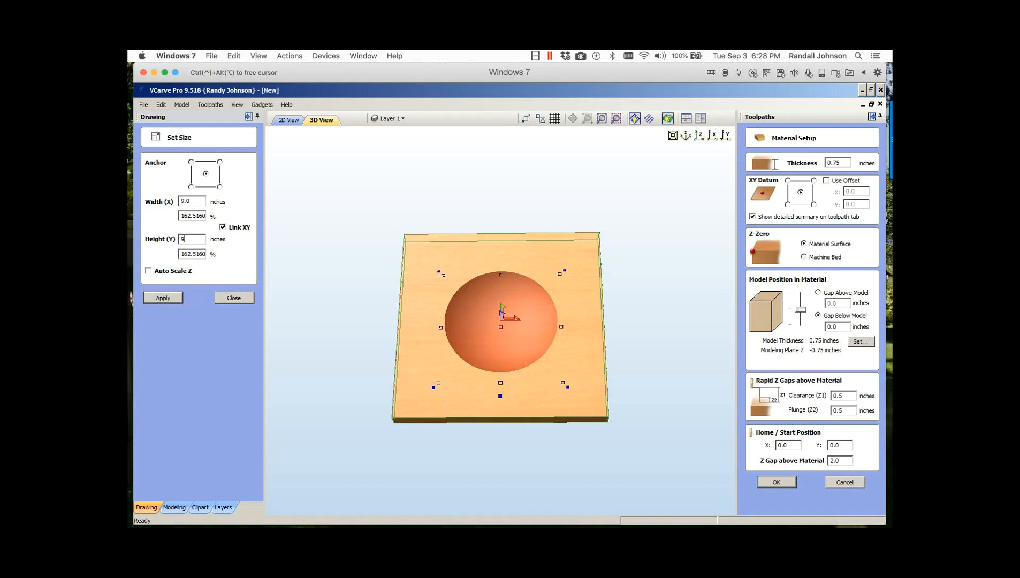
left_click(163, 297)
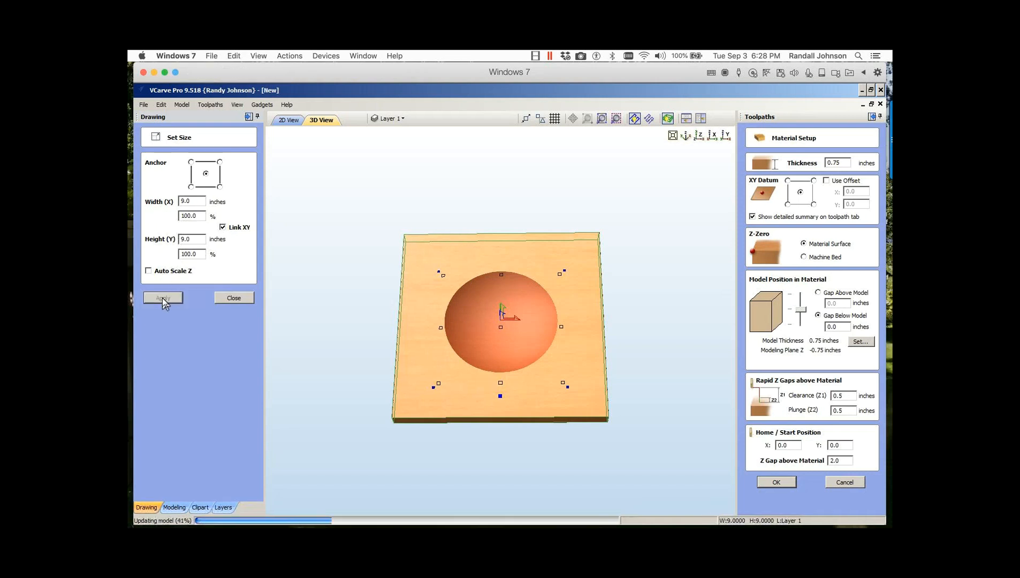
left_click_drag(455, 455, 478, 430)
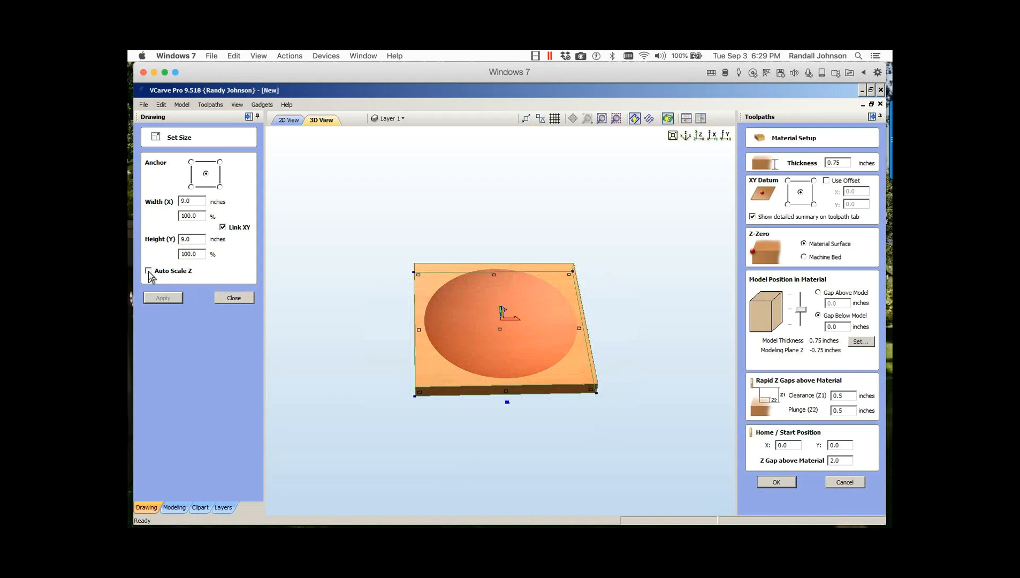
Step: Enable Auto Scale Z and resize the dish to 5 by 5 inches
left_click(148, 271)
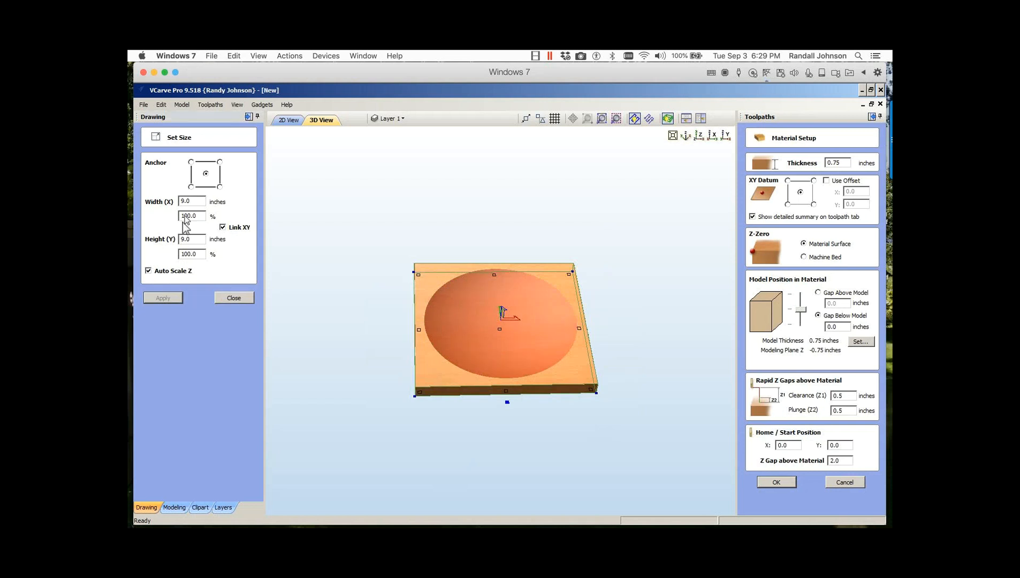
left_click_drag(202, 201, 160, 202)
type("5")
left_click(163, 298)
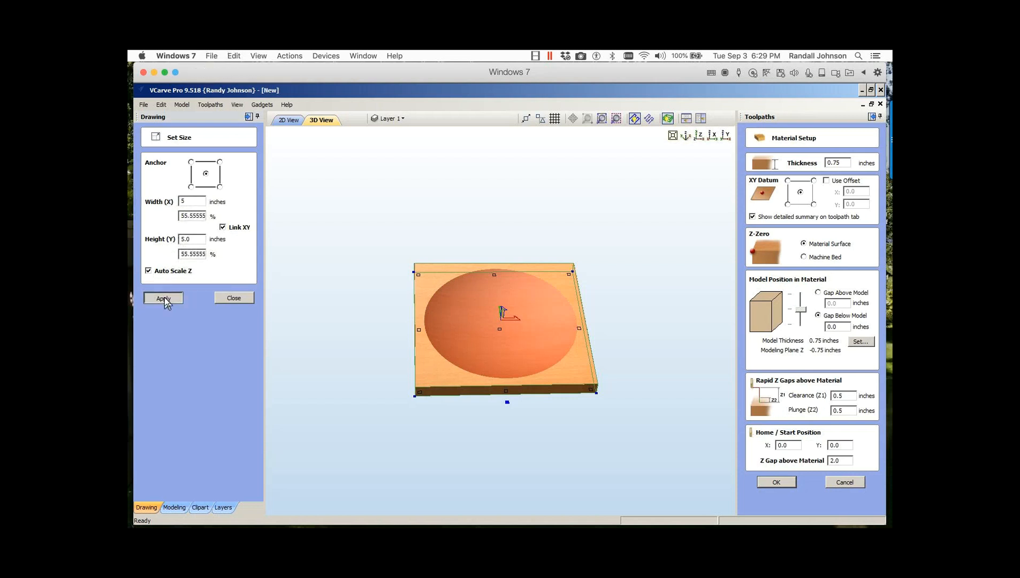
left_click(239, 298)
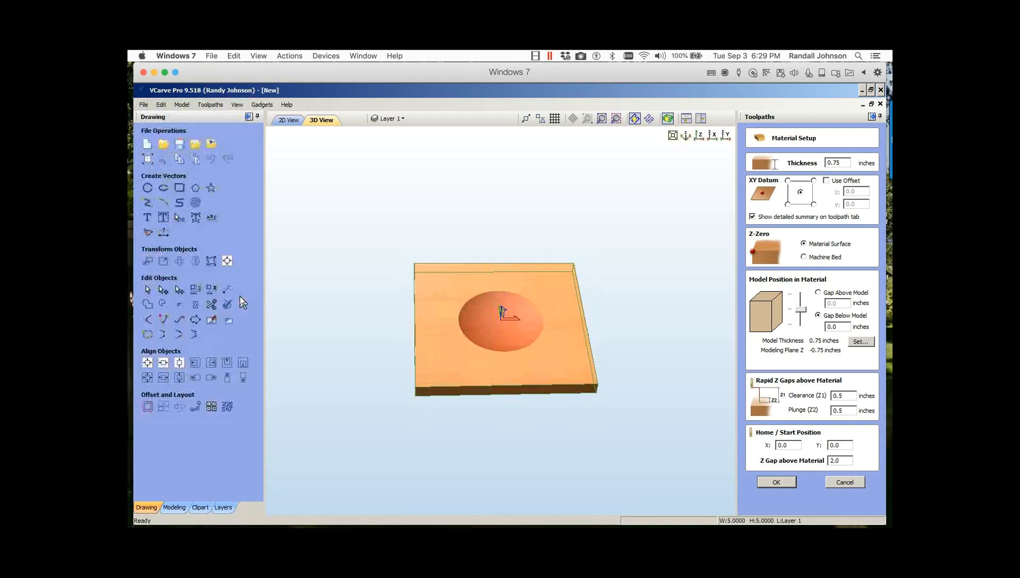
Step: Check the shape height of the Dome_Dish_45 component in its properties
left_click(173, 507)
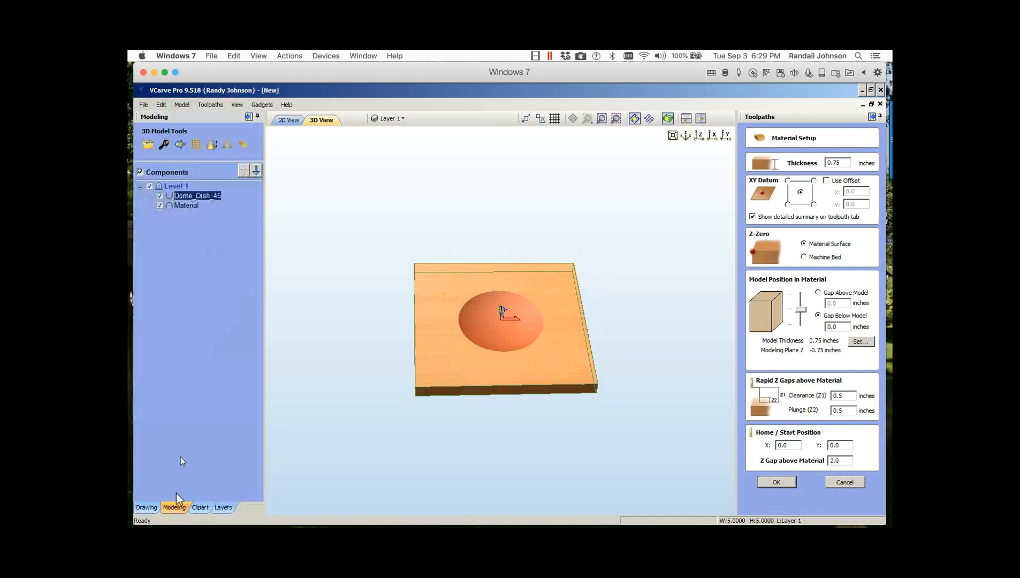
double_click(169, 196)
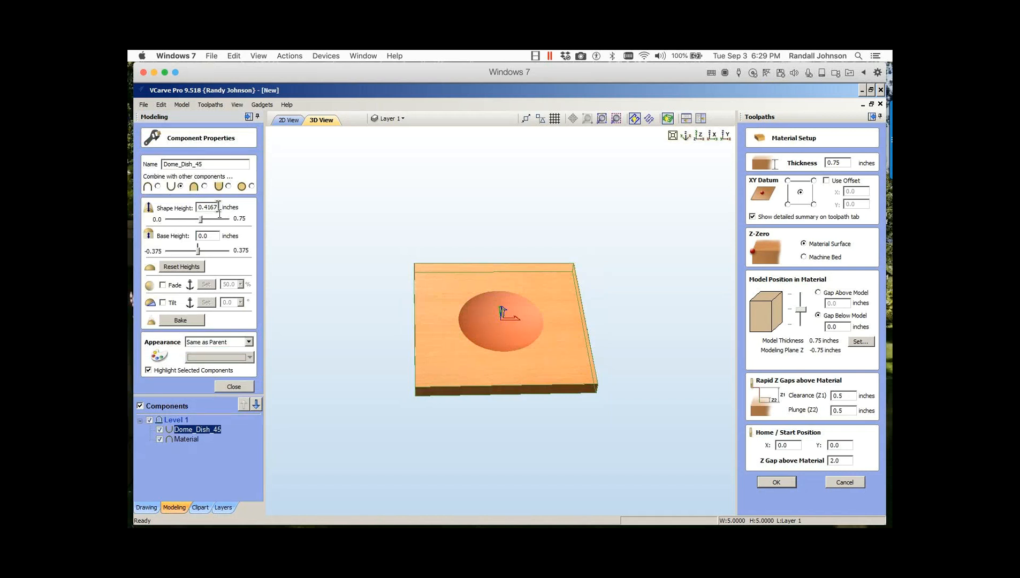
left_click(234, 386)
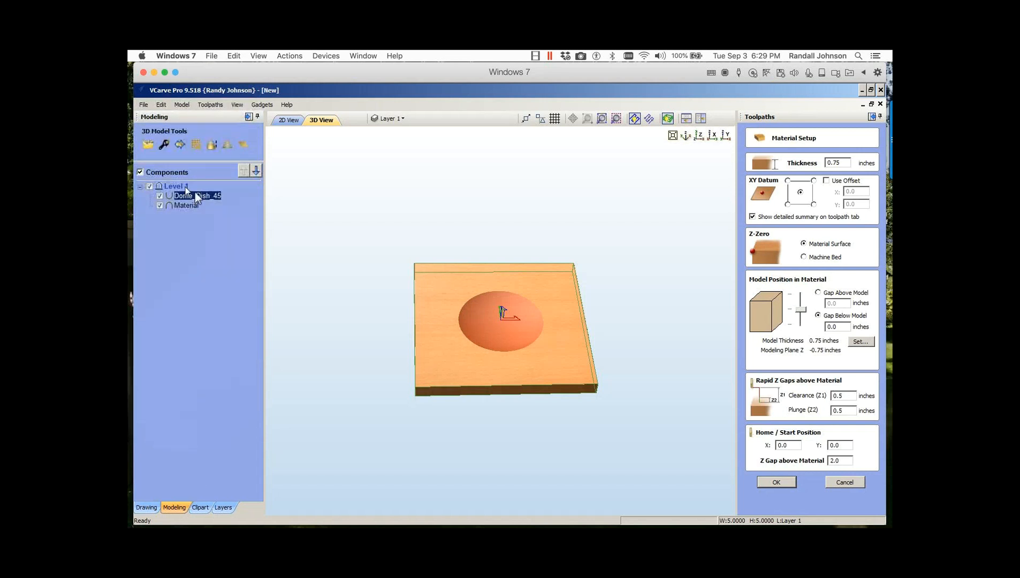
Step: Enlarge the dish to 9 by 9 inches with Auto Scale Z on
left_click(147, 506)
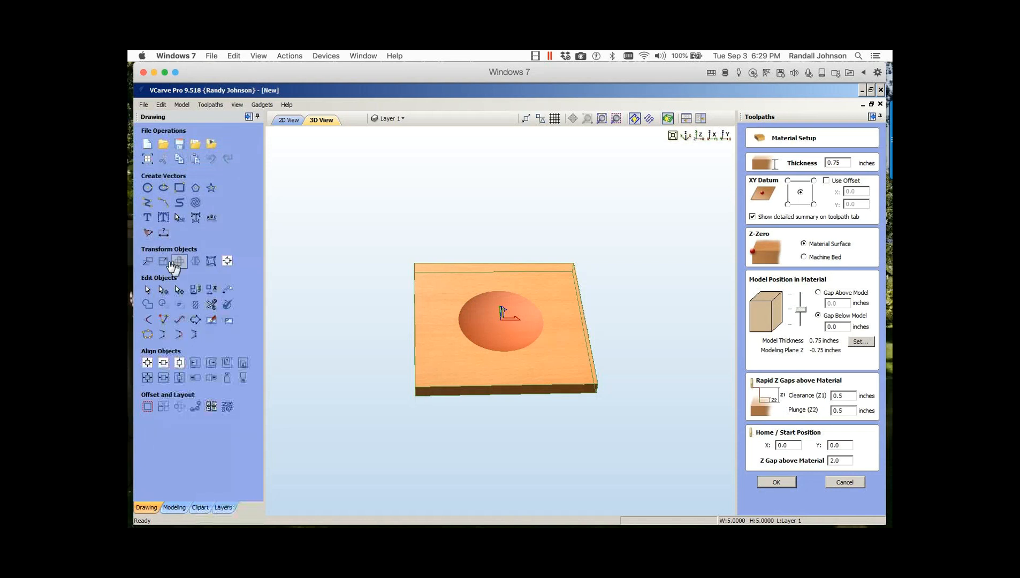
left_click(163, 262)
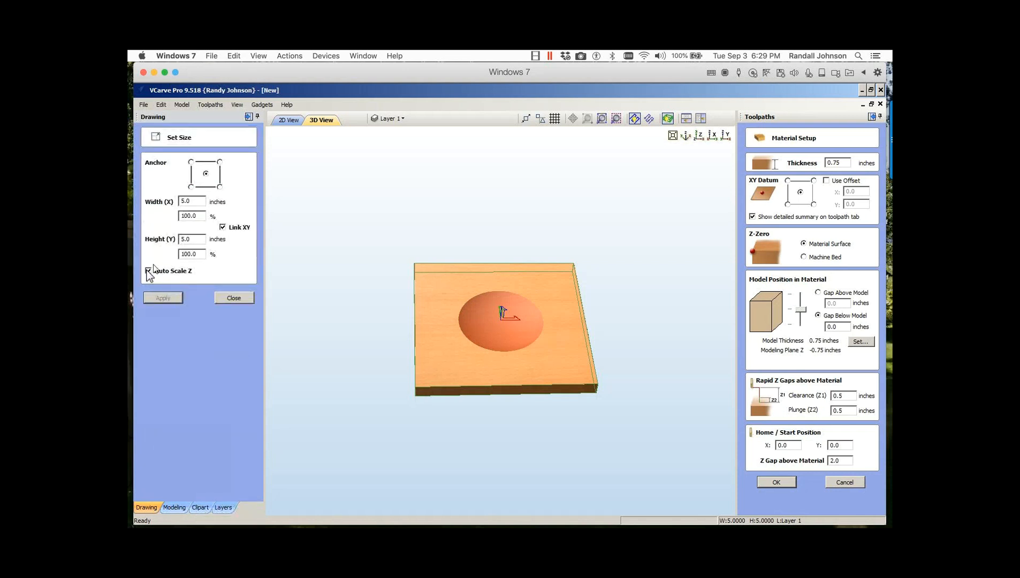
double_click(191, 201)
type("9")
key("Tab")
left_click(155, 299)
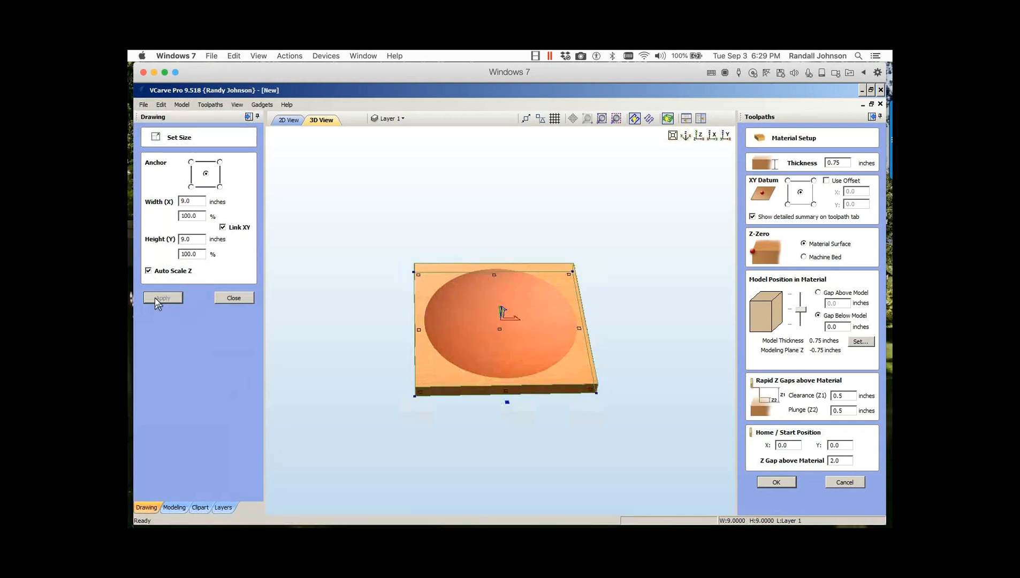
left_click(234, 295)
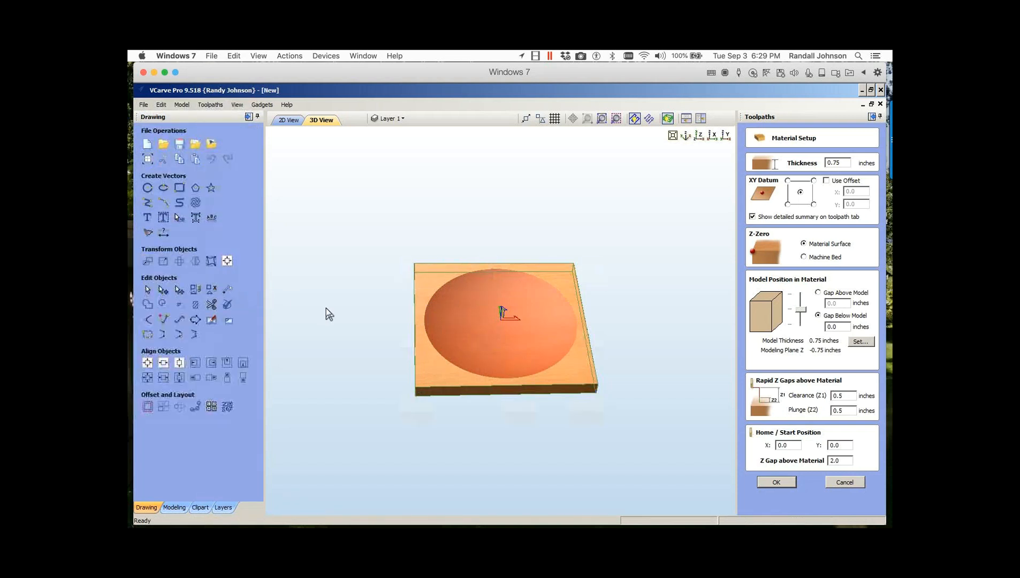
Step: Insert the Bottle_Cap-50587-A model from the Objects & People clipart and browse the rest of that folder
left_click_drag(483, 419, 509, 402)
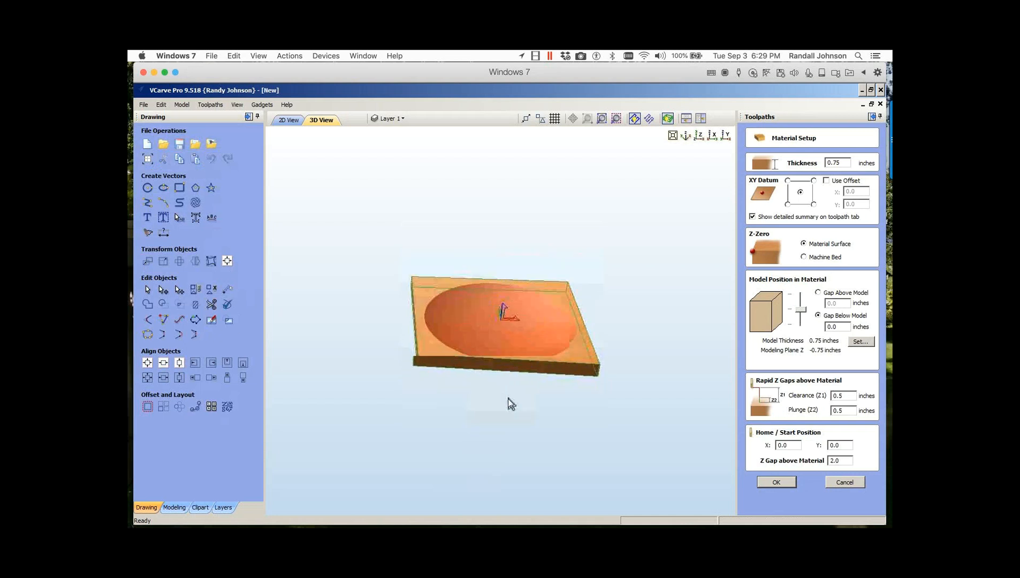
left_click(687, 137)
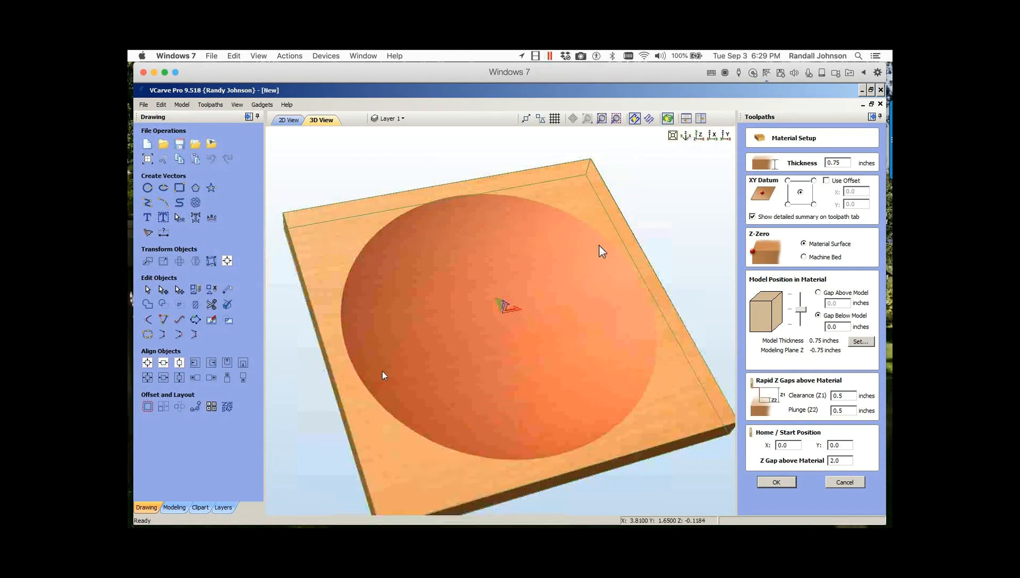
left_click(174, 506)
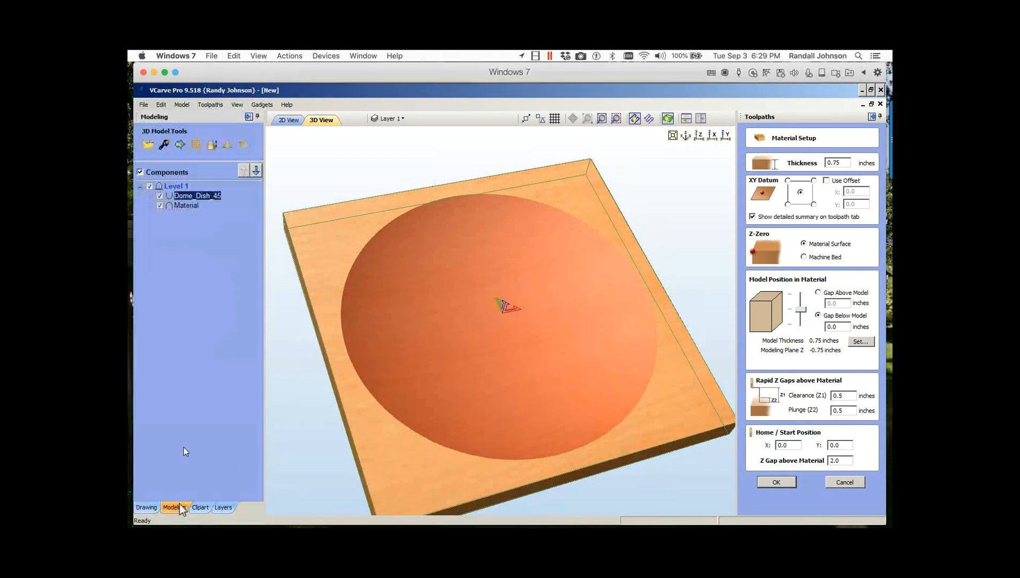
left_click(201, 507)
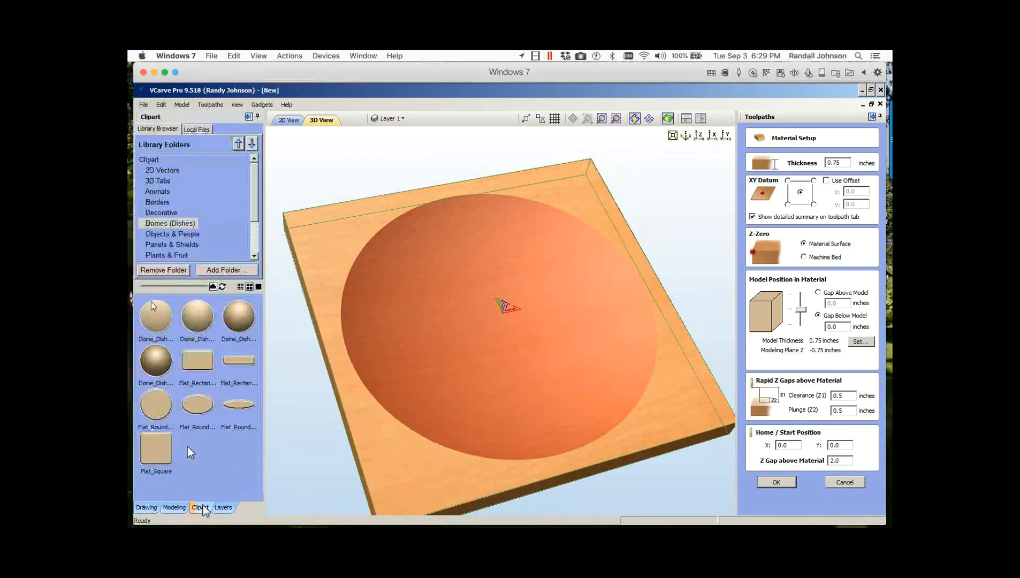
left_click(163, 235)
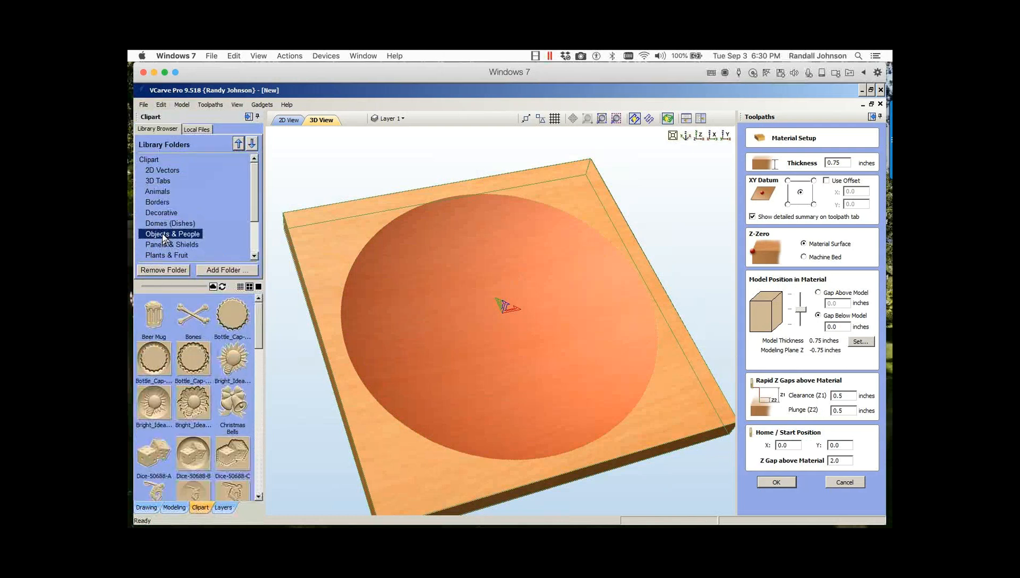
double_click(233, 314)
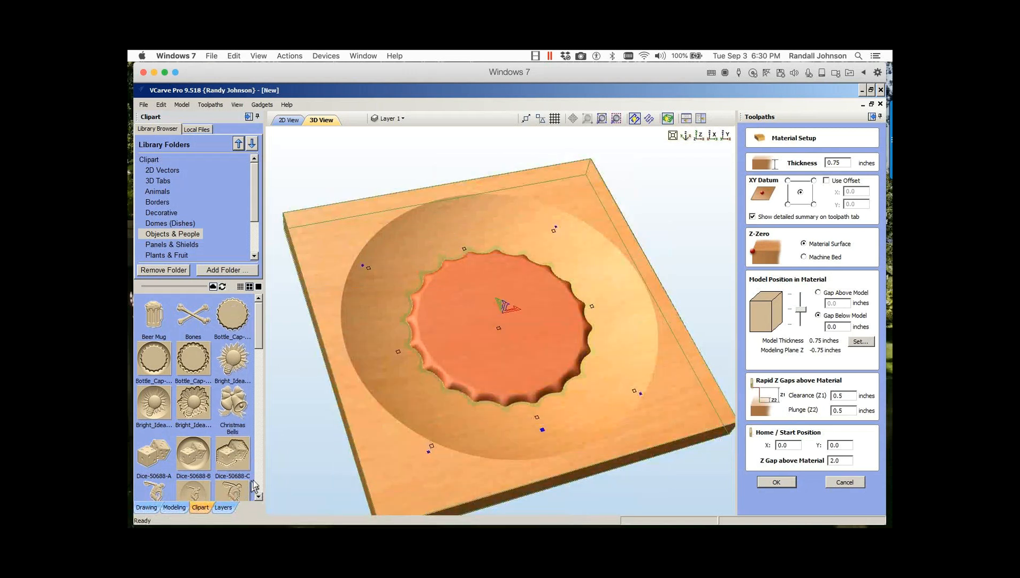
scroll(254, 484, "down", 5)
scroll(261, 482, "down", 5)
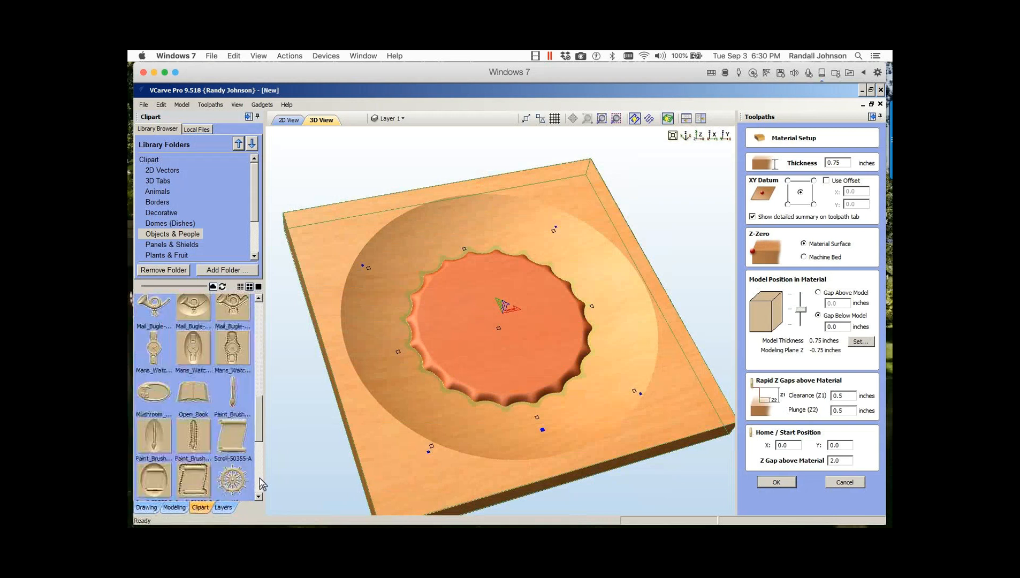
scroll(258, 474, "down", 1)
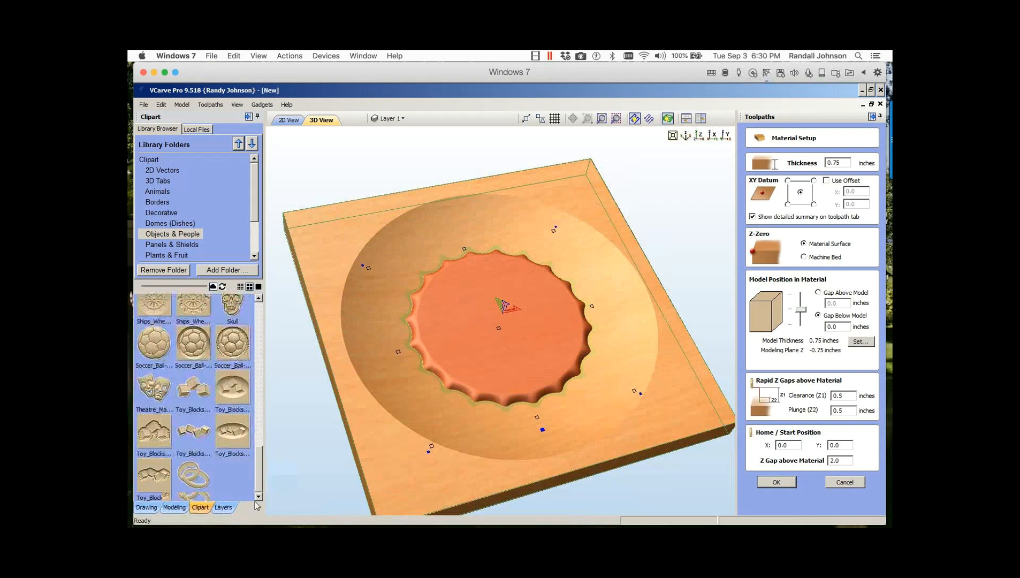
Step: Resize the bottle cap with Auto Scale Z on, trying 7 inches first and settling on 8 by 8 inches
left_click(147, 506)
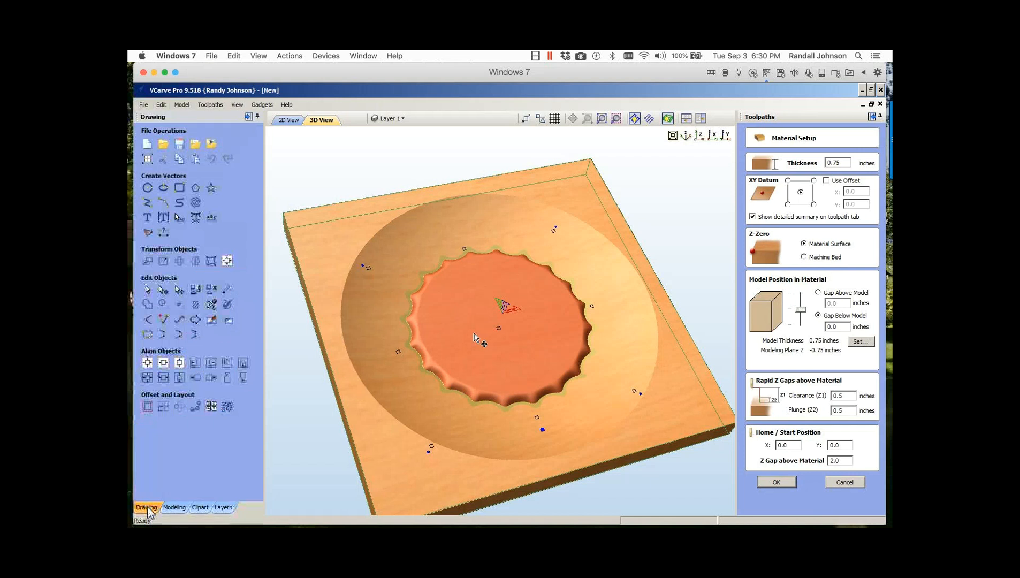
left_click(164, 262)
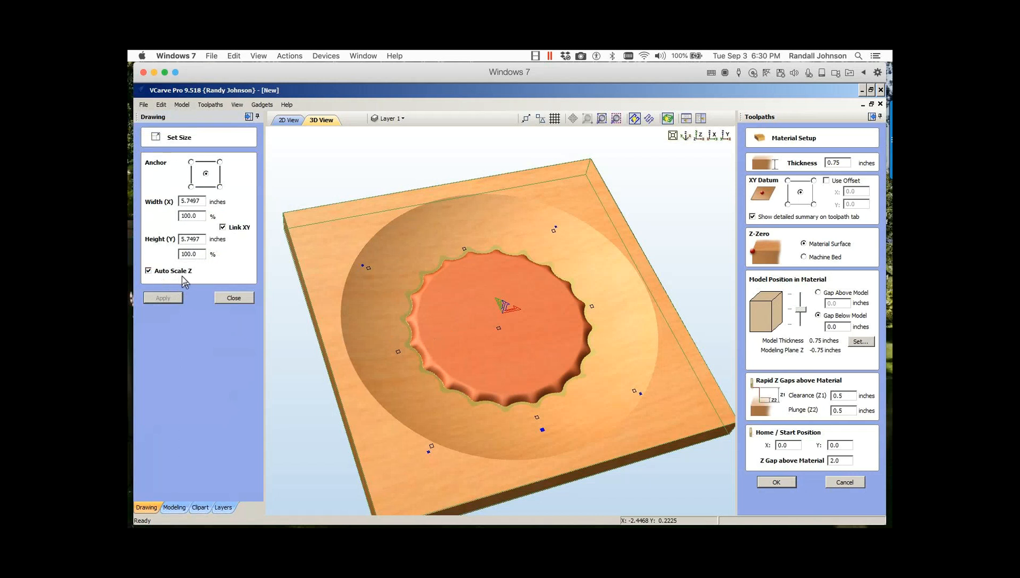
double_click(206, 203)
type("7")
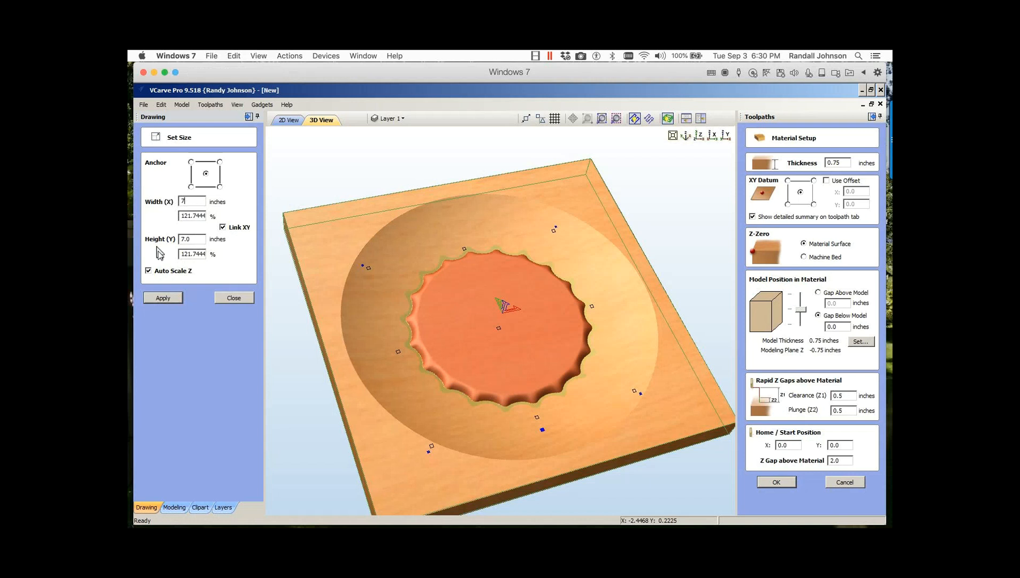
left_click(170, 294)
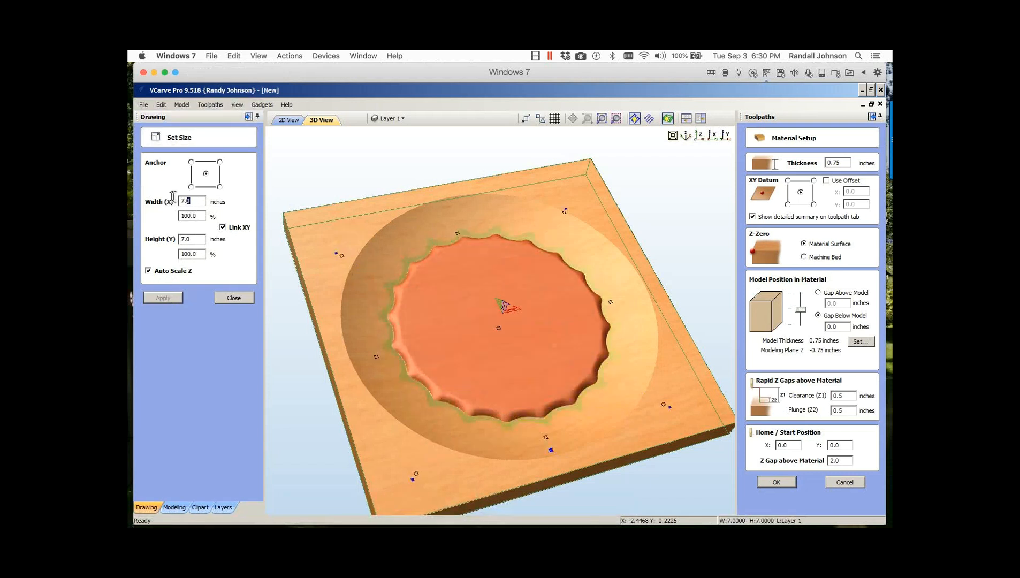
type("8")
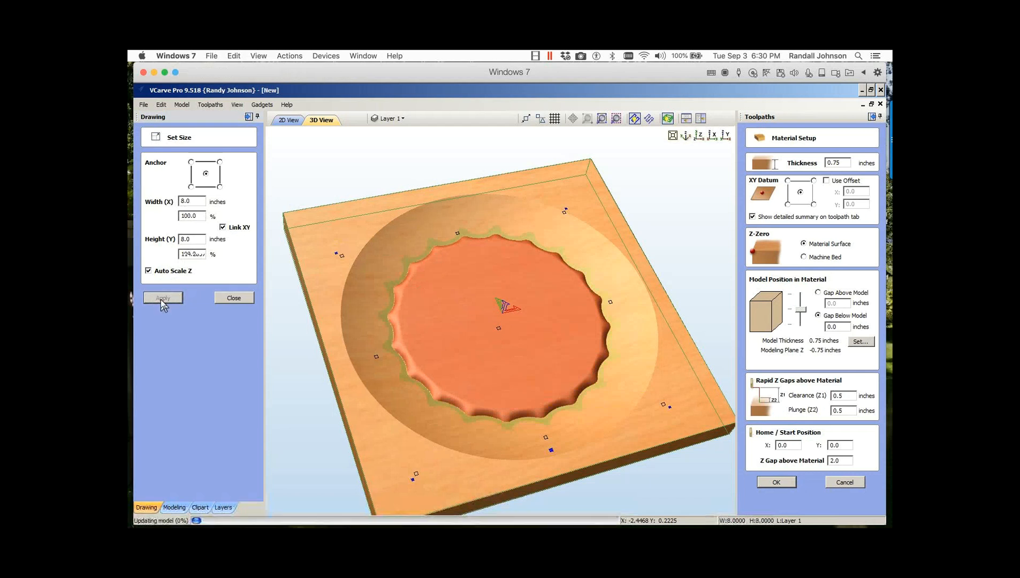
left_click(160, 299)
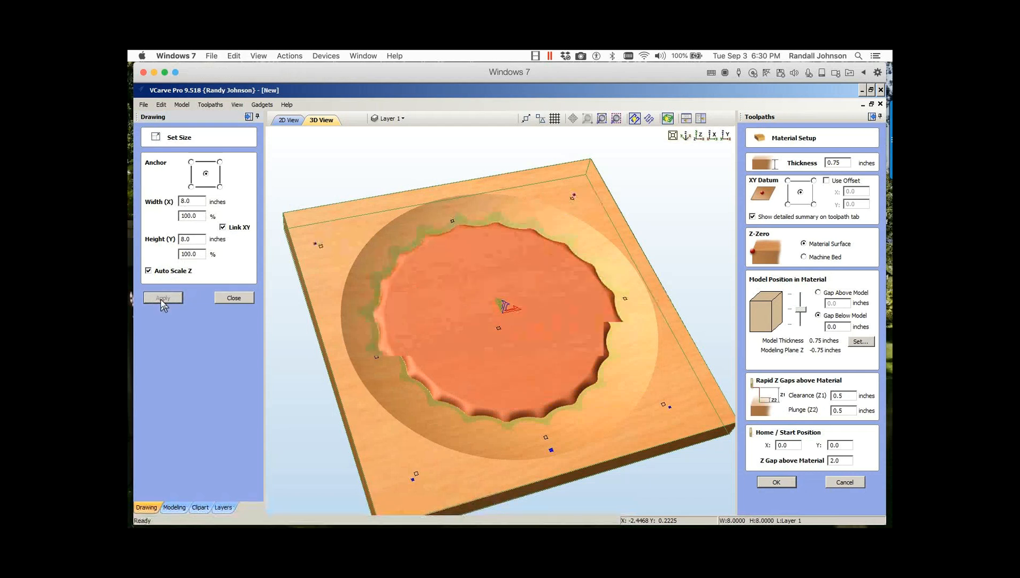
left_click(225, 298)
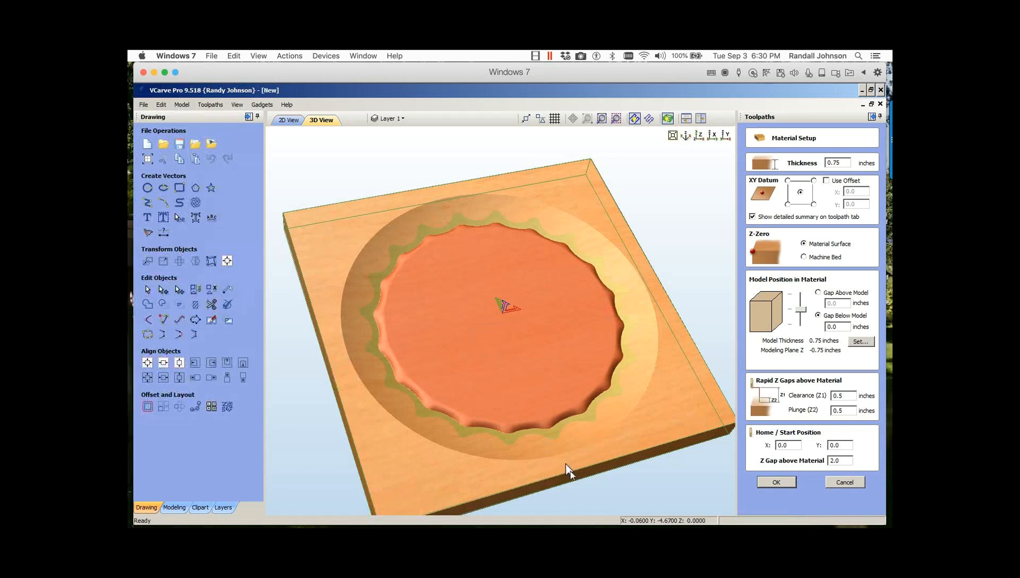
Step: Set the shape height of the Bottle_Cap-50587-A component to 0.25 inches
left_click_drag(536, 463, 554, 403)
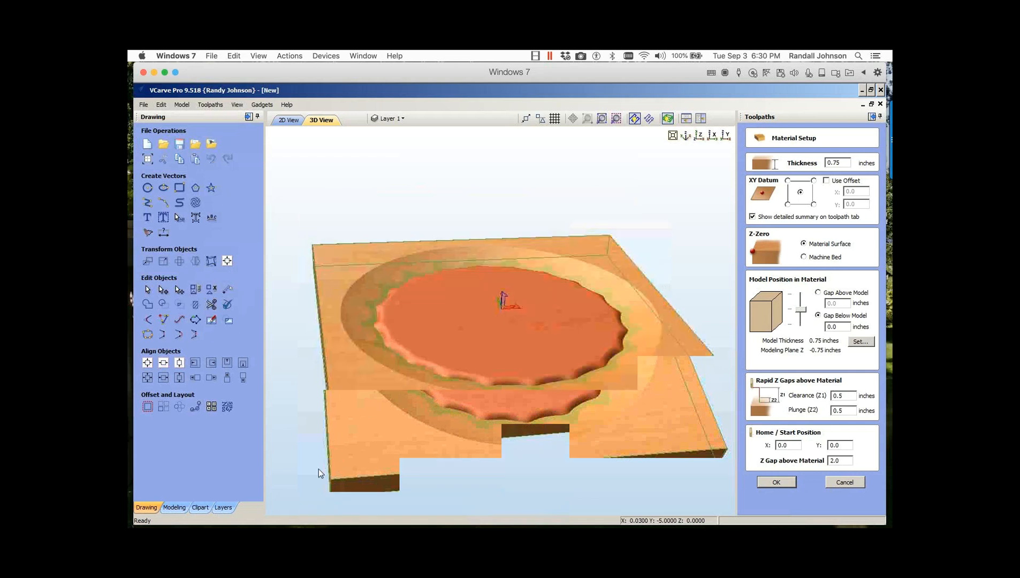
left_click(174, 507)
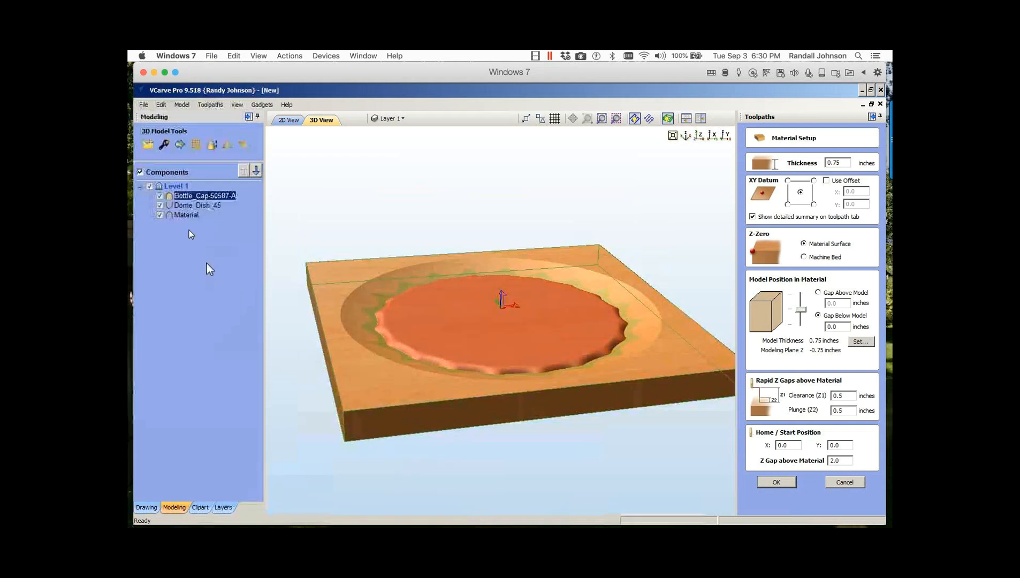
double_click(170, 198)
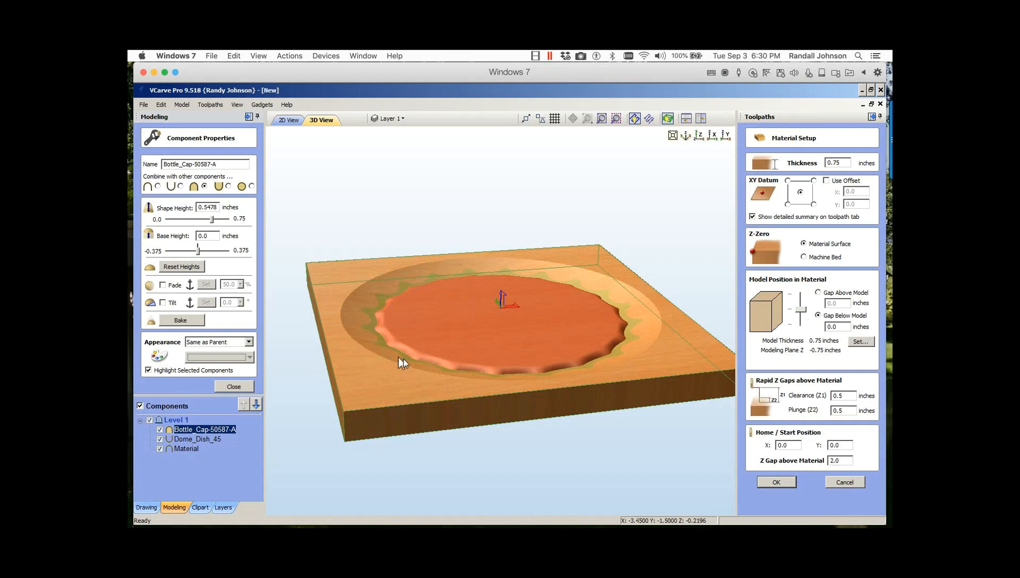
left_click_drag(539, 397, 527, 439)
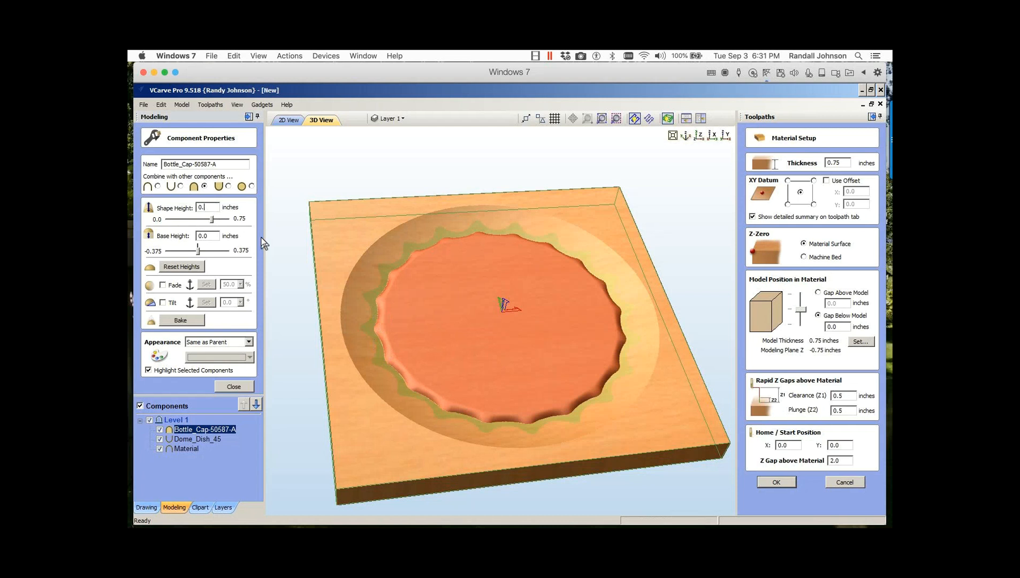
type("25")
left_click(212, 237)
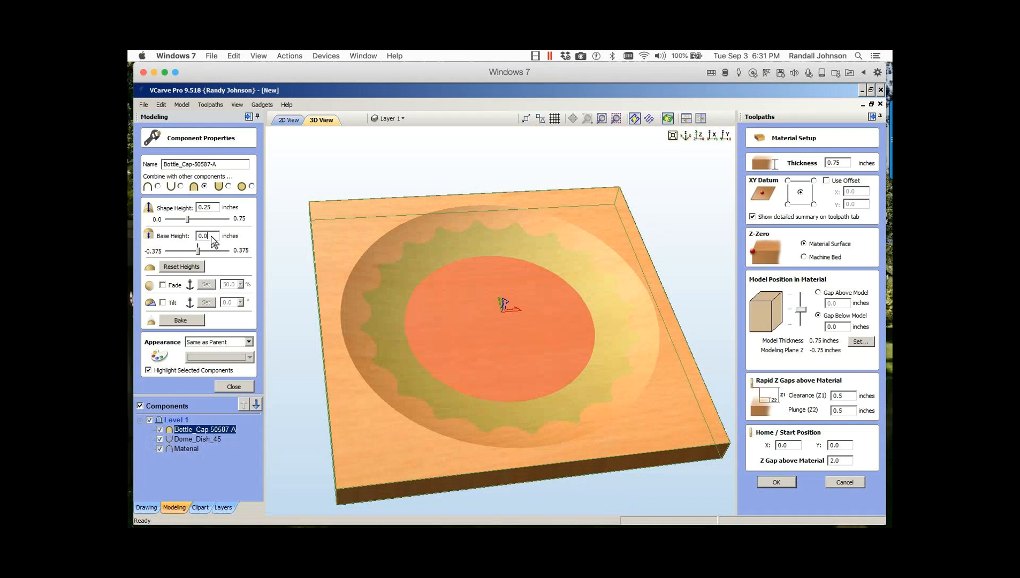
Step: Try a base height of 0.25 inches for the Bottle_Cap-50587-A component
type("25")
key("Return")
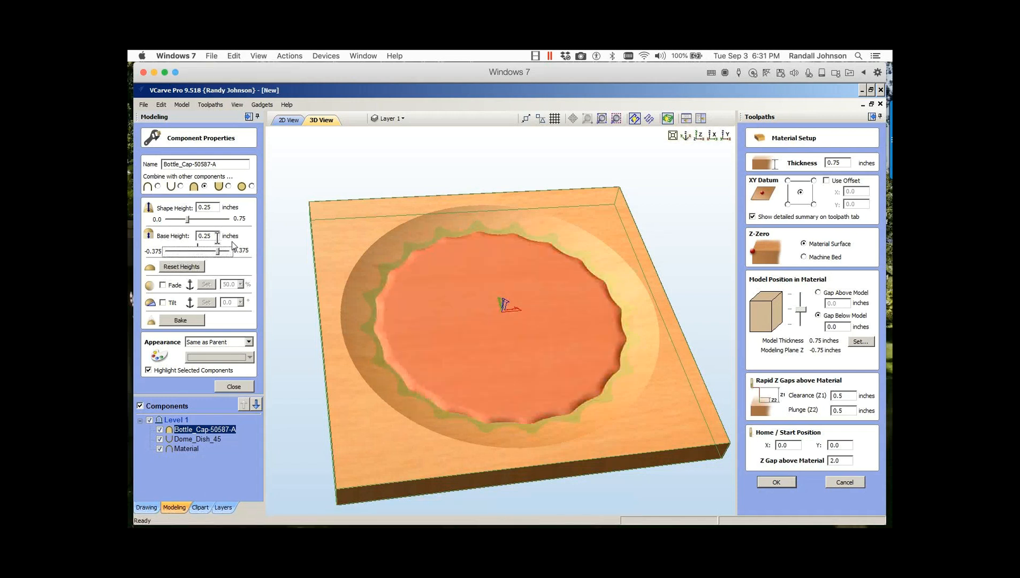
left_click_drag(548, 463, 549, 428)
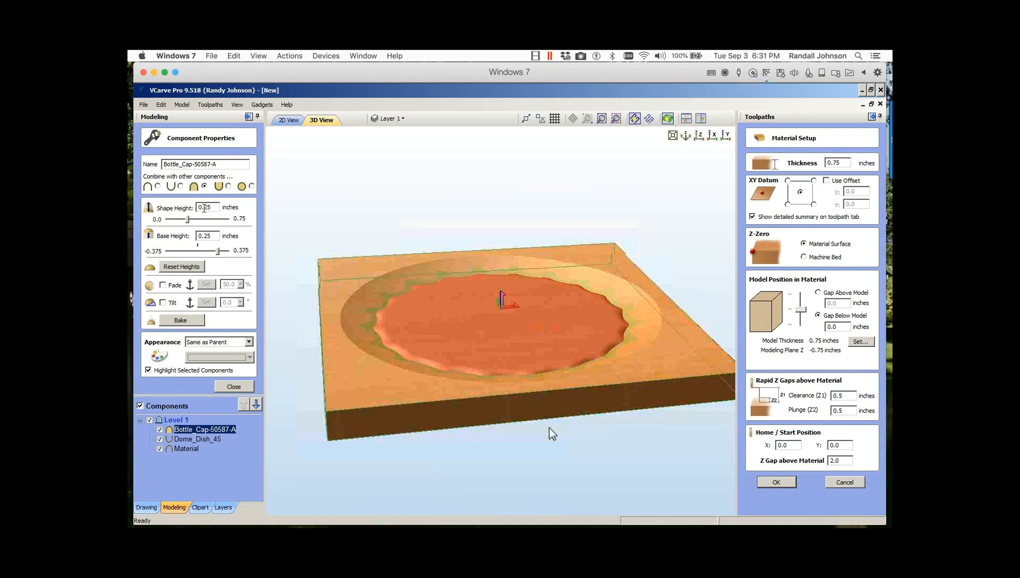
Step: Set the bottle cap's base height to 0.375 inches and close its component properties
left_click(211, 236)
key("BackSpace")
type("3")
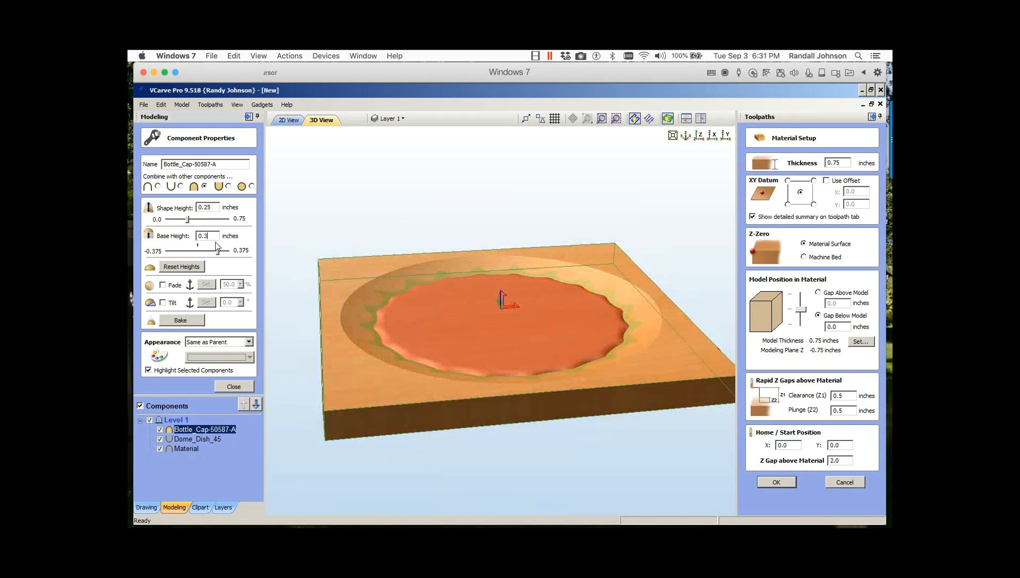
key("Return")
type("75")
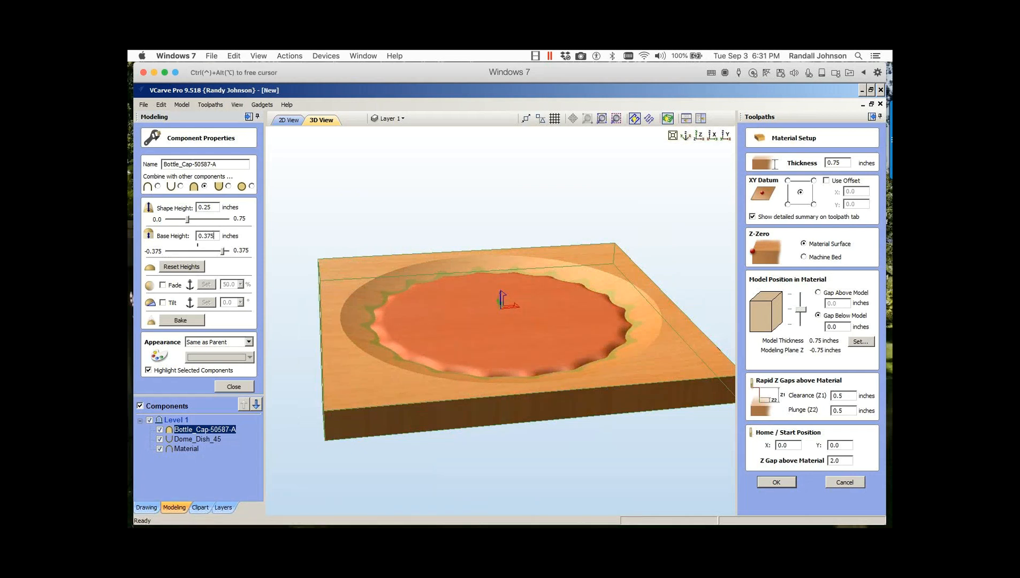
key("Return")
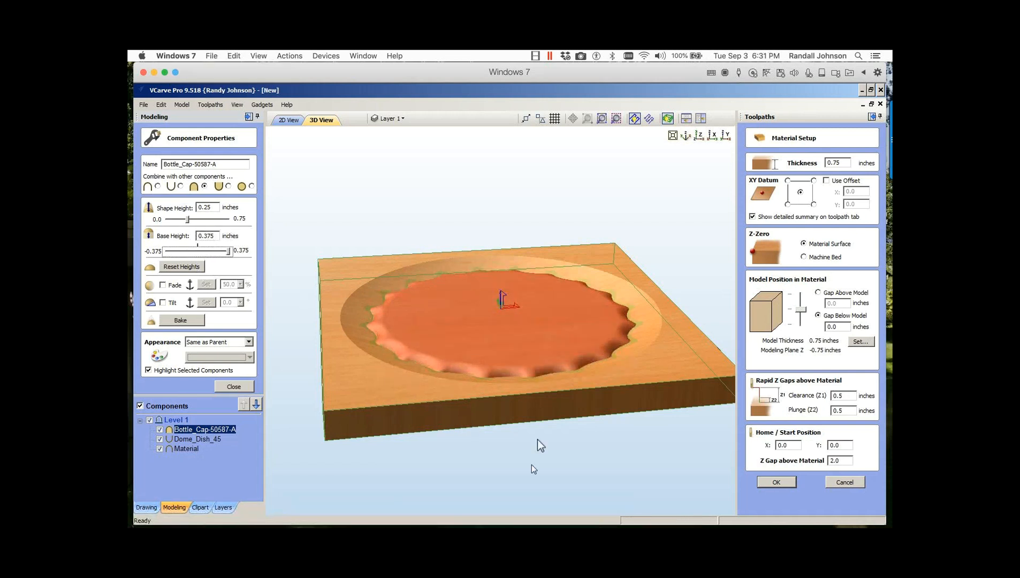
left_click_drag(531, 467, 503, 461)
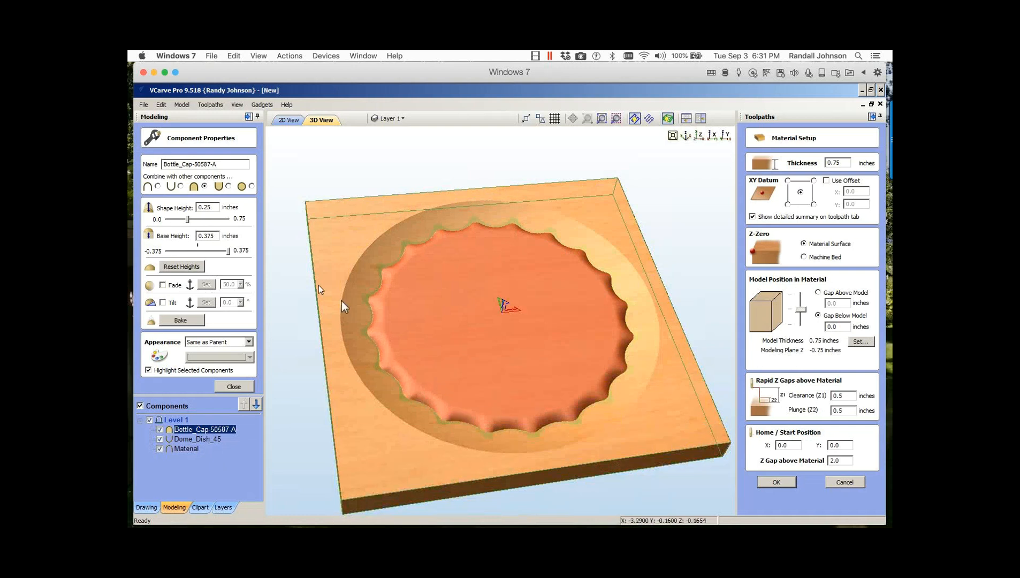
left_click(217, 236)
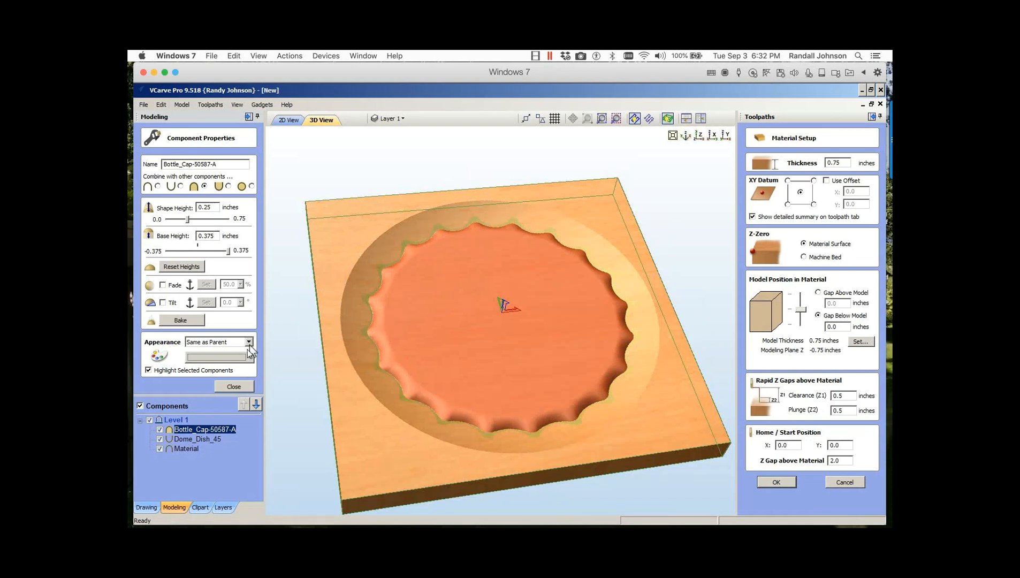
left_click(233, 386)
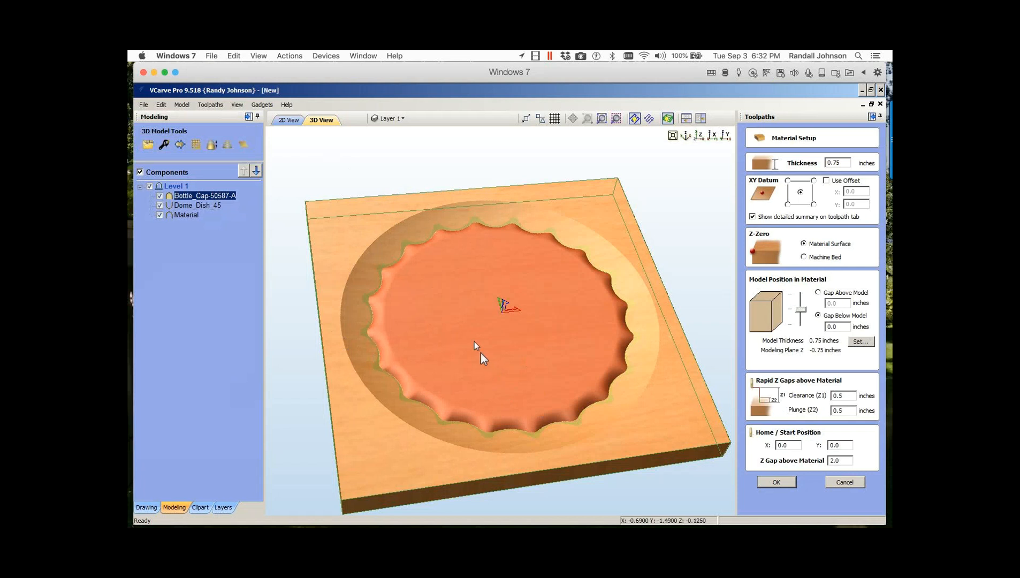
Step: Move the bottle cap off center toward the plaque's front edge so it sits partly outside the dish
scroll(475, 343, "down", 2)
left_click(495, 319)
left_click_drag(494, 319, 528, 429)
mouse_move(557, 491)
left_mouse_down()
mouse_move(551, 475)
mouse_move(568, 492)
left_mouse_up()
left_click(725, 135)
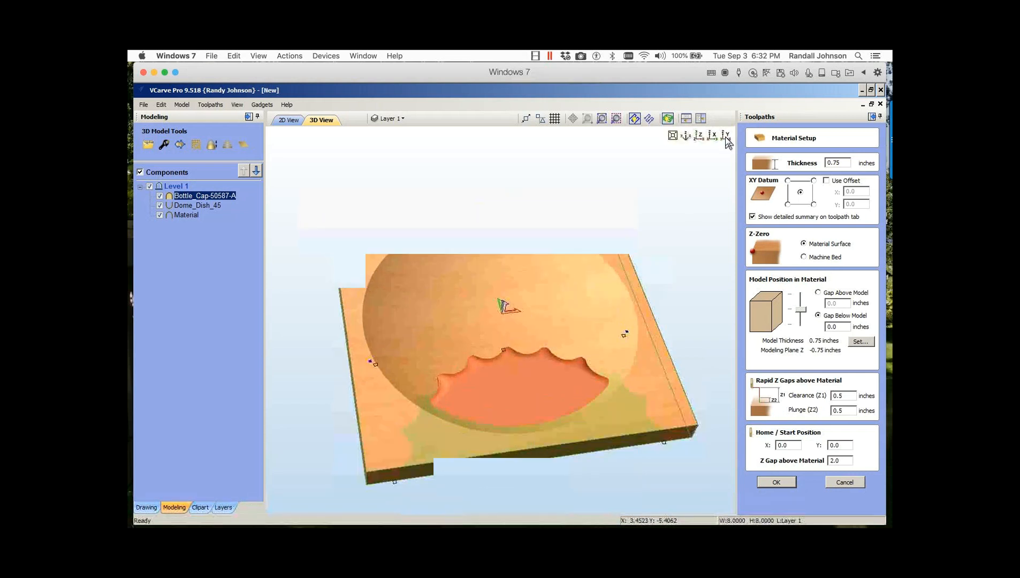
left_click_drag(456, 425, 464, 459)
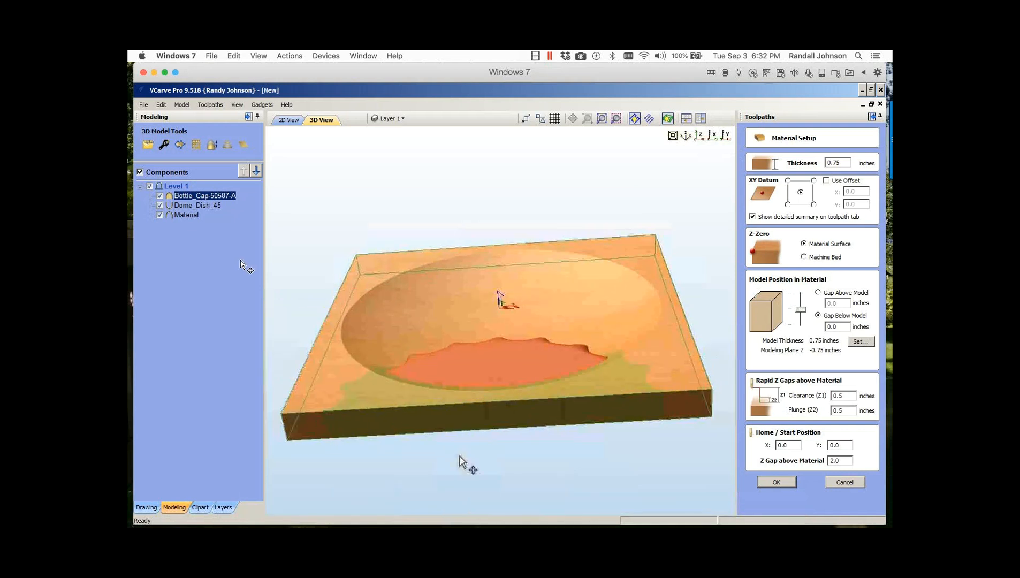
Step: Hide the Dome_Dish_45 and Material components to inspect the bottle cap's side profile, and show both again
left_click(160, 205)
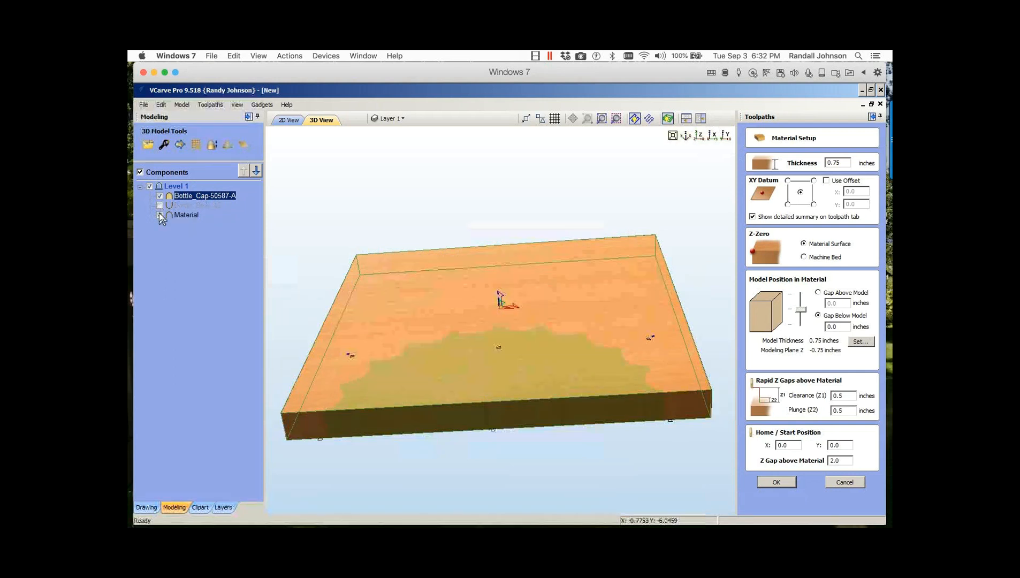
left_click(159, 215)
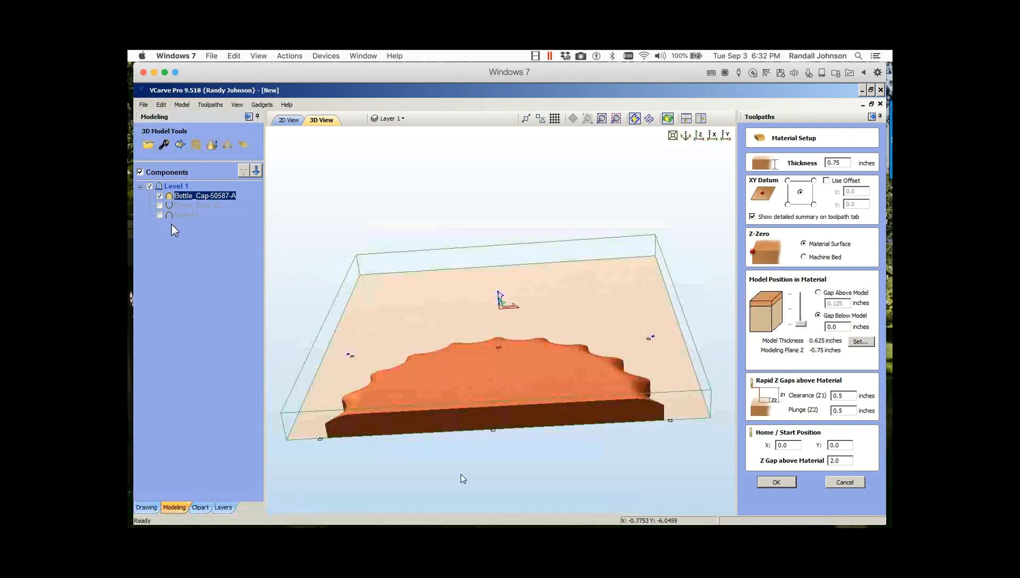
mouse_move(463, 471)
left_mouse_down()
mouse_move(459, 461)
mouse_move(468, 480)
left_mouse_up()
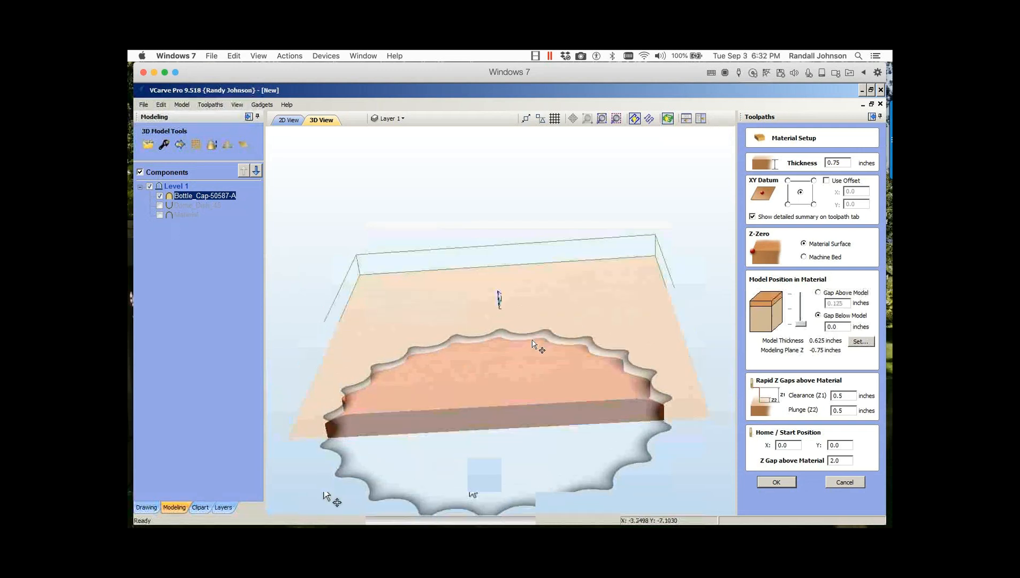
left_click(725, 135)
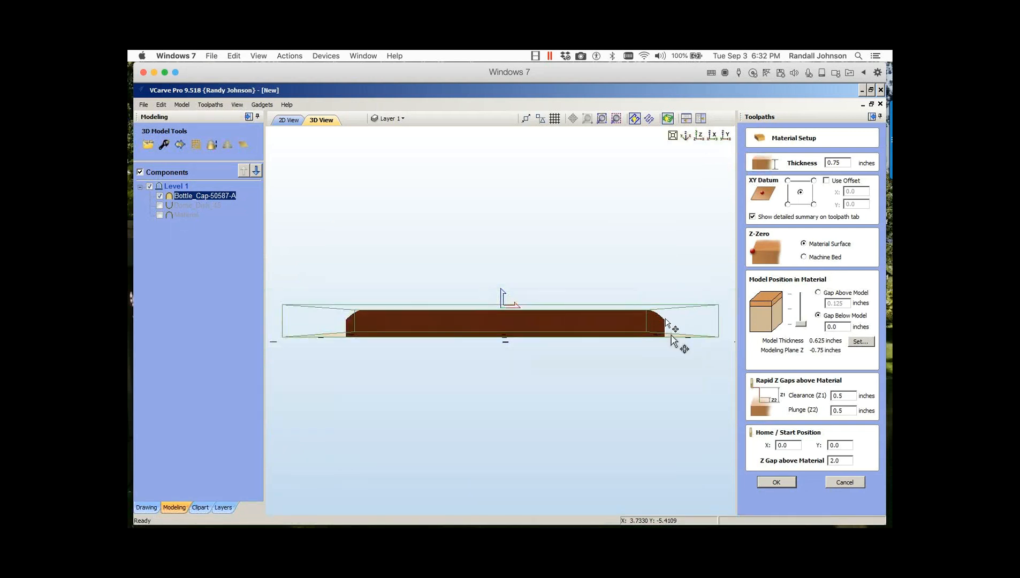
left_click_drag(471, 381, 431, 404)
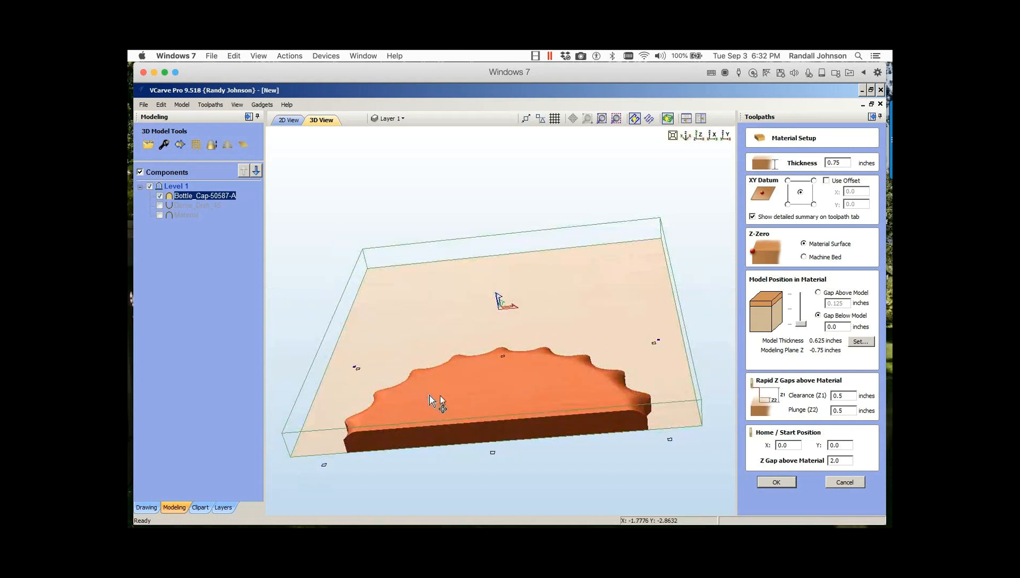
left_click(160, 206)
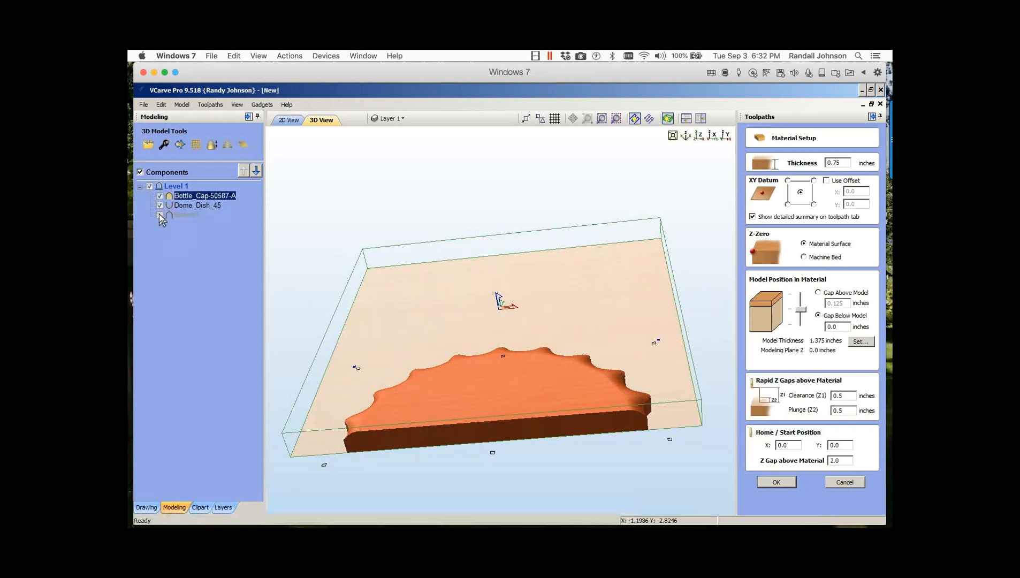
left_click(160, 215)
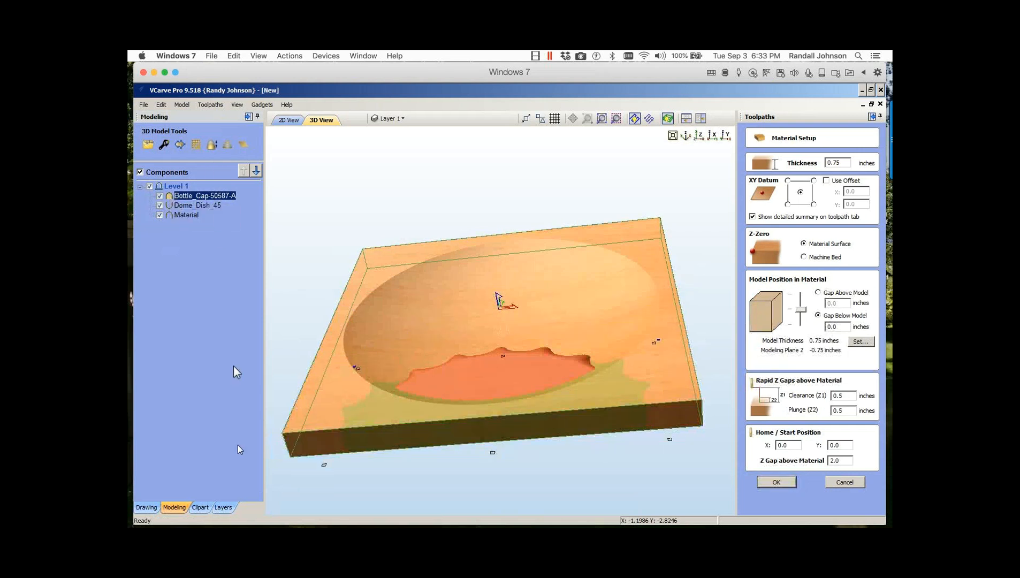
Step: Center the bottle cap in the material
left_click(146, 508)
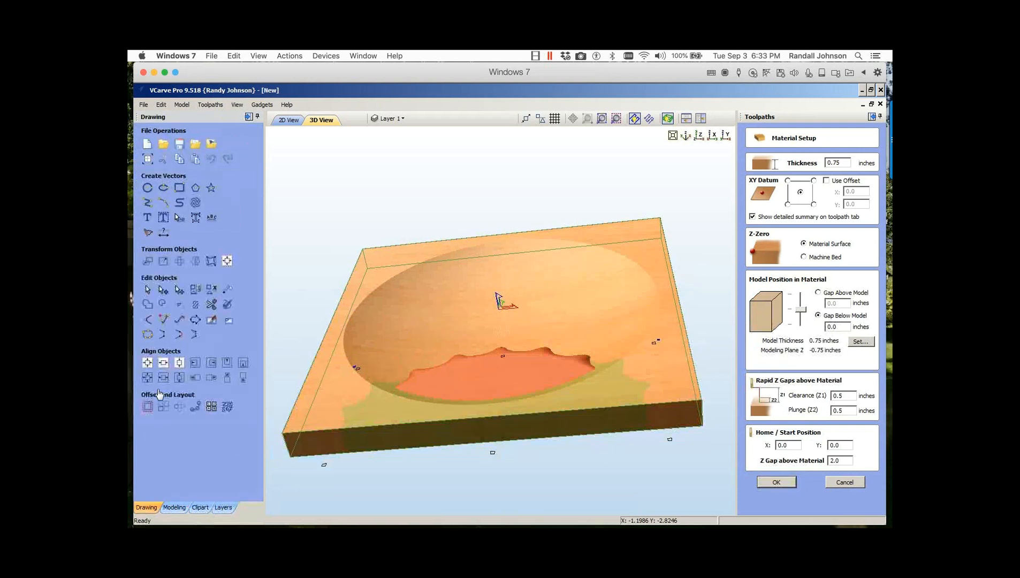
left_click(147, 363)
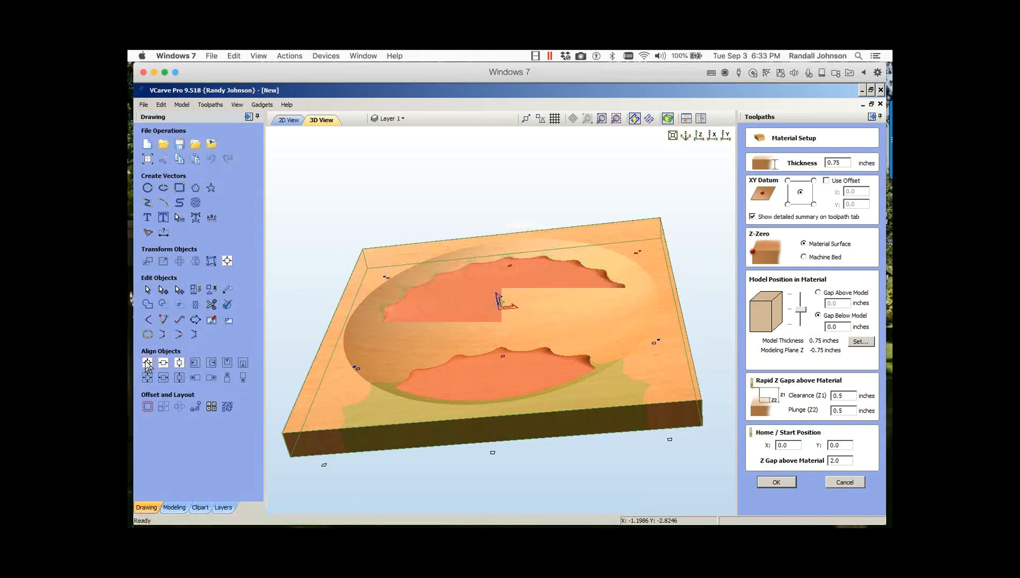
Step: Insert the Beer Mug model from the Objects & People clipart in an isometric view
left_click(199, 508)
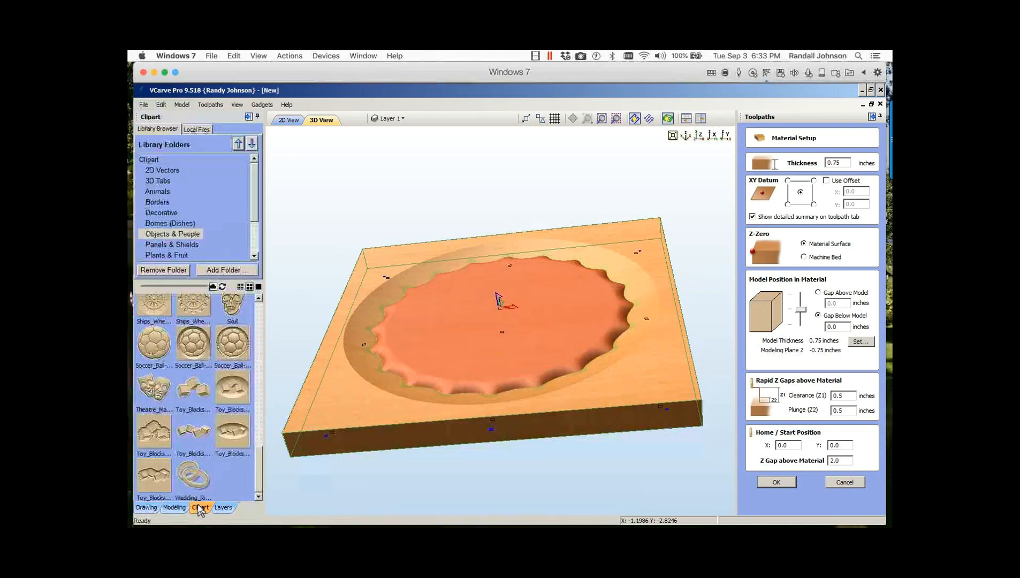
scroll(257, 455, "up", 1)
scroll(257, 456, "up", 10)
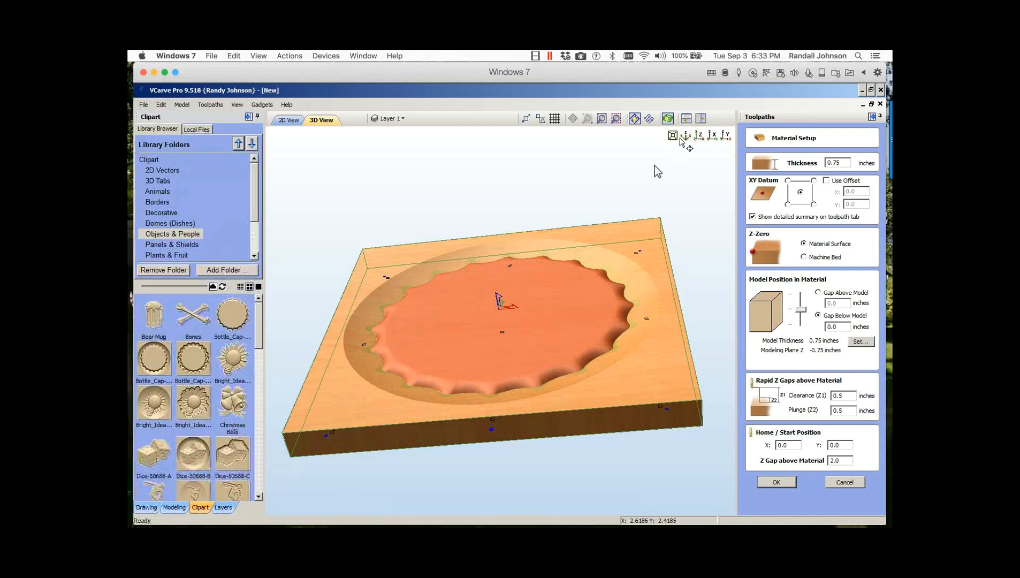
left_click(685, 136)
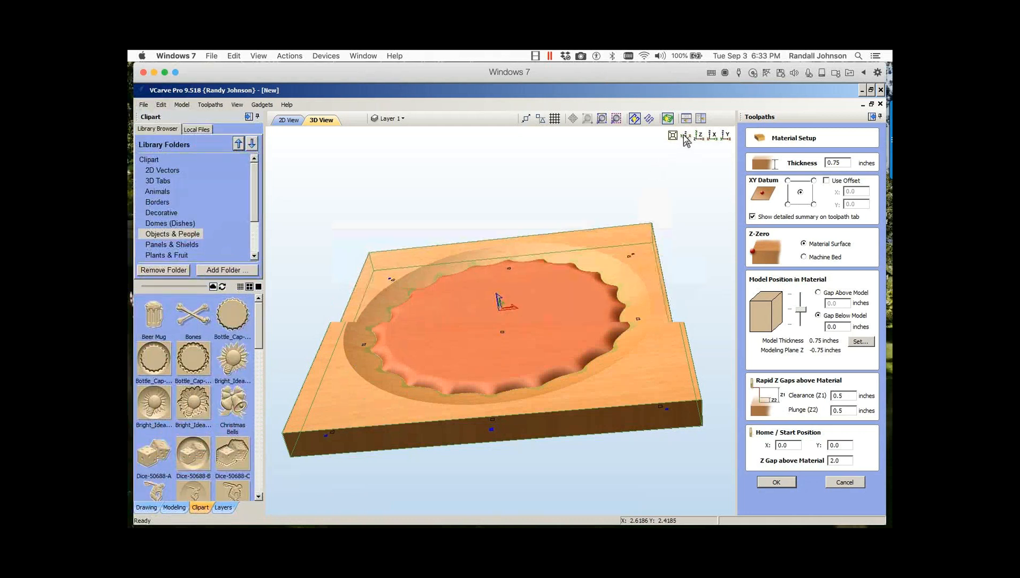
double_click(151, 320)
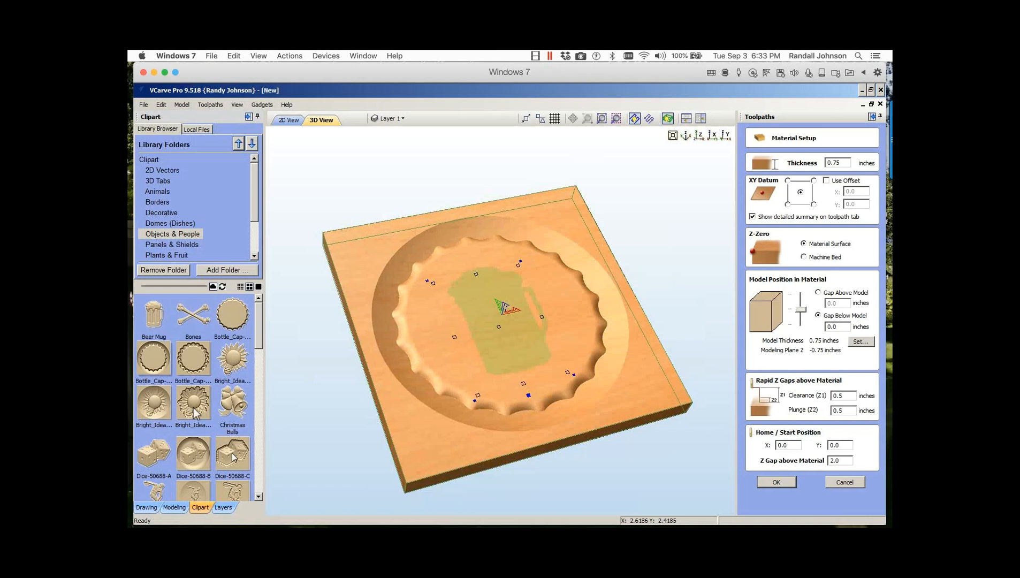
Step: Change the Beer Mug component's combine mode to Add so it is raised above the bottle cap
left_click(174, 507)
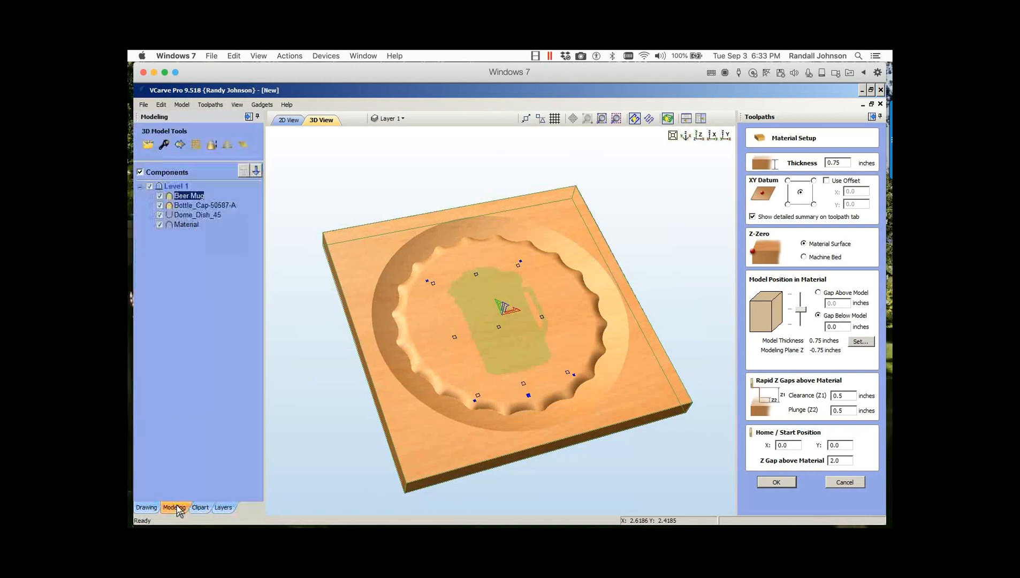
right_click(177, 197)
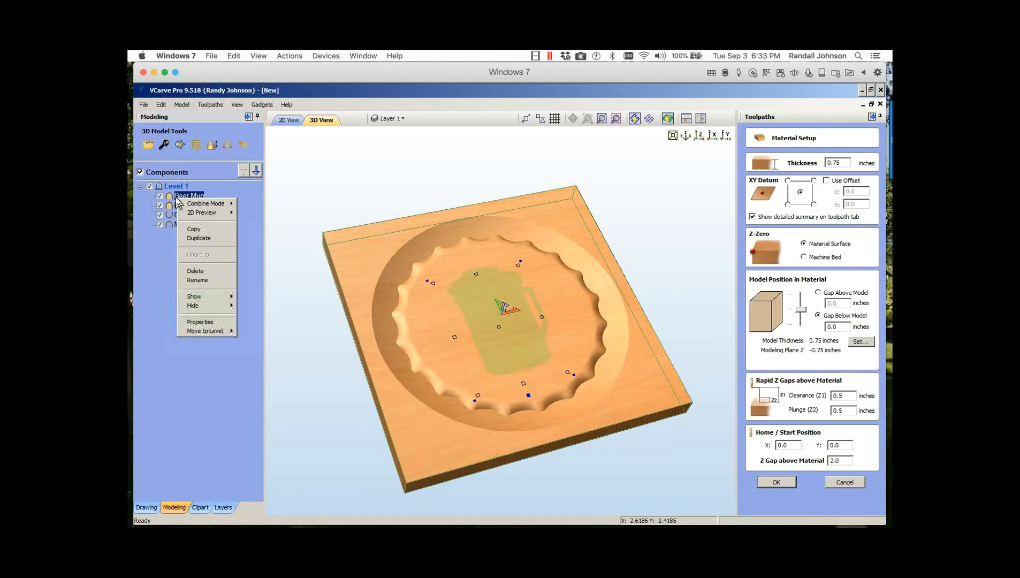
mouse_move(211, 203)
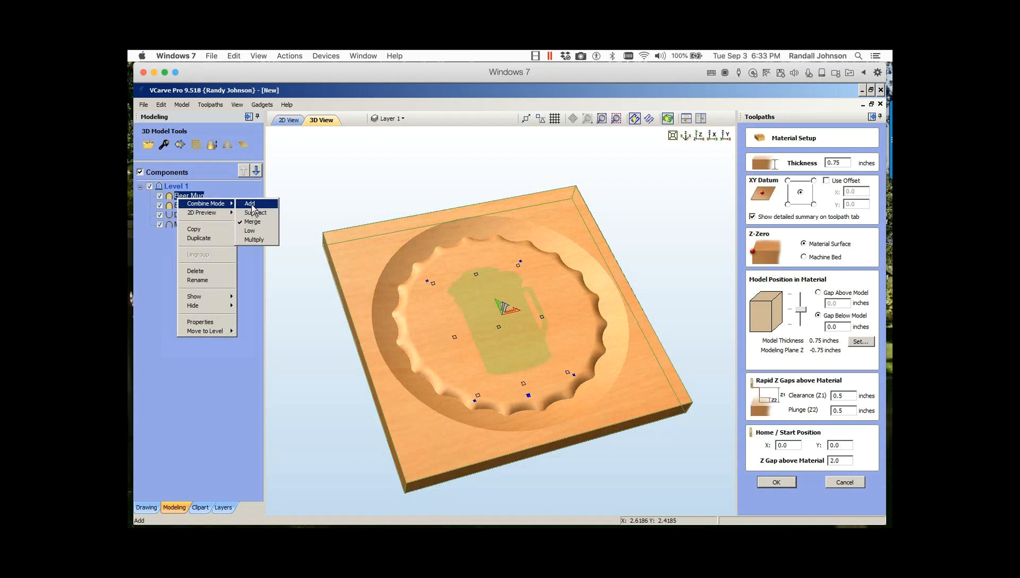
left_click(251, 205)
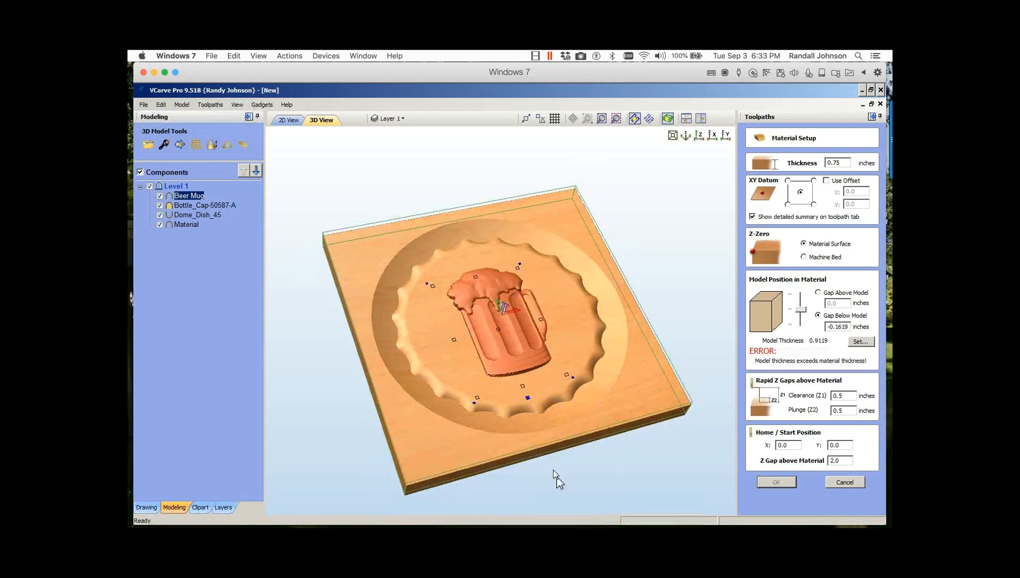
left_click_drag(556, 476, 520, 450)
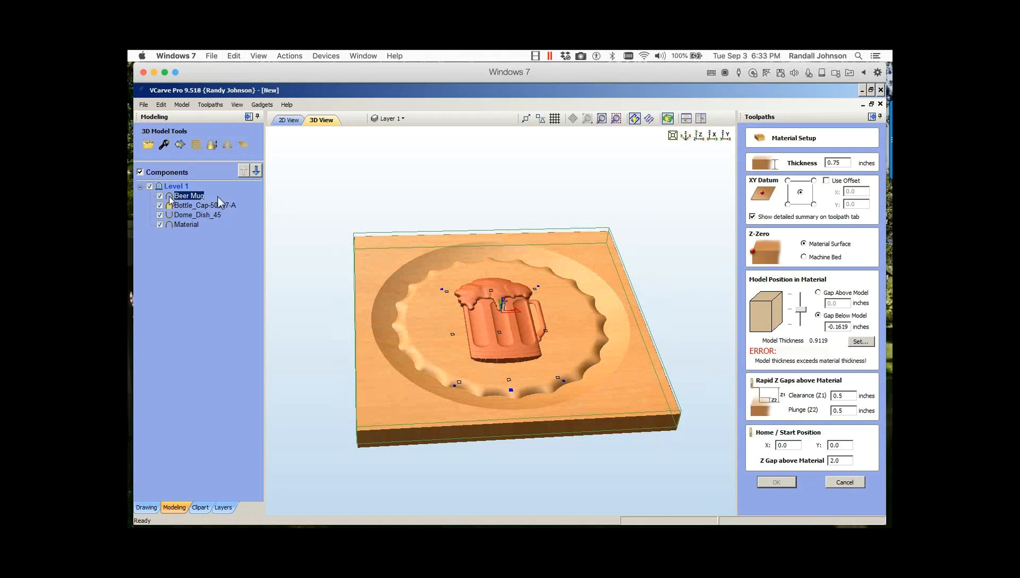
Step: Set the Beer Mug component's shape height to 0.125 inches and close its properties
double_click(169, 196)
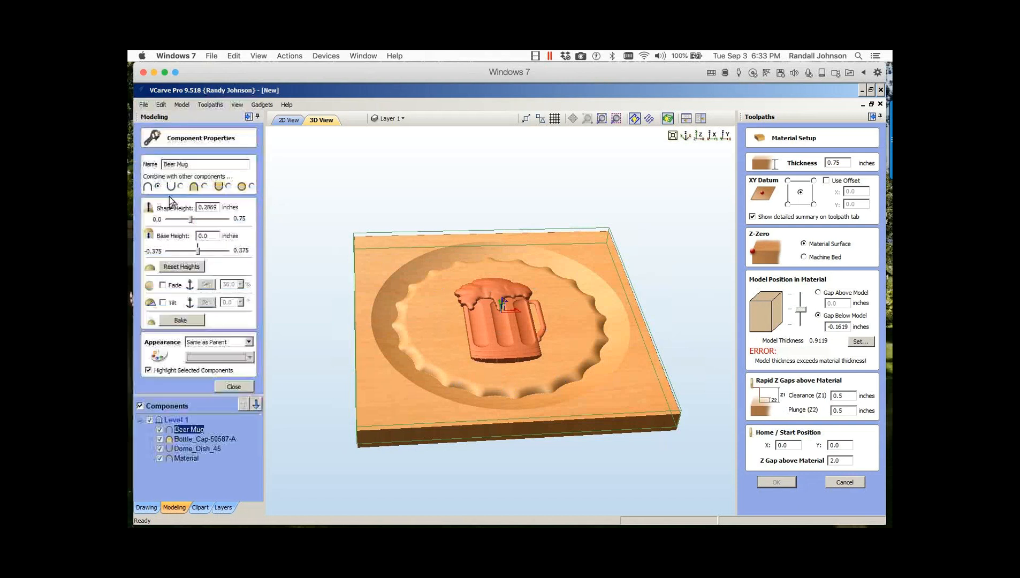
key("BackSpace")
key("BackSpace")
key("BackSpace")
key("BackSpace")
type("125")
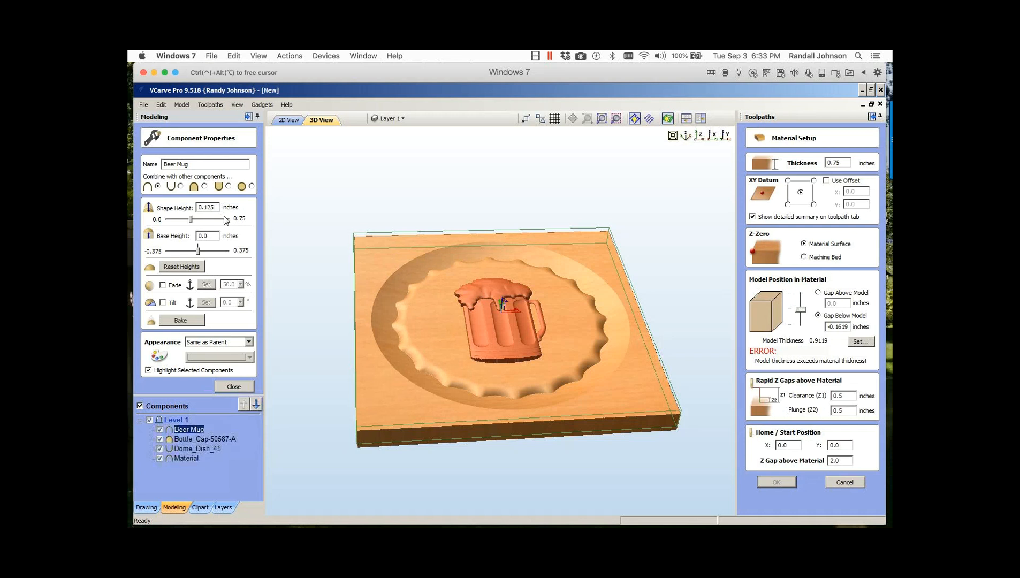
key("Return")
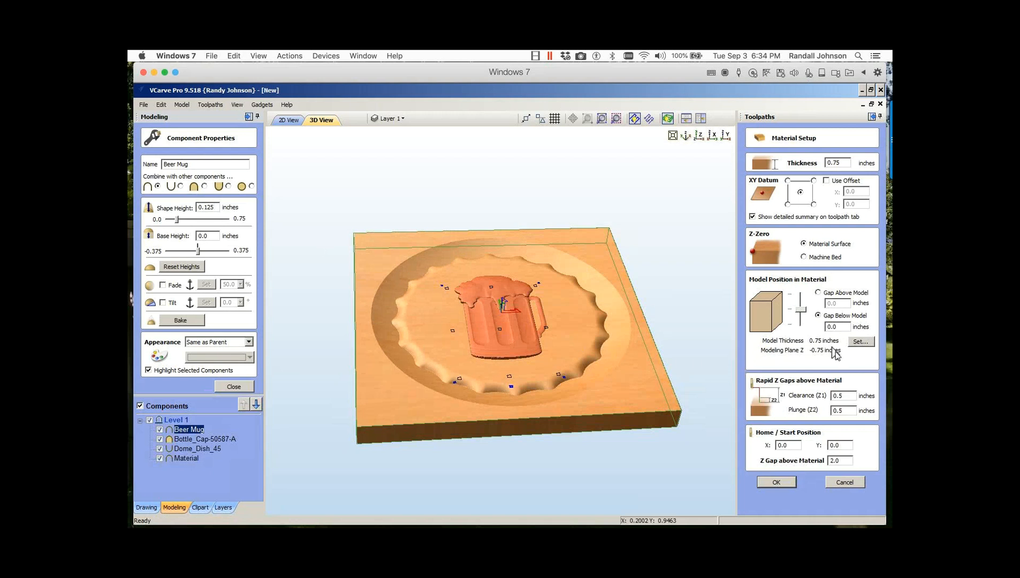
left_click(233, 387)
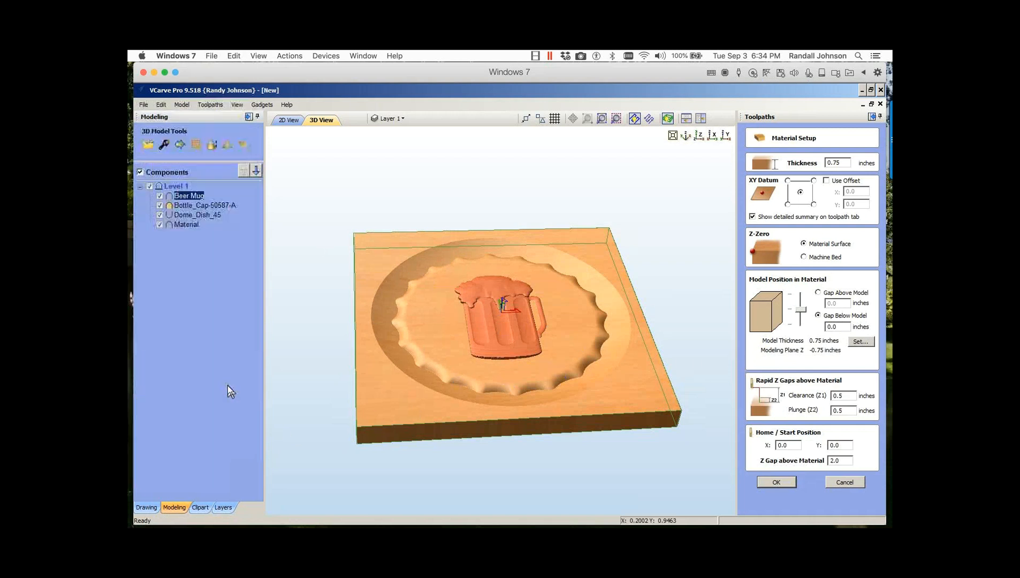
left_click_drag(519, 455, 505, 510)
left_click_drag(500, 527, 503, 515)
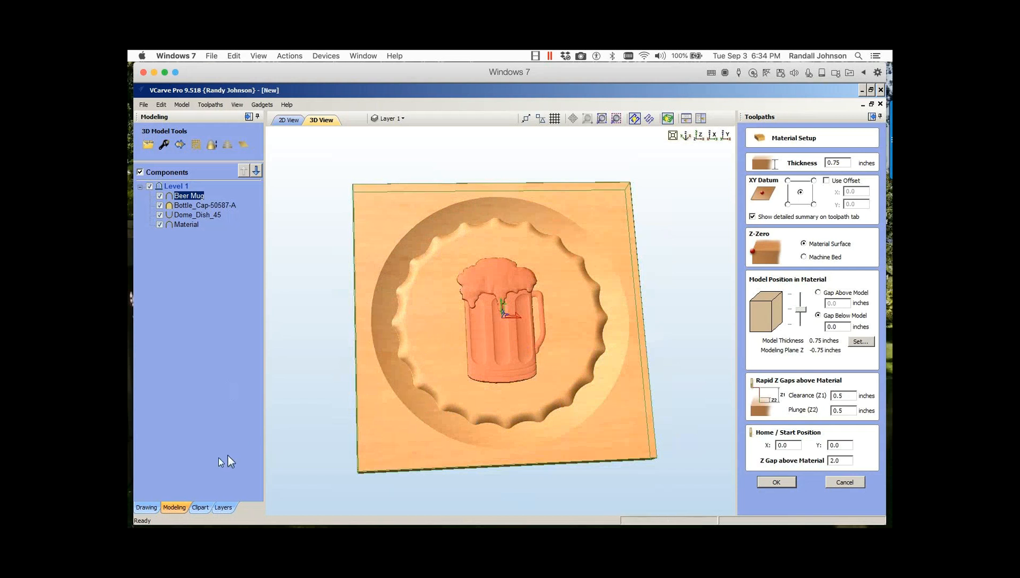
Step: Resize the bottle cap to 7 by 7 inches with linked XY and Auto Scale Z turned off
left_click(146, 506)
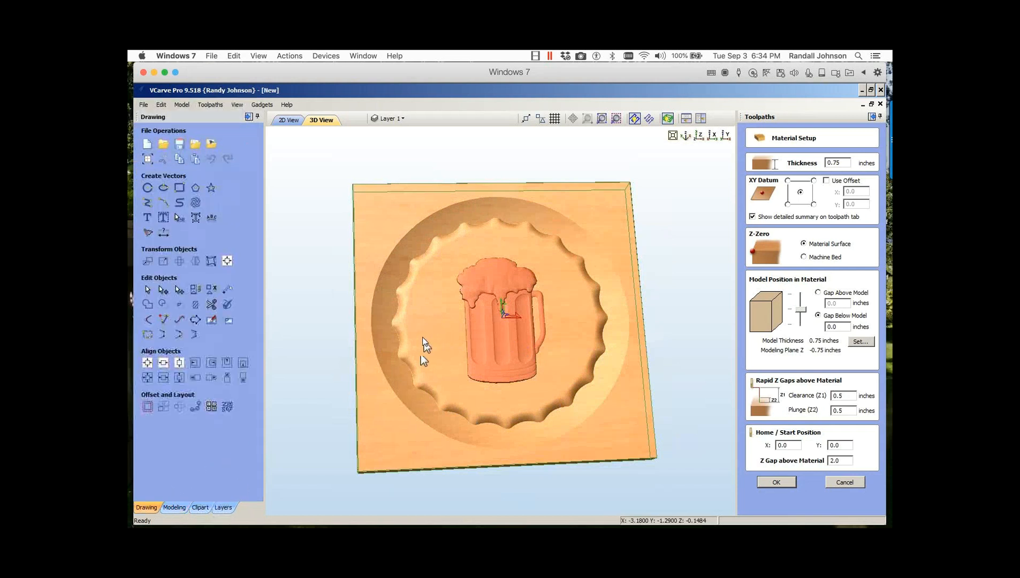
left_click(427, 334)
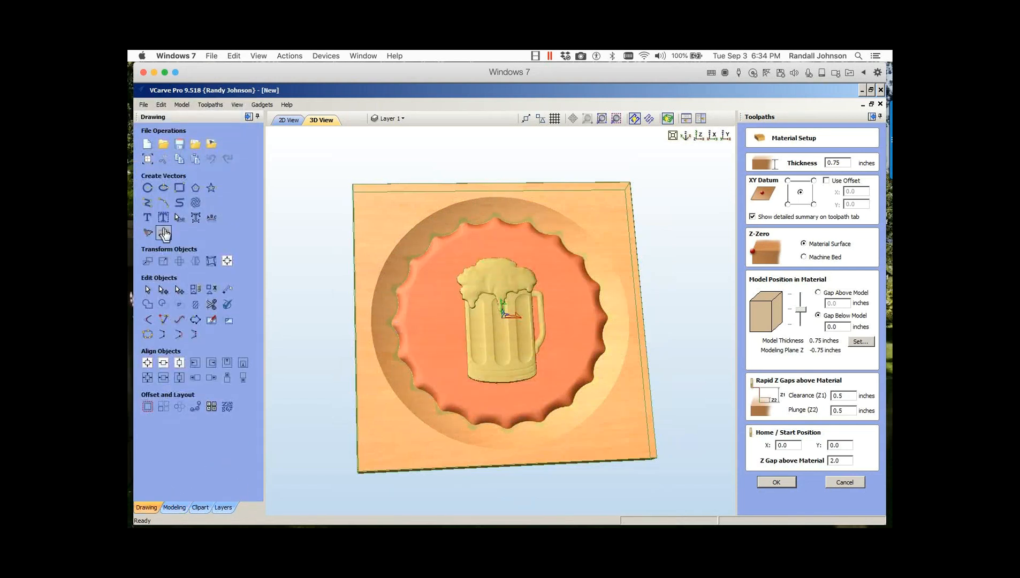
left_click(164, 260)
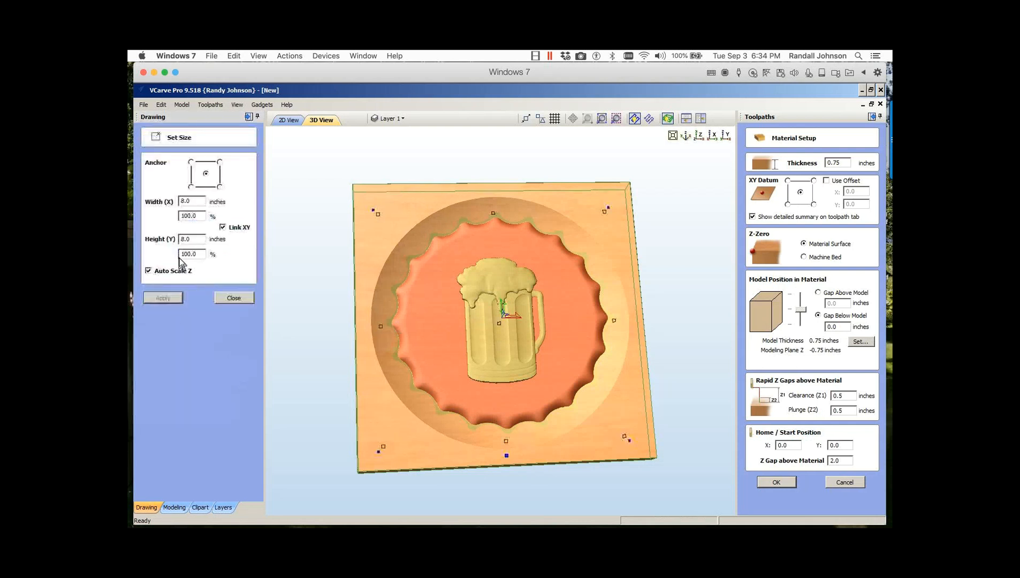
double_click(193, 201)
type("7")
key("Tab")
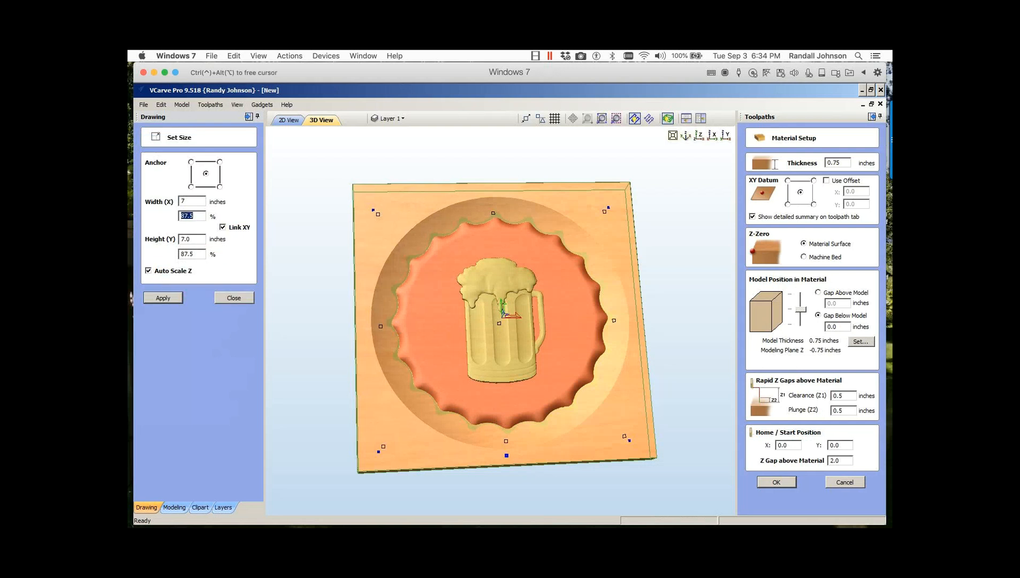
left_click(149, 271)
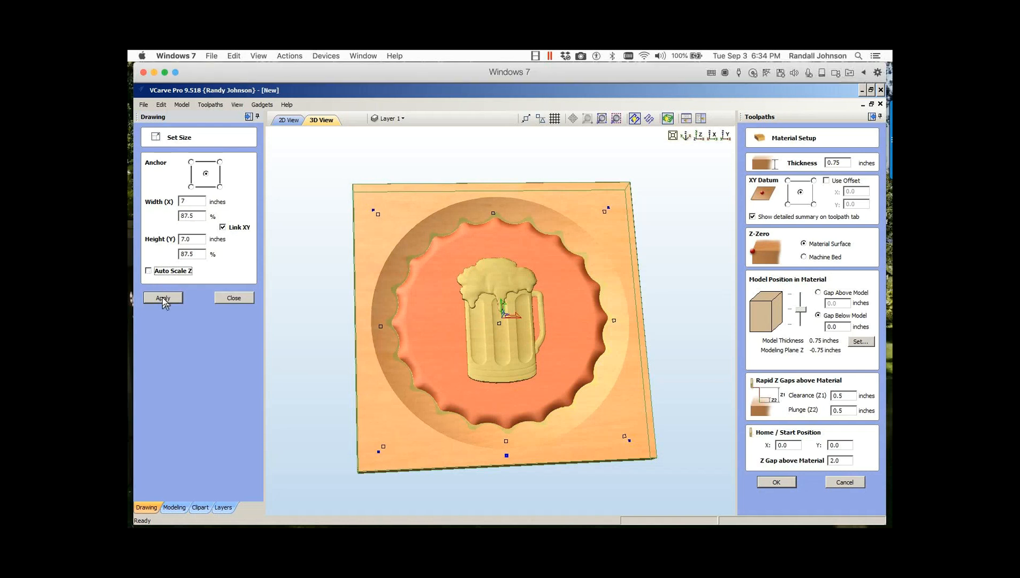
left_click(163, 298)
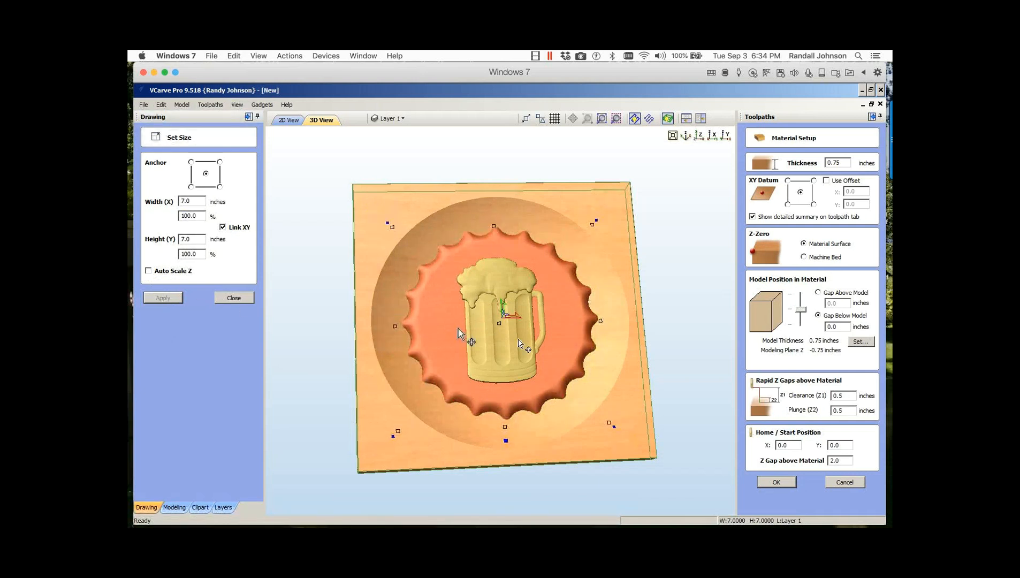
Step: Set the beer mug's width to 2 inches and move it up along the plaque's vertical centerline to about Y 0.67
left_click(495, 331)
left_click(494, 332)
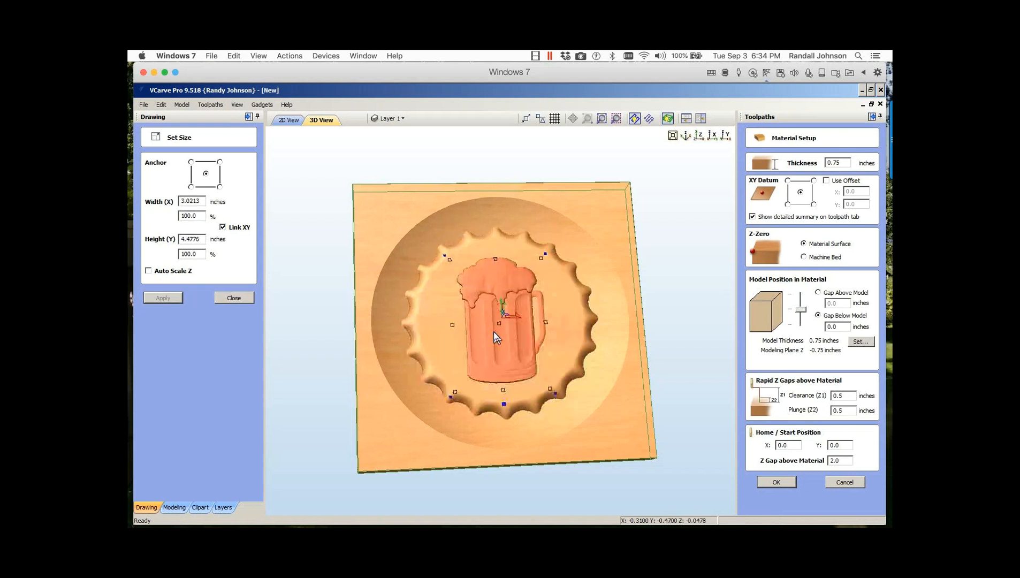
left_click_drag(203, 201, 150, 204)
type("2")
left_click(163, 297)
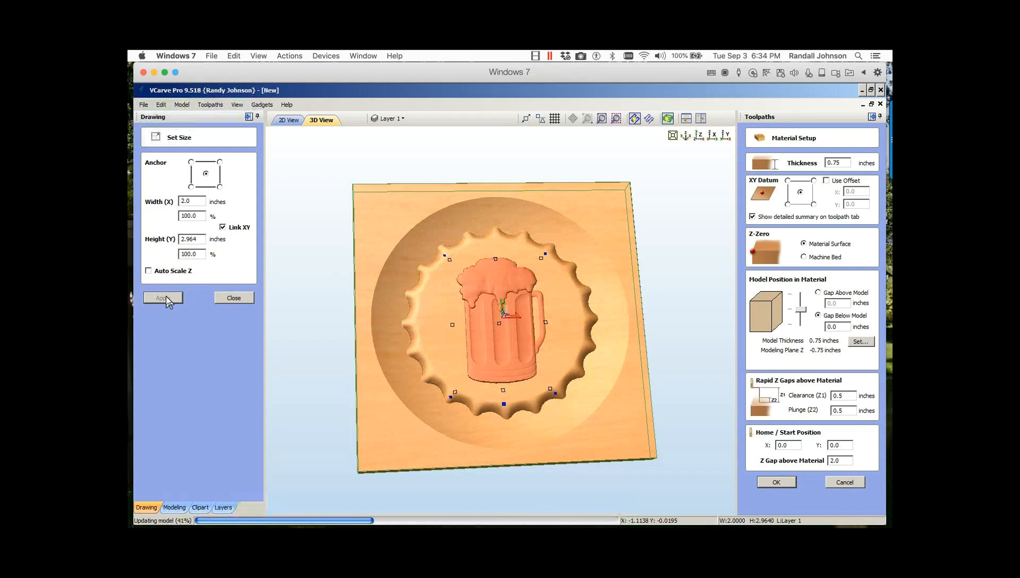
left_click_drag(500, 322, 495, 304)
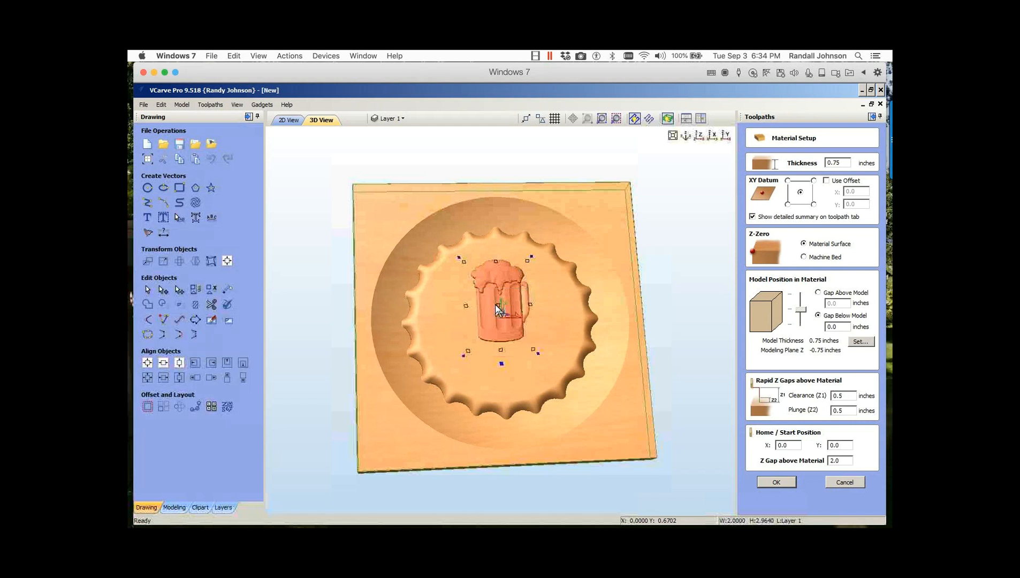
Step: In the 2D view, move the beer mug further up the vertical centerline to about X 0, Y 0.85
left_click_drag(516, 493, 384, 369)
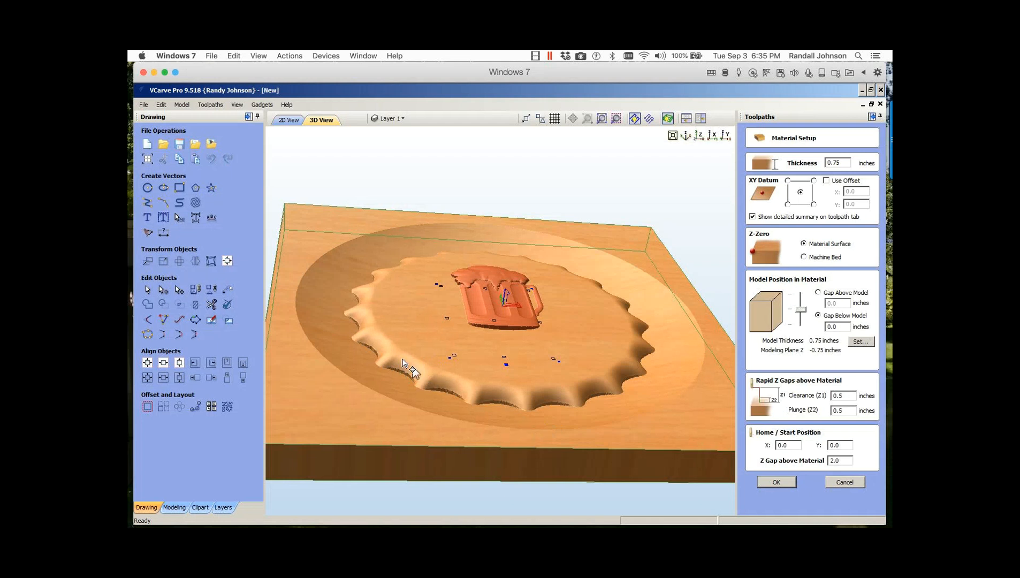
left_click_drag(527, 493, 536, 385)
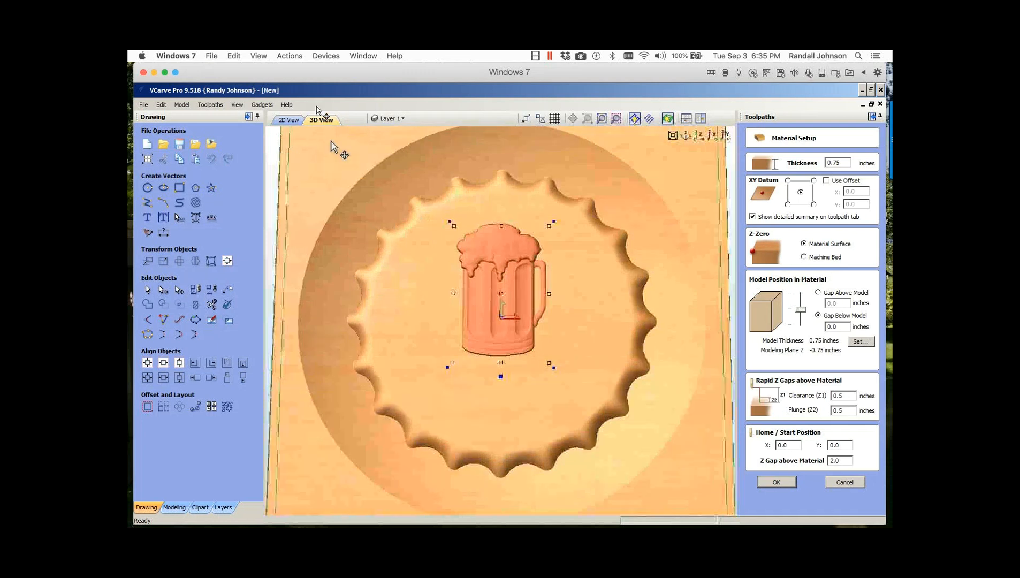
scroll(441, 242, "down", 3)
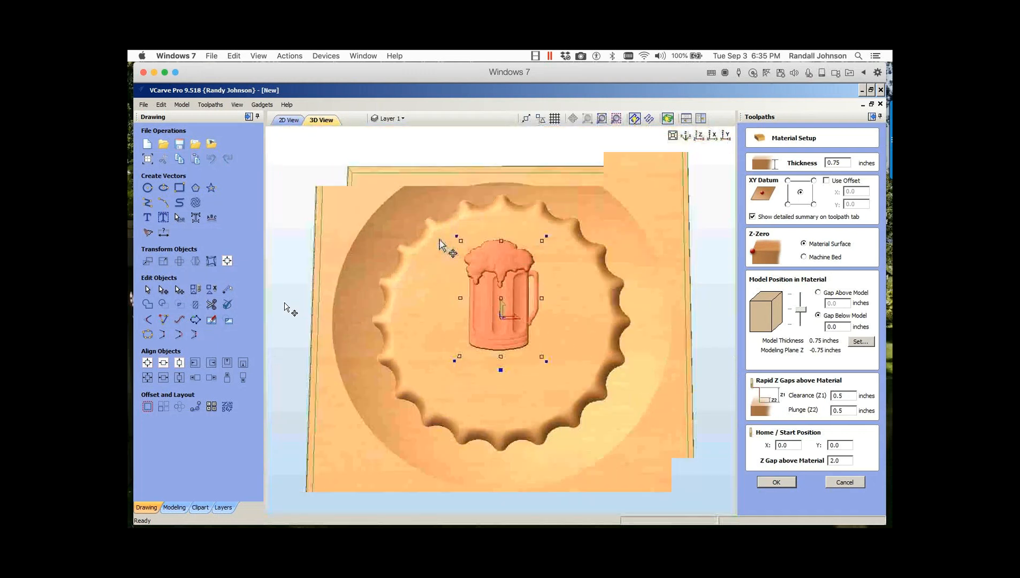
left_click_drag(286, 303, 339, 313)
left_click_drag(354, 258, 528, 154)
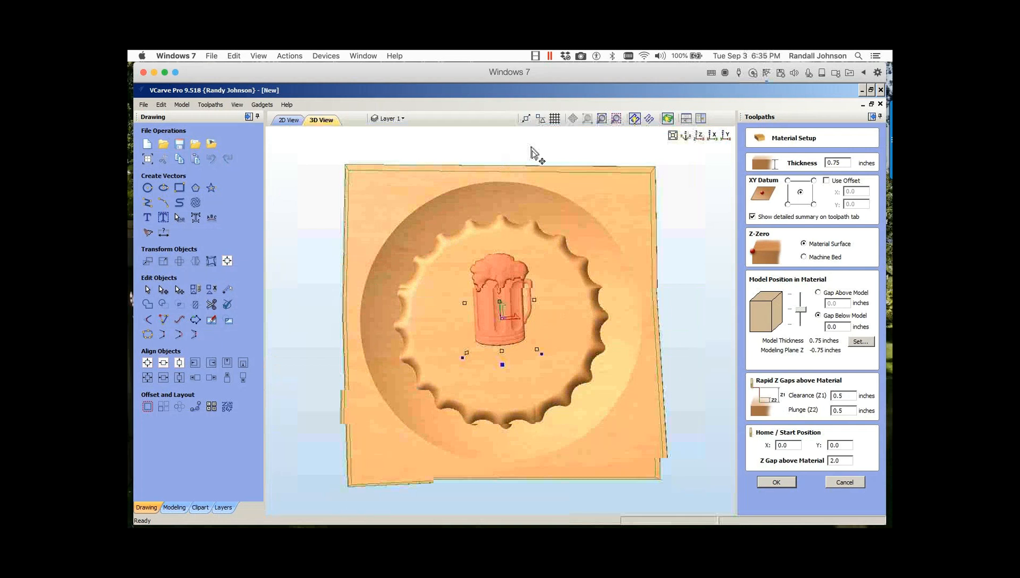
left_click(291, 121)
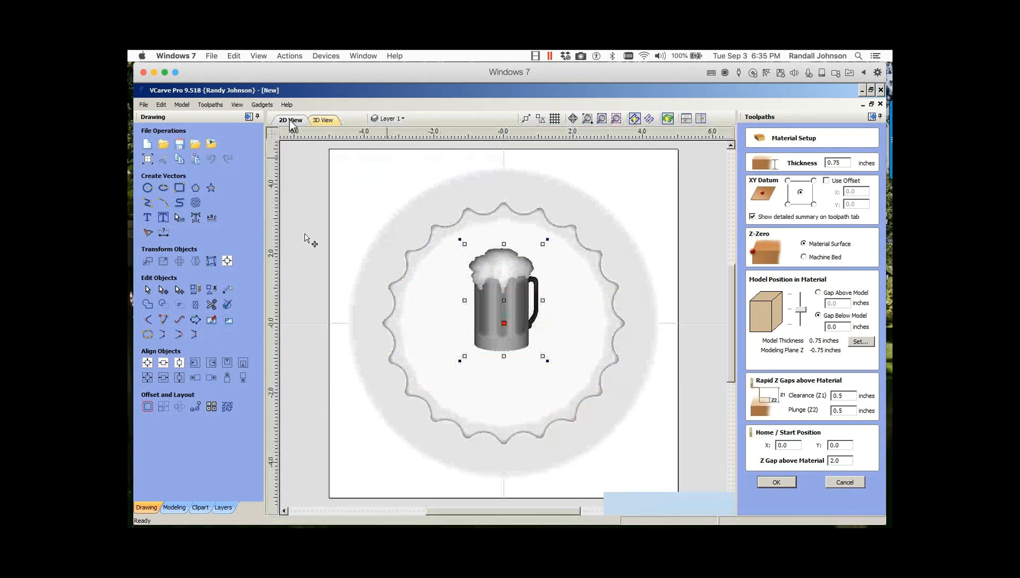
left_click(305, 234)
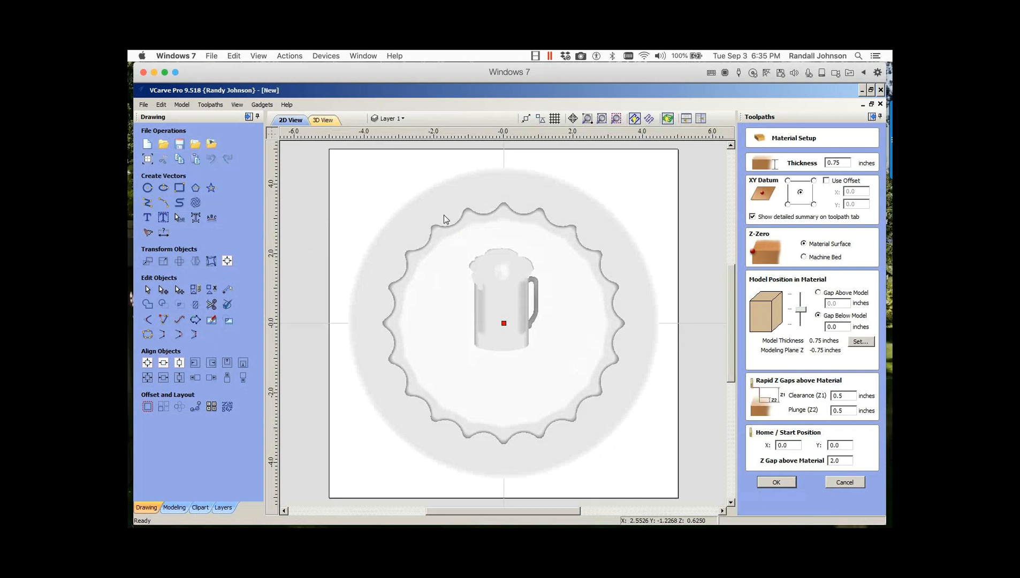
left_click(497, 291)
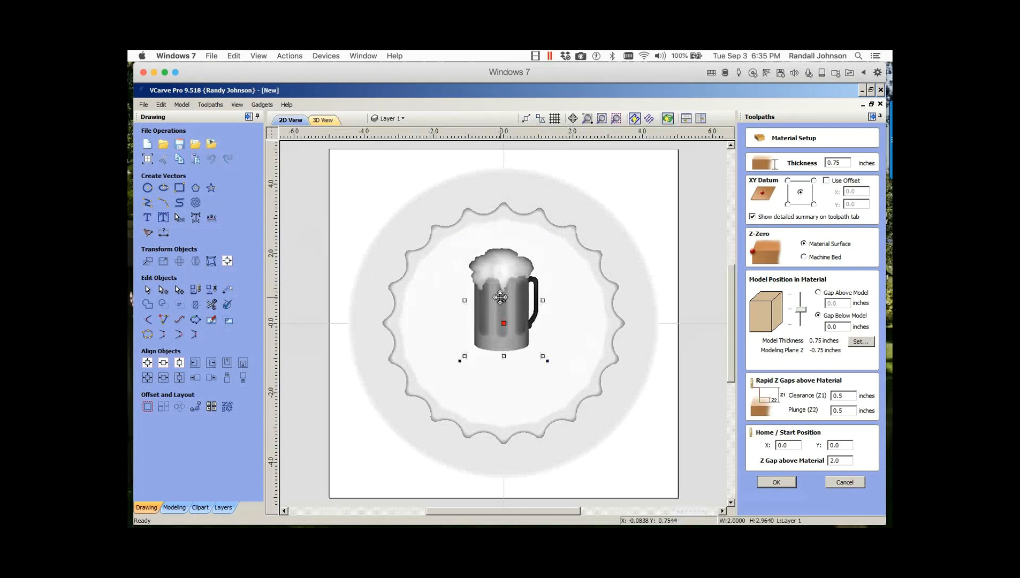
mouse_move(500, 297)
left_mouse_down()
mouse_move(521, 294)
mouse_move(500, 295)
left_mouse_up()
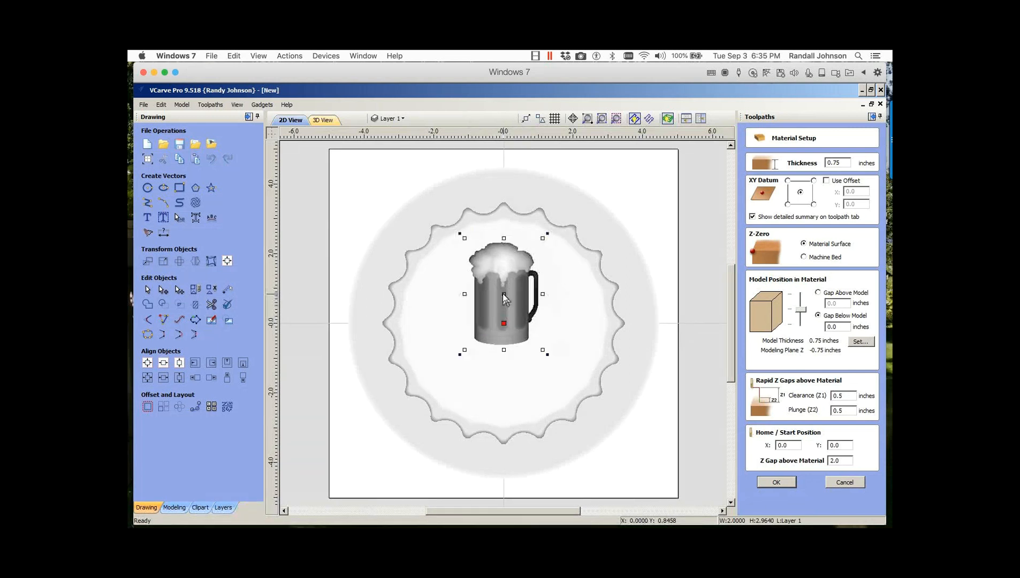
Step: Move the beer mug preview to the back of the layer's drawing order, then clear the selection
left_click(439, 322)
left_click(374, 368)
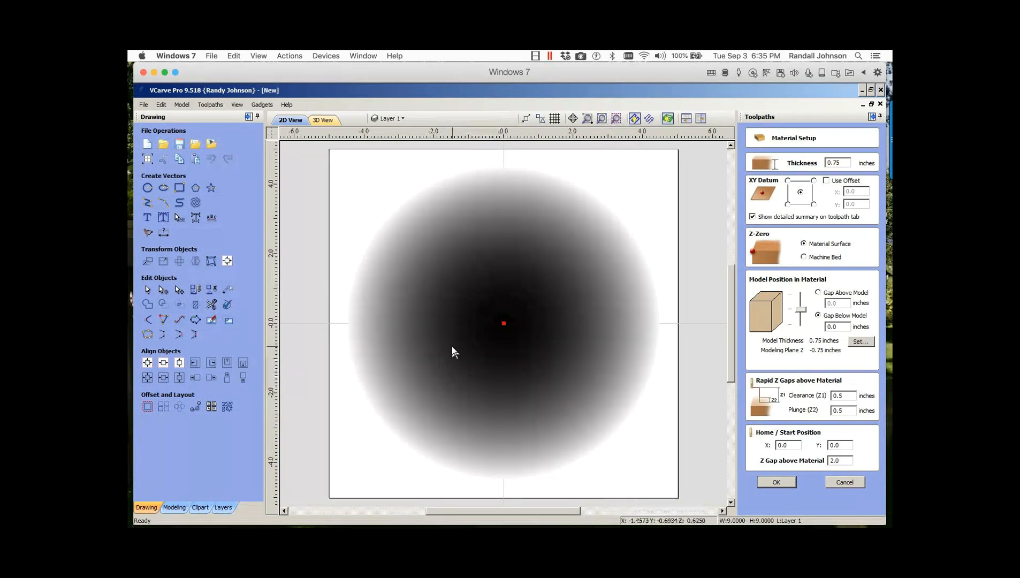
left_click(315, 237)
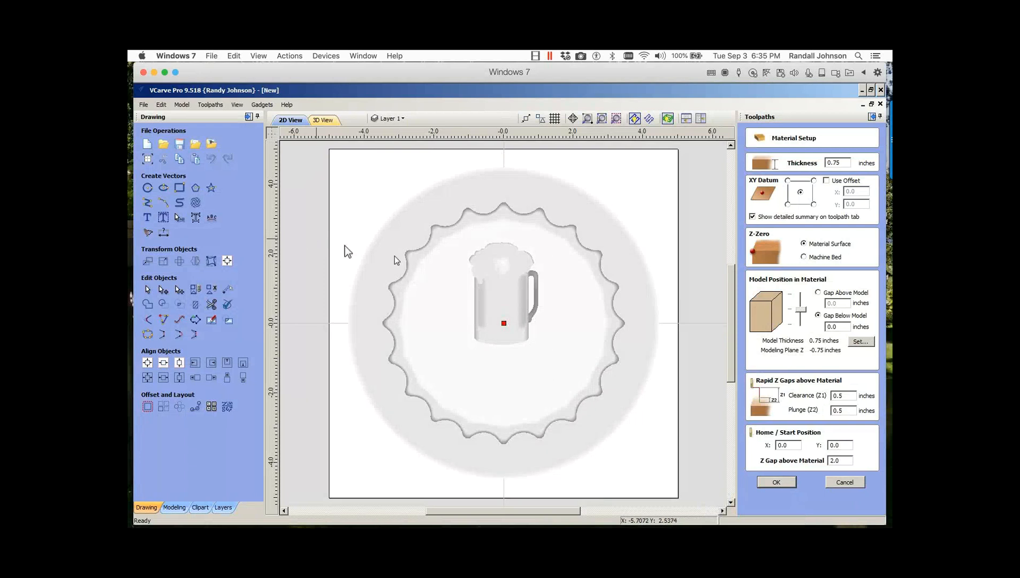
left_click(500, 289)
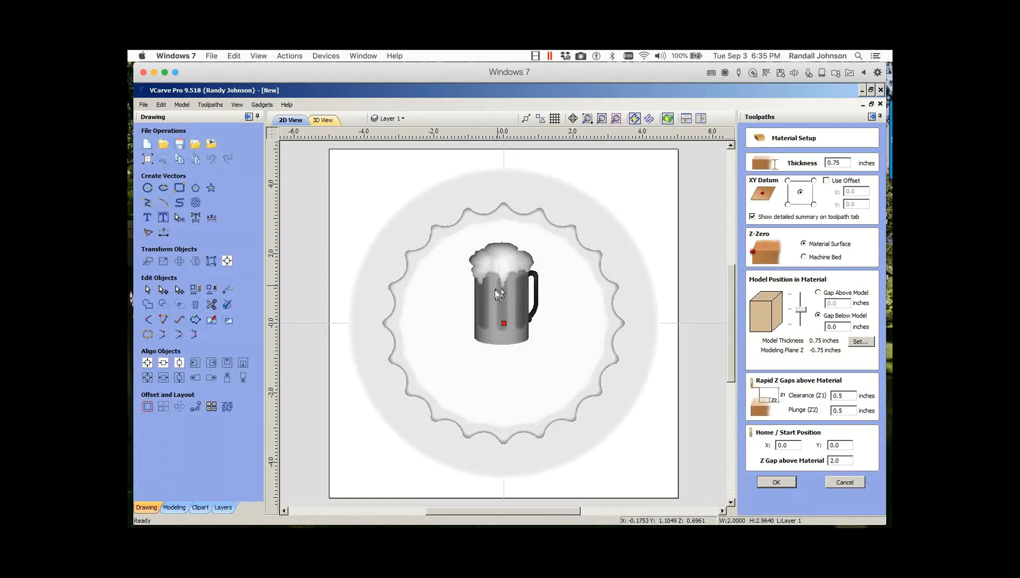
right_click(495, 302)
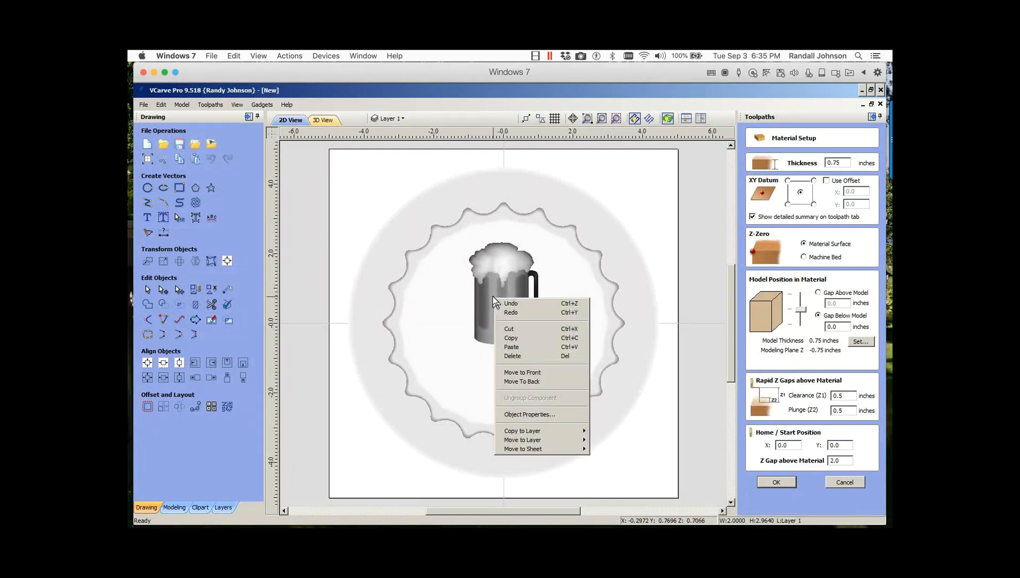
left_click(523, 381)
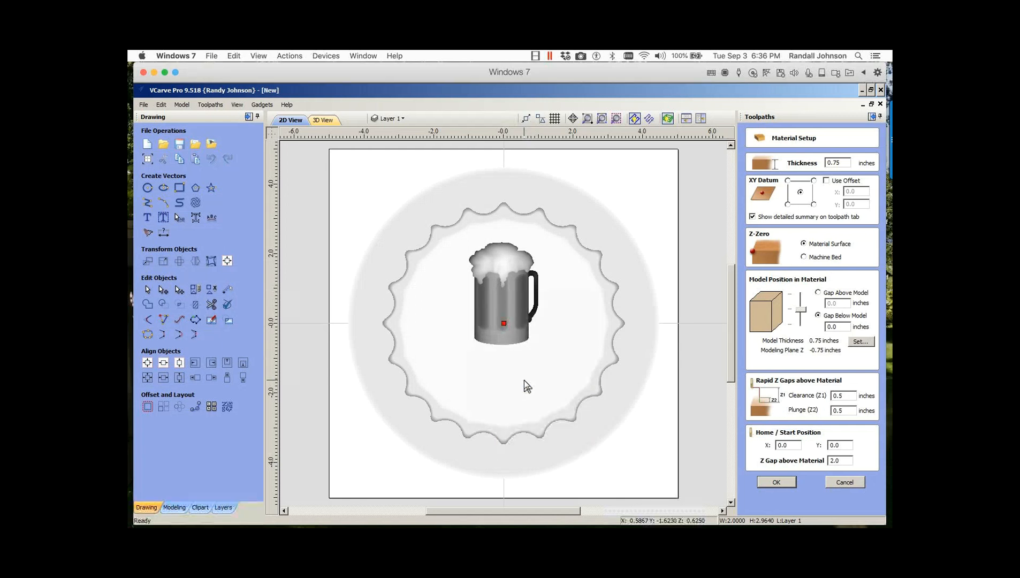
left_click(310, 253)
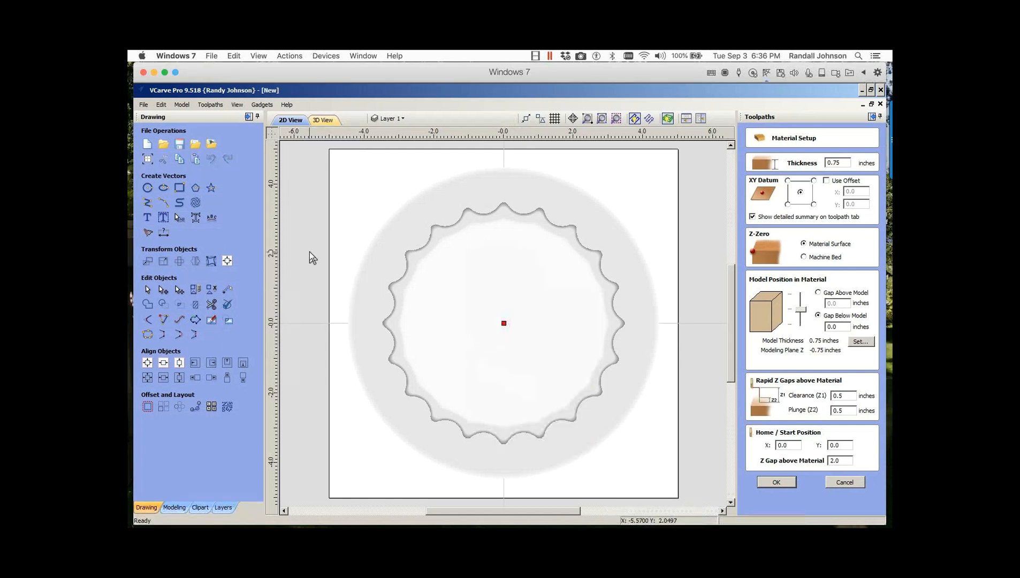
Step: Move the bottle cap preview to the back of the drawing order and check which component is selectable
left_click(555, 365)
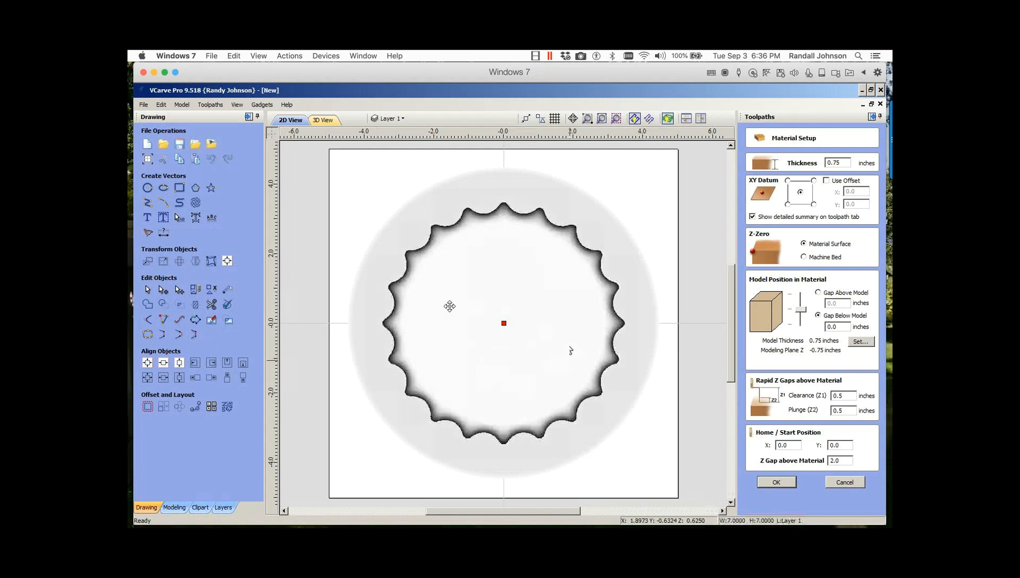
right_click(450, 309)
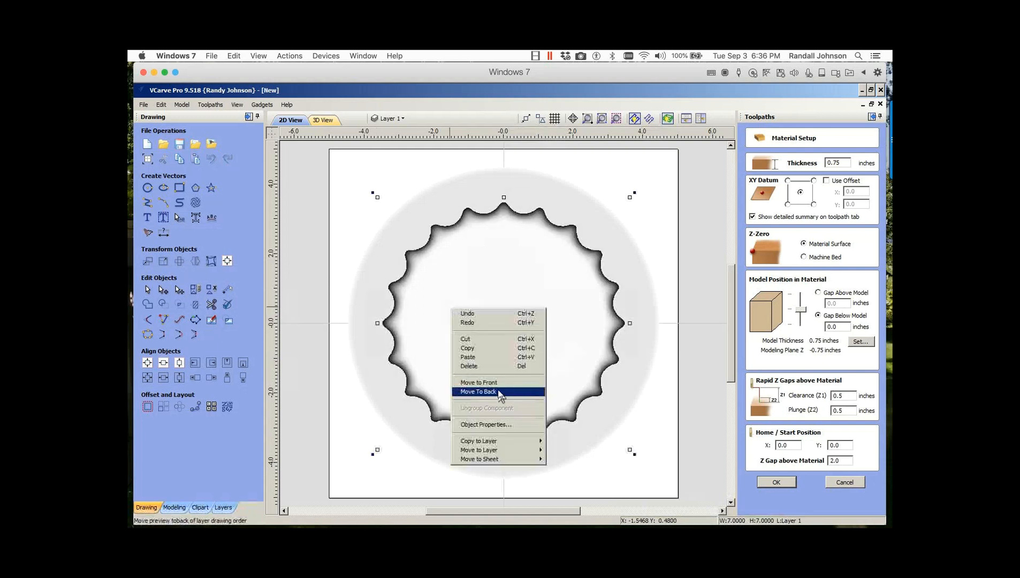
left_click(497, 391)
left_click(298, 238)
left_click(433, 293)
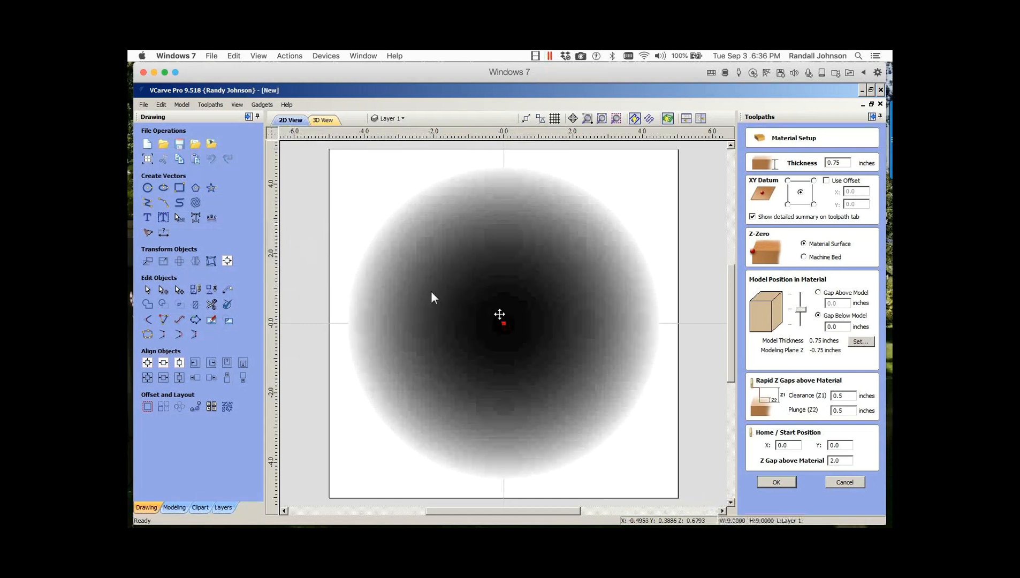
Step: Select the beer mug with a selection window and move its preview to the front of the drawing order
left_click_drag(301, 188, 618, 425)
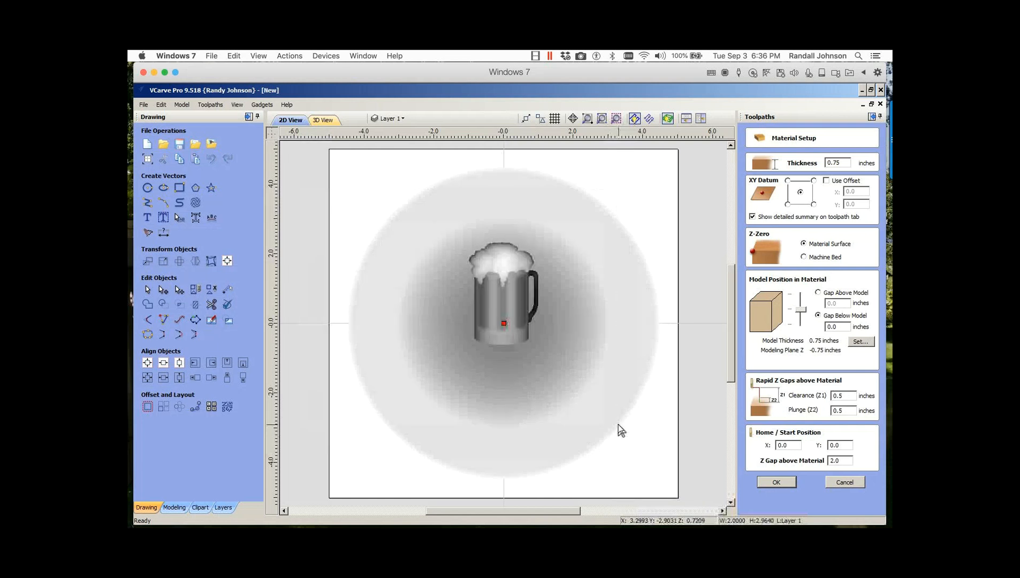
right_click(497, 292)
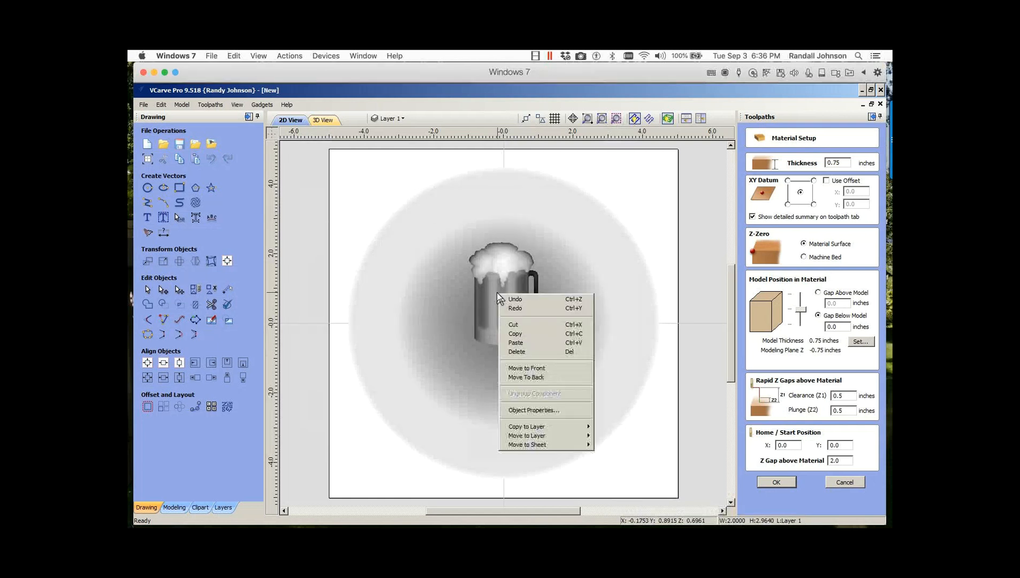
left_click(541, 368)
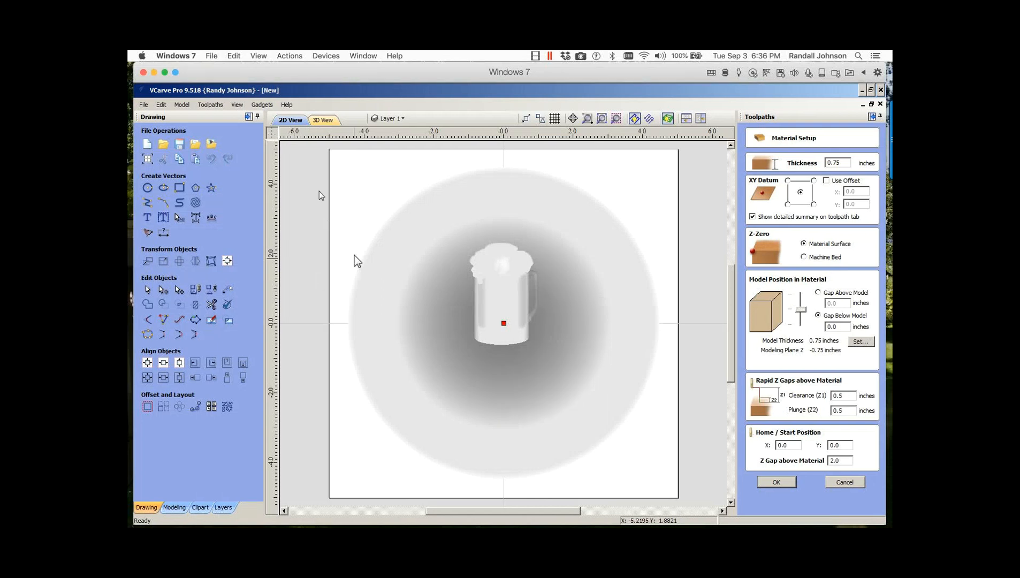
Step: Select the hidden bottle cap with a selection window and move its preview in front of the dish
left_click_drag(331, 166, 652, 452)
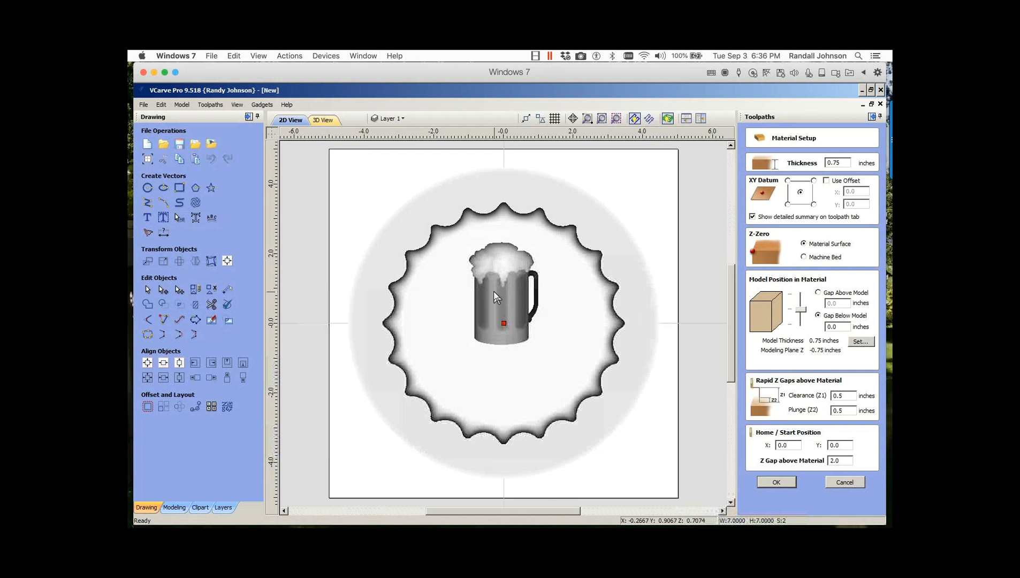
key("Delete")
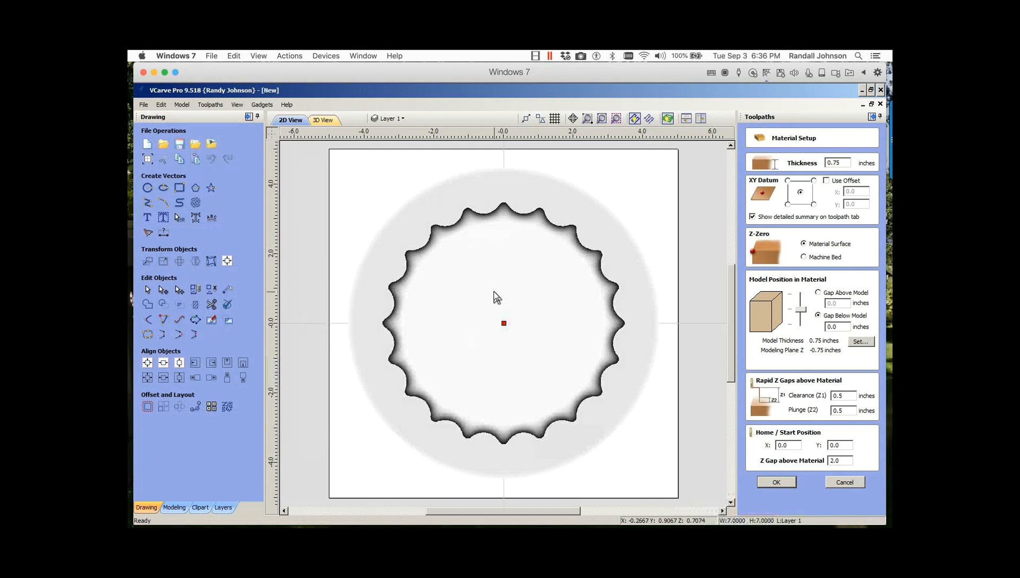
right_click(463, 304)
left_click(303, 226)
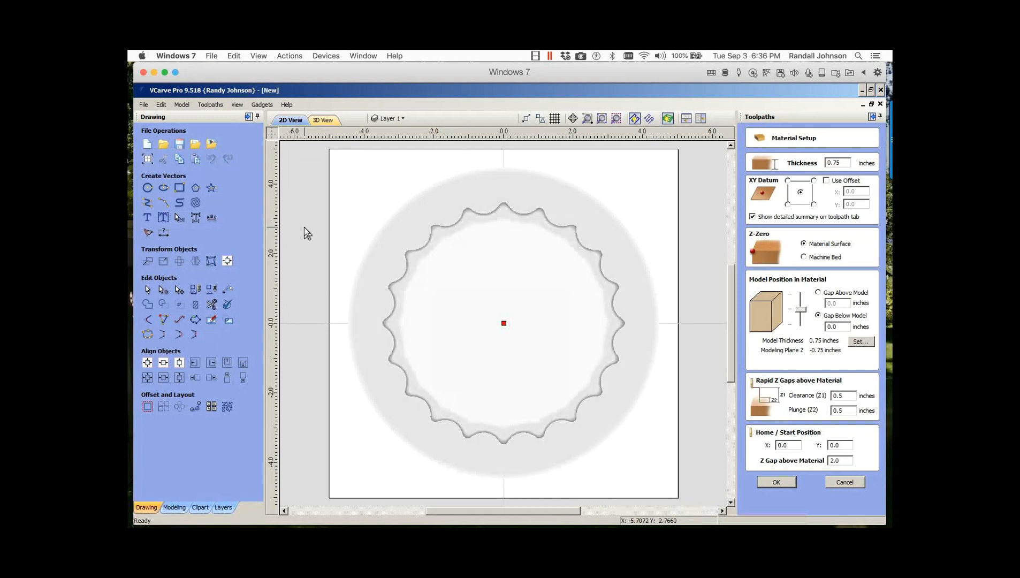
Step: Bring the beer mug preview in front of the bottle cap and cancel the Material Setup form
left_click_drag(299, 218, 608, 398)
right_click(502, 292)
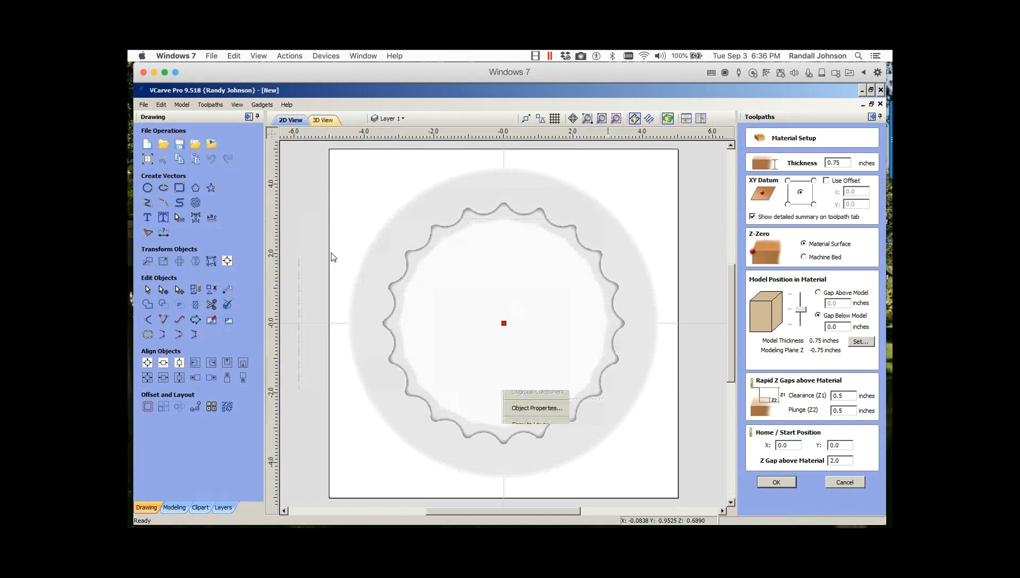
left_click(294, 217)
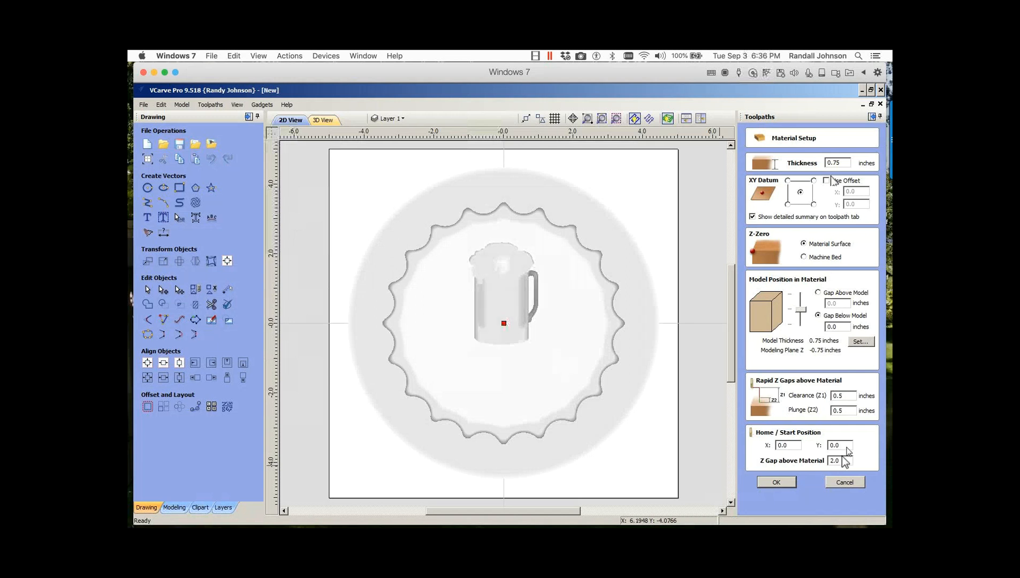
left_click(830, 482)
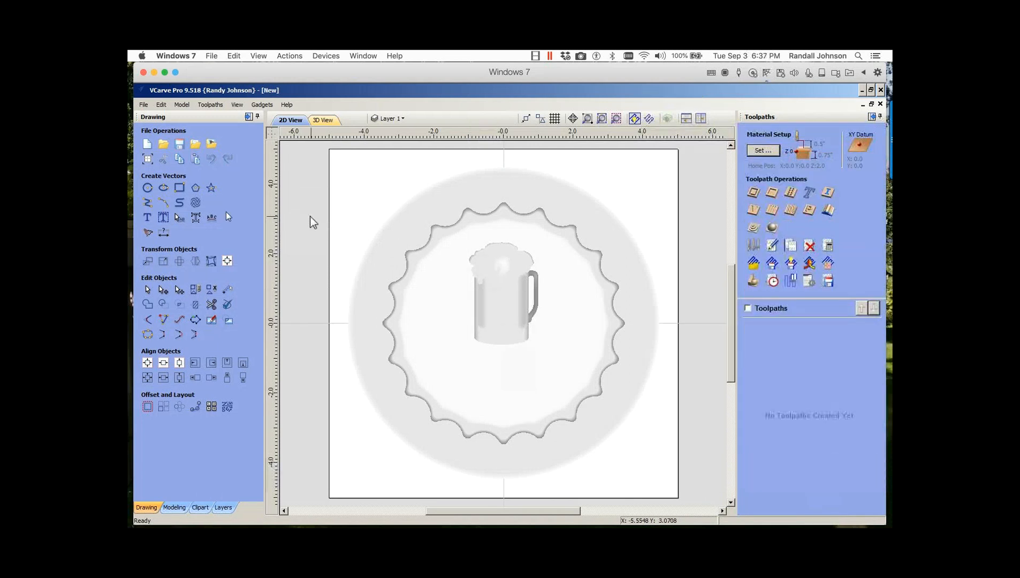
Step: Create the text "Cheers!" in the David font, centre-aligned, with a text height of 0.5 inches
left_click(147, 218)
type("Cheers!")
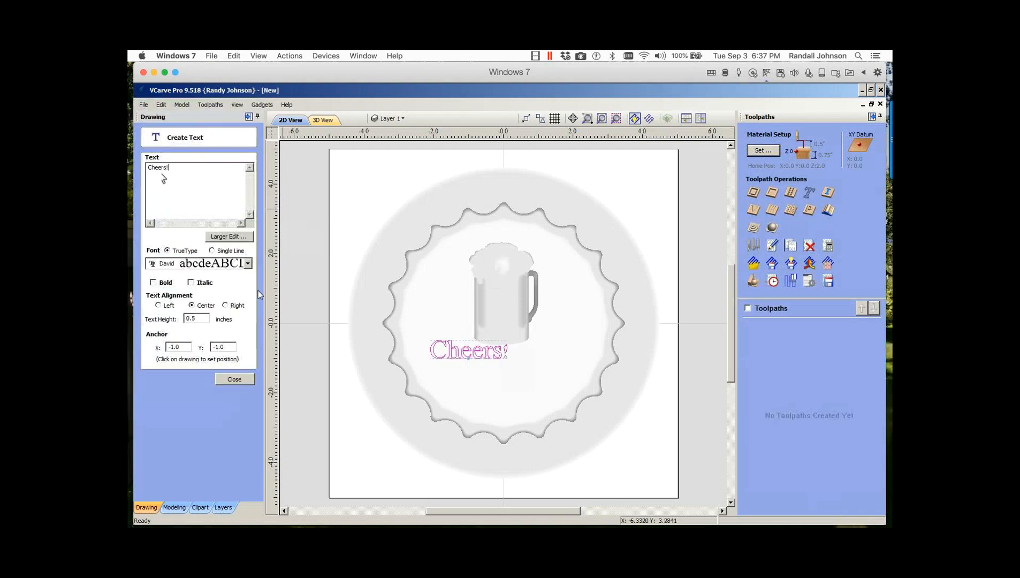
left_click(235, 380)
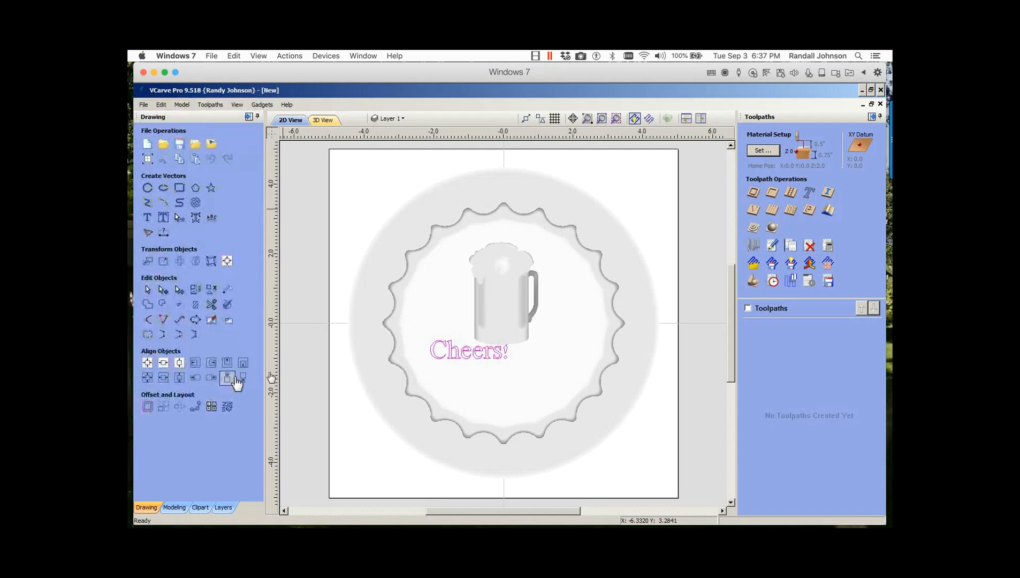
Step: Enlarge the "Cheers!" text to fill the bottle cap's width below the beer mug and centre it horizontally
left_click(465, 357)
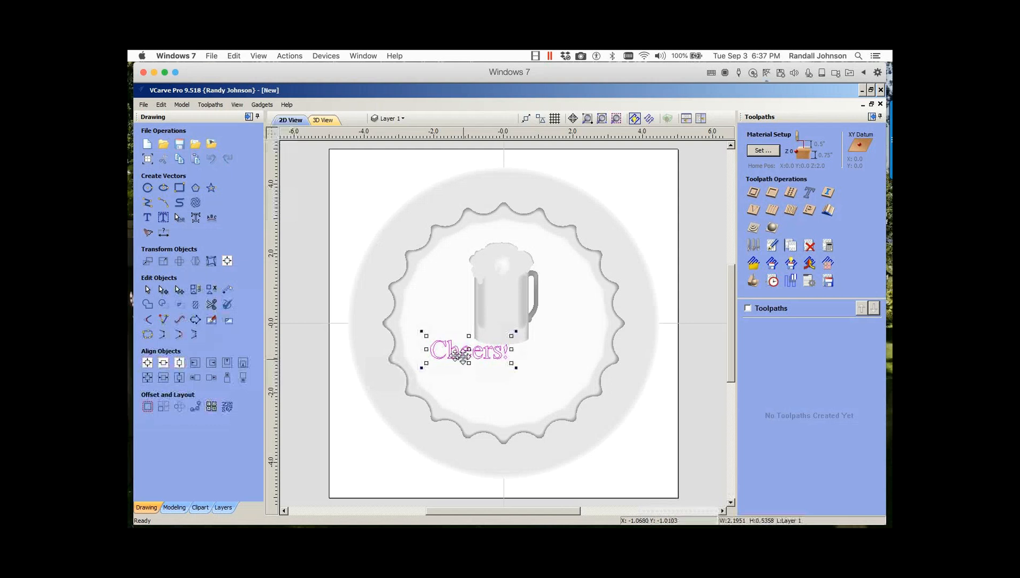
left_click(163, 363)
left_click_drag(517, 360, 626, 342)
left_click(163, 364)
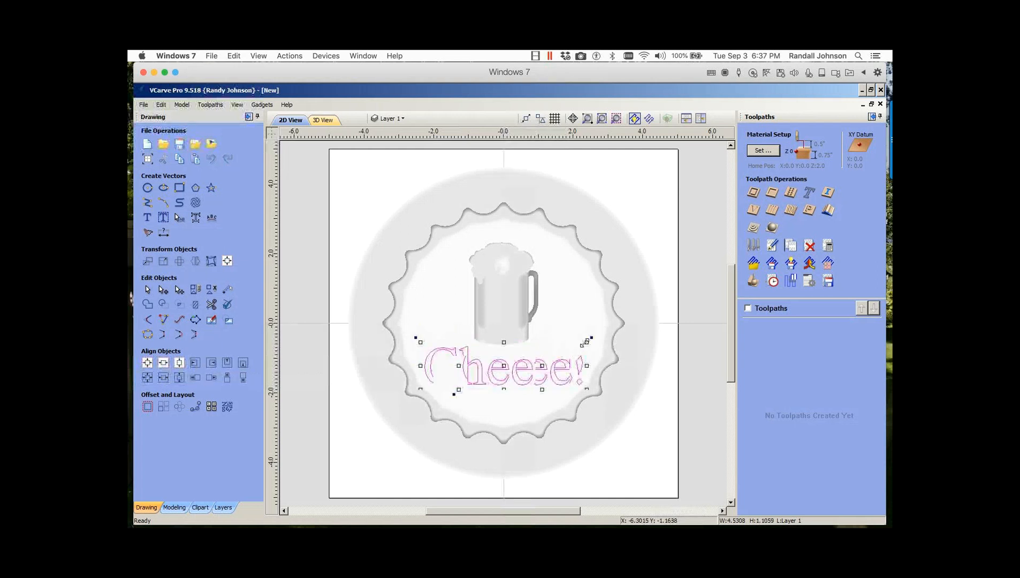
left_click_drag(586, 343, 569, 346)
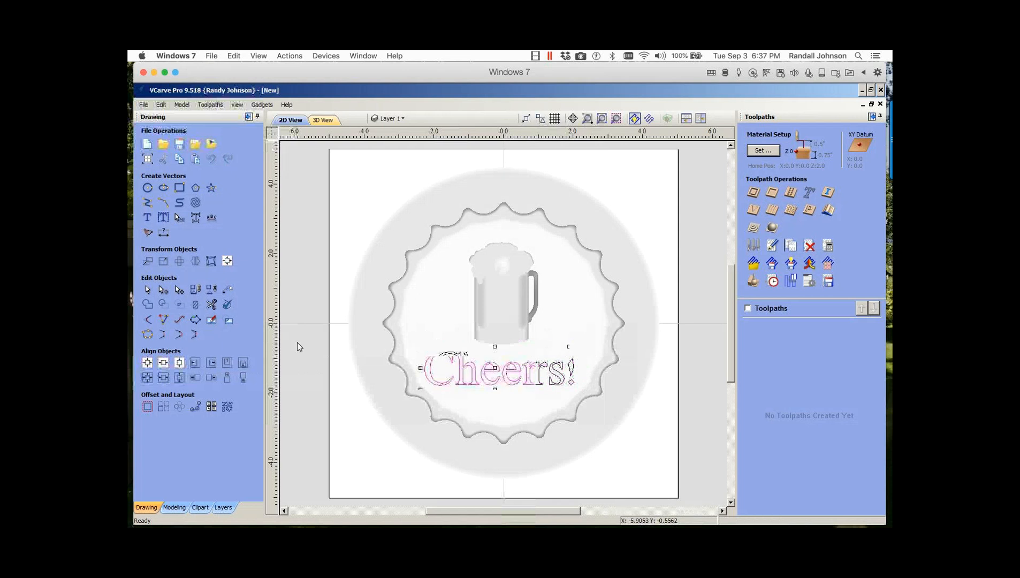
left_click(298, 342)
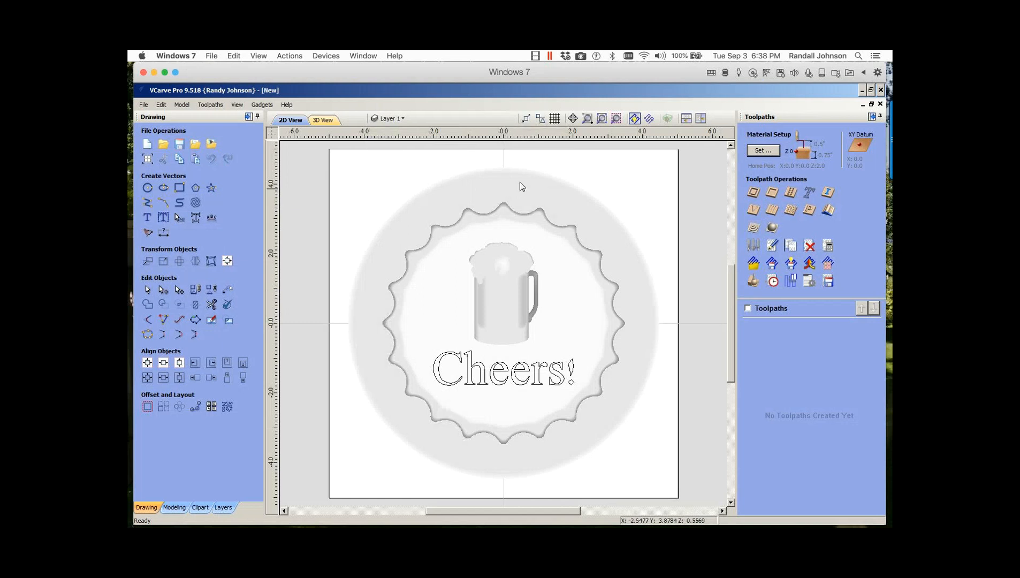
Step: Start a 3D roughing toolpath with the 0.25 inch End Mill Oak tool and limit machining to the selected vectors
left_click(753, 227)
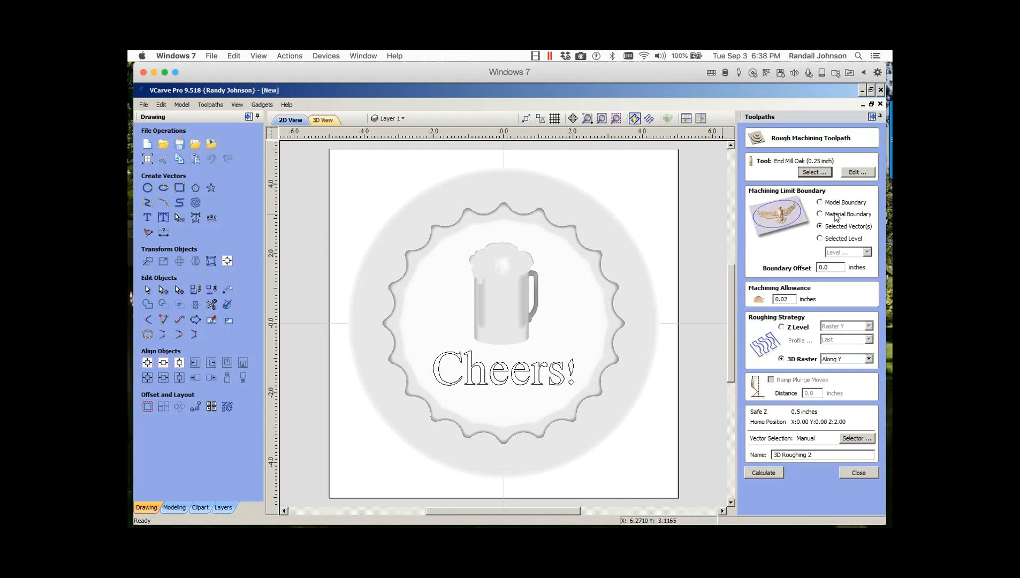
left_click(835, 214)
key("Up")
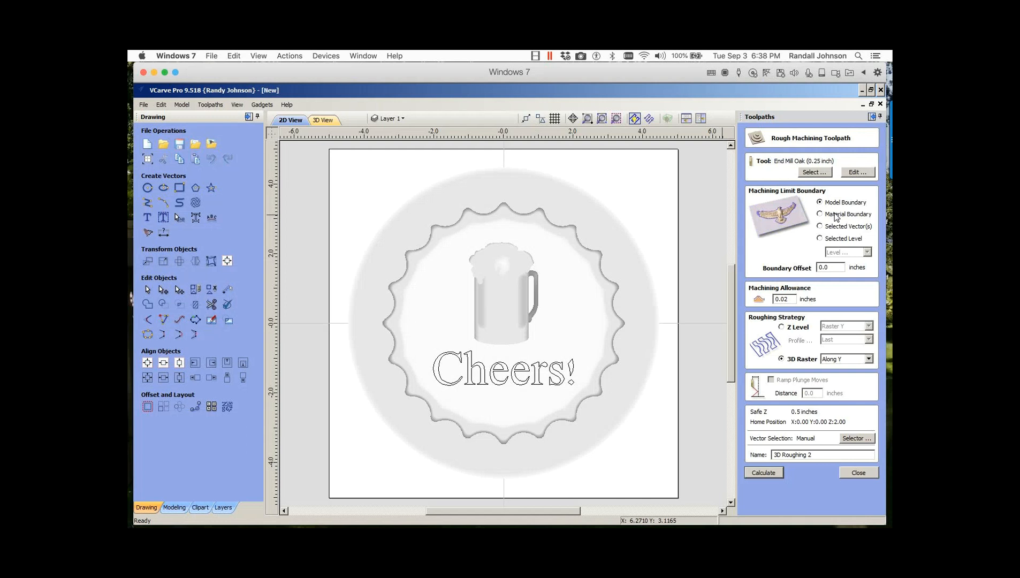
left_click(837, 216)
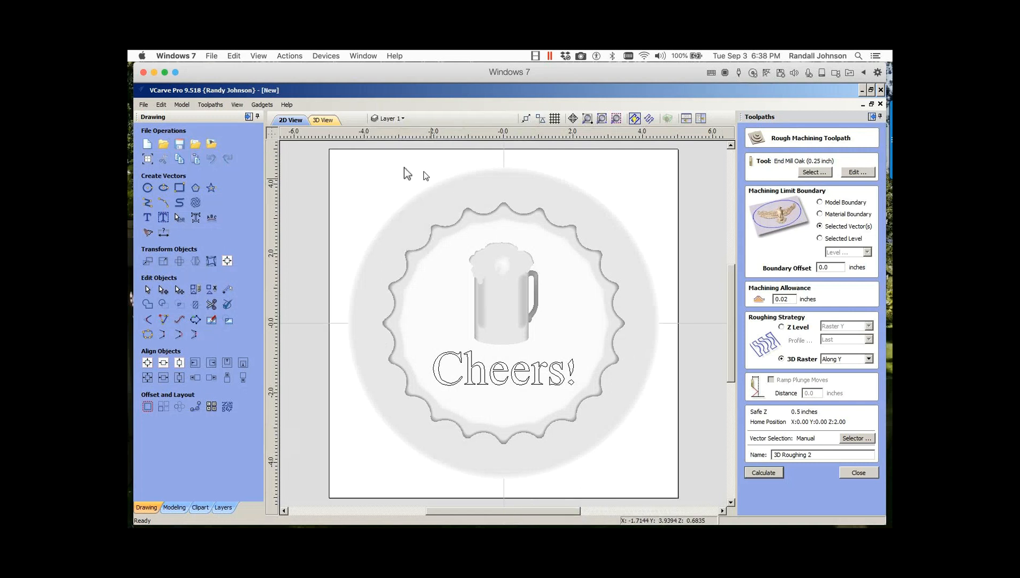
Step: Check the dish's size and draw a matching 9 inch diameter circle centred at X 0, Y 0
left_click(418, 213)
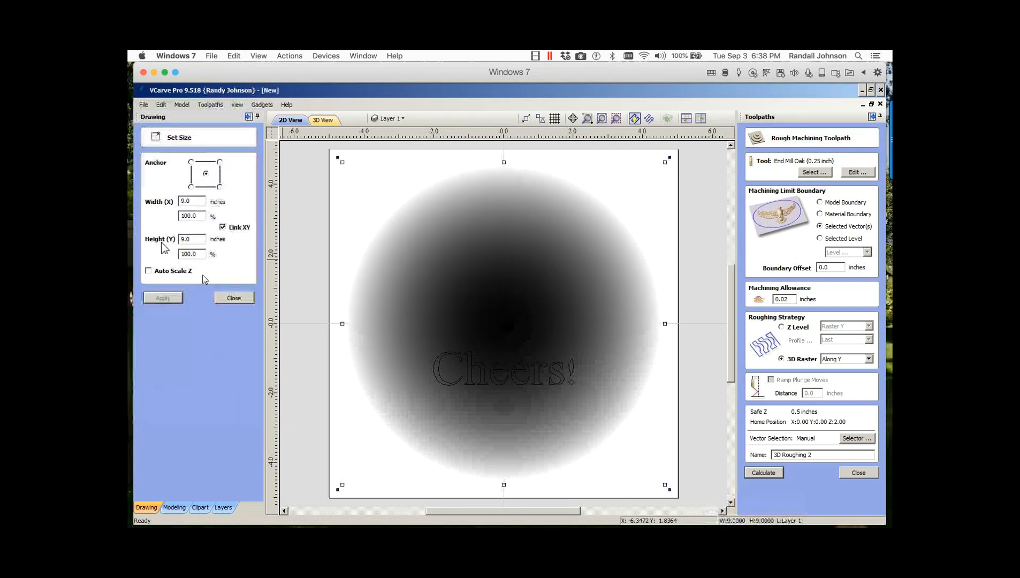
left_click(235, 298)
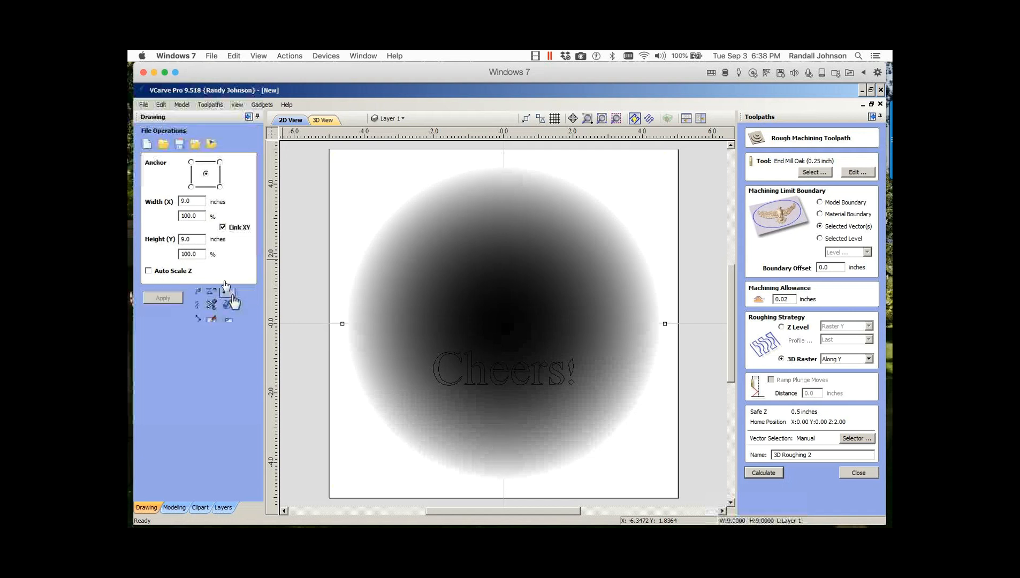
left_click(175, 213)
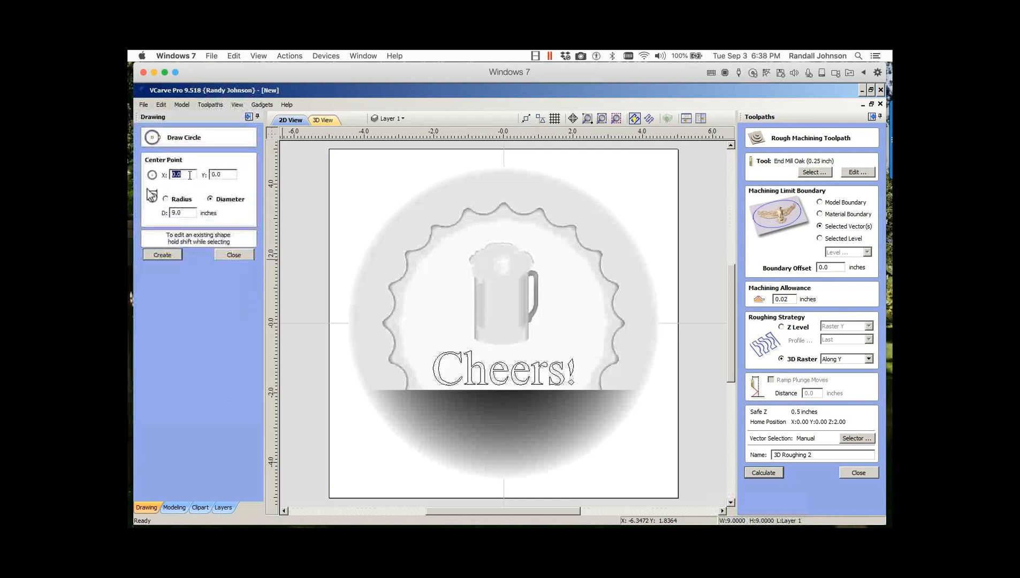
left_click(190, 175)
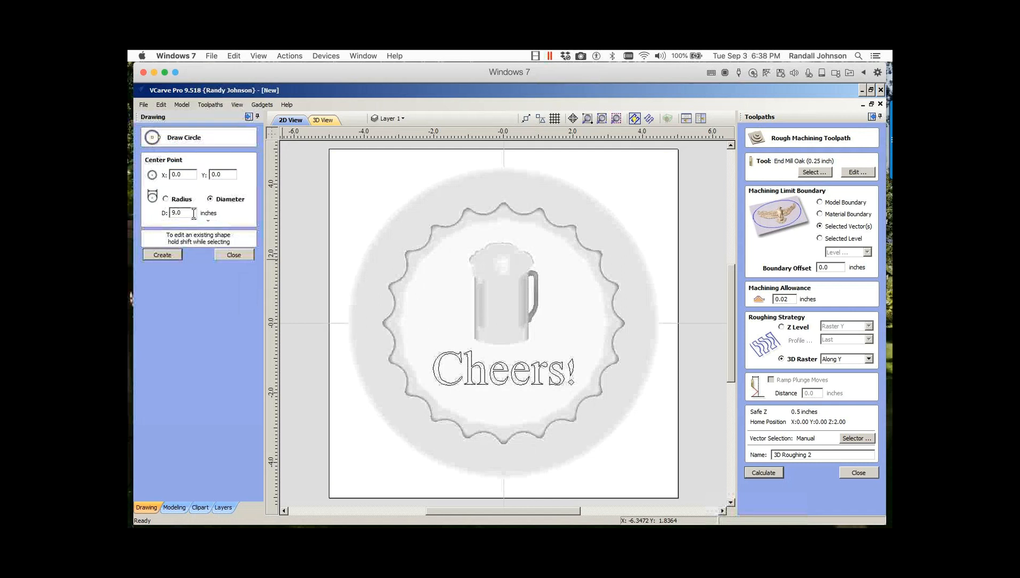
left_click(166, 255)
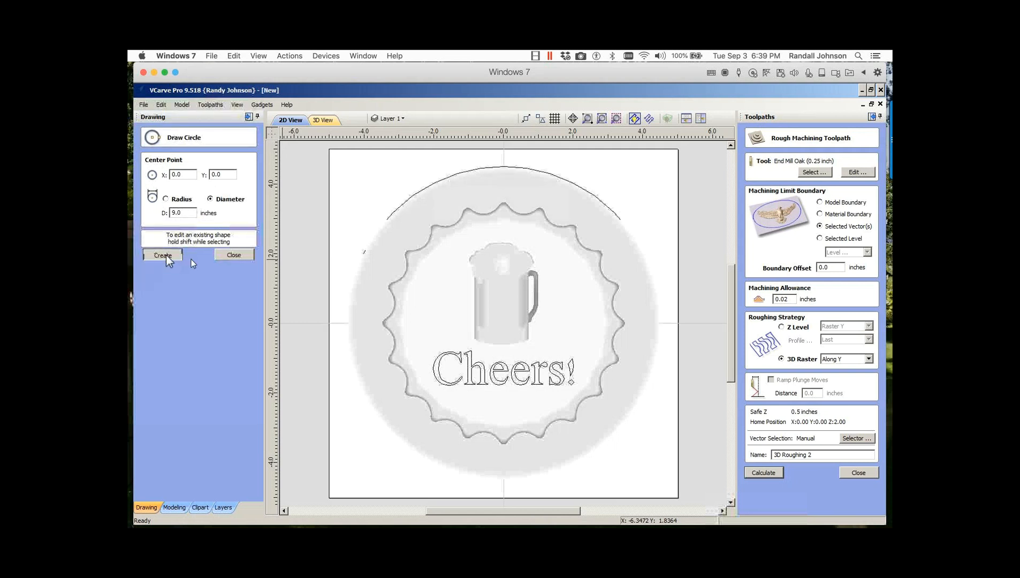
left_click(231, 253)
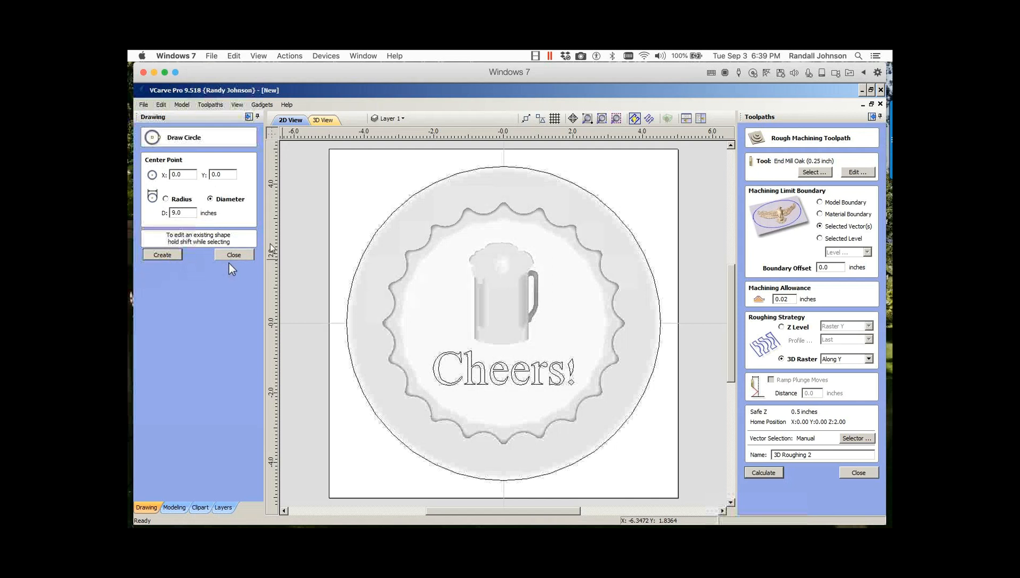
Step: Select the 9 inch circle as the roughing boundary and accept the 0.25 inch end mill's tool settings
left_click(385, 223)
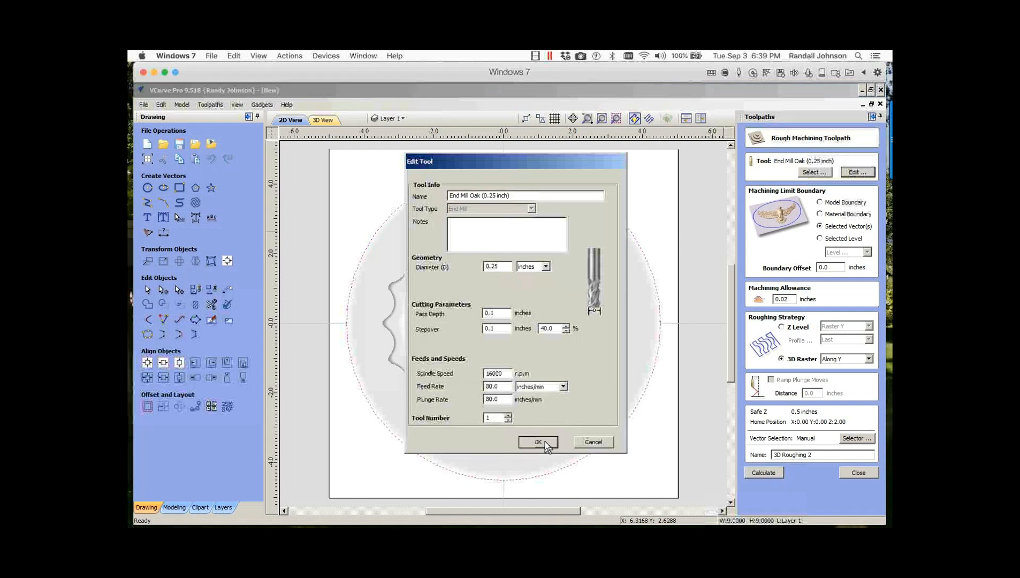
left_click(545, 441)
left_click(538, 442)
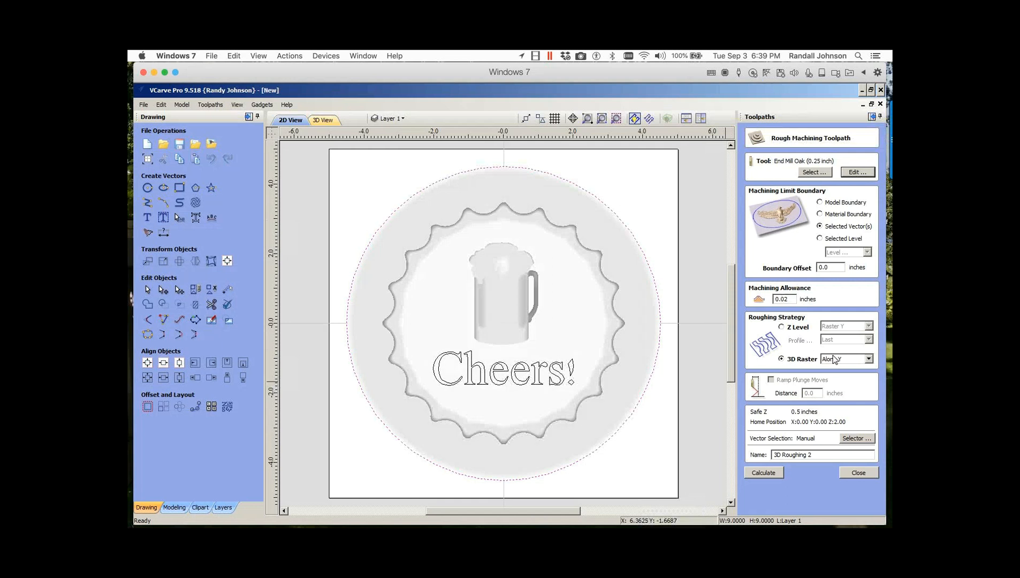
Step: Compare the roughing strategies, choose Z Level with Raster Y and the profile pass last, and calculate and preview the roughing toolpath
left_click(781, 327)
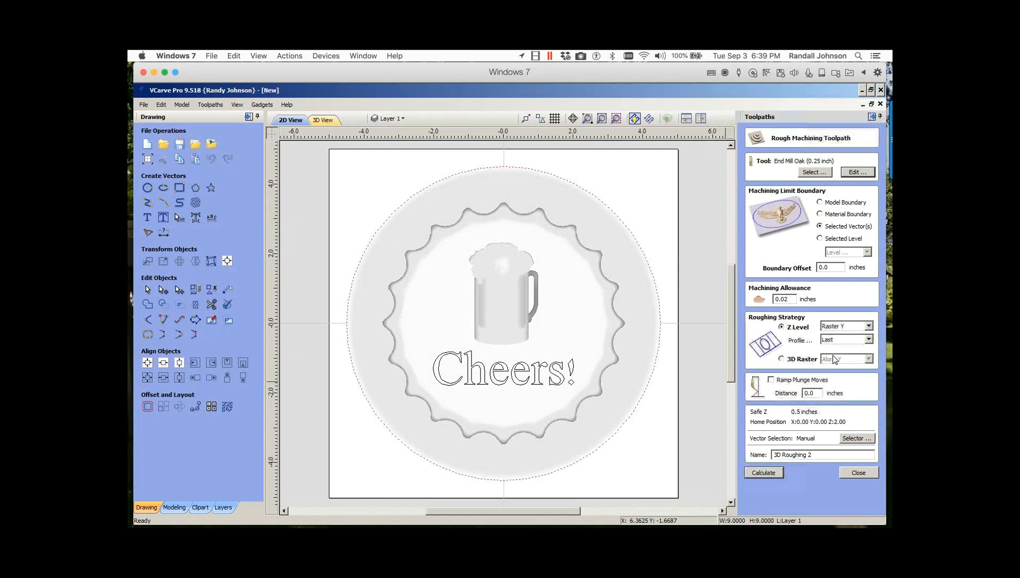
left_click(834, 356)
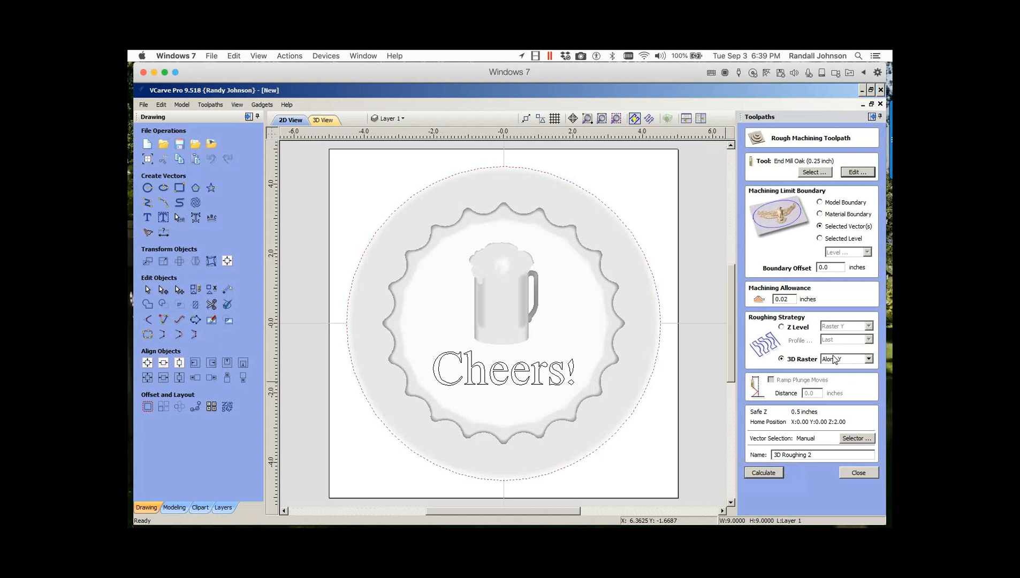
key("Up")
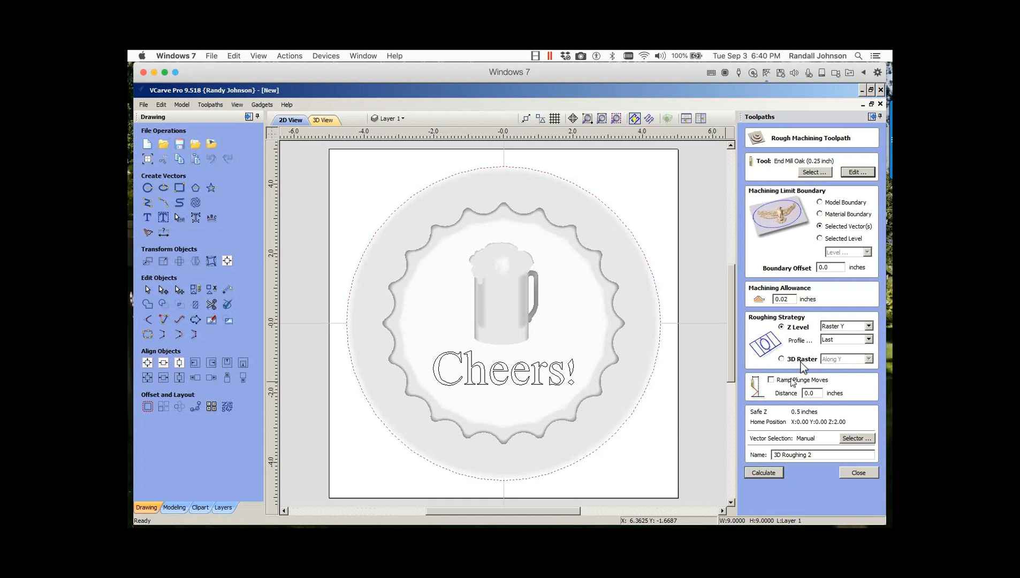
left_click(768, 473)
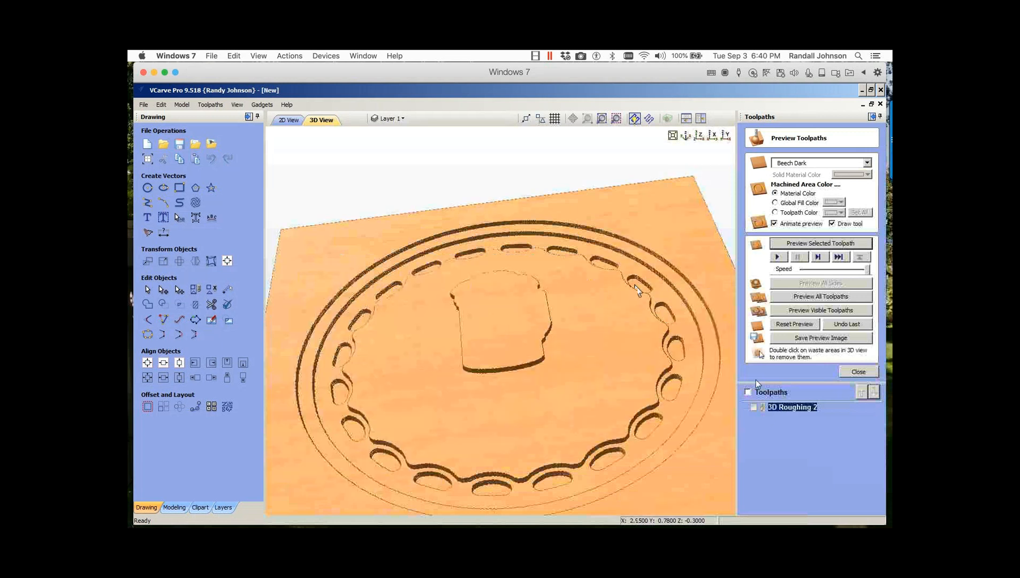
Step: Recalculate the roughing toolpath with the 3D Raster strategy along Y and preview the rough cut
double_click(765, 407)
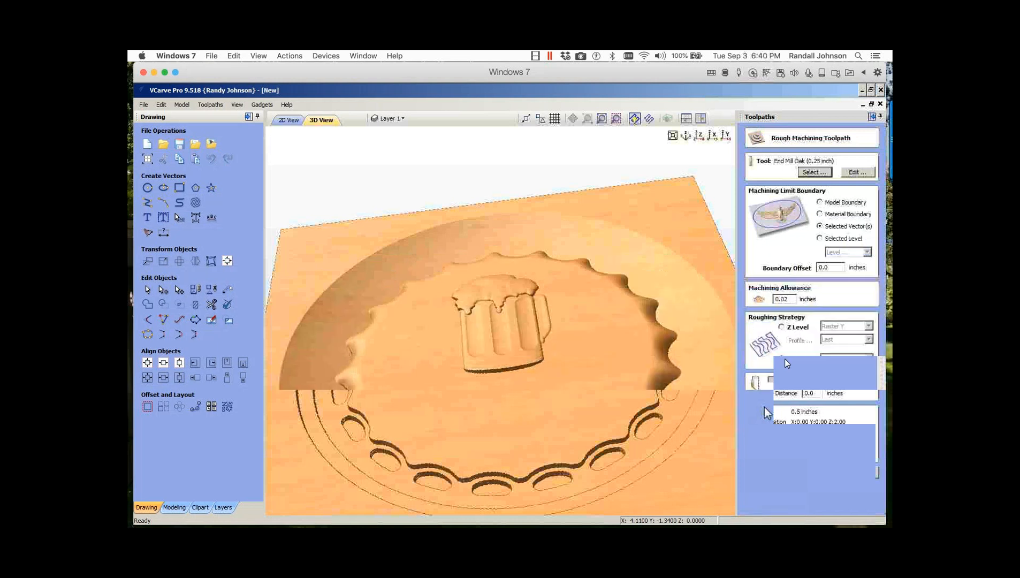
left_click(763, 472)
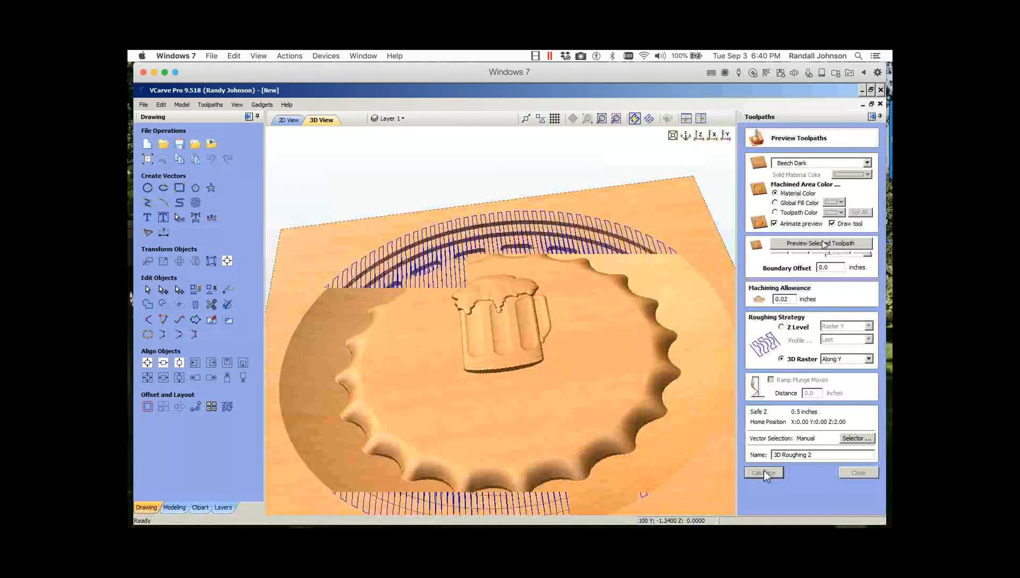
left_click(824, 243)
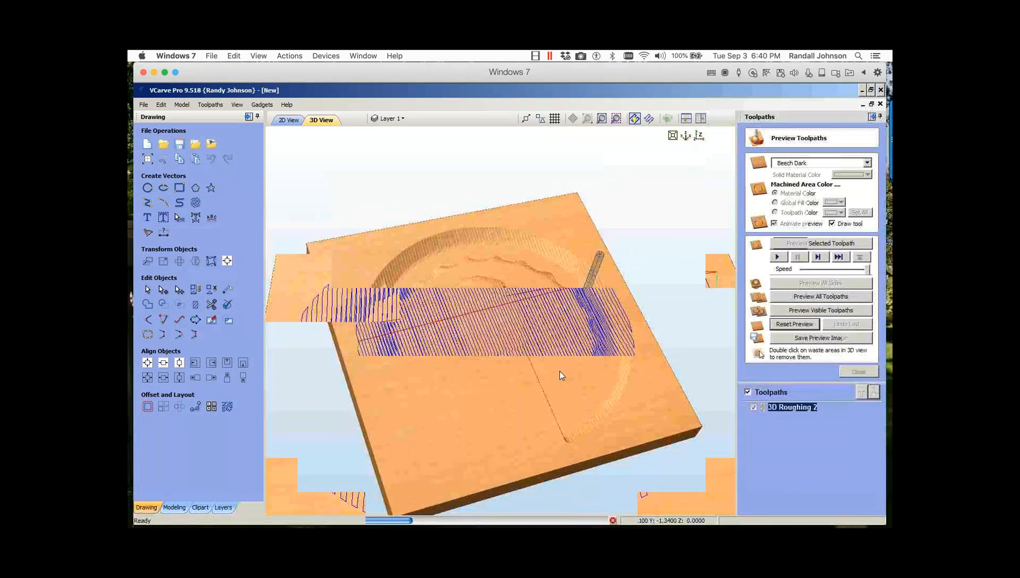
mouse_move(524, 383)
left_mouse_down()
mouse_move(502, 393)
mouse_move(508, 373)
left_mouse_up()
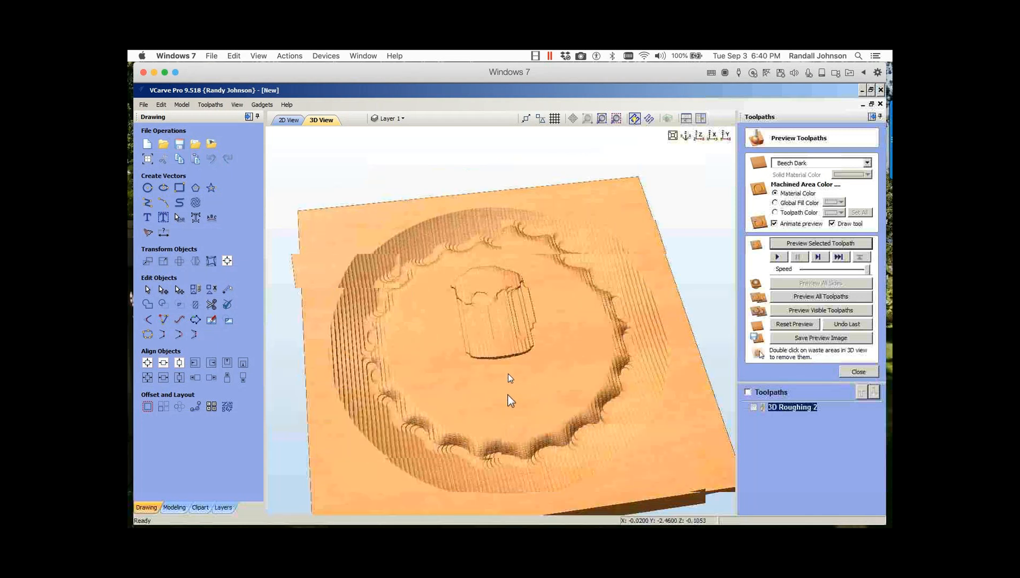
Step: Calculate a 3D finishing toolpath within the selected circle using the 0.125 inch Ball Nose, 9% stepover and a 90 degree raster
left_click(858, 371)
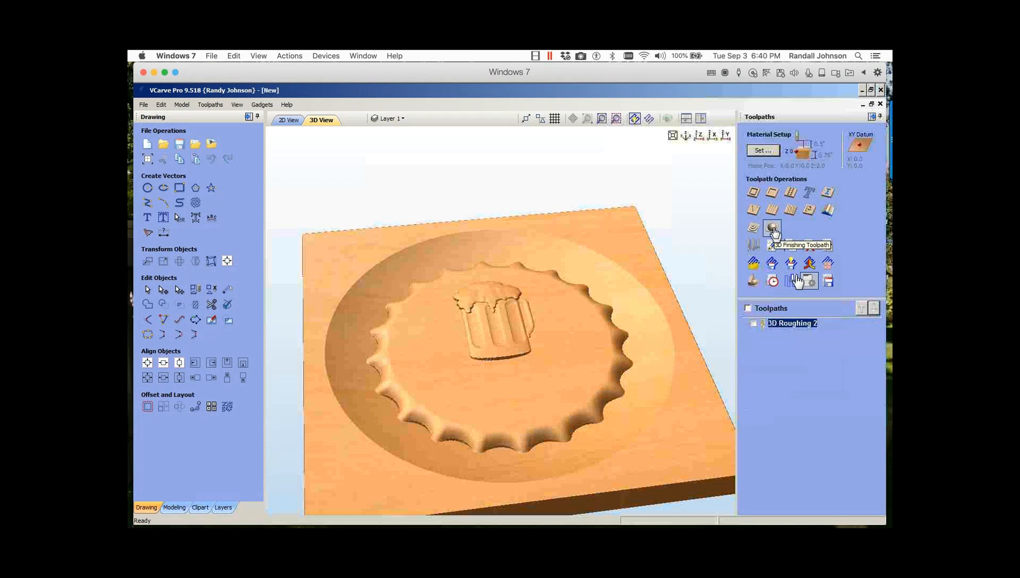
left_click(773, 229)
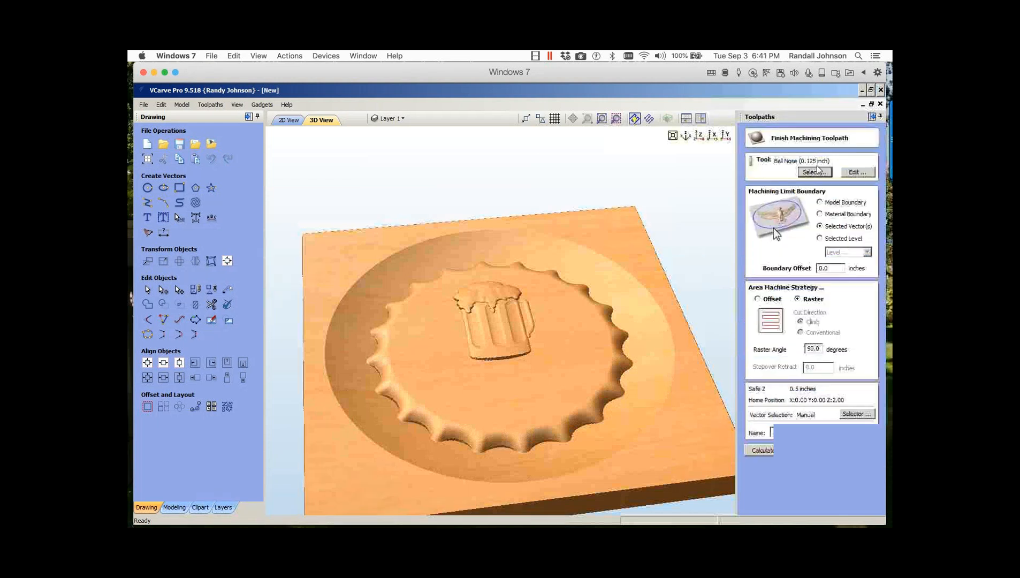
left_click(856, 172)
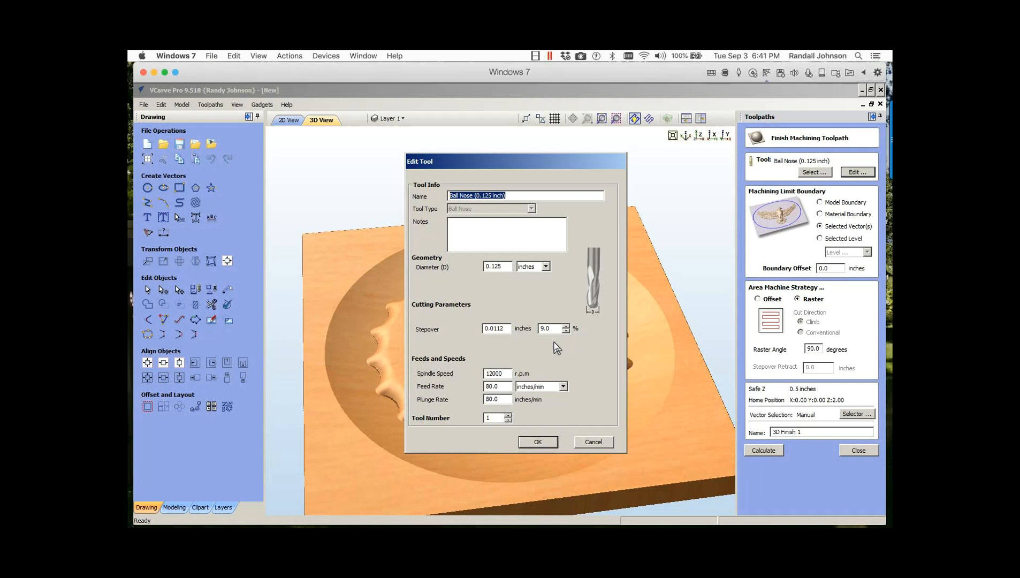
left_click(539, 442)
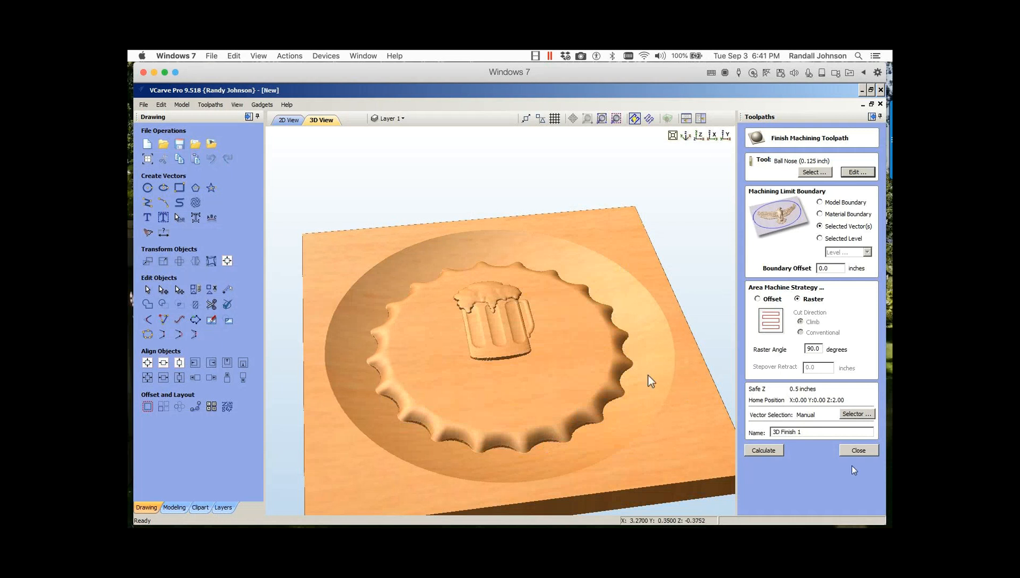
left_click(764, 451)
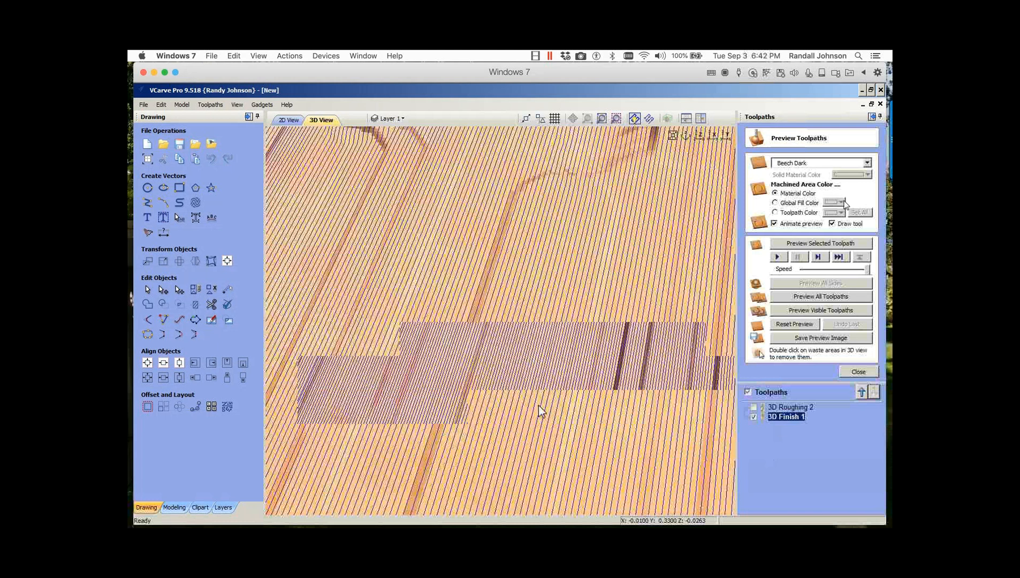
Step: Preview the 3D finishing toolpath and inspect the carved mug, bottle cap and dish up close
left_click(857, 172)
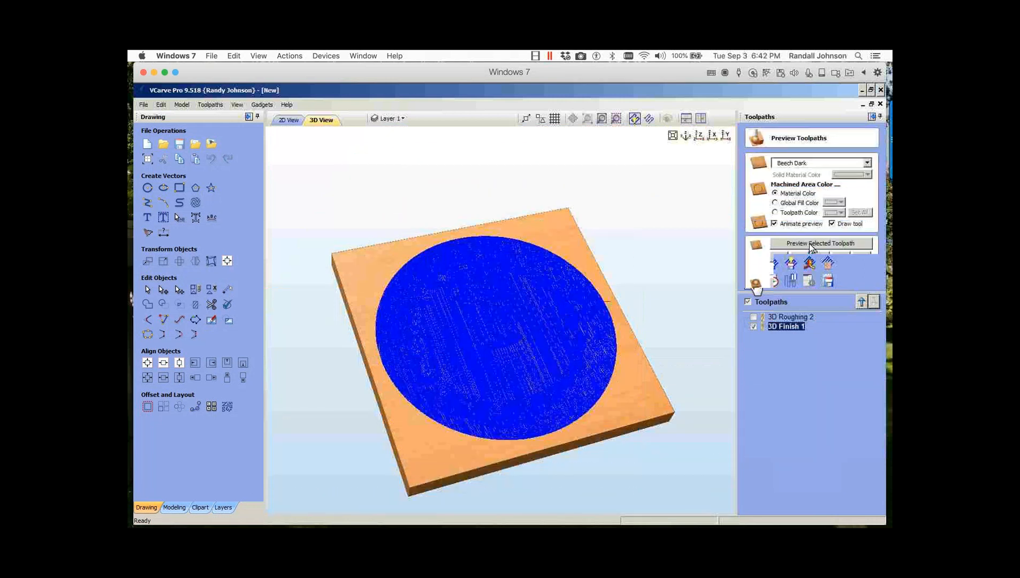
left_click(809, 244)
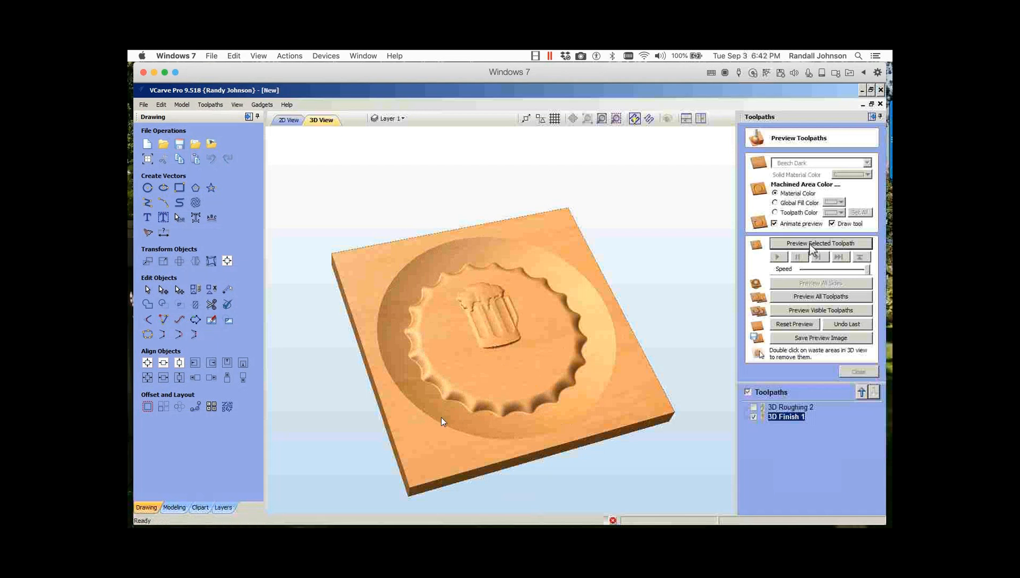
left_click_drag(497, 367, 515, 387)
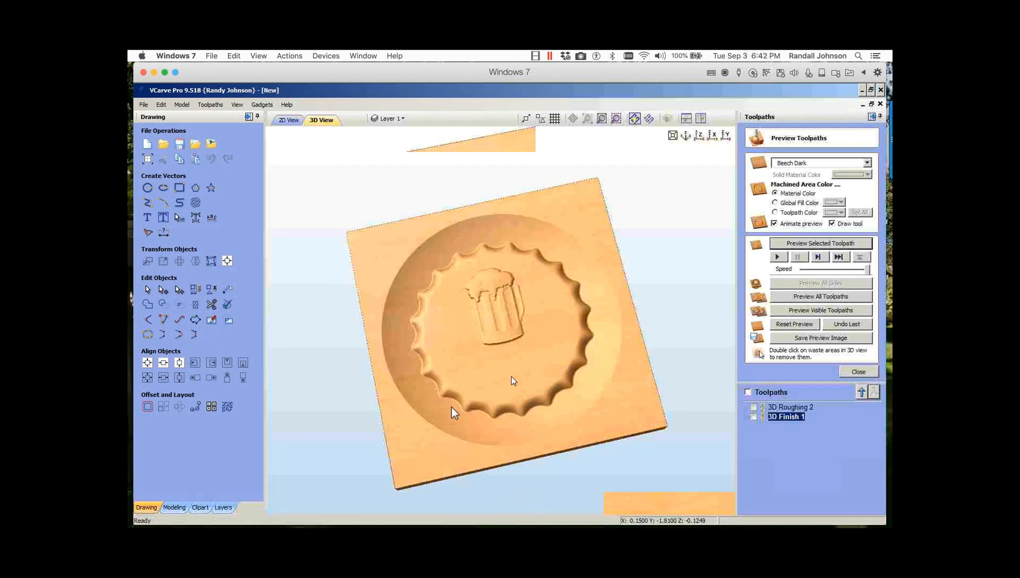
scroll(512, 370, "up", 4)
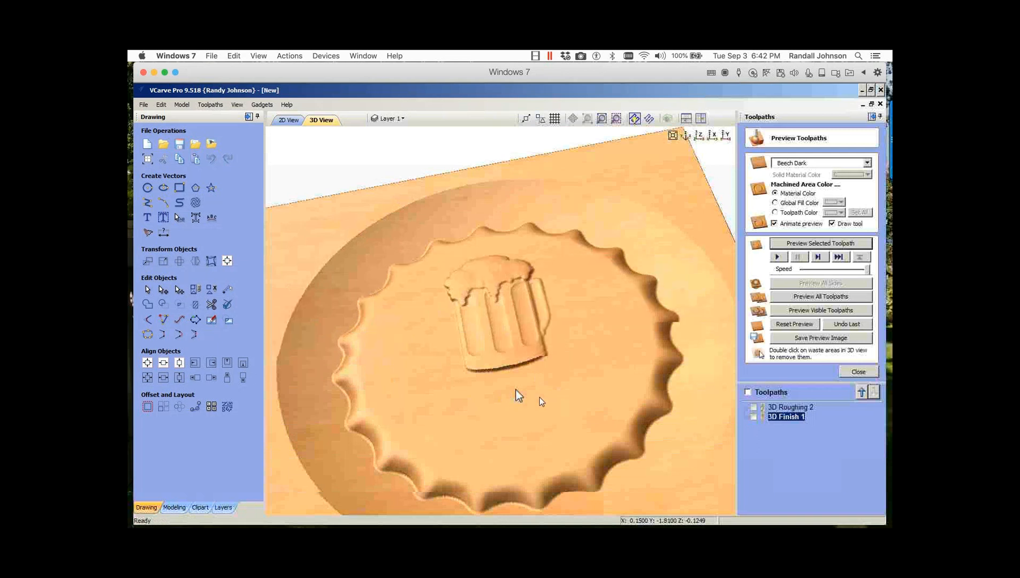
scroll(543, 390, "down", 5)
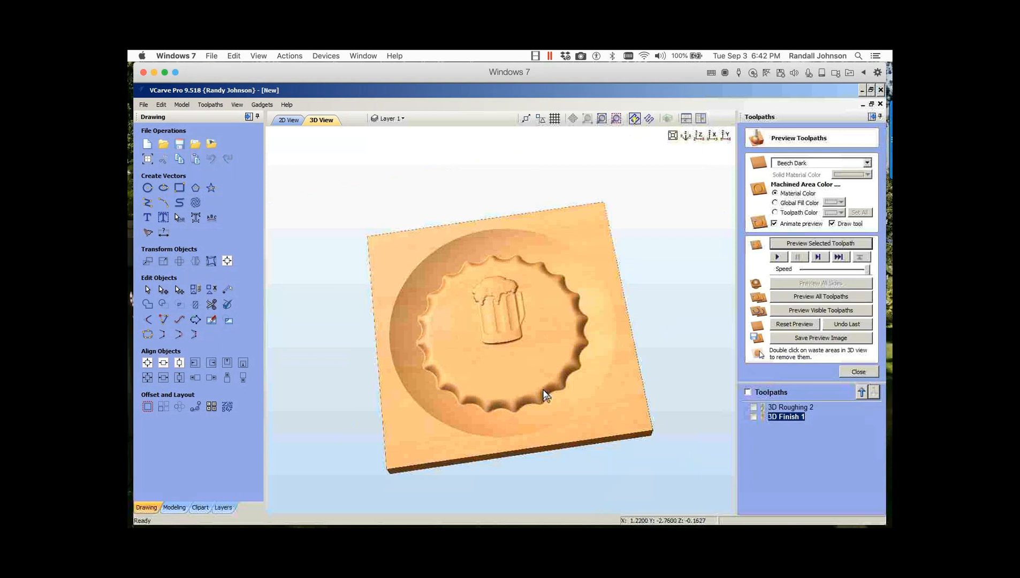
Step: Display the 3D Finish 1 toolpath over the carved model and inspect it from above and edge-on
mouse_move(543, 390)
left_mouse_down()
mouse_move(548, 353)
mouse_move(543, 366)
mouse_move(499, 385)
mouse_move(419, 263)
mouse_move(604, 354)
left_mouse_up()
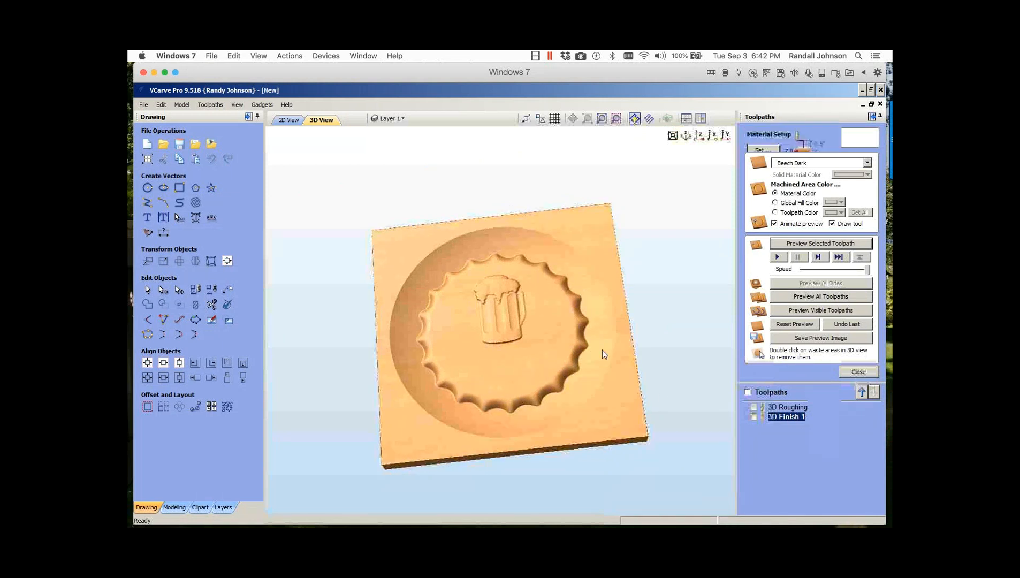
left_click(859, 372)
left_click(777, 324)
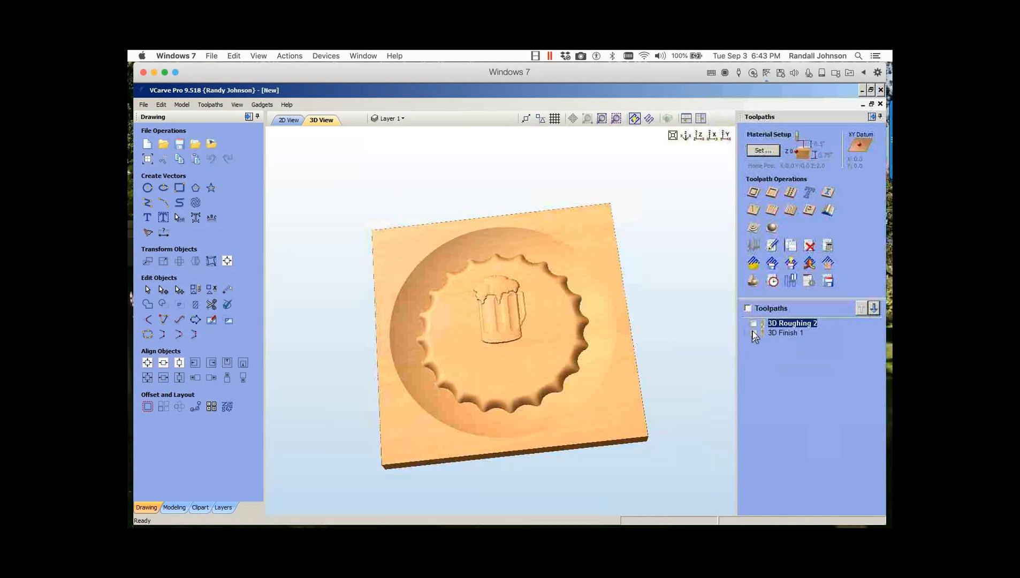
left_click(753, 332)
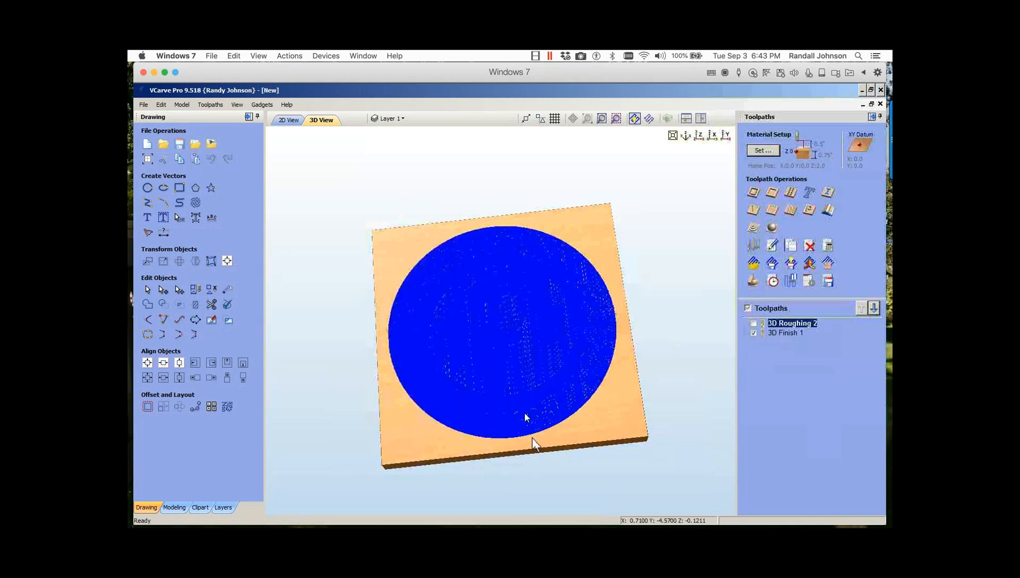
left_click_drag(531, 439, 484, 274)
left_click(725, 135)
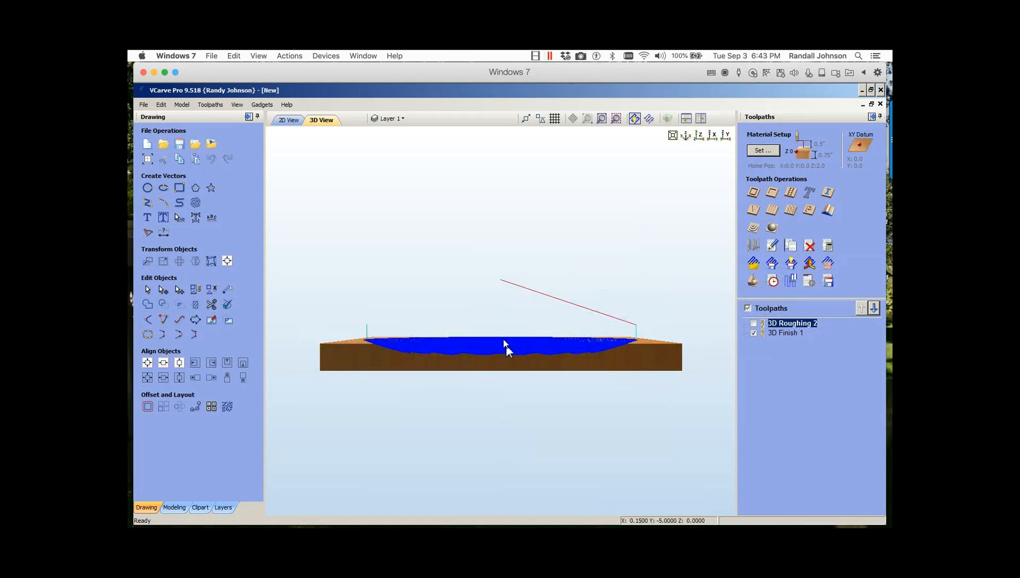
left_click_drag(519, 485, 524, 394)
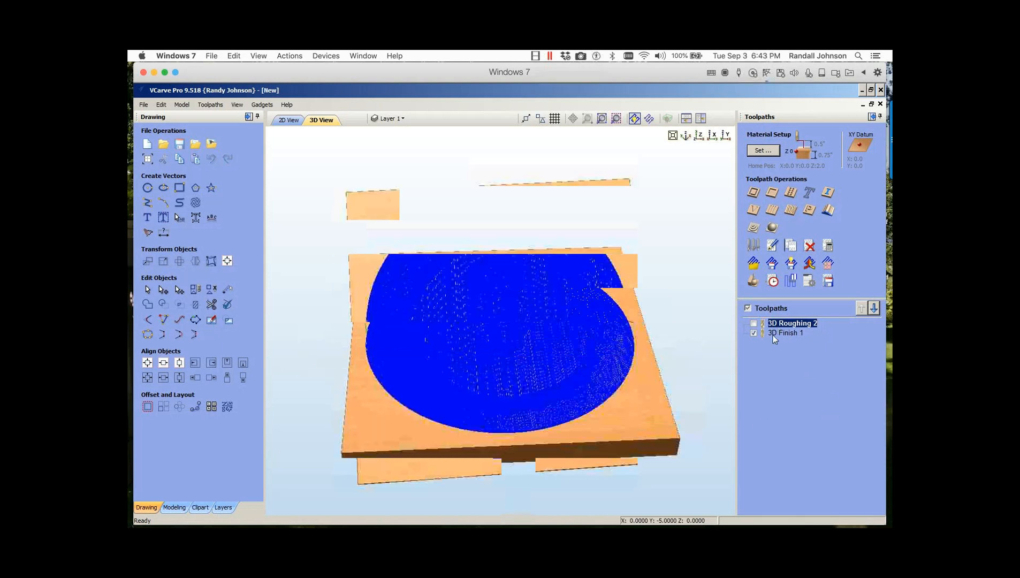
Step: Reset the preview and simulate the 3D Finish 1 toolpath alone on the uncut block, raising the animation speed to maximum
left_click(773, 335)
left_click(754, 281)
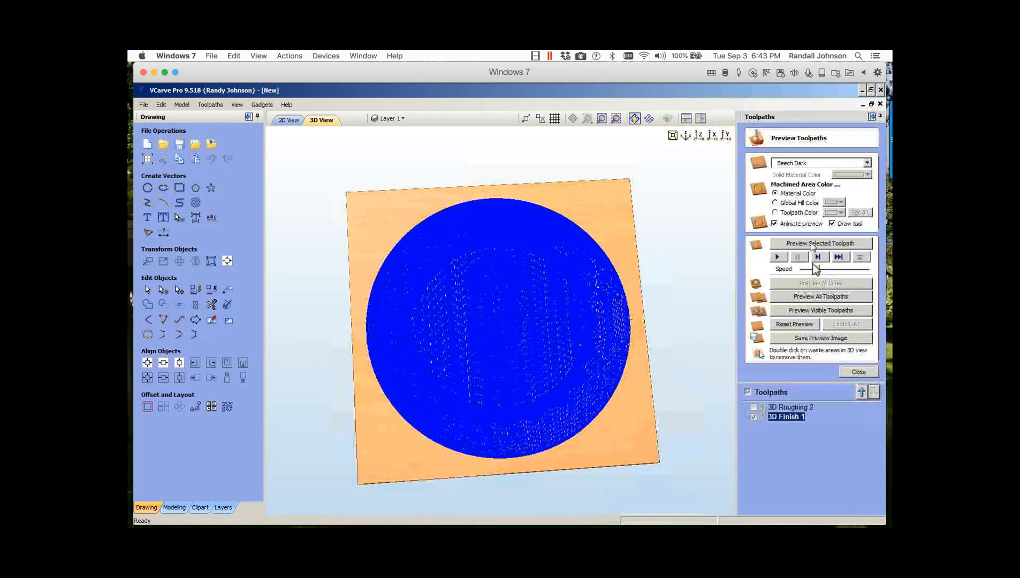
left_click(810, 242)
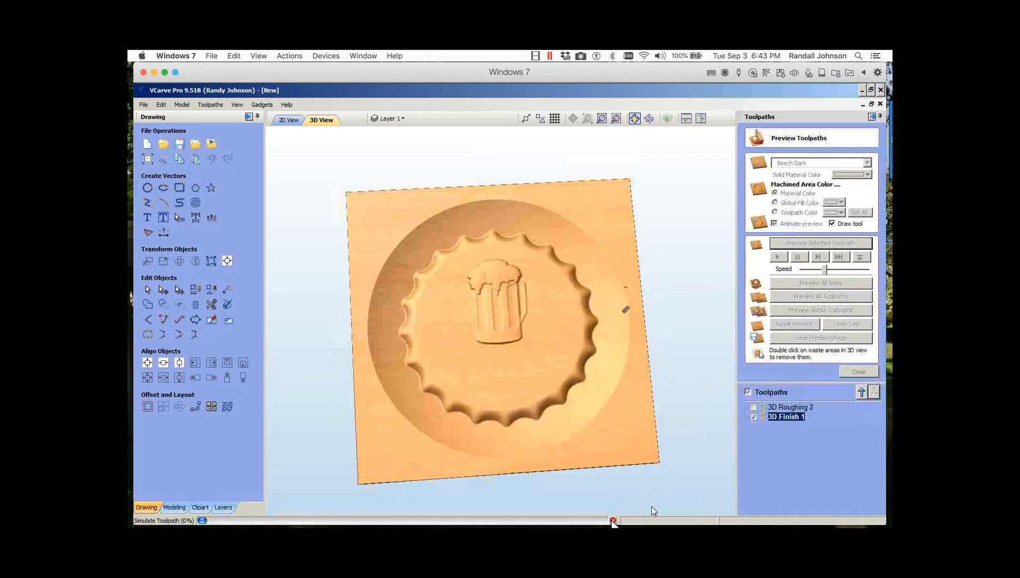
left_click(611, 517)
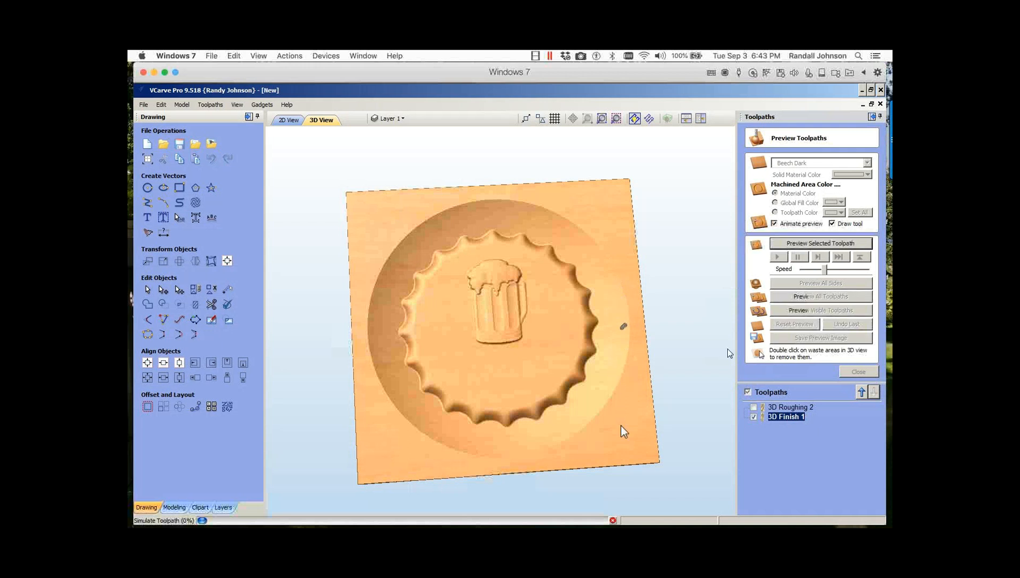
left_click(795, 325)
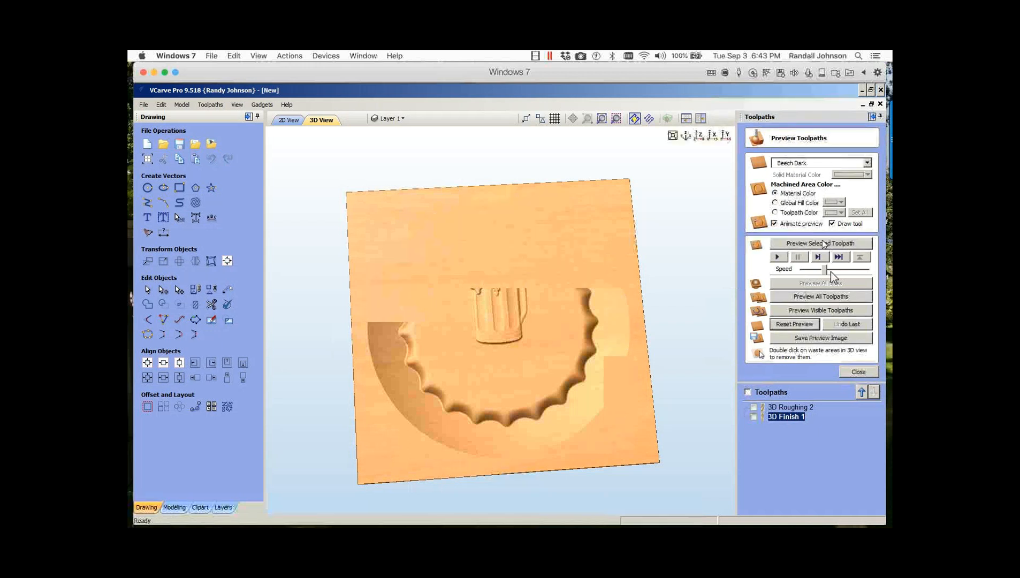
left_click(822, 240)
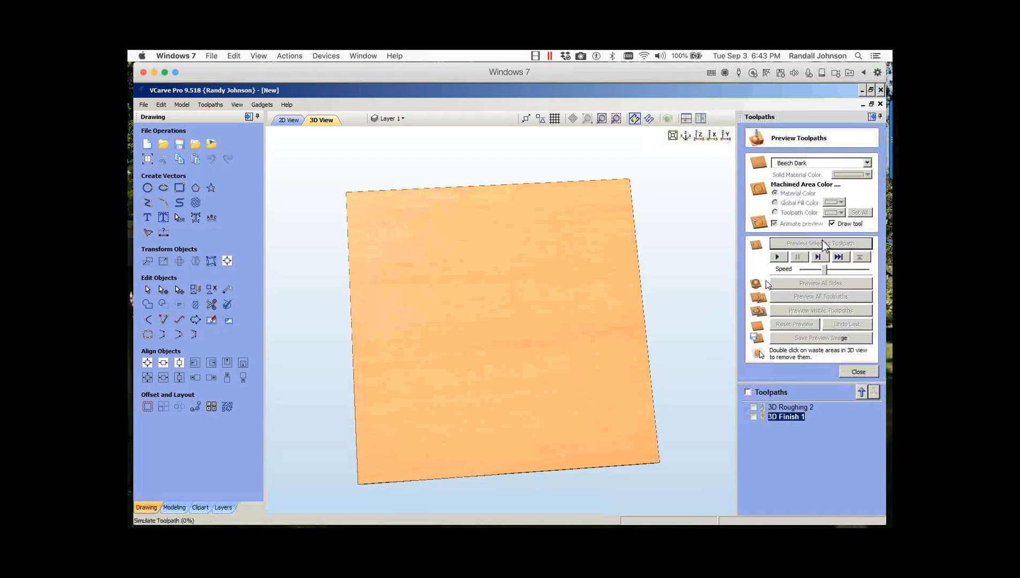
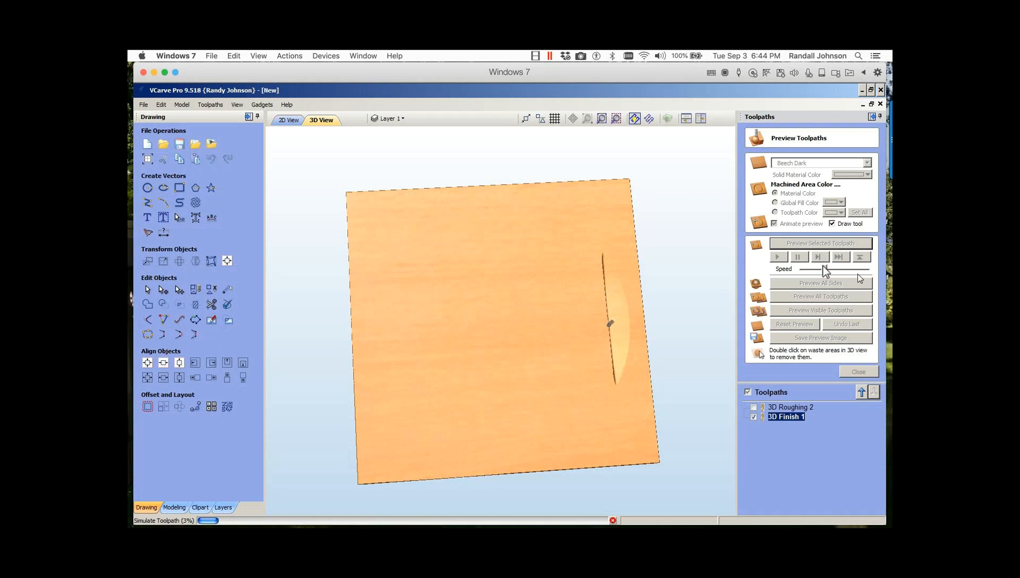
left_click_drag(824, 269, 868, 269)
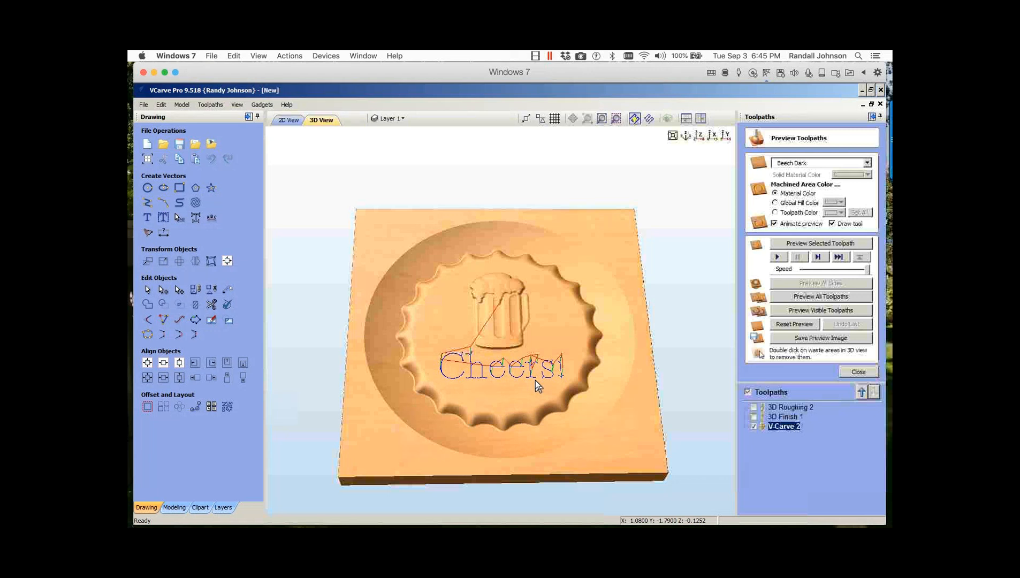
Step: Preview the V-Carve 2 lettering toolpath and inspect its depth relative to the recessed carving from the side
left_click(819, 244)
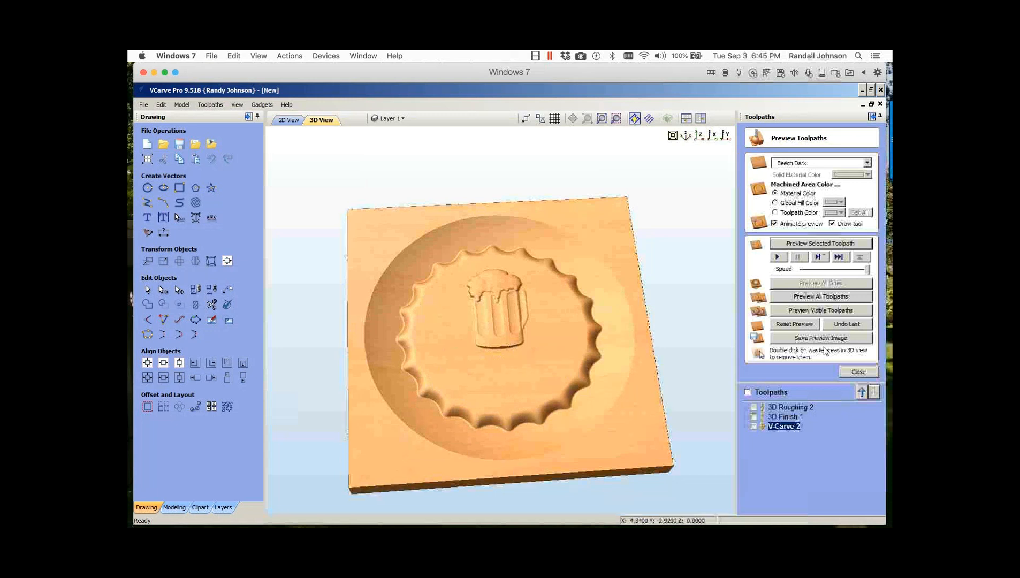
left_click(753, 427)
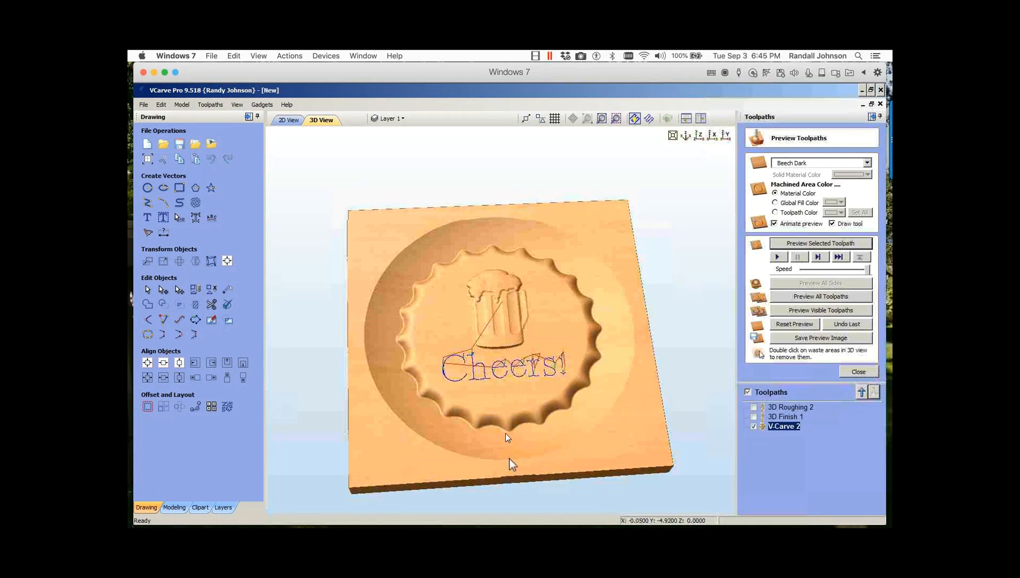
left_click_drag(511, 464, 507, 343)
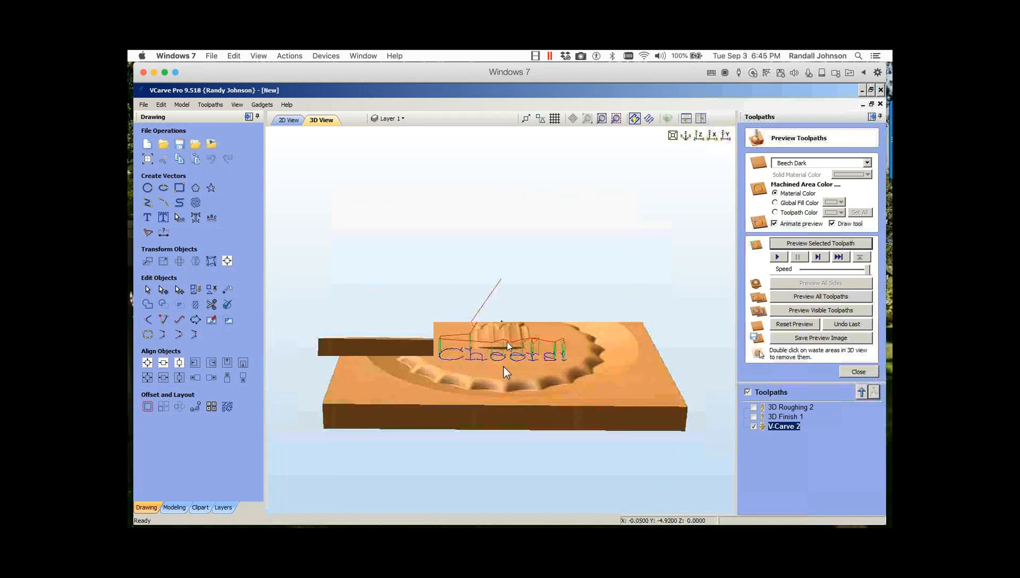
right_click_drag(507, 342, 535, 420)
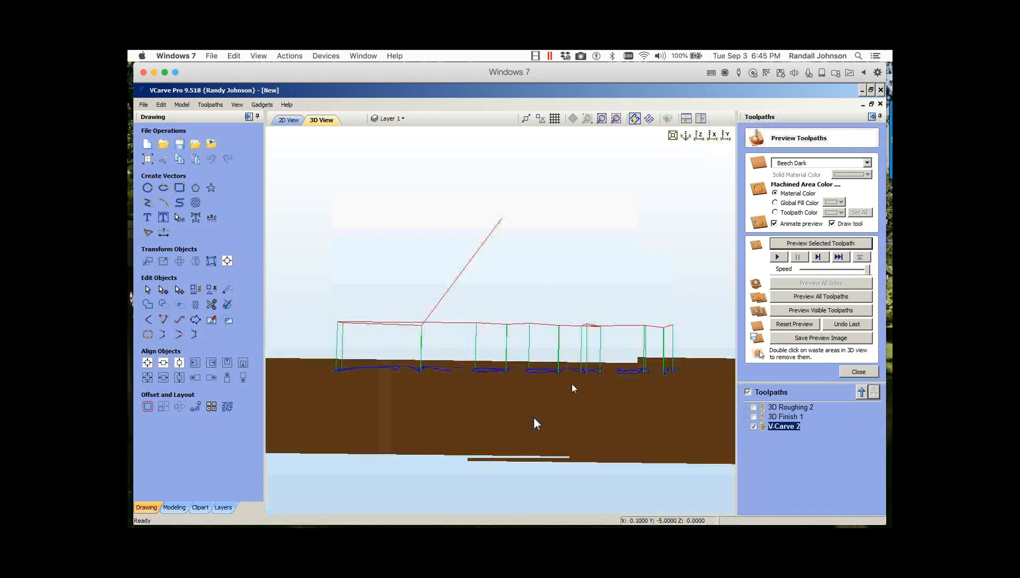
left_click_drag(474, 352, 584, 362)
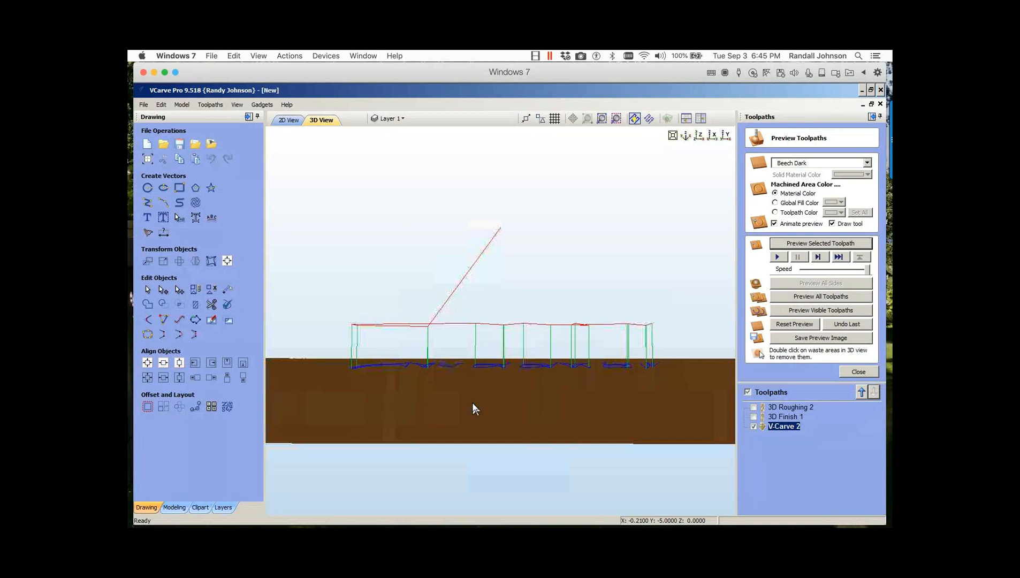
left_click_drag(494, 413, 520, 421)
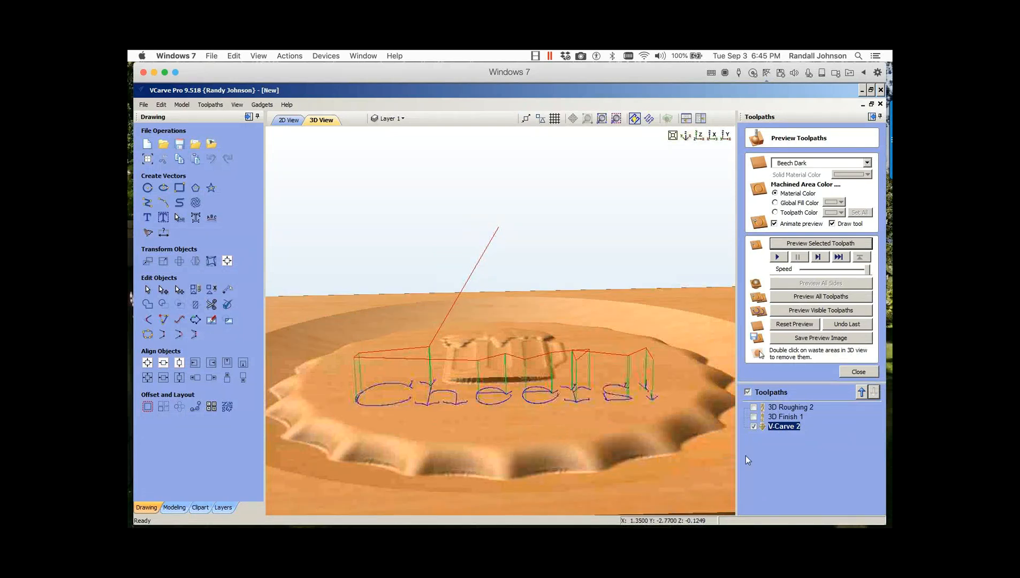
Step: Recalculate the V-Carve 2 toolpath with projection onto the 3D model enabled and preview the carved Cheers! lettering
double_click(768, 433)
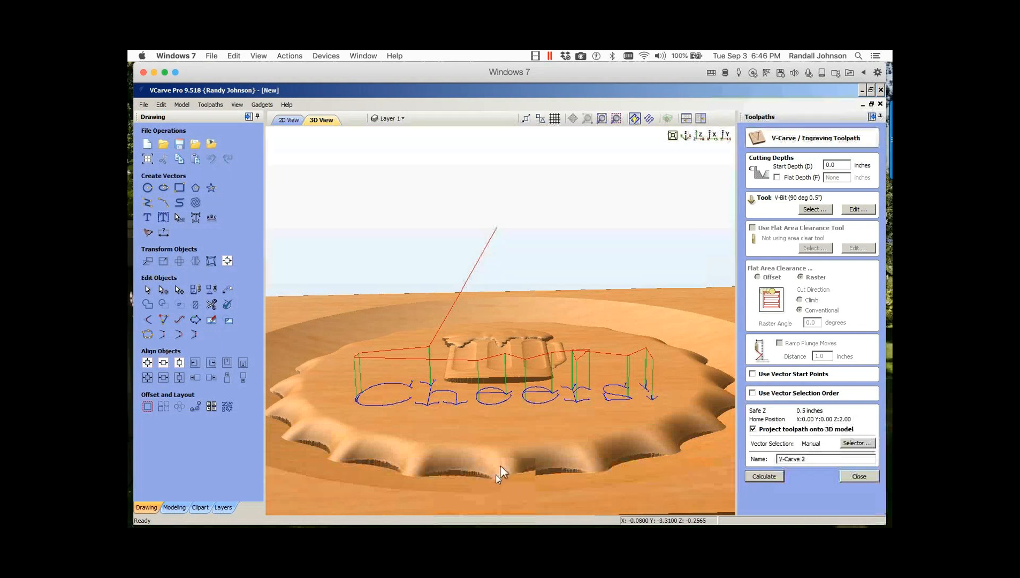
left_click_drag(500, 467, 544, 391)
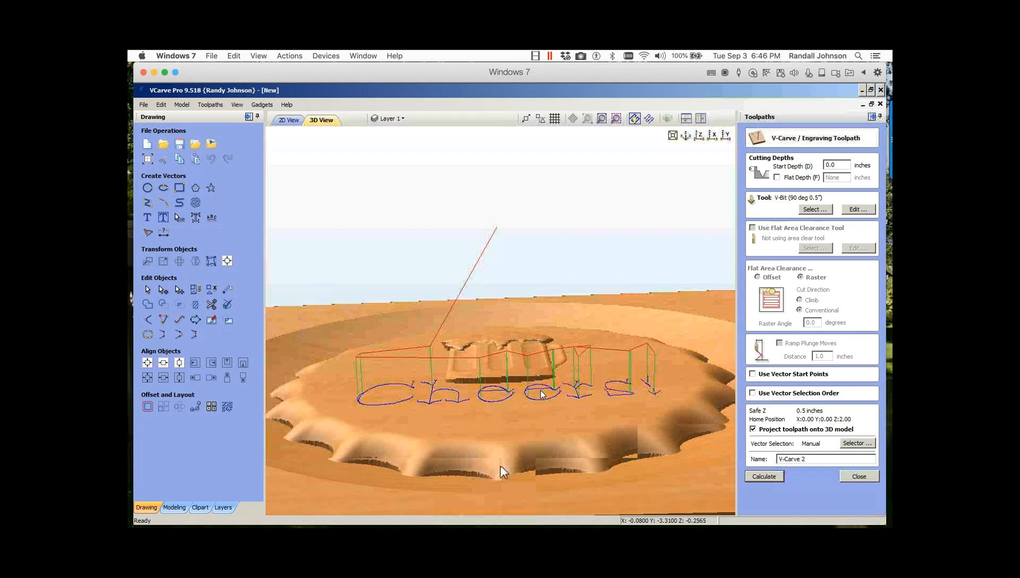
left_click(765, 476)
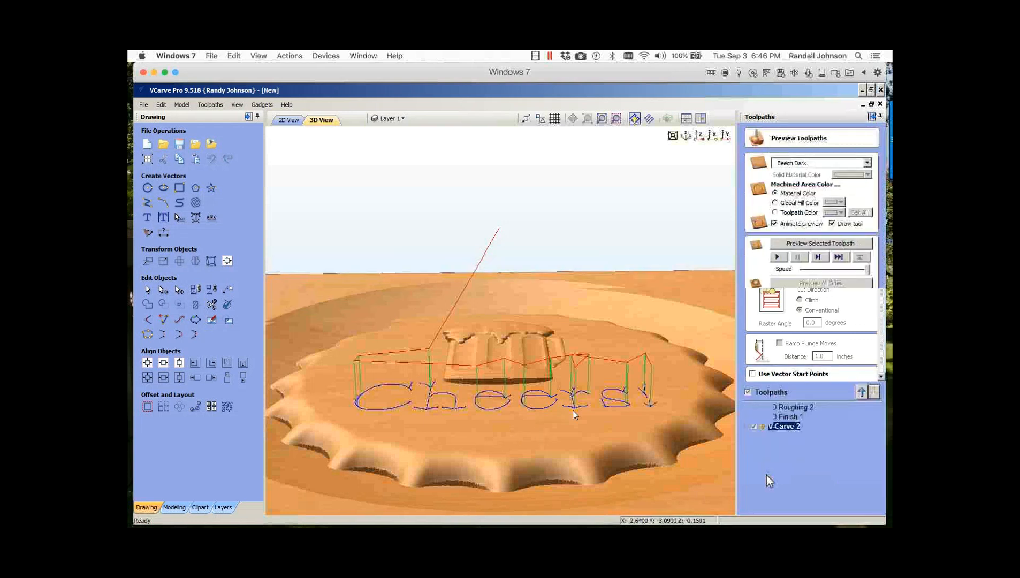
left_click(818, 243)
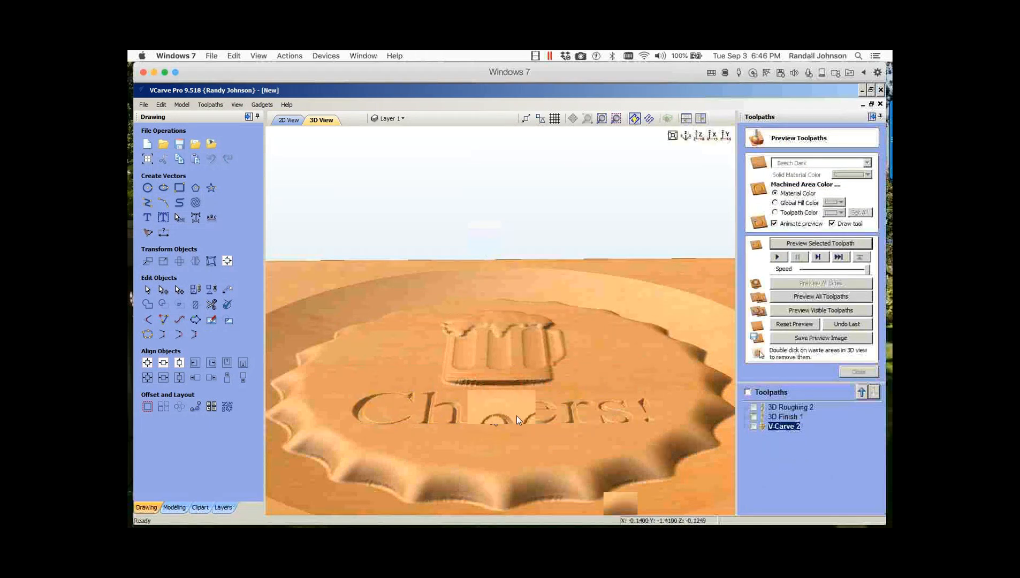
left_click_drag(541, 466, 504, 474)
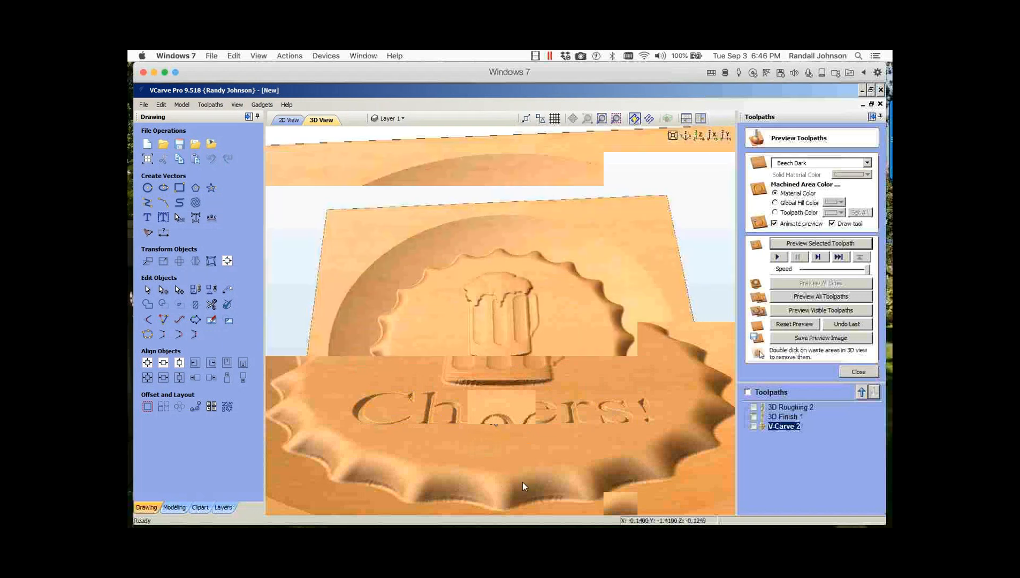
scroll(534, 486, "down", 3)
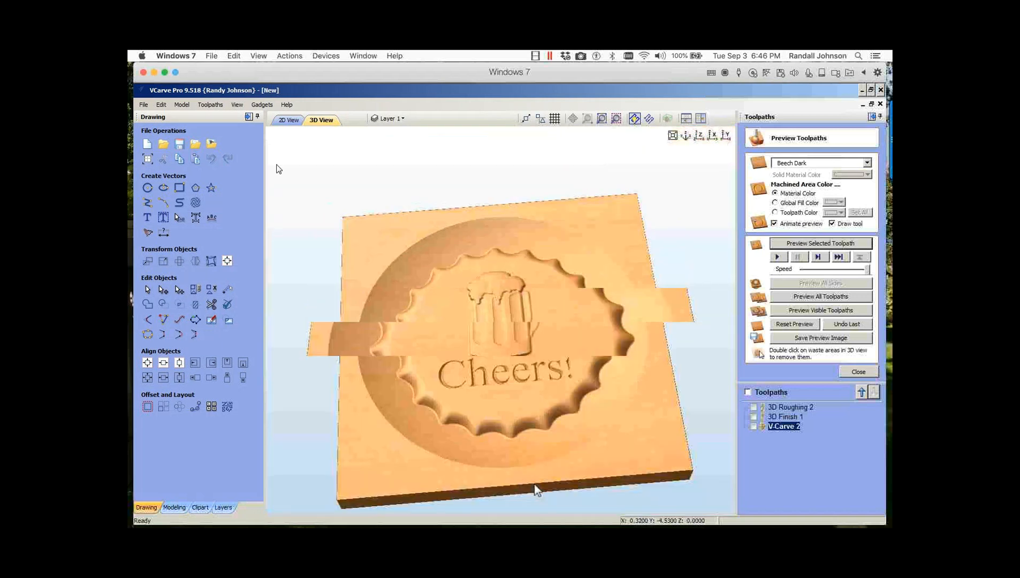
Step: In the 2D view, add the centre-aligned text "It's 5 O'clock somewhere" in the David font, 0.5 inch high, beside the Cheers! lettering
left_click(289, 120)
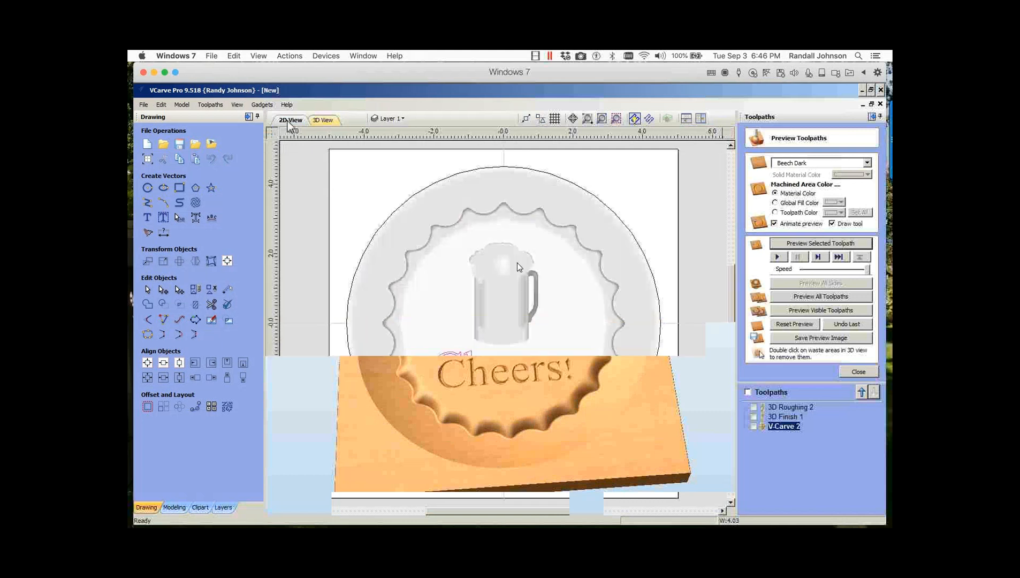
left_click(148, 219)
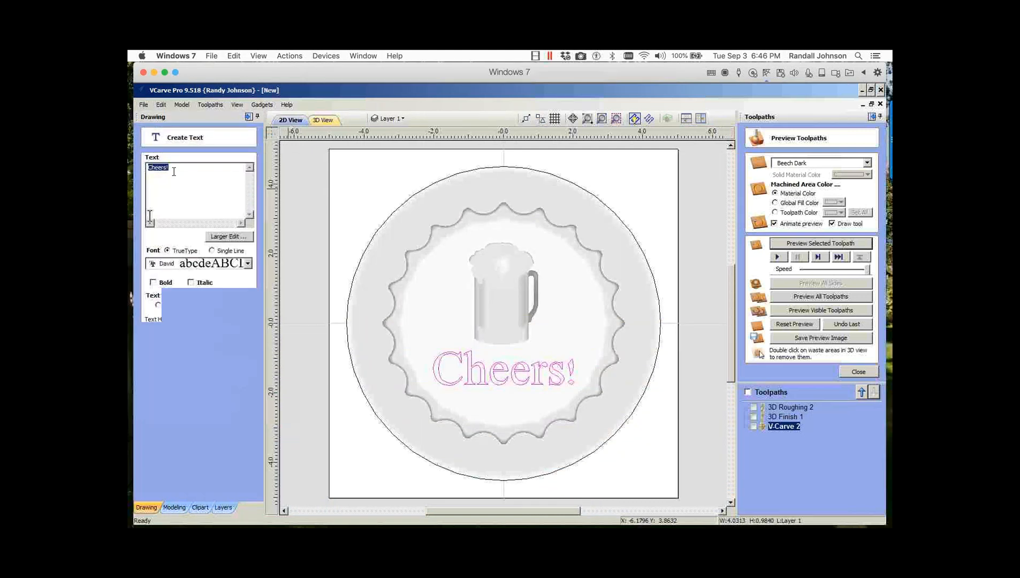
left_click(175, 172)
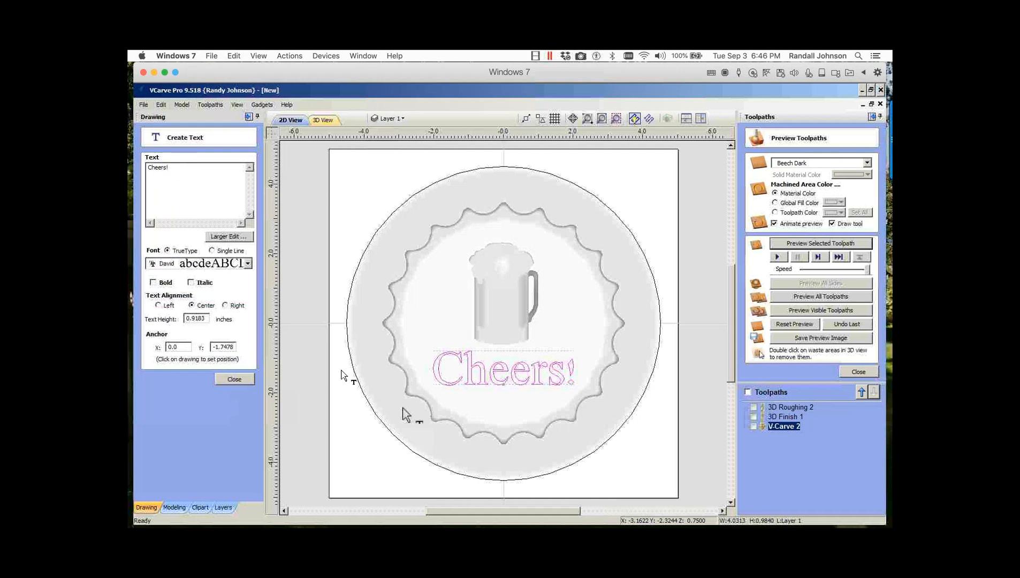
left_click(381, 351)
type("It's")
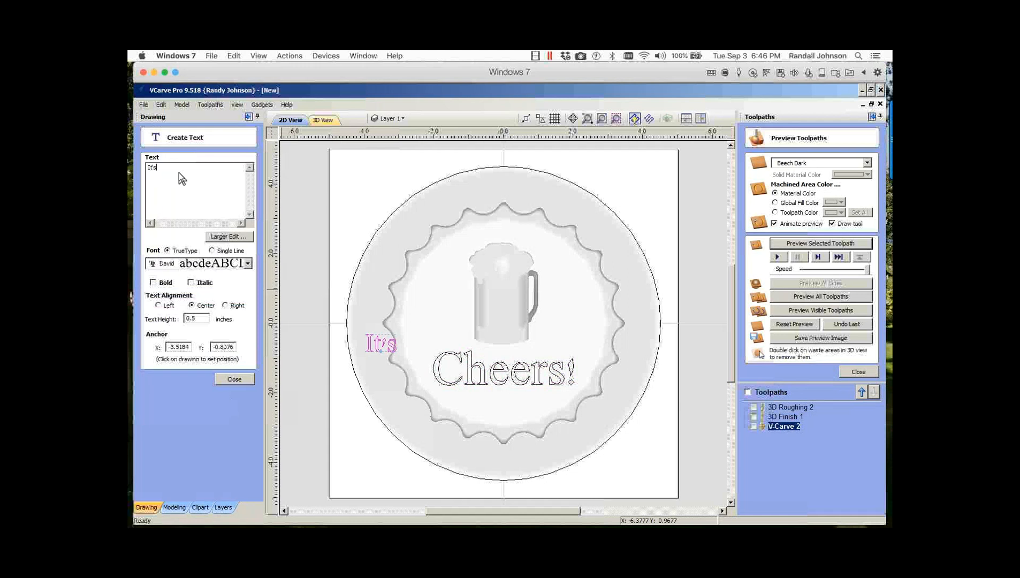
type(" 5' O")
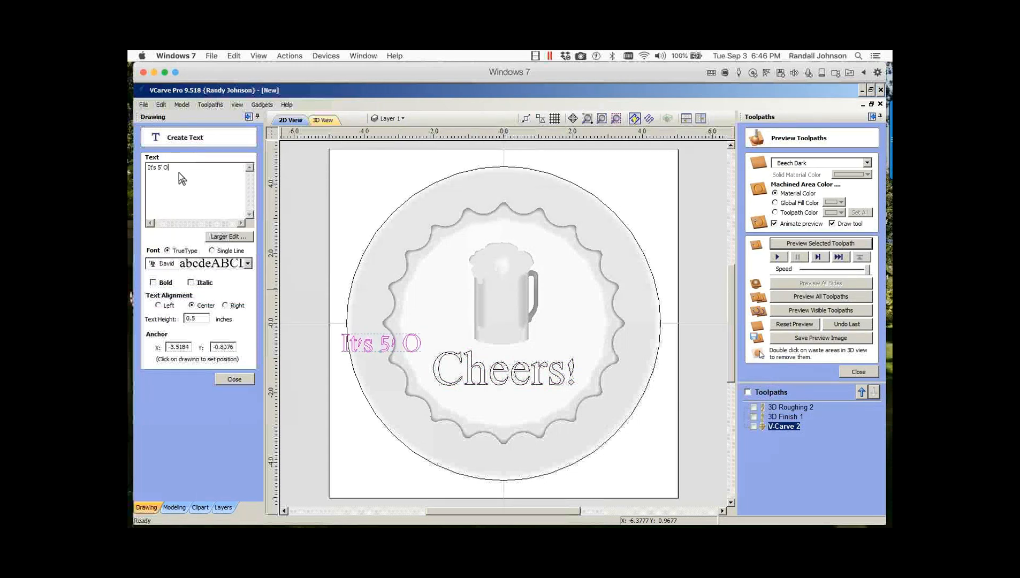
type("c")
key("BackSpace")
key("BackSpace")
key("BackSpace")
key("BackSpace")
type("o")
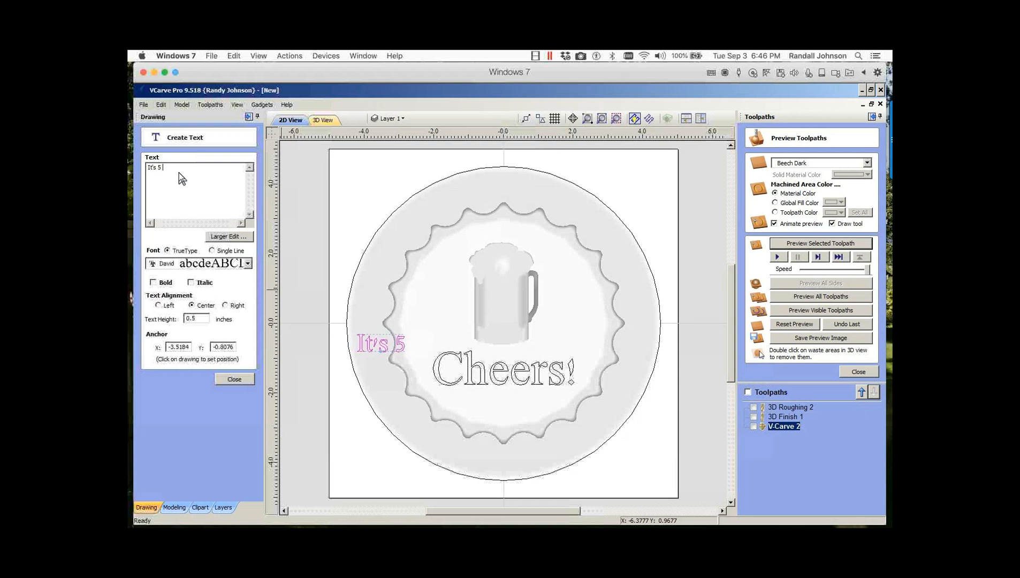
key("BackSpace")
type("O")
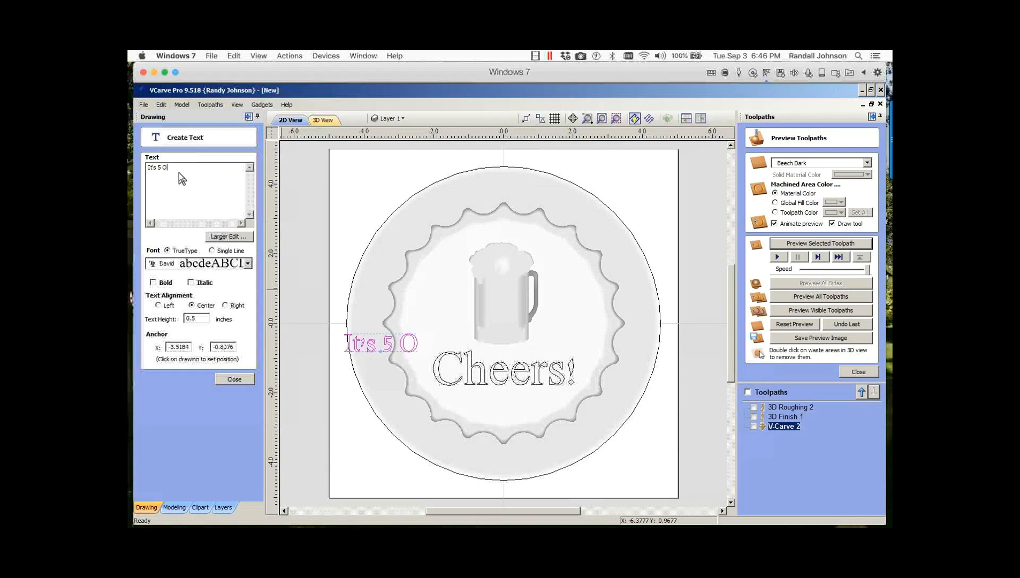
type("'c")
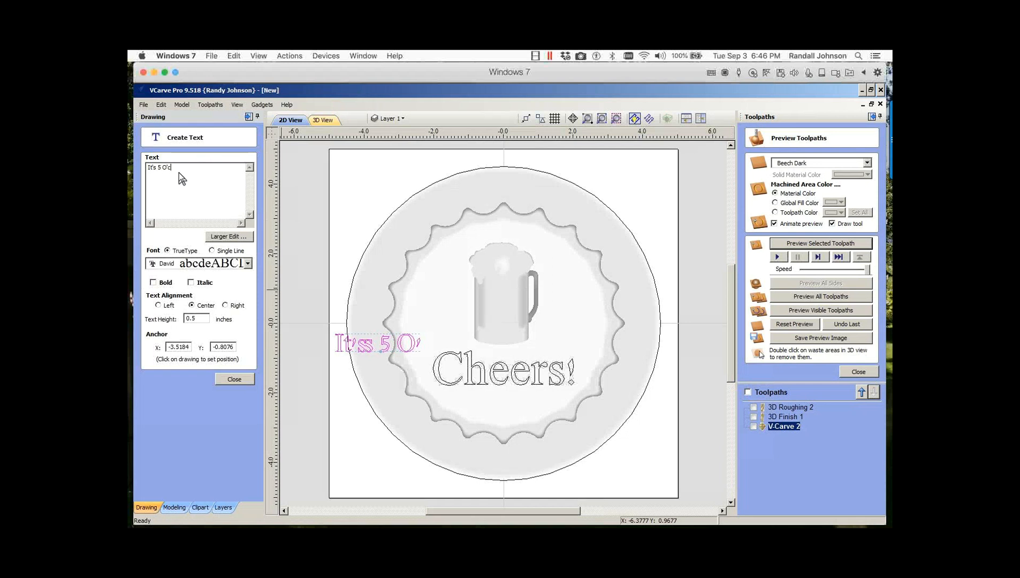
type("loc")
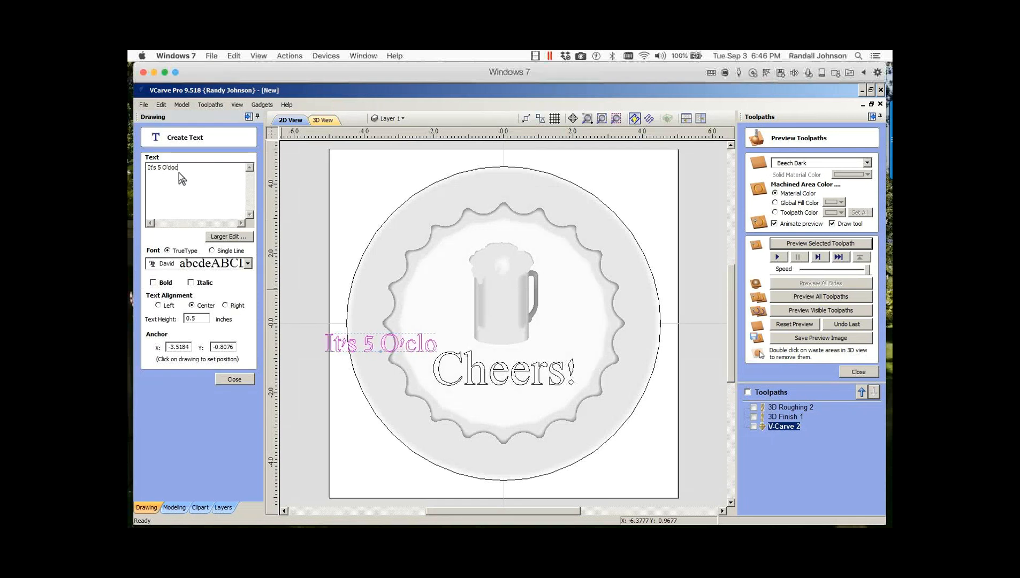
type("k some")
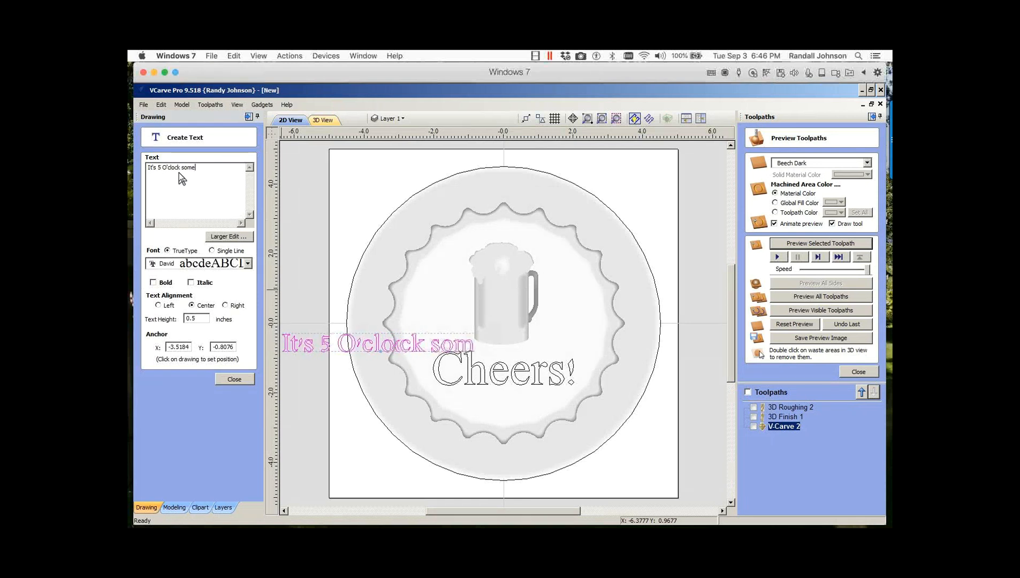
type("where")
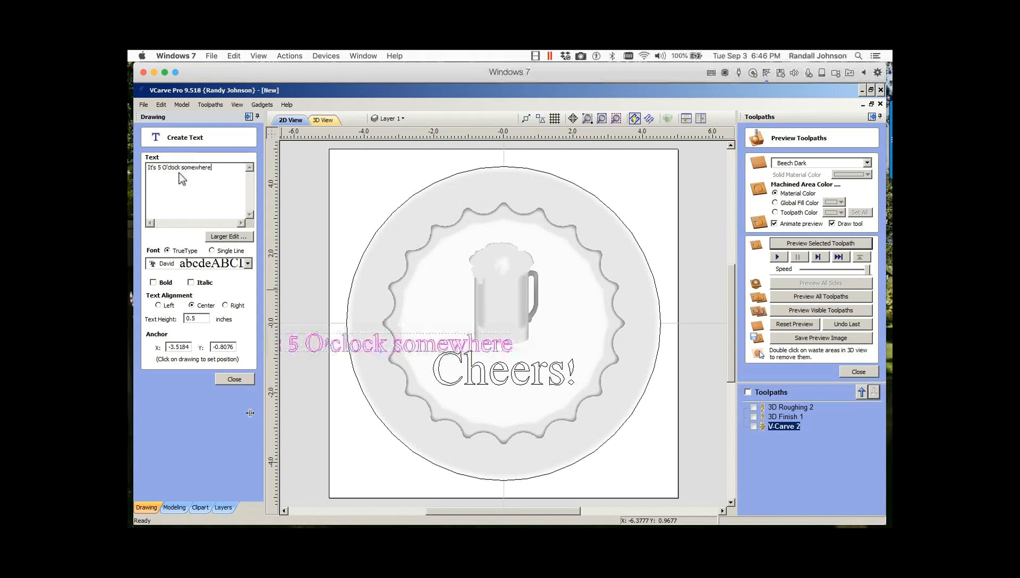
Step: Move the "It's 5 O'clock somewhere" text below Cheers! and wrap it onto the lower part of the outer circle
left_click(235, 379)
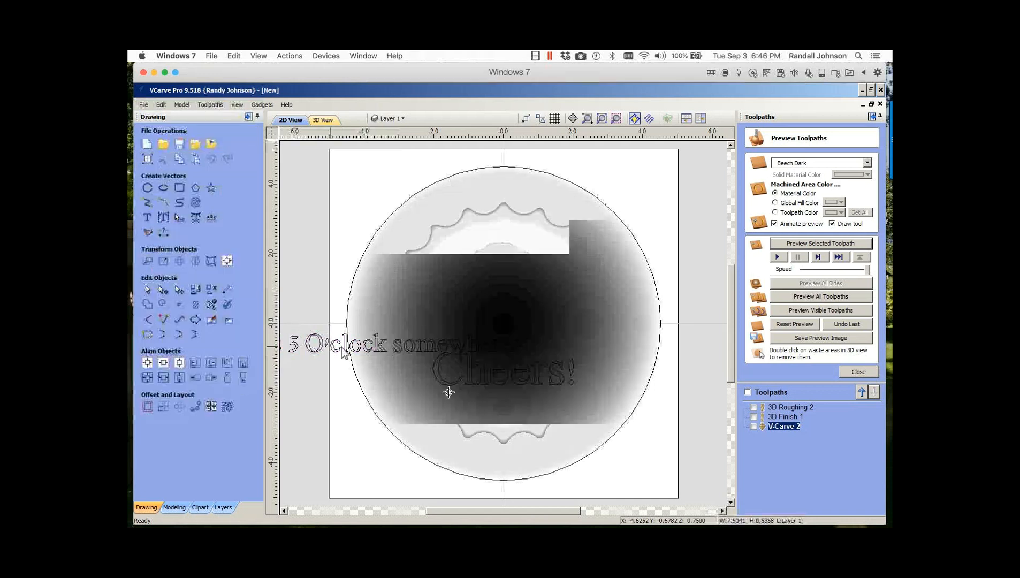
left_click_drag(335, 346, 452, 393)
scroll(454, 393, "down", 2)
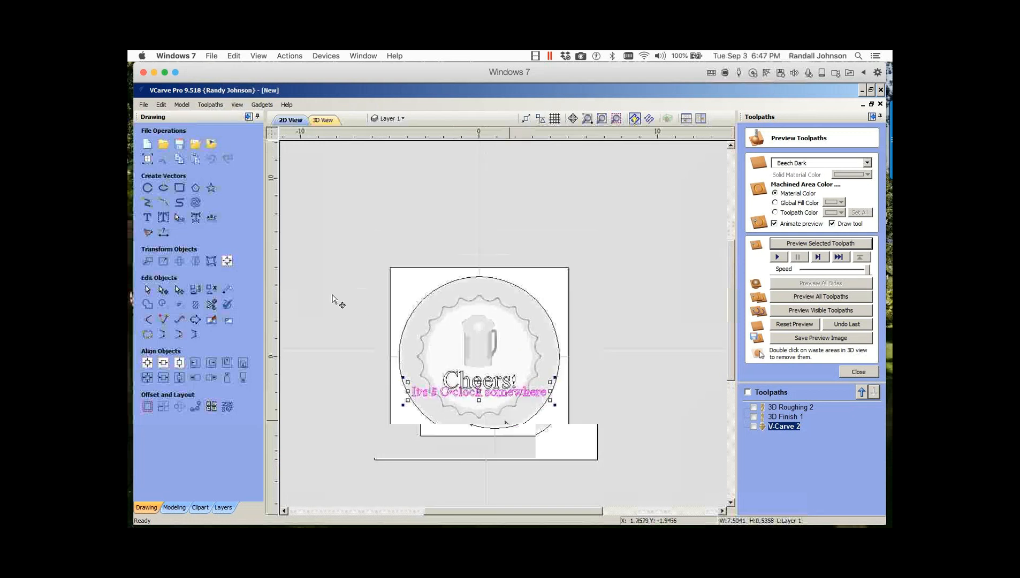
left_click(212, 218)
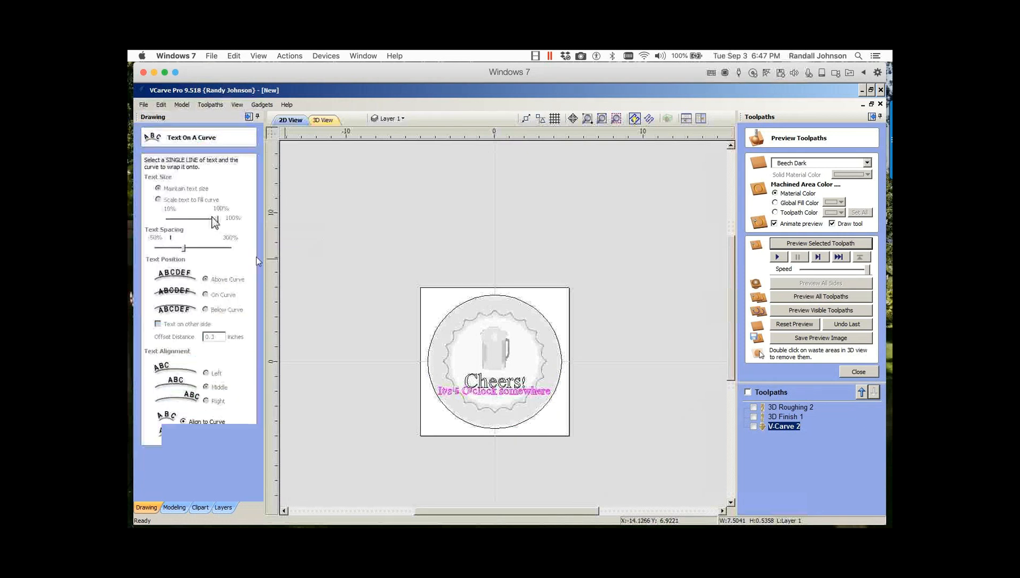
left_click(469, 424)
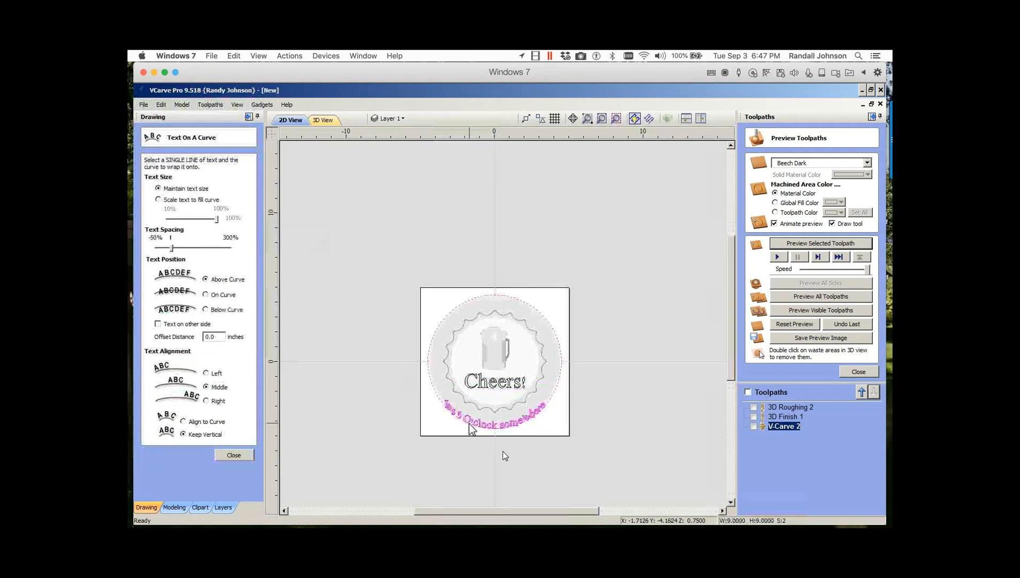
Step: Align the letters of the curved text to the circle and widen their spacing
scroll(503, 452, "up", 3)
scroll(503, 451, "up", 1)
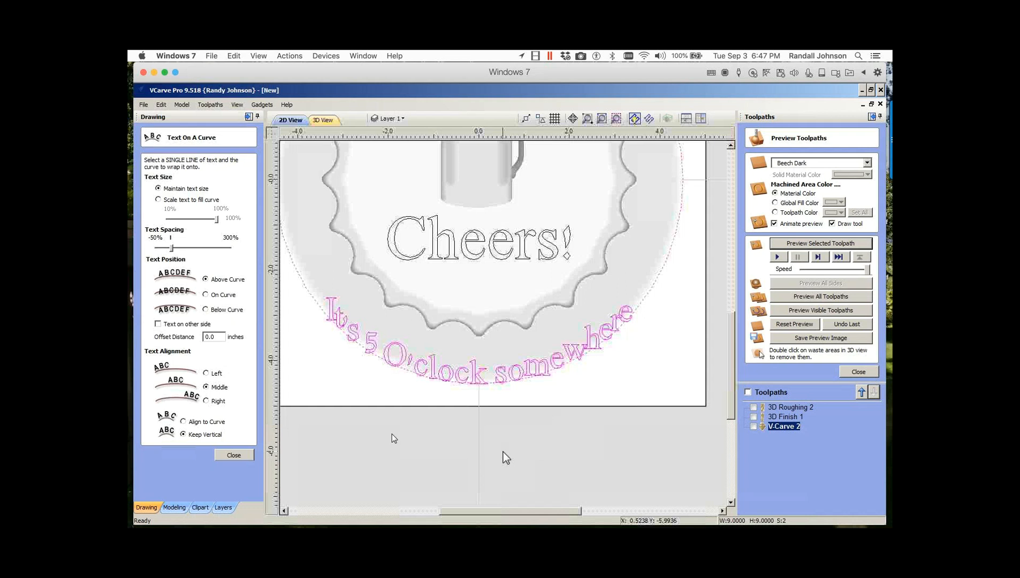
left_click(184, 422)
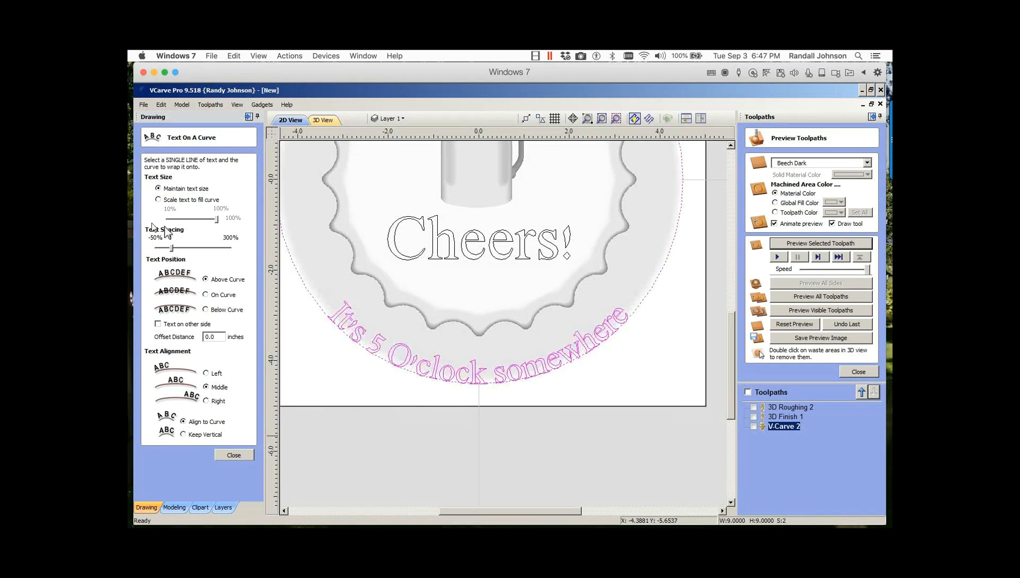
left_click_drag(169, 248, 190, 259)
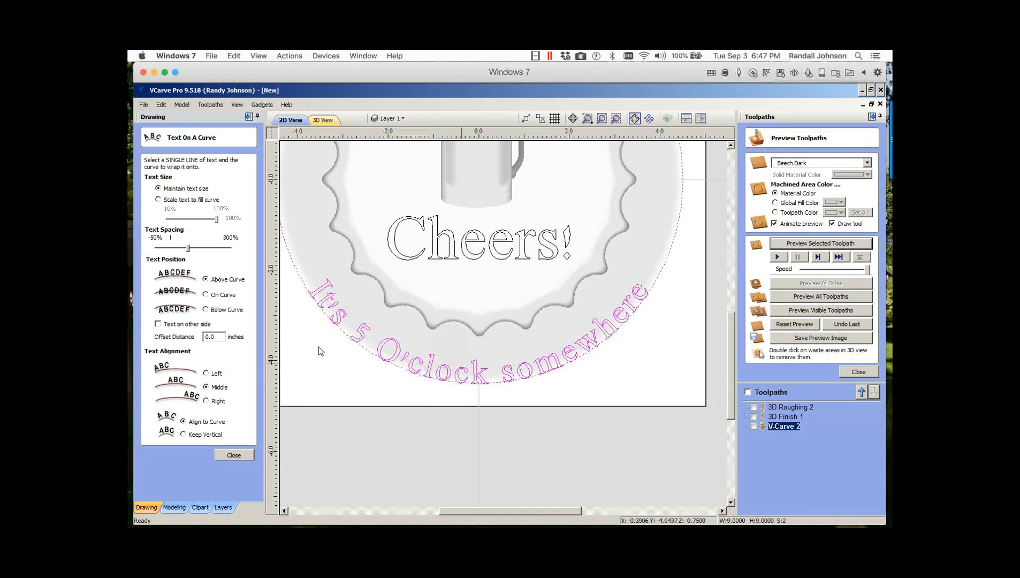
Step: Offset the curved text from the circle, trying 0.25 inch first and settling on 0.3 inch
left_click(219, 338)
key("BackSpace")
type("25")
key("Tab")
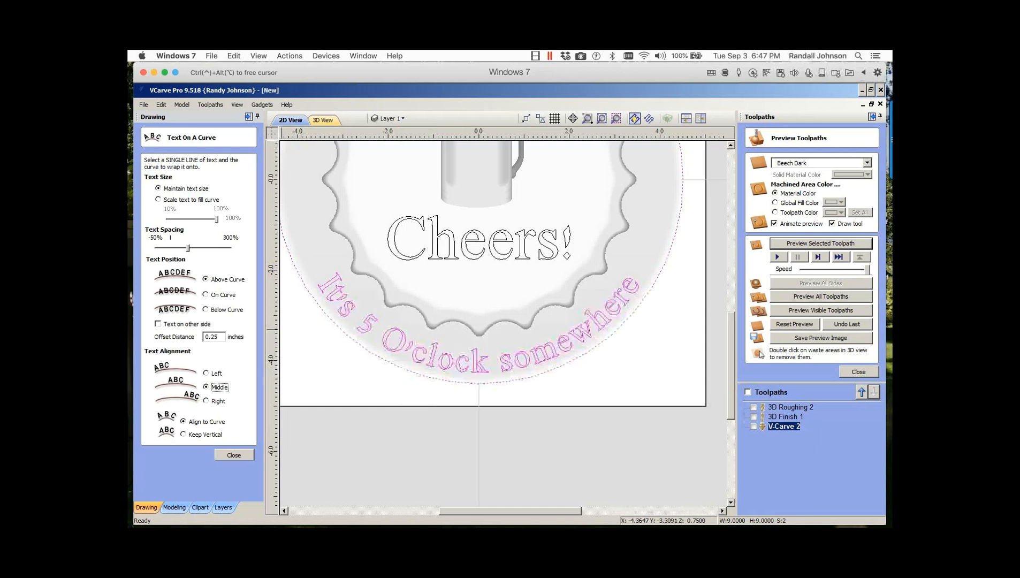
left_click(219, 337)
key("BackSpace")
key("BackSpace")
type("3")
key("Tab")
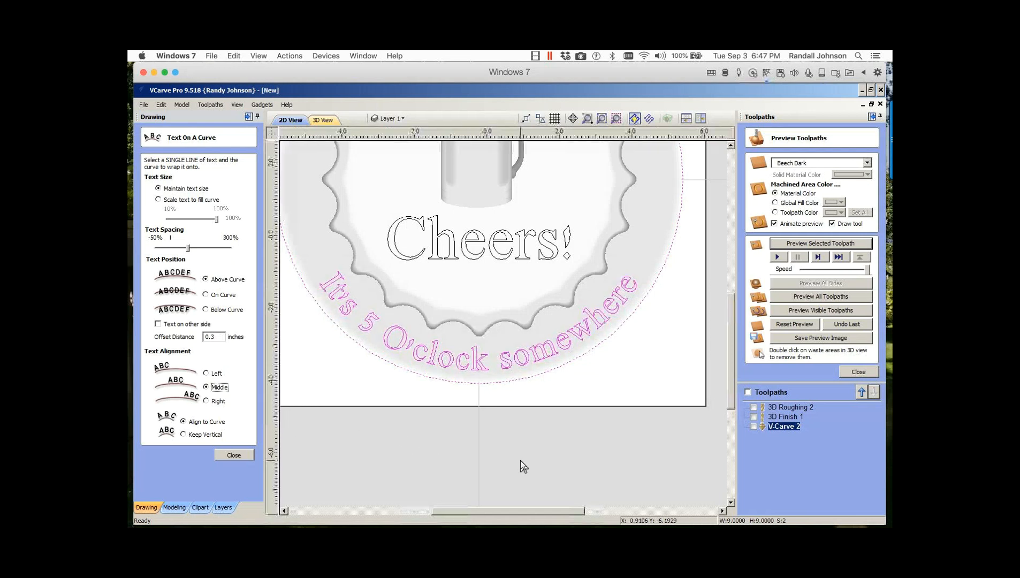
scroll(520, 461, "down", 1)
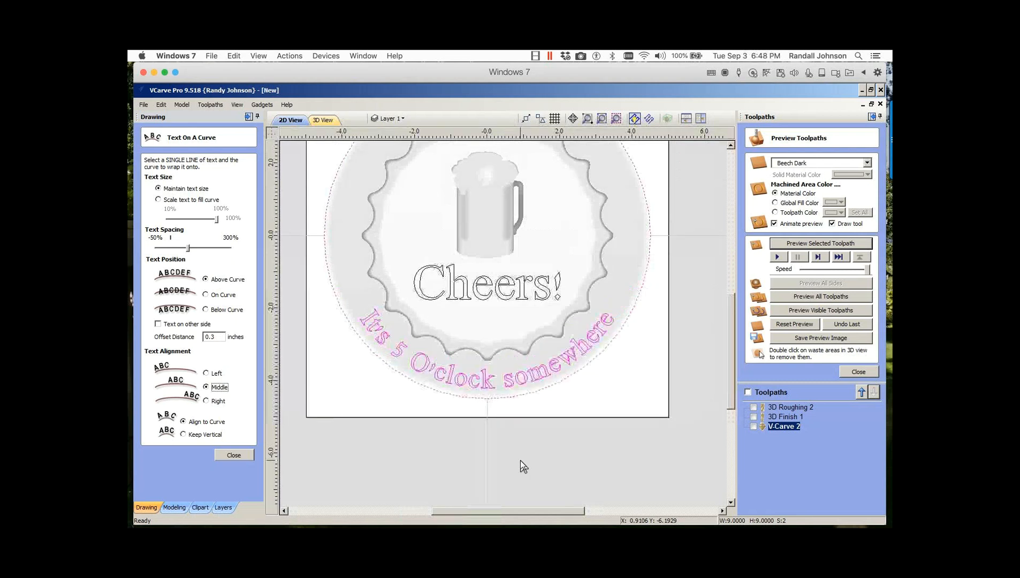
scroll(520, 461, "down", 1)
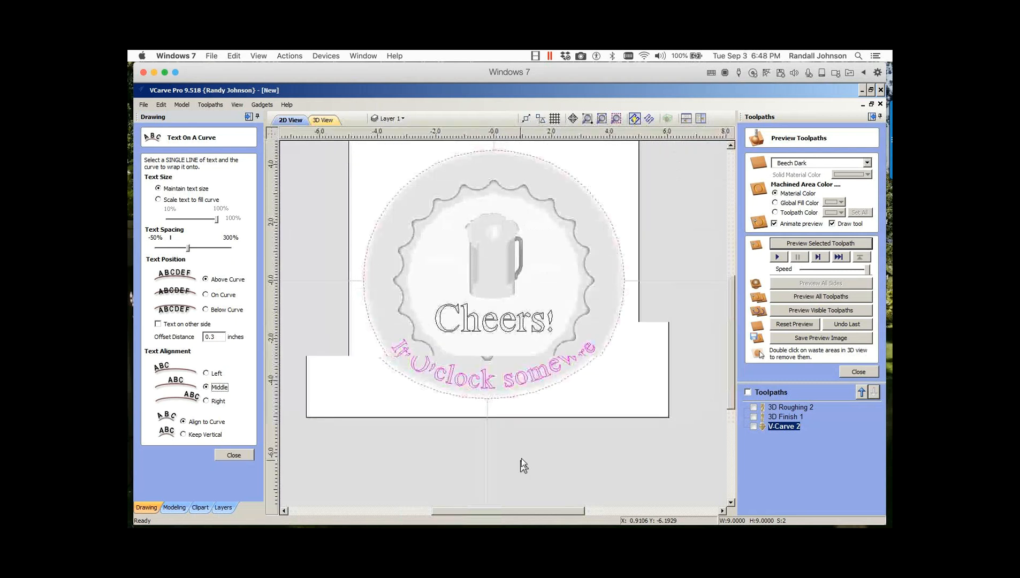
scroll(522, 458, "down", 1)
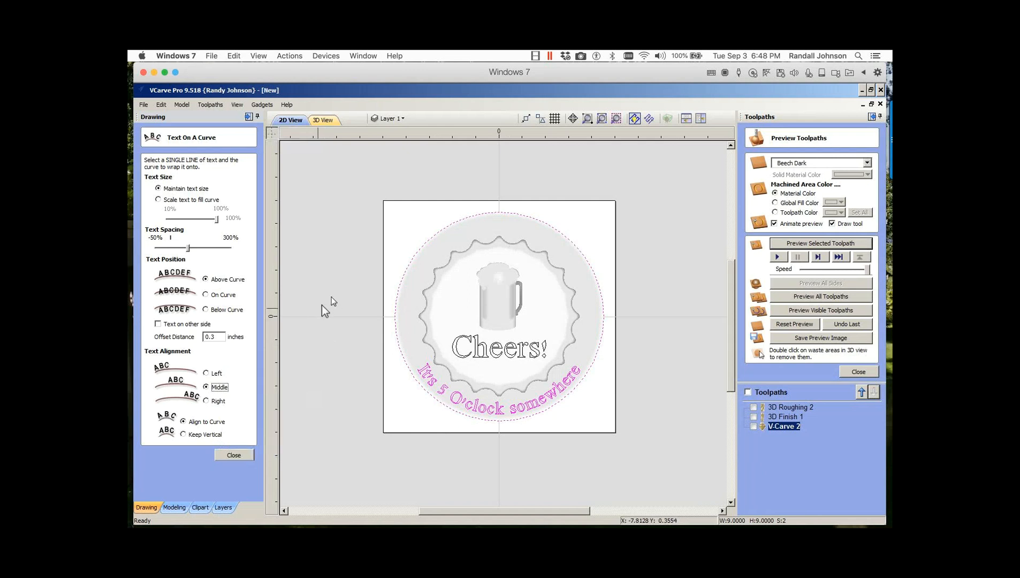
Step: In node editing, make the node on the circle's right-hand side its start point and leave the curved-text settings
left_click(341, 269)
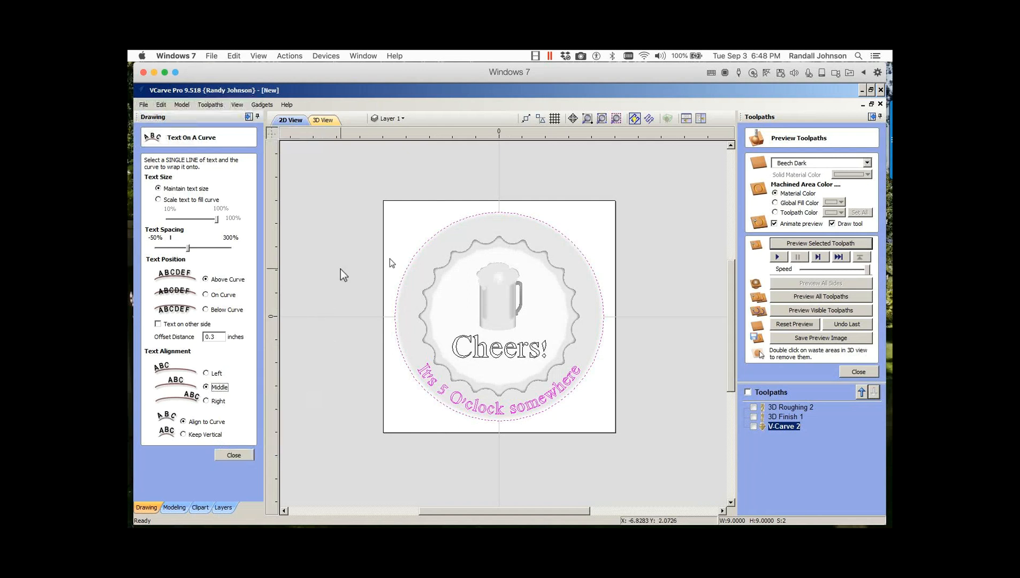
left_click(450, 226)
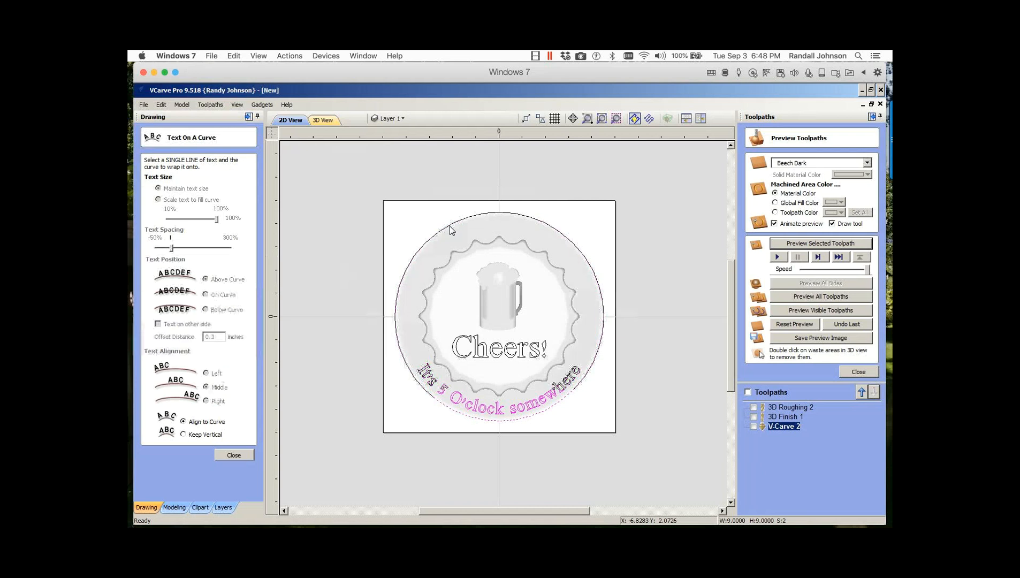
right_click(449, 226)
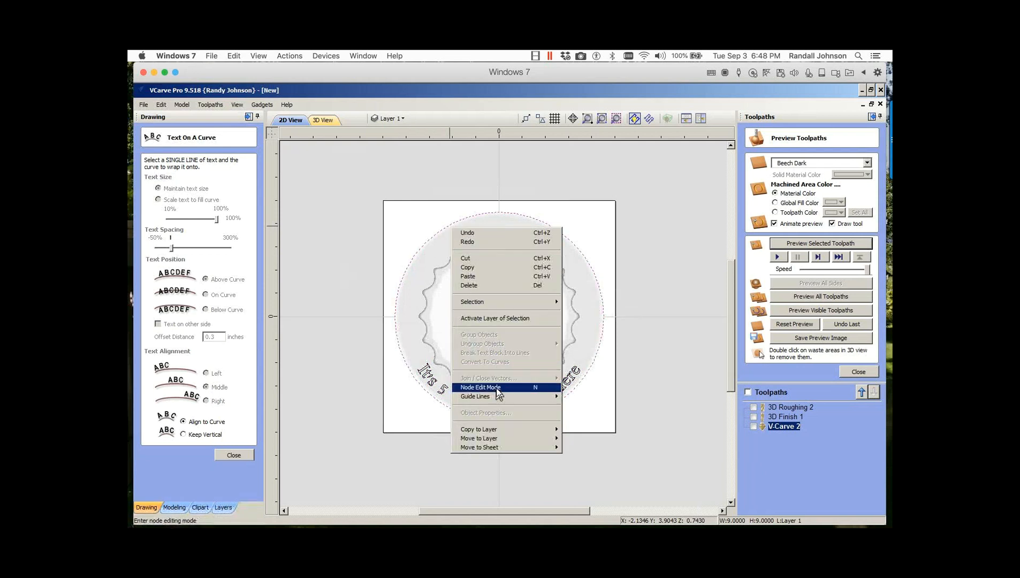
left_click(537, 388)
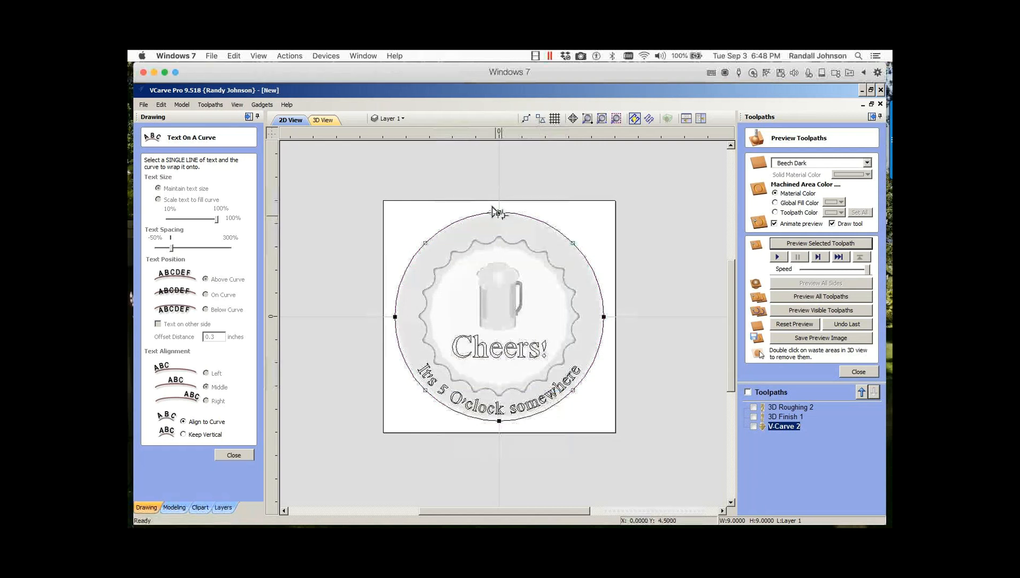
right_click(604, 316)
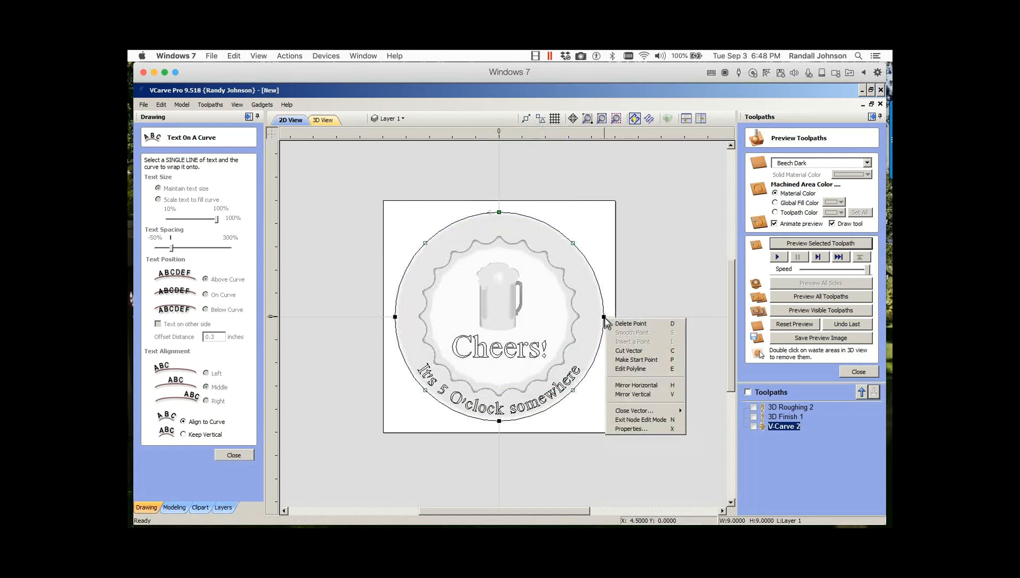
left_click(629, 360)
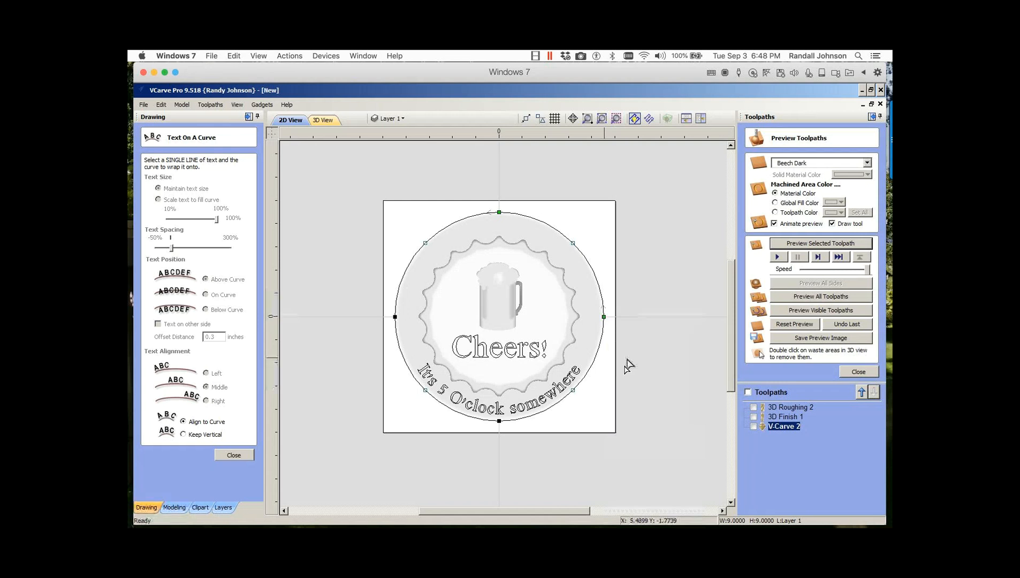
left_click(541, 464)
left_click(234, 455)
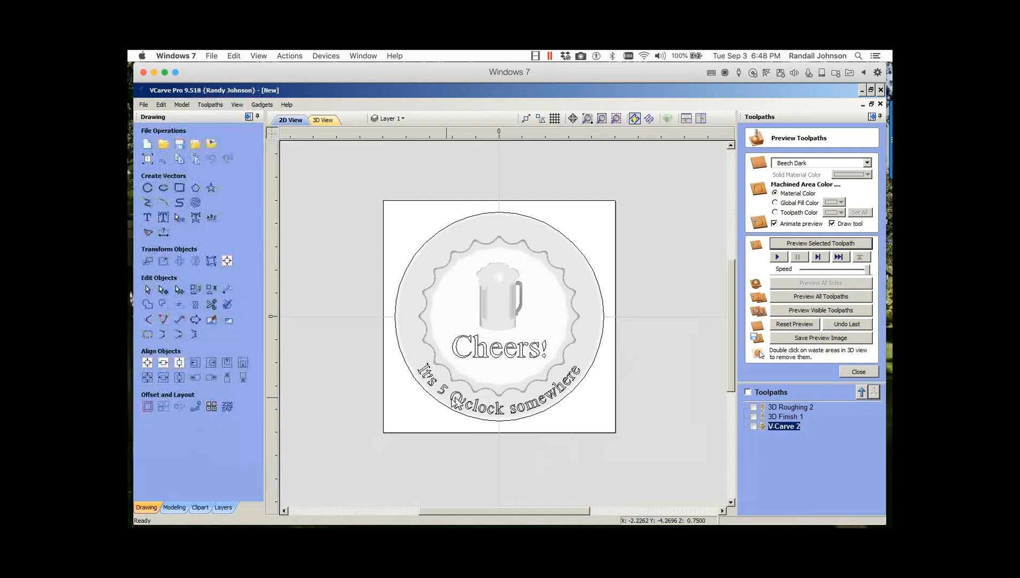
Step: Reapply the "It's 5 O'clock somewhere" text to the outer circle using its changed start point
left_click(450, 398)
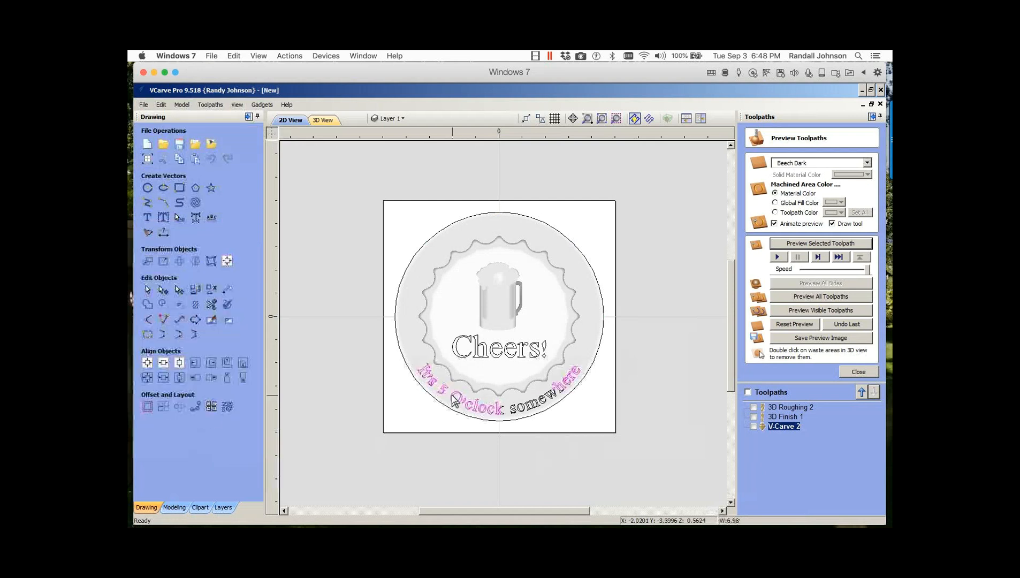
left_click(449, 411, "shift")
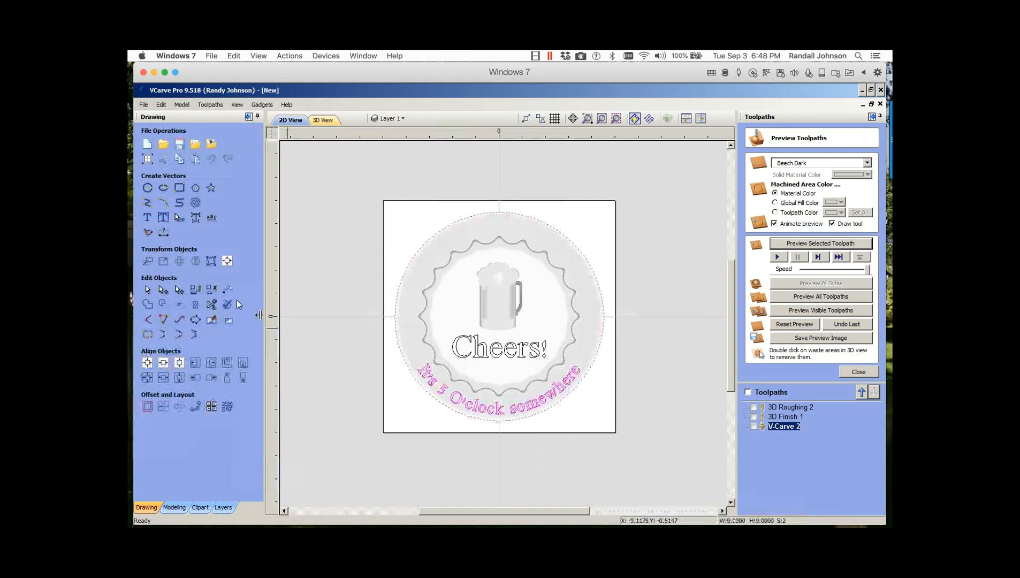
left_click(212, 219)
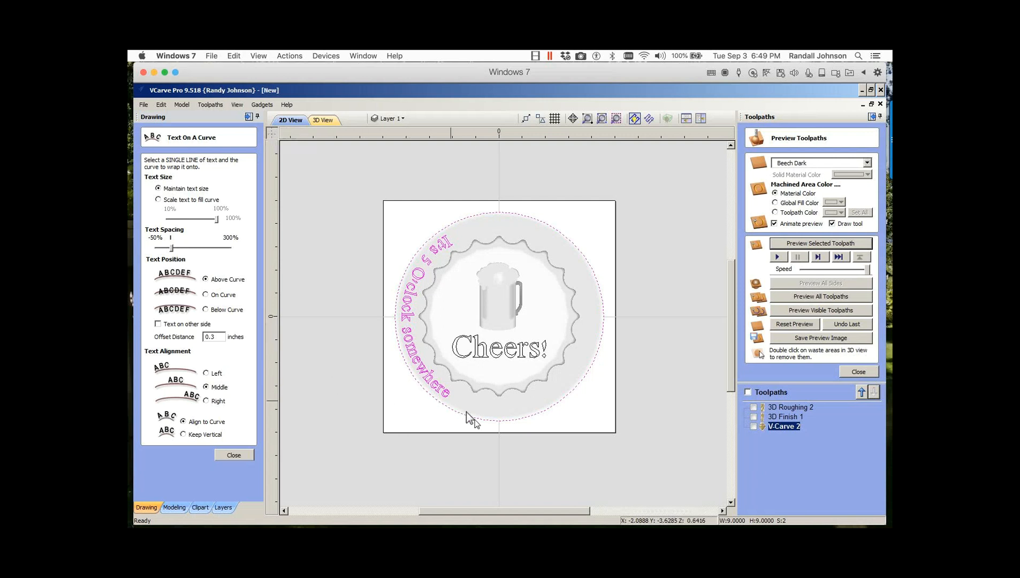
left_click(500, 445)
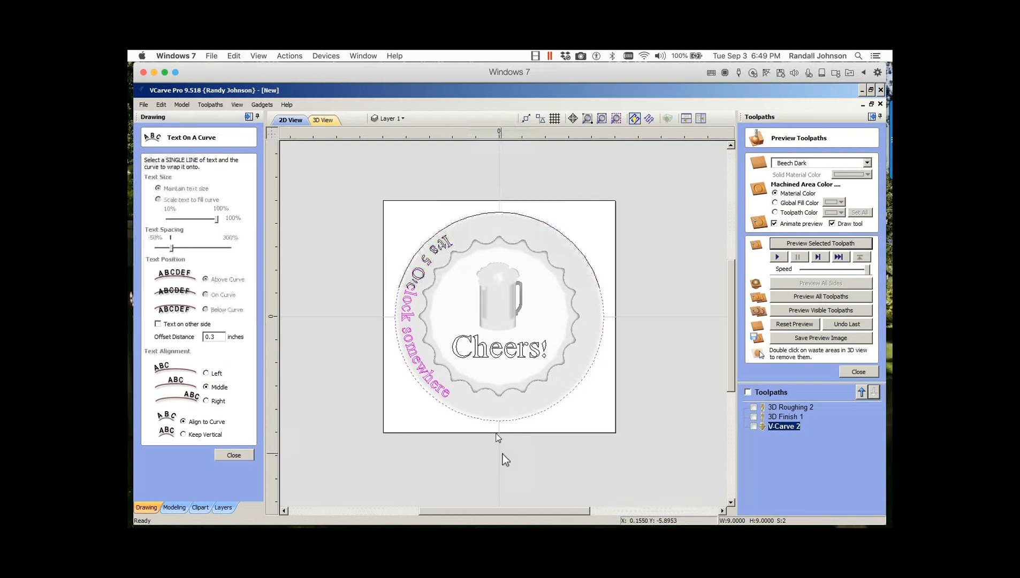
Step: Make the circle's top node the start point again and decline converting the text to curves
left_click(500, 422)
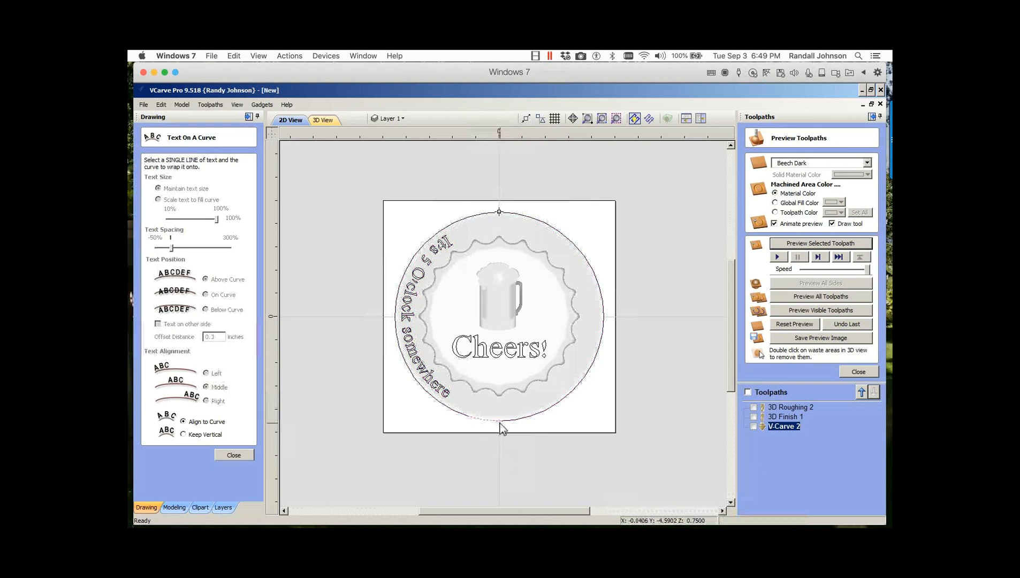
right_click(499, 212)
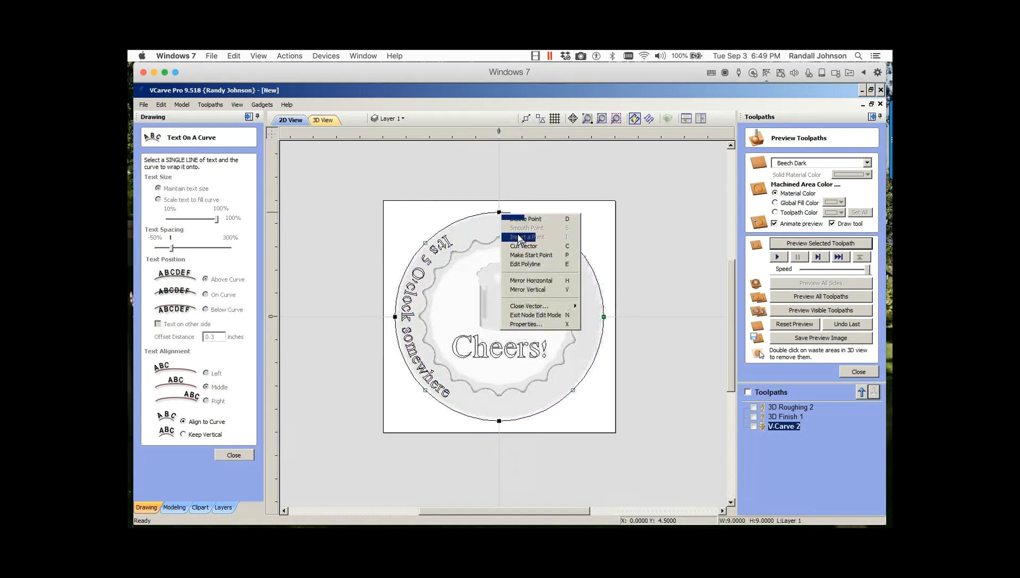
left_click(533, 256)
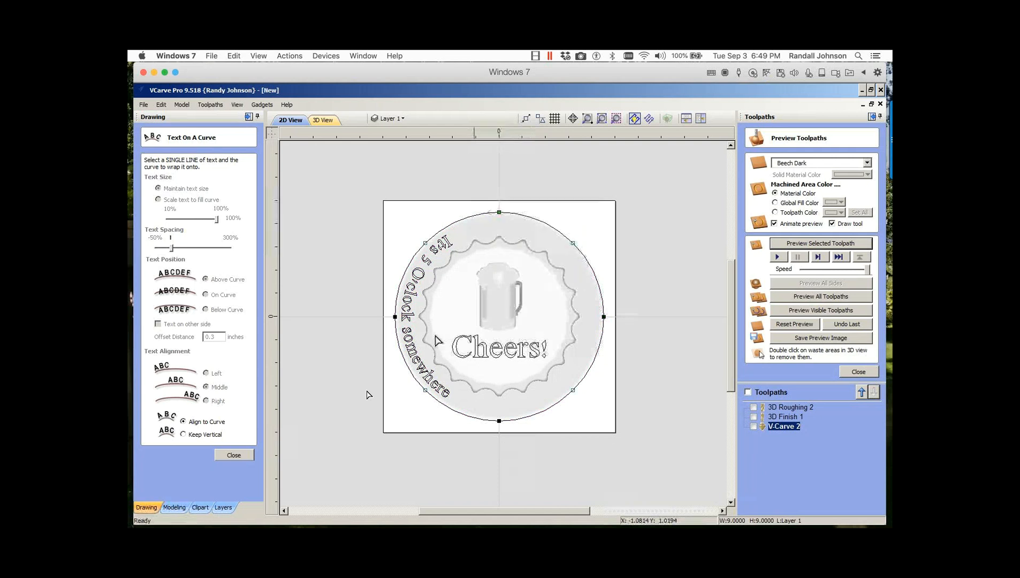
double_click(407, 307)
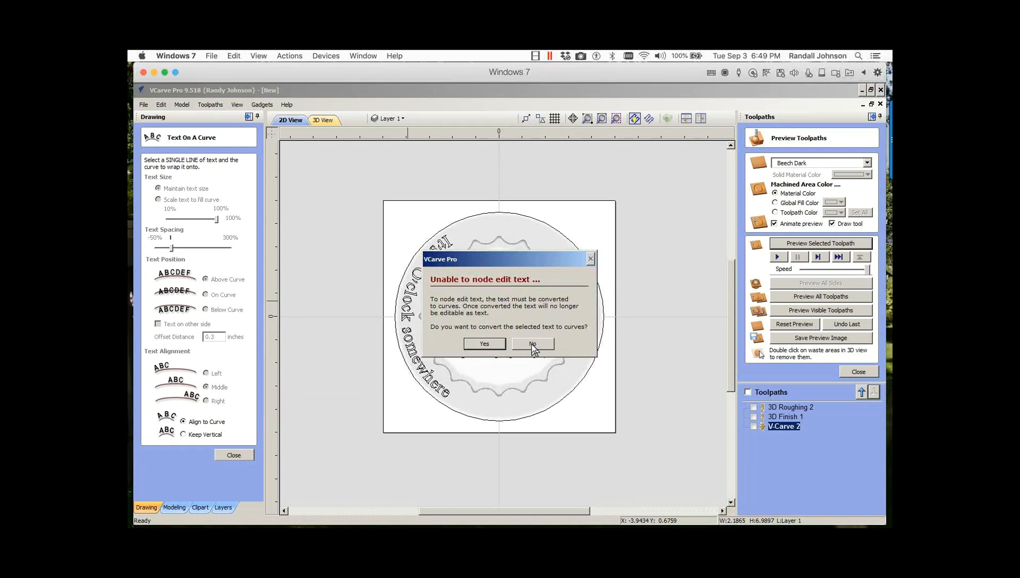
left_click(533, 346)
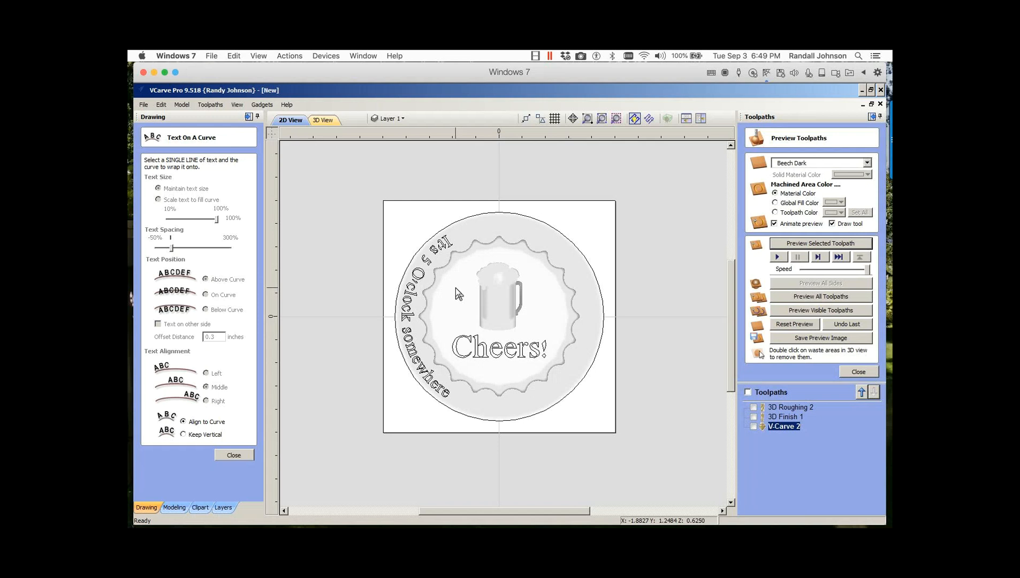
Step: Wrap the "It's 5 O'clock somewhere" lettering back onto the lower part of the outer circle
left_click(430, 263)
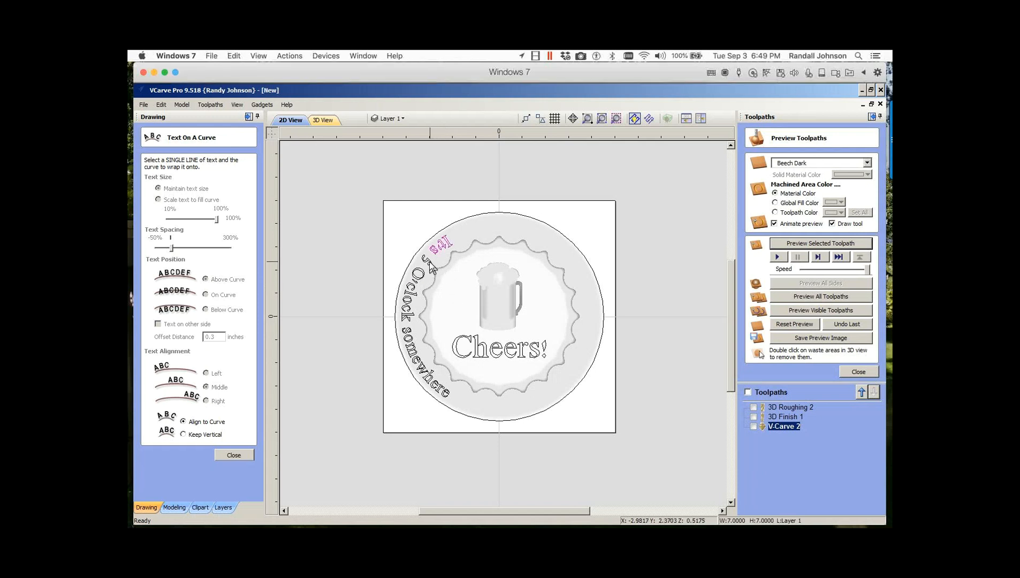
left_click(431, 266, "shift")
left_click(417, 257, "shift")
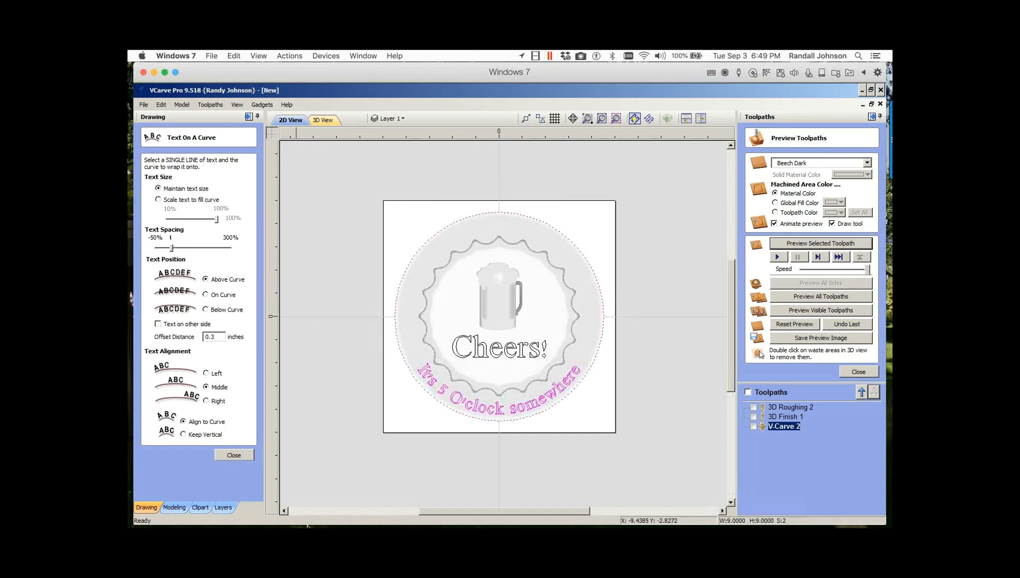
Step: Try the On Curve position and the text-on-other-side option, return to Above Curve on the original side, and deselect everything
left_click(206, 294)
left_click(206, 280)
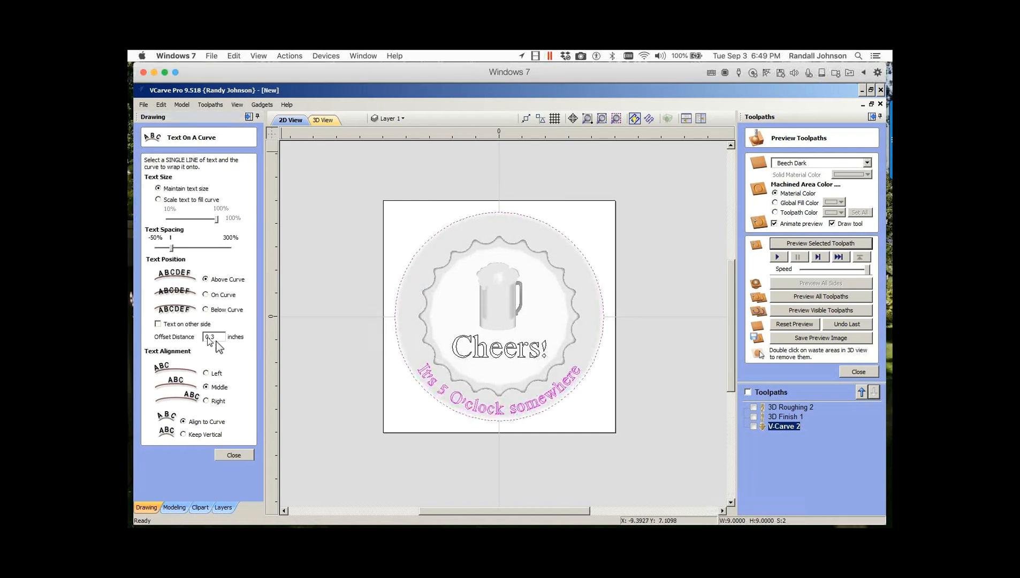
left_click(158, 324)
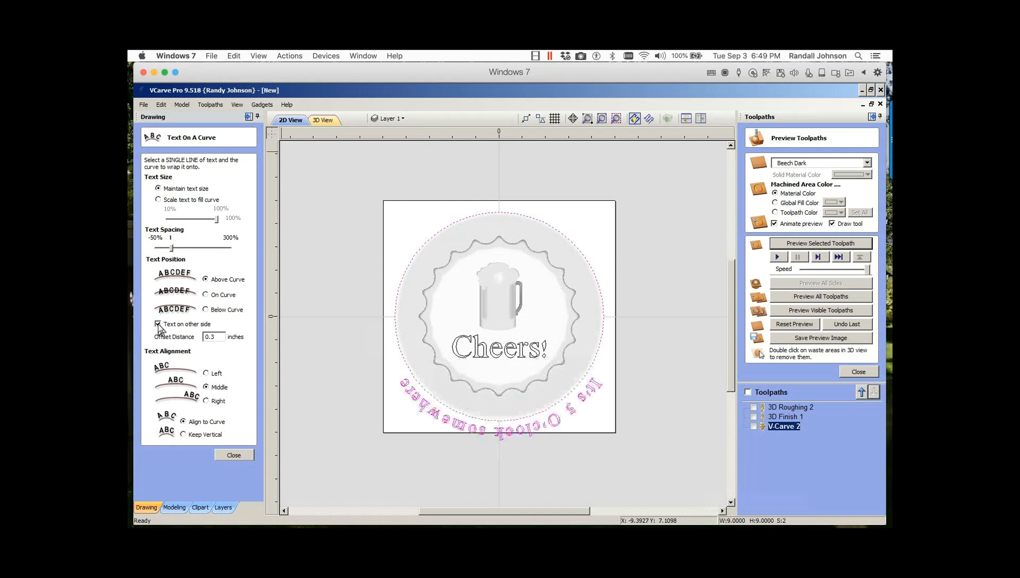
left_click(157, 324)
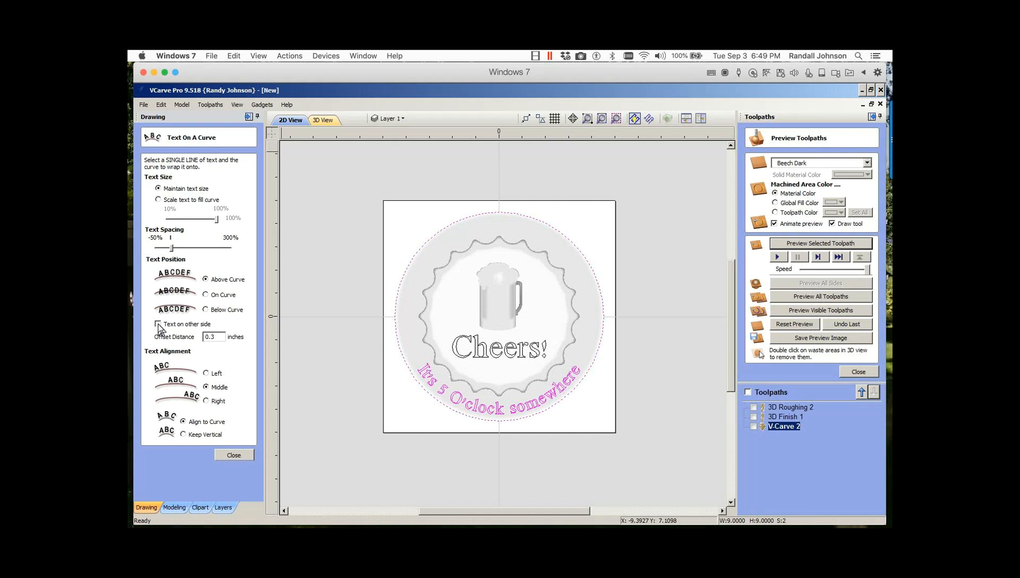
left_click(237, 456)
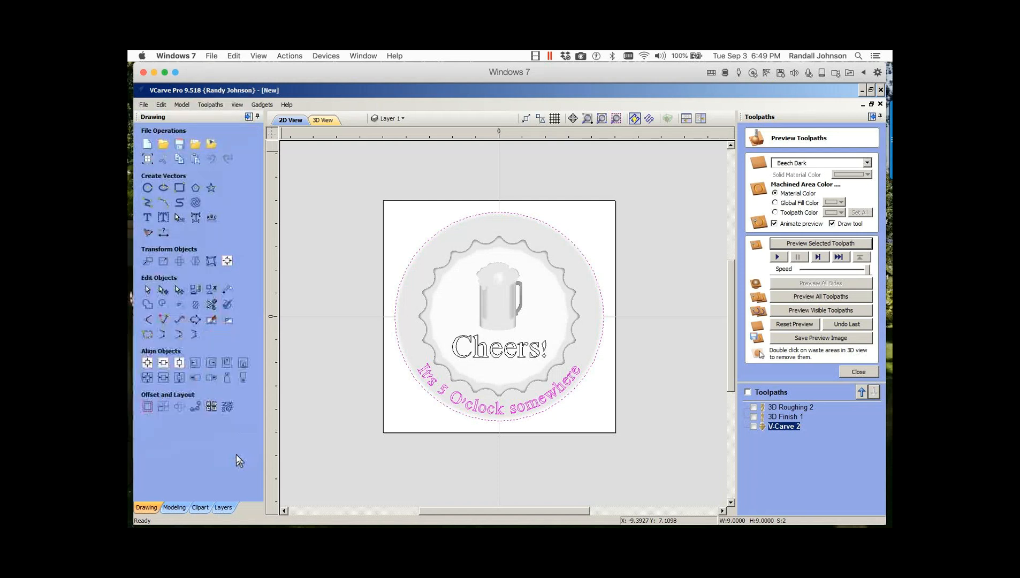
left_click(430, 465)
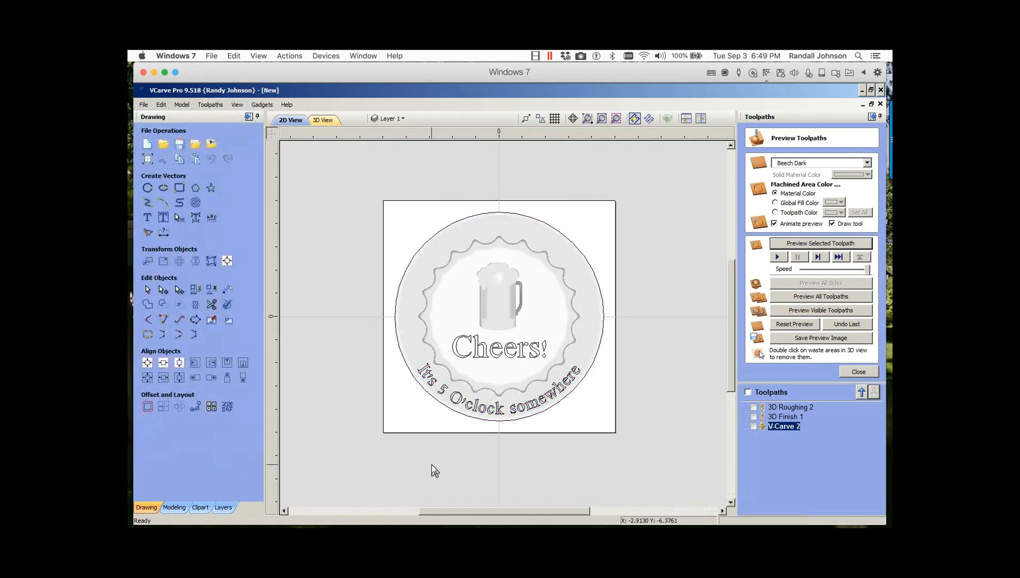
Step: Add the curved "It's 5 O'clock somewhere" text to the V-Carve 2 toolpath's vectors and recalculate it
left_click(863, 370)
double_click(764, 343)
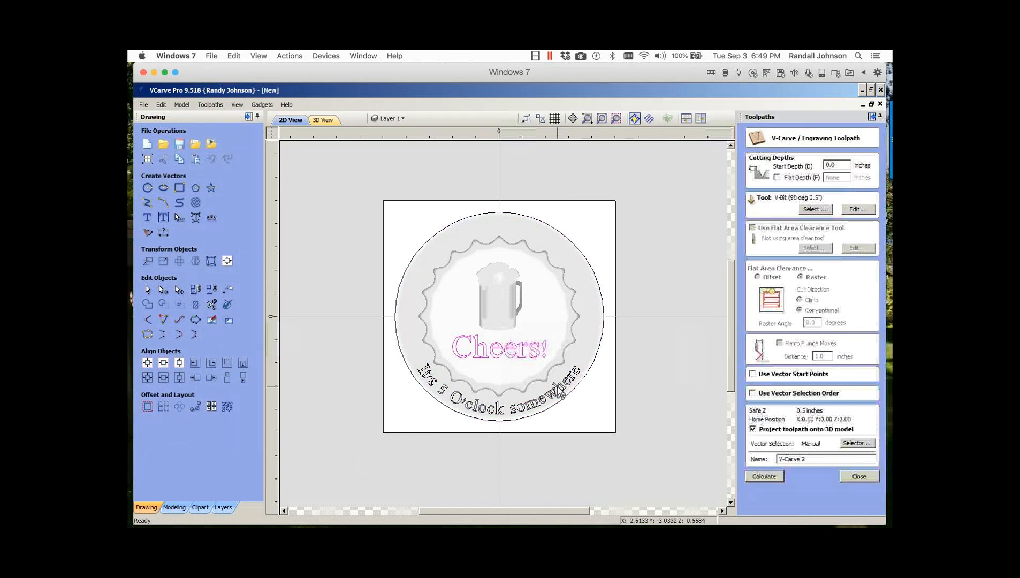
left_click(559, 394, "shift")
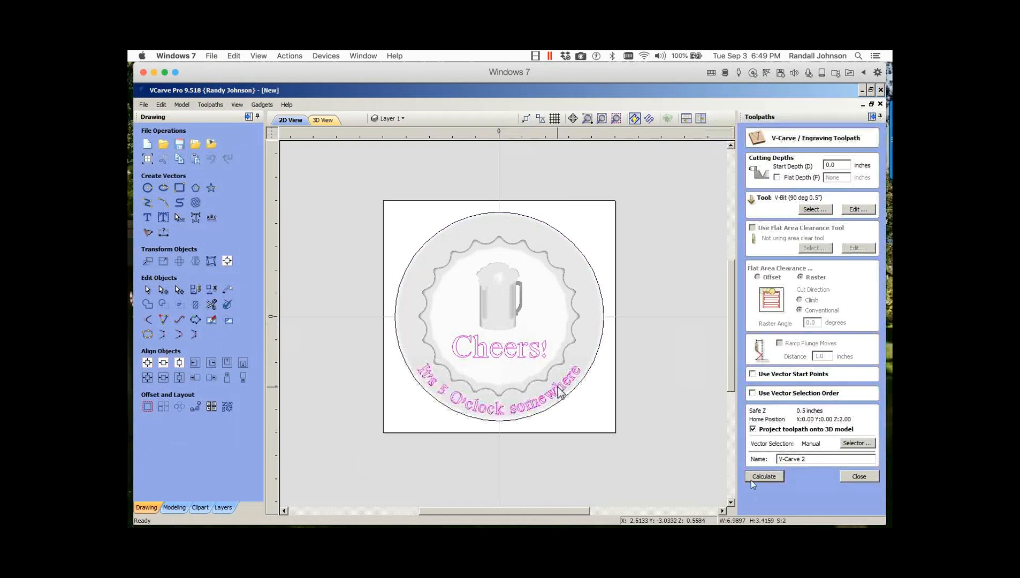
left_click(766, 475)
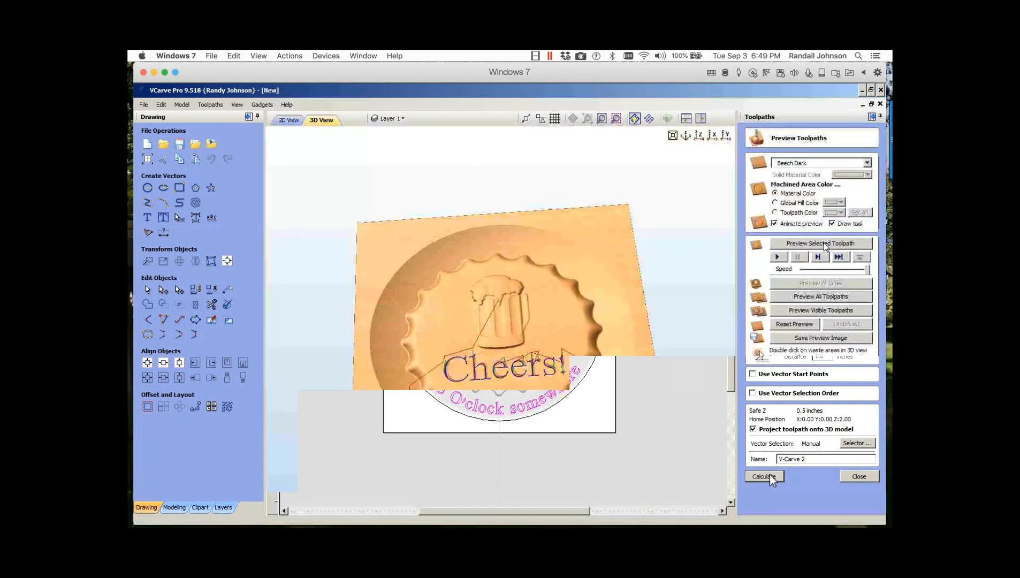
Step: Preview the recalculated V-Carve 2 toolpath and inspect both carved inscriptions in the 3D view
left_click_drag(549, 424, 521, 472)
scroll(520, 472, "up", 2)
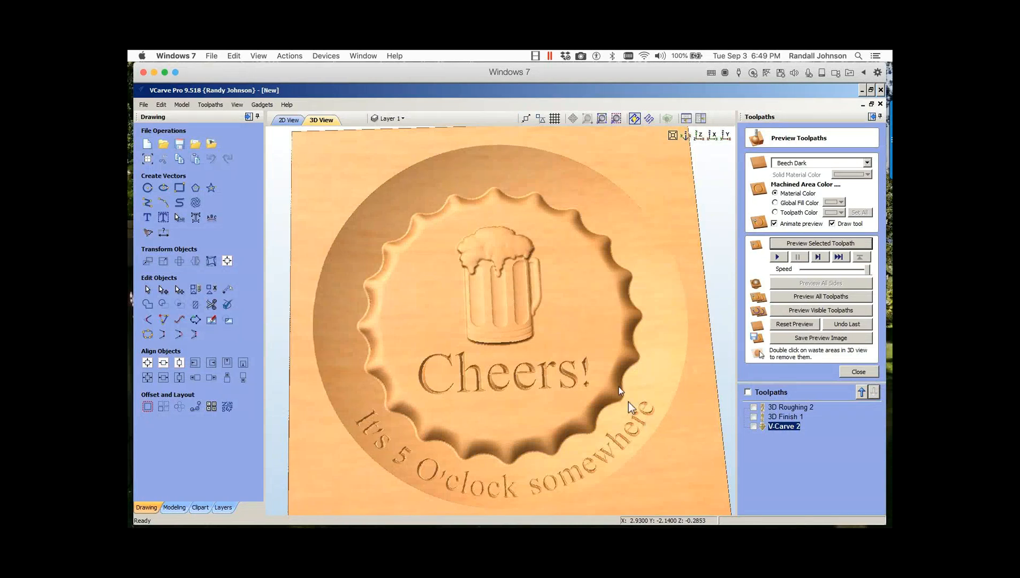
scroll(600, 379, "down", 2)
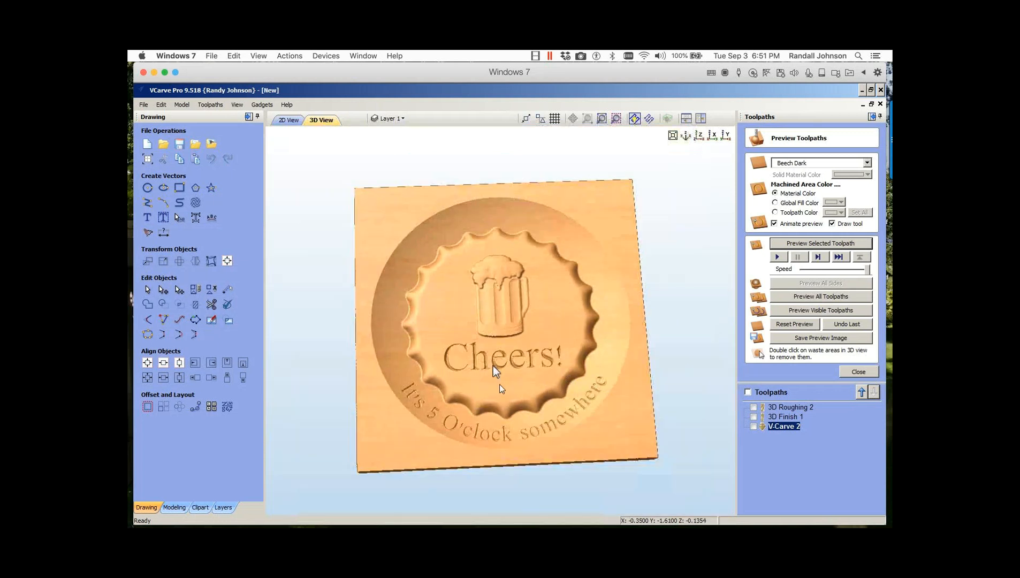
Step: Examine the outer circle's nodes in the 2D view and the options for fitting text to a curve
left_click_drag(500, 384, 526, 415)
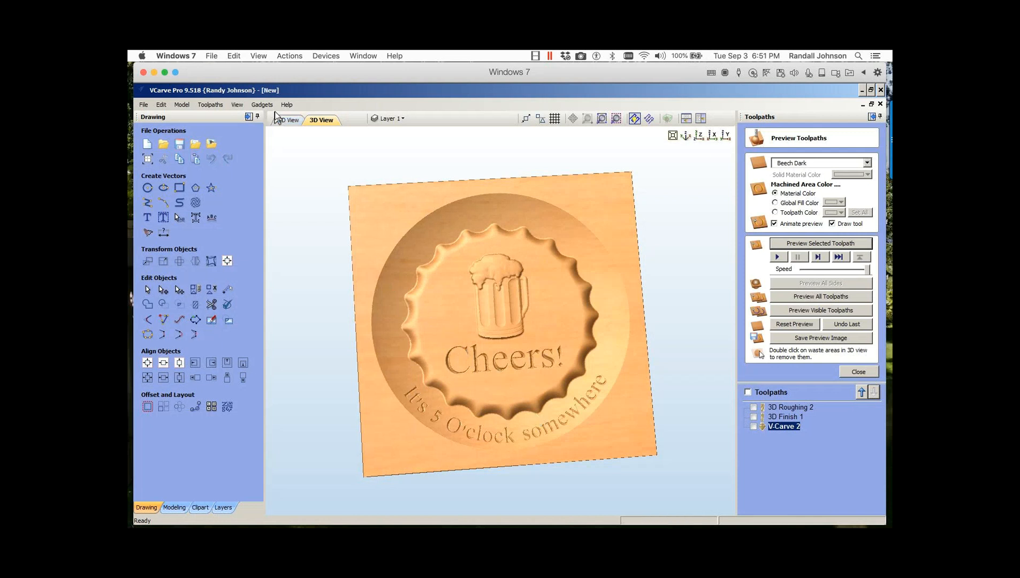
left_click(287, 120)
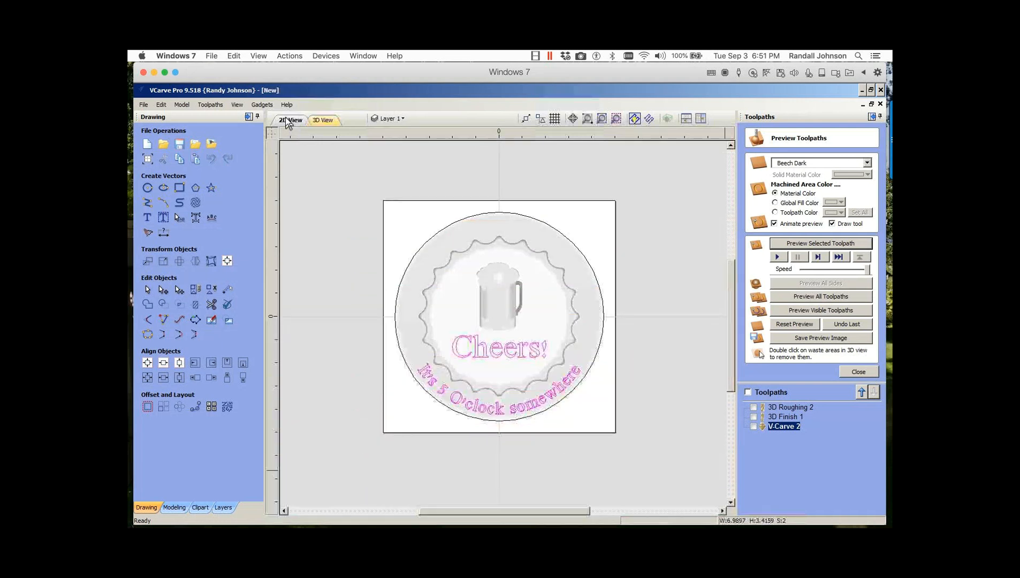
left_click(510, 213)
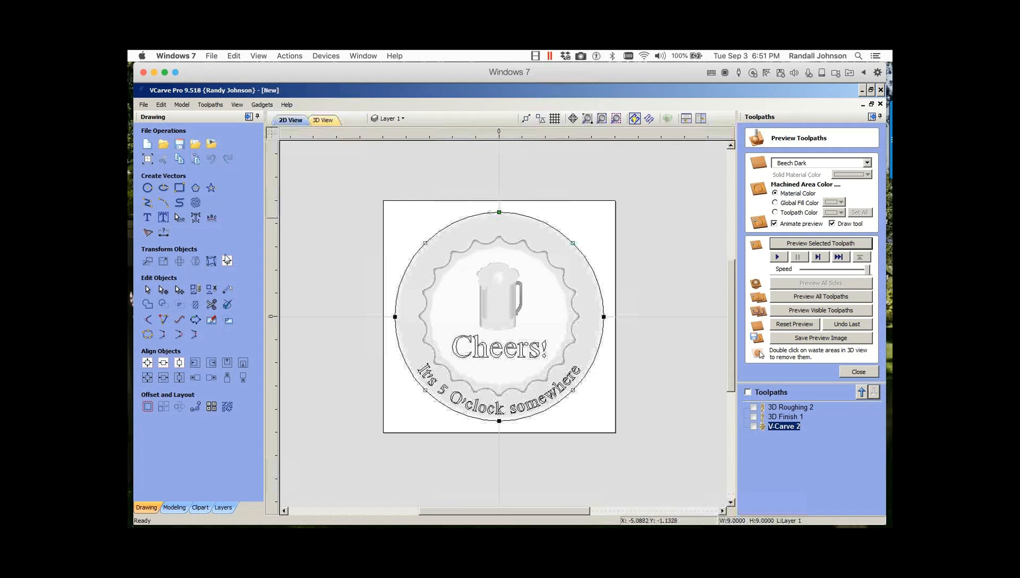
left_click(179, 217)
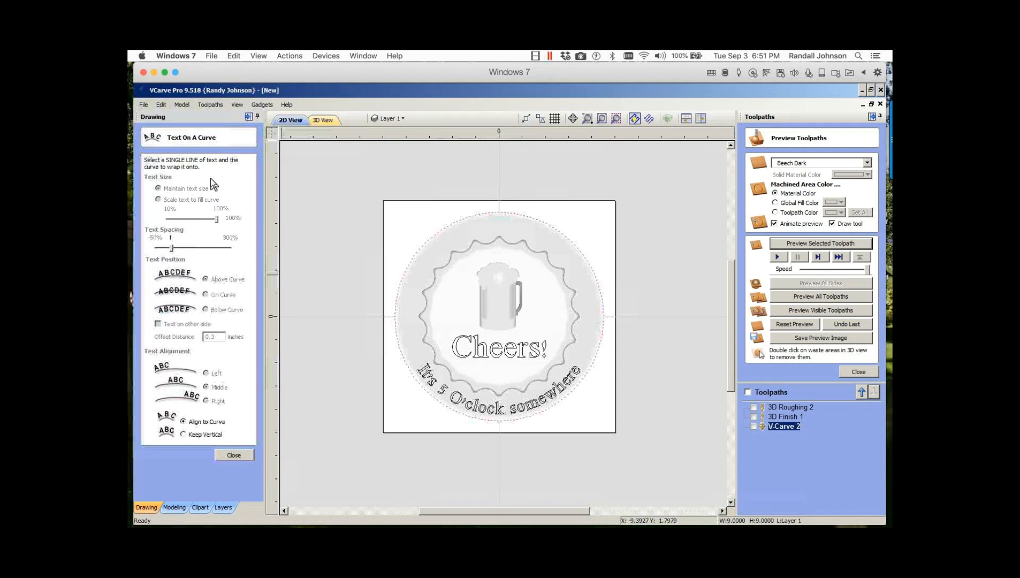
left_click(518, 214)
key("n")
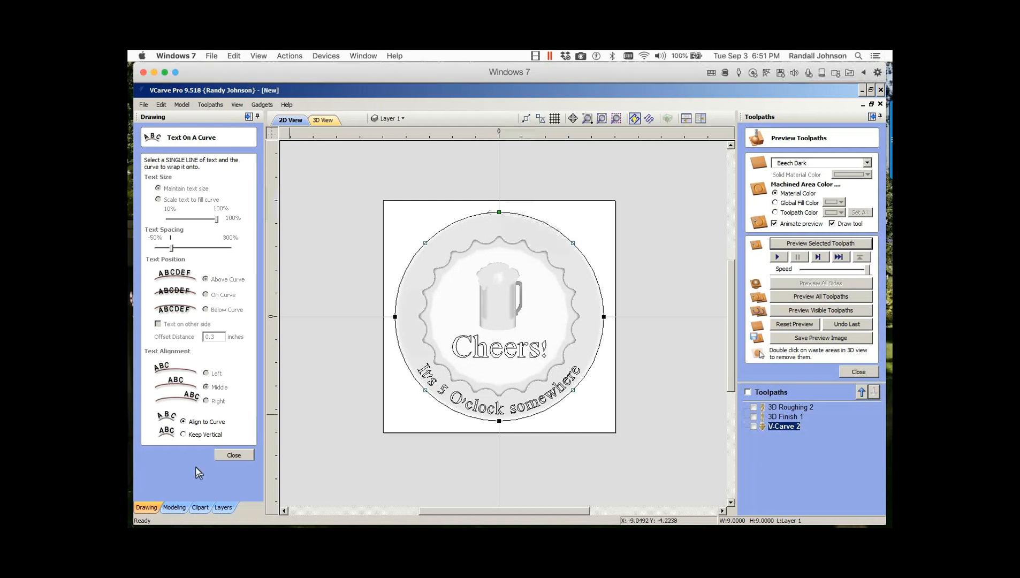
left_click(234, 455)
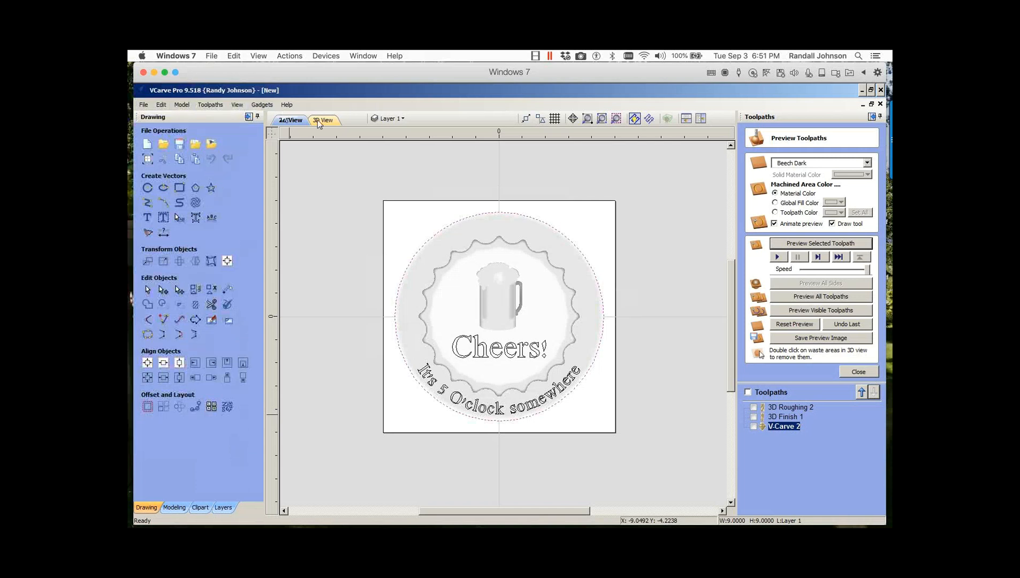
Step: Insert the Open_Book clipart from the Objects & People library folder into the plaque model
left_click(200, 507)
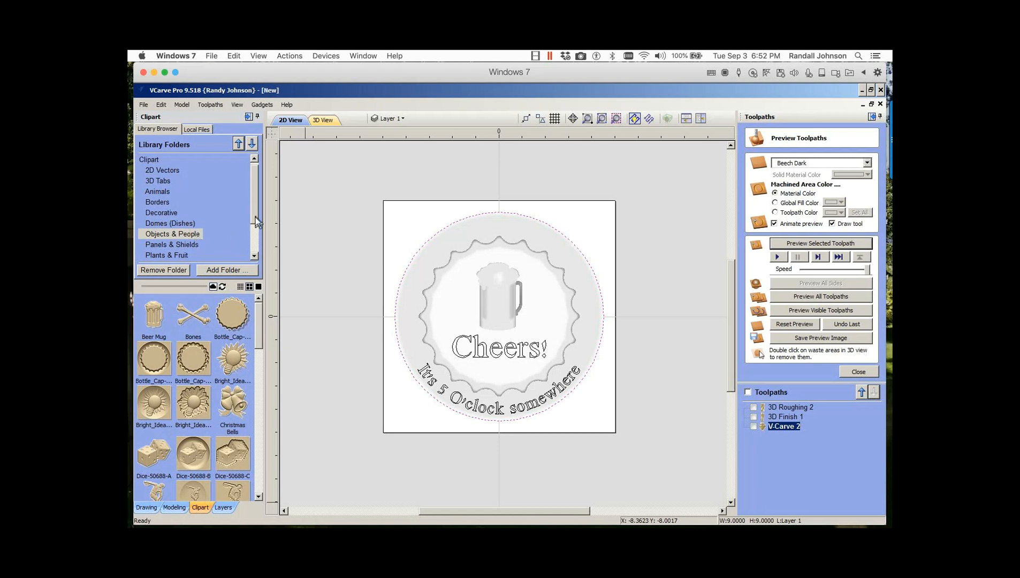
scroll(256, 222, "down", 1)
scroll(256, 224, "down", 1)
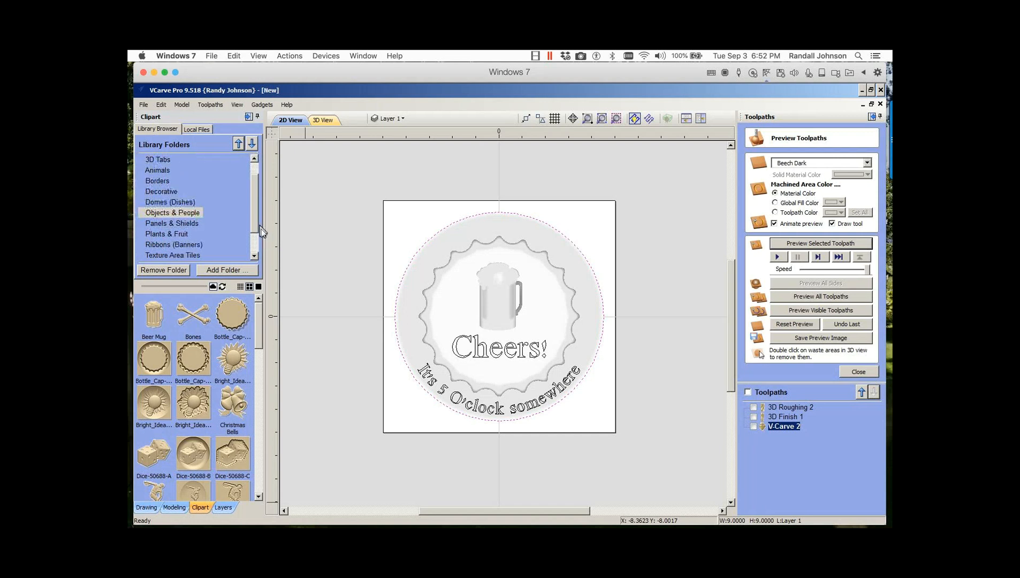
scroll(259, 235, "down", 1)
left_click_drag(260, 338, 268, 429)
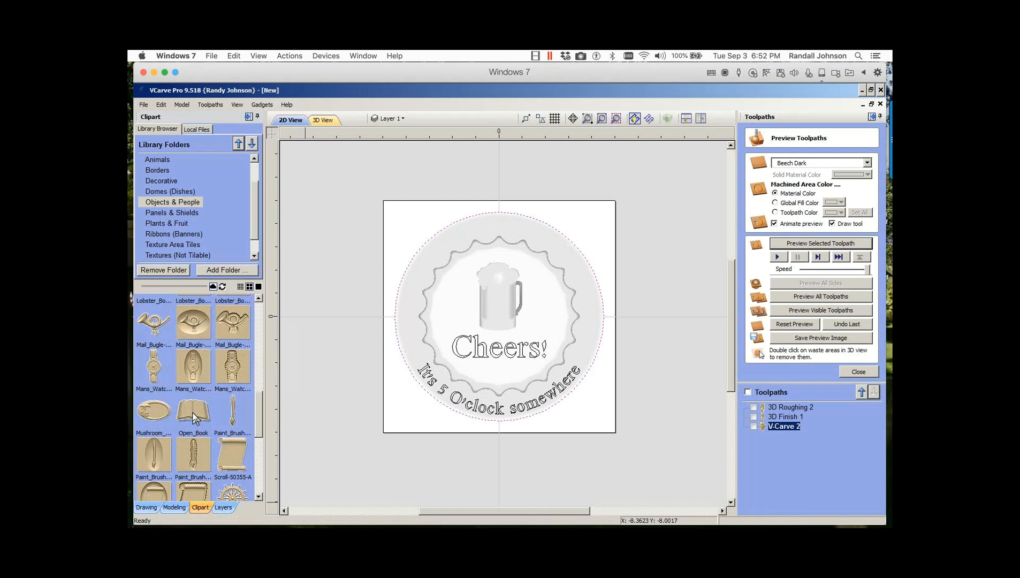
double_click(194, 419)
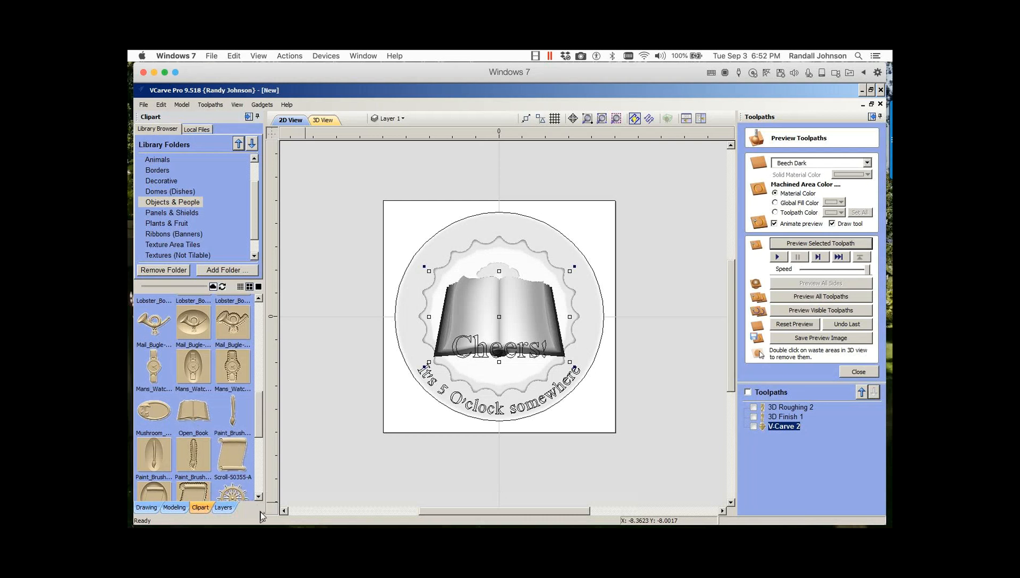
Step: Hide the Beer Mug and Bottle_Cap-50587-A components
left_click(177, 508)
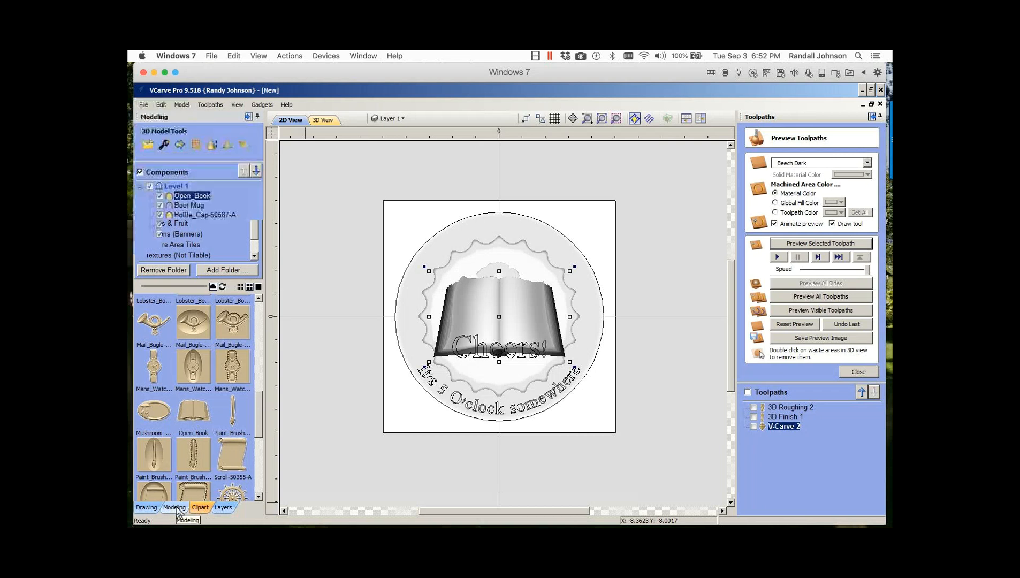
left_click(159, 205)
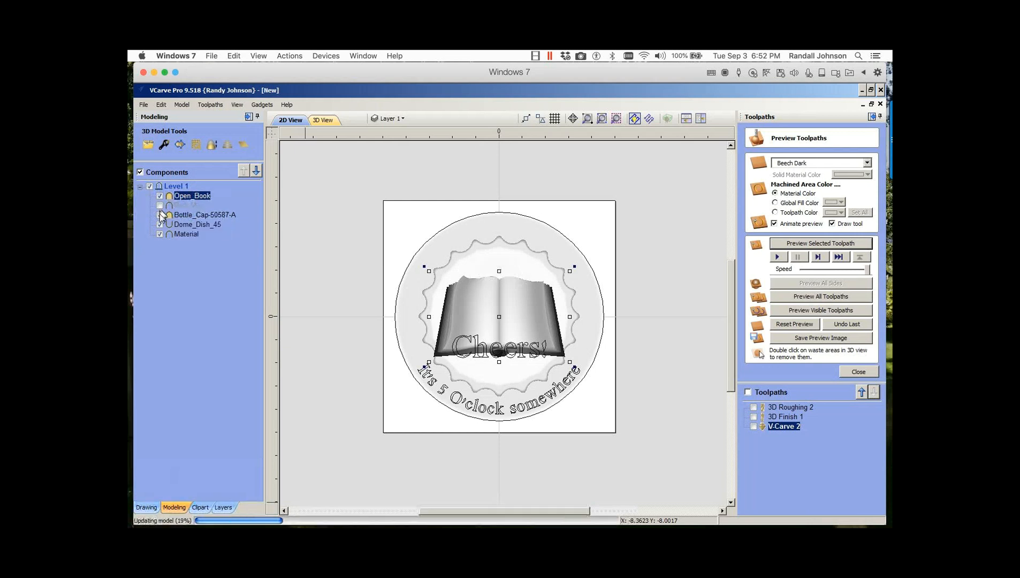
left_click(160, 215)
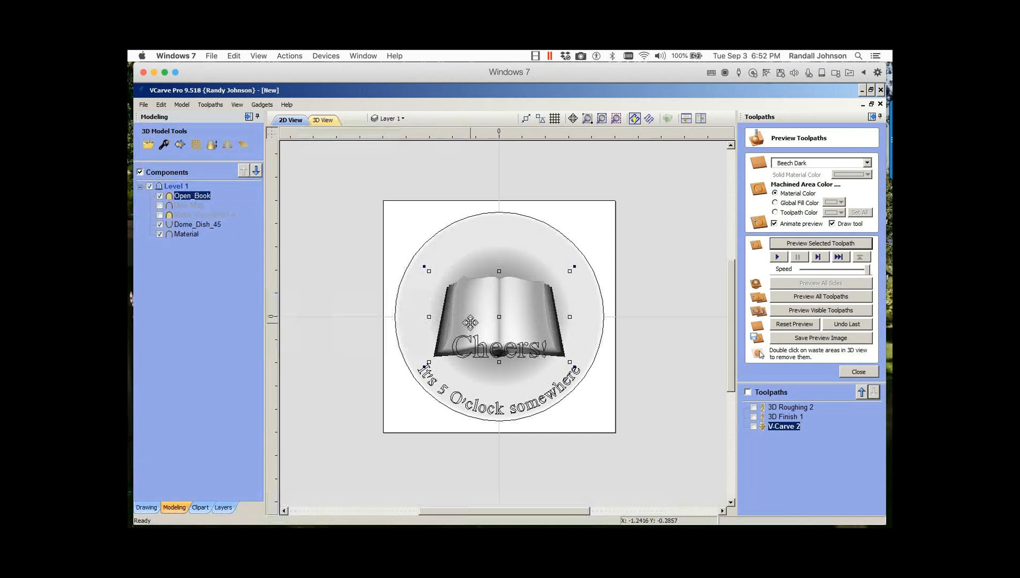
Step: Move the "Cheers!" and "It's 5 O'clock somewhere" text below the material, outside the plaque, and show the model in 3D
left_click(477, 360)
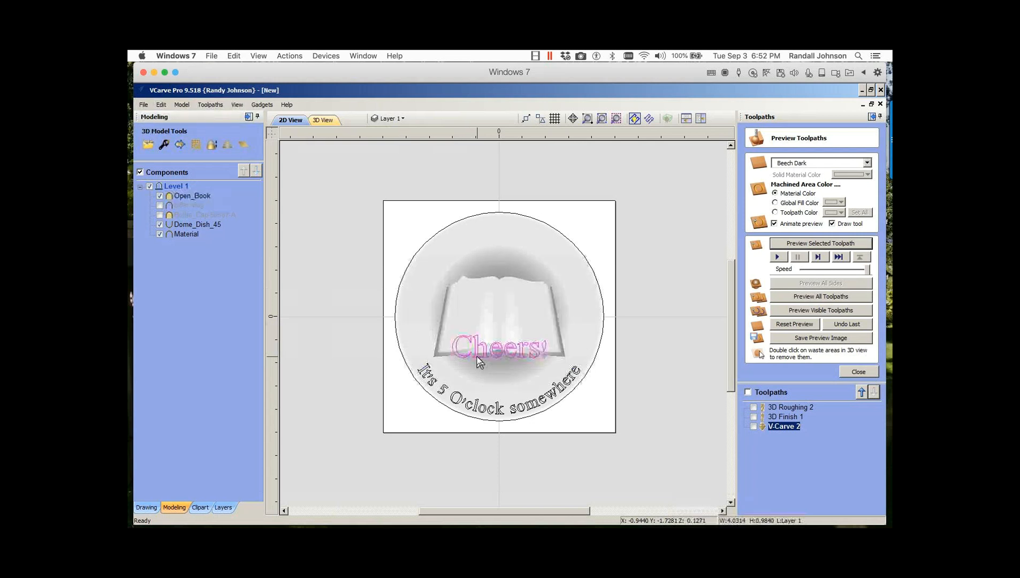
left_click(473, 401, "shift")
key("Escape")
left_click(477, 353, "shift")
left_click_drag(478, 353, 464, 481)
left_click(323, 120)
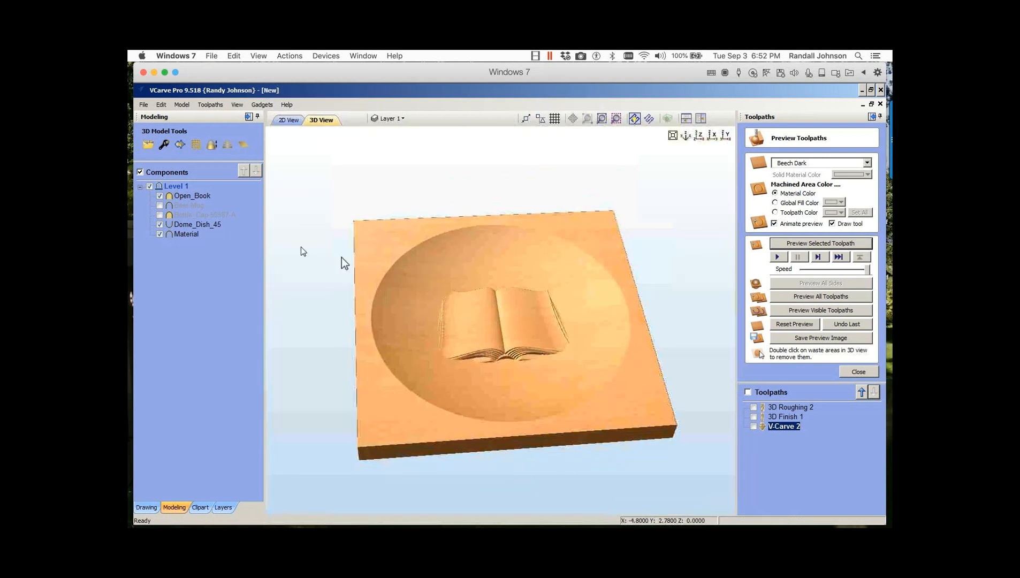
Step: Raise the Open_Book component's base height, trying 0.25 and 0.3 before setting it to 0.35 inches, and inspect the model in 3D
double_click(169, 195)
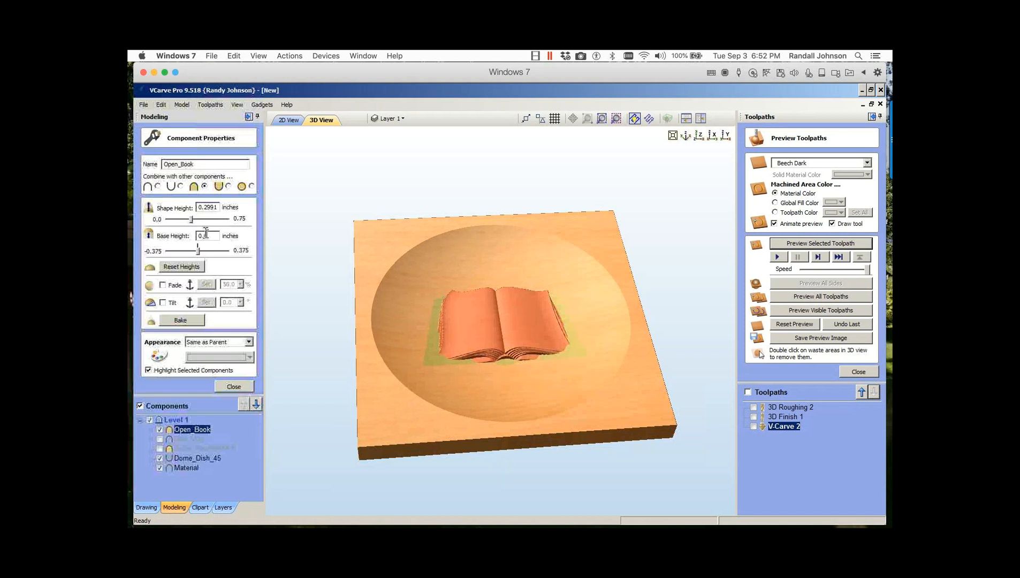
left_click(211, 236)
key("BackSpace")
type("25")
key("Return")
key("BackSpace")
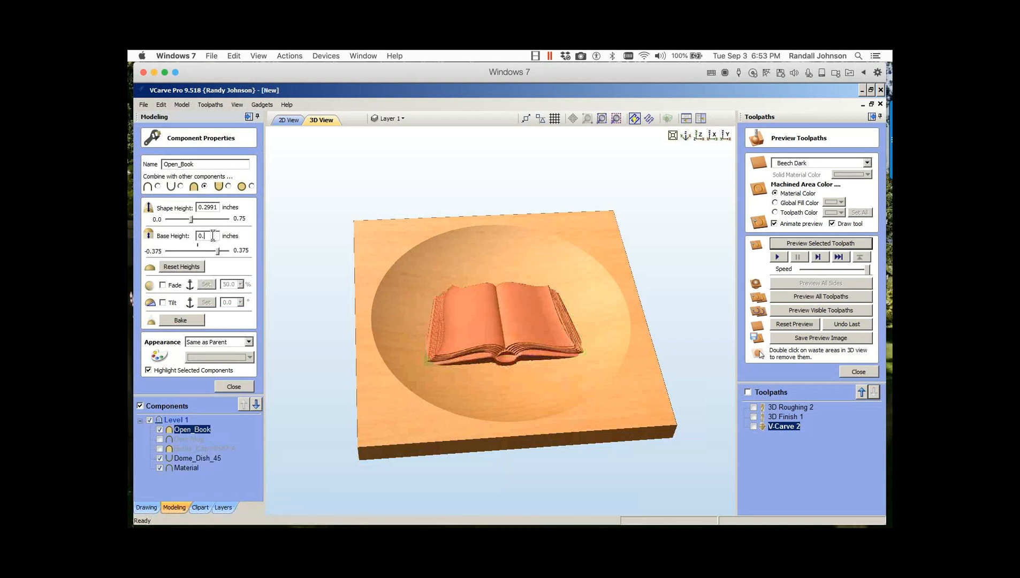
type("3")
key("Return")
type("5")
key("Return")
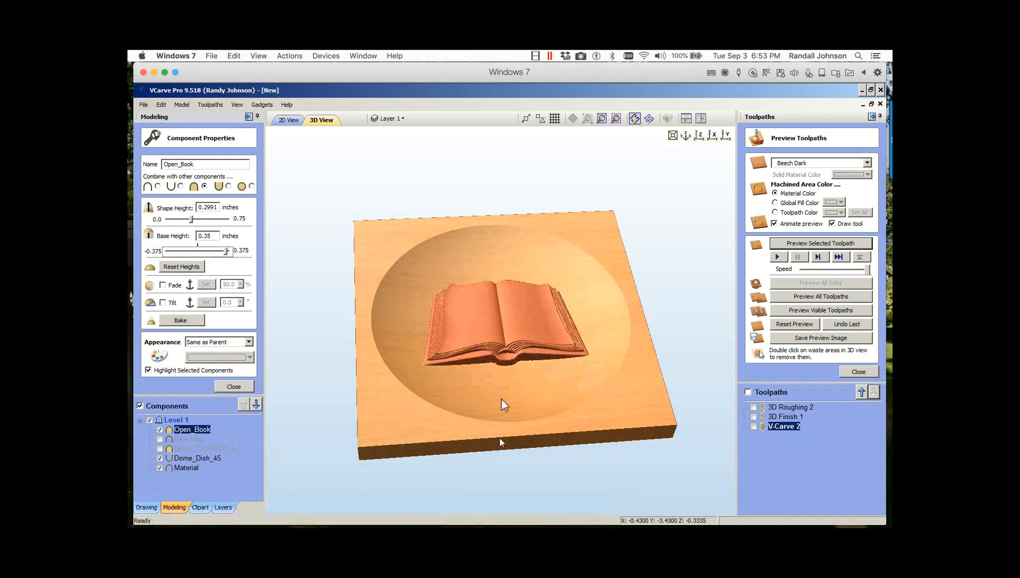
left_click_drag(492, 370, 505, 333)
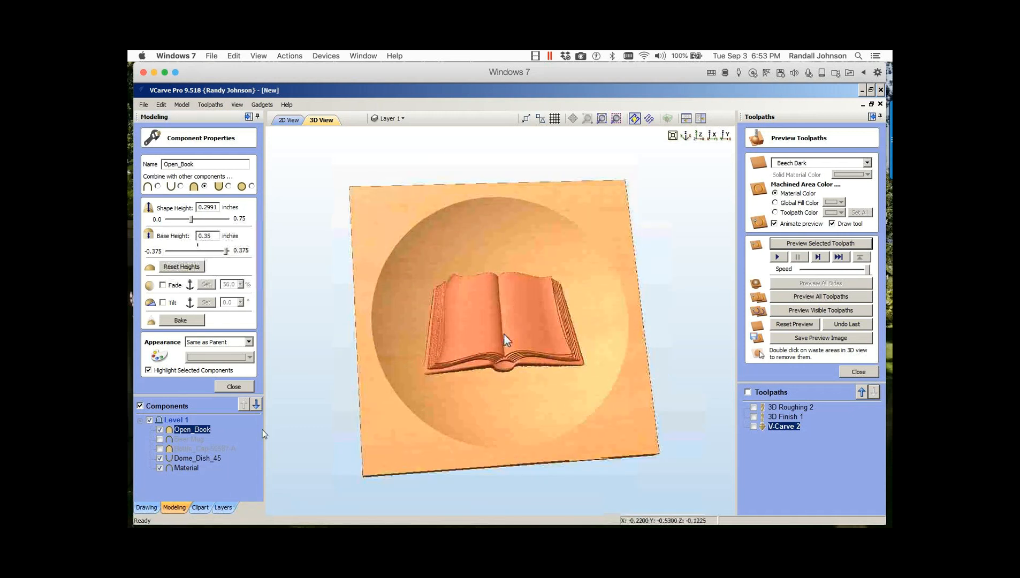
Step: Add the Wedding_Rings clipart to the model and close its component properties
left_click(200, 507)
left_click_drag(257, 437, 264, 472)
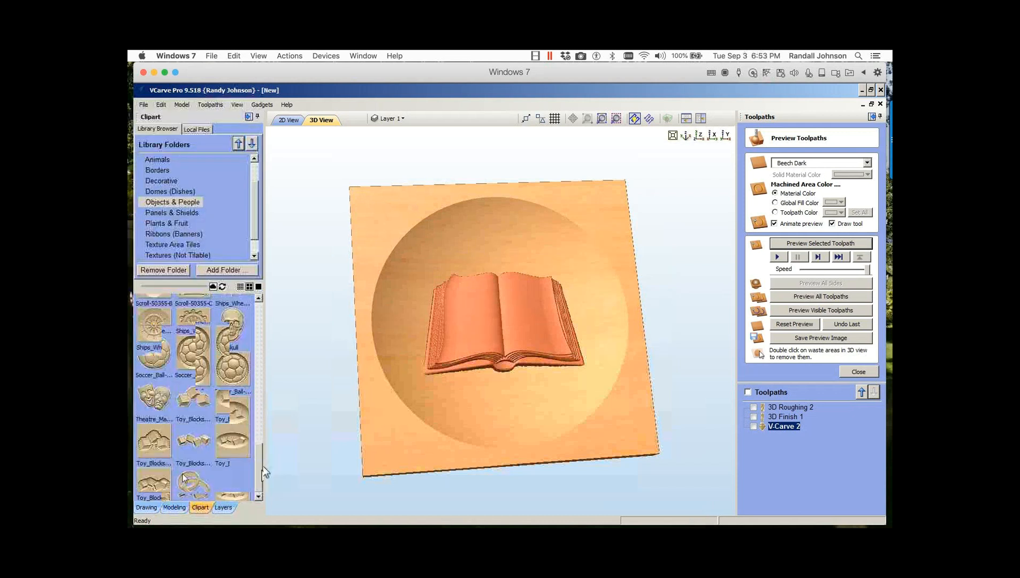
double_click(185, 475)
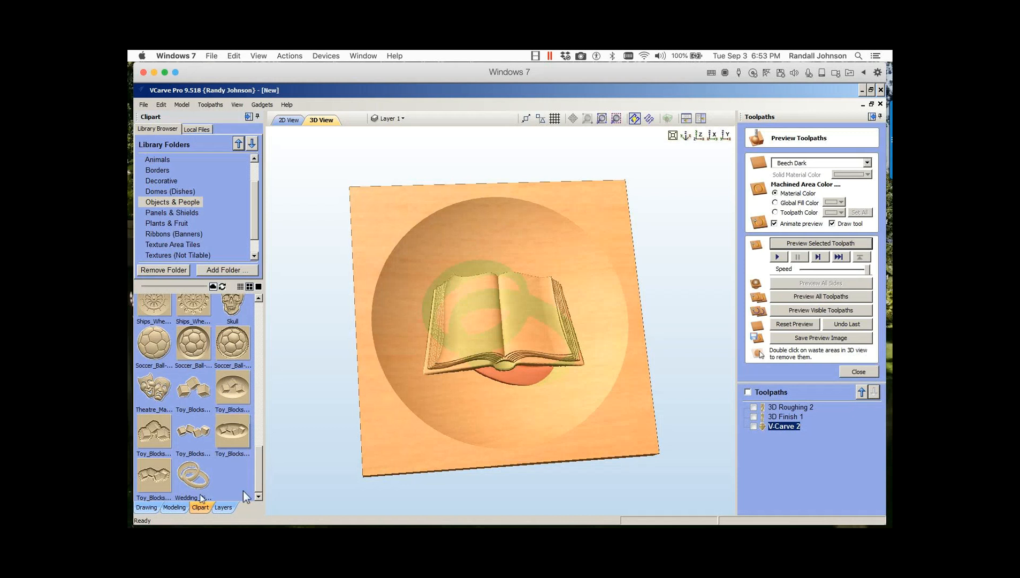
left_click(169, 506)
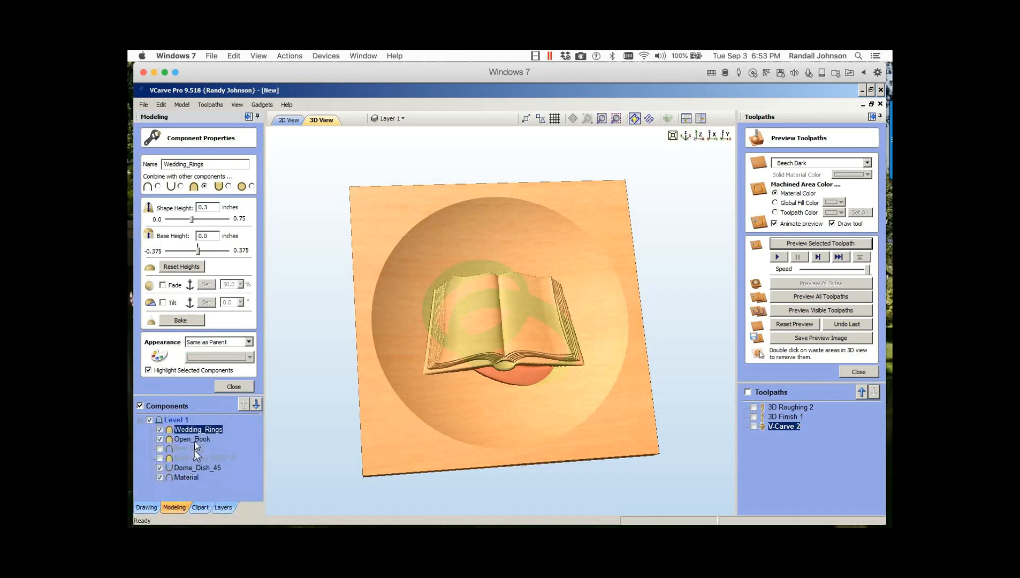
left_click(238, 384)
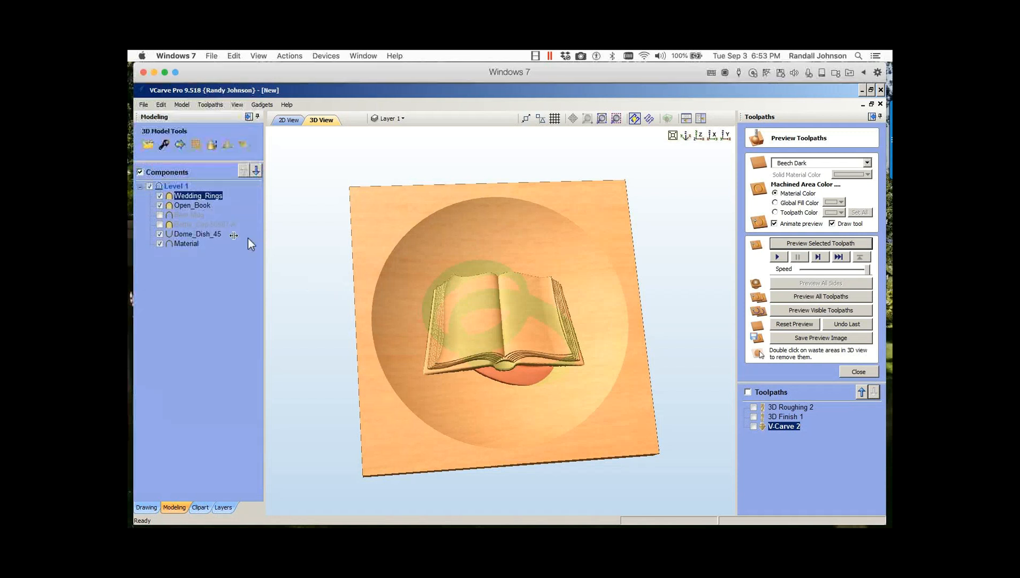
Step: Hide the Dome_Dish_45 and Material components and check the combine mode options for Wedding_Rings
left_click(160, 235)
left_click(160, 244)
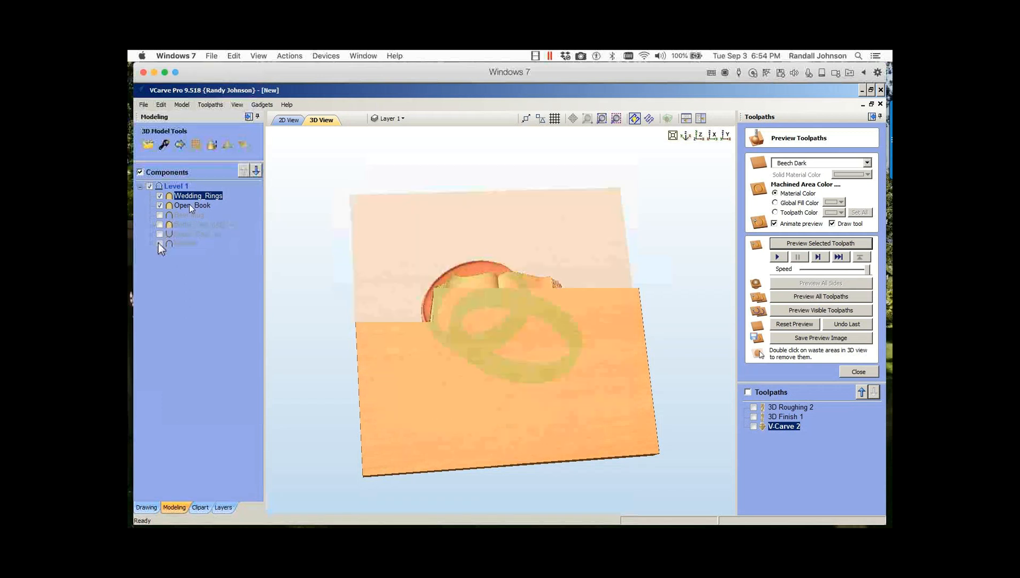
right_click(170, 196)
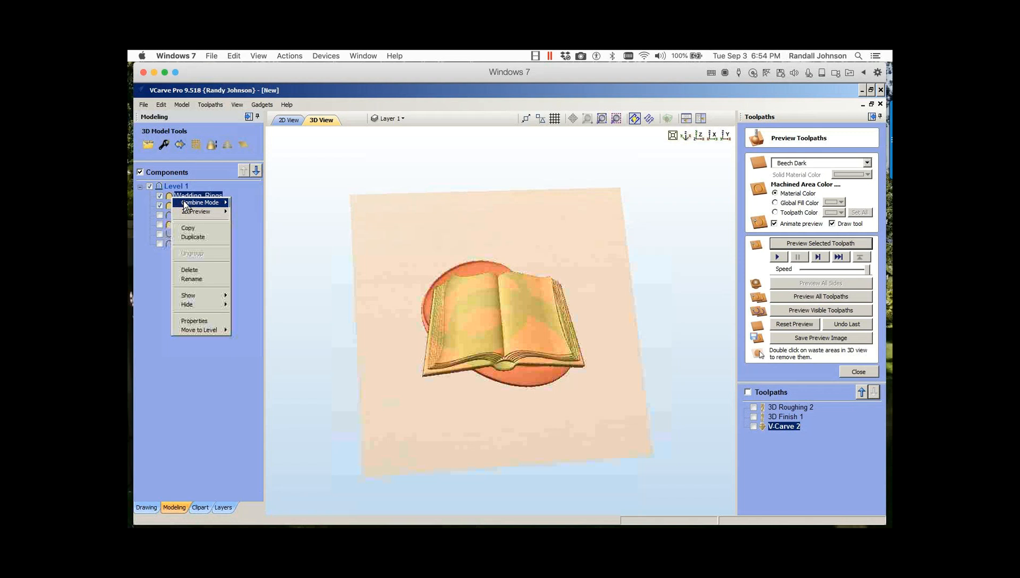
mouse_move(185, 203)
left_click(303, 204)
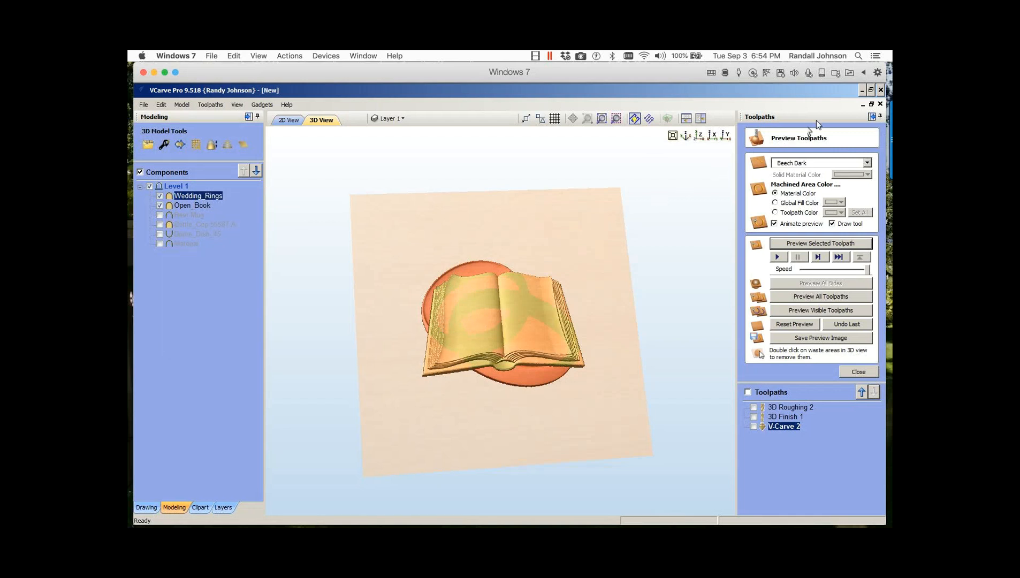
left_click(863, 104)
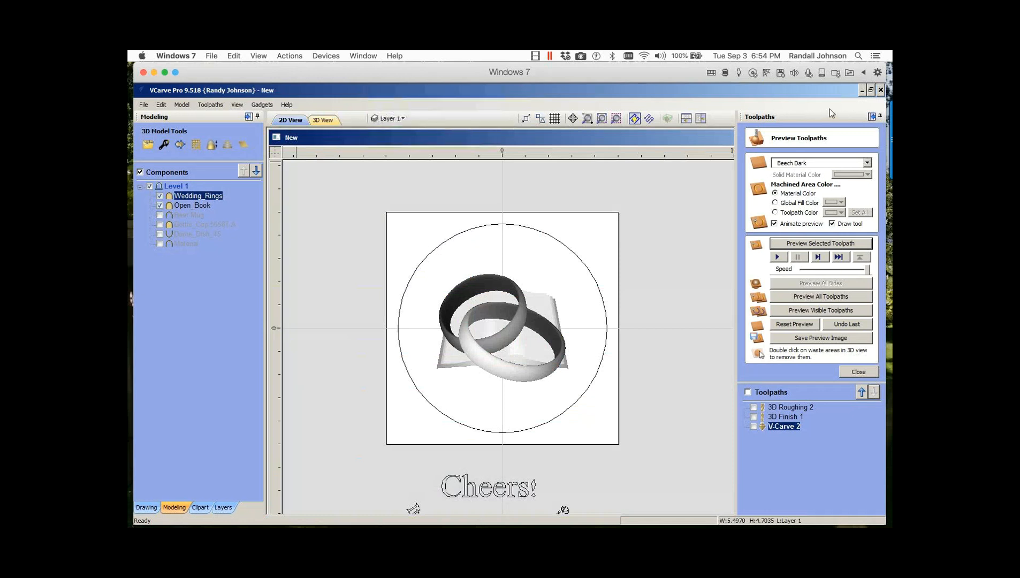
left_click(862, 90)
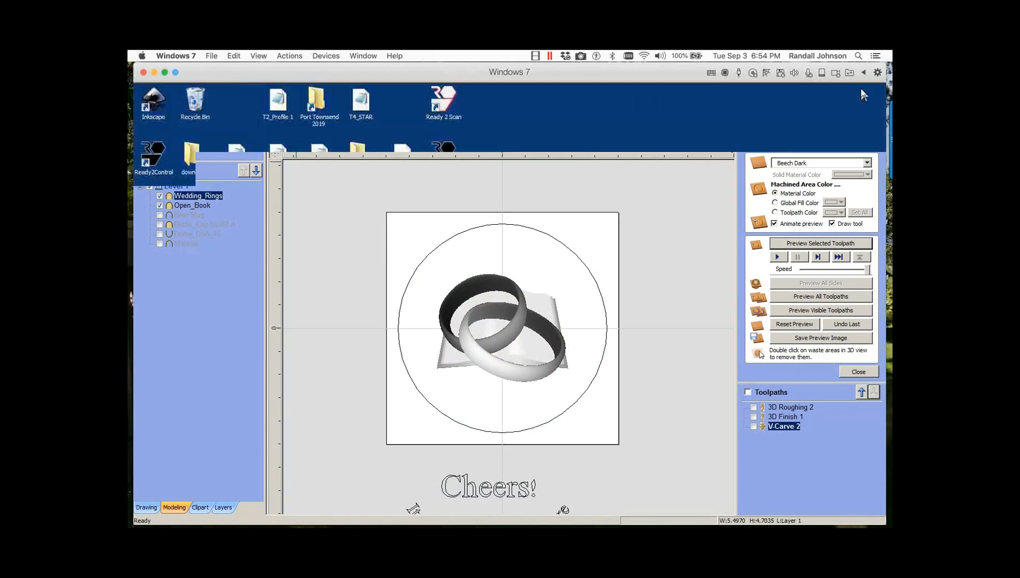
left_click(318, 94)
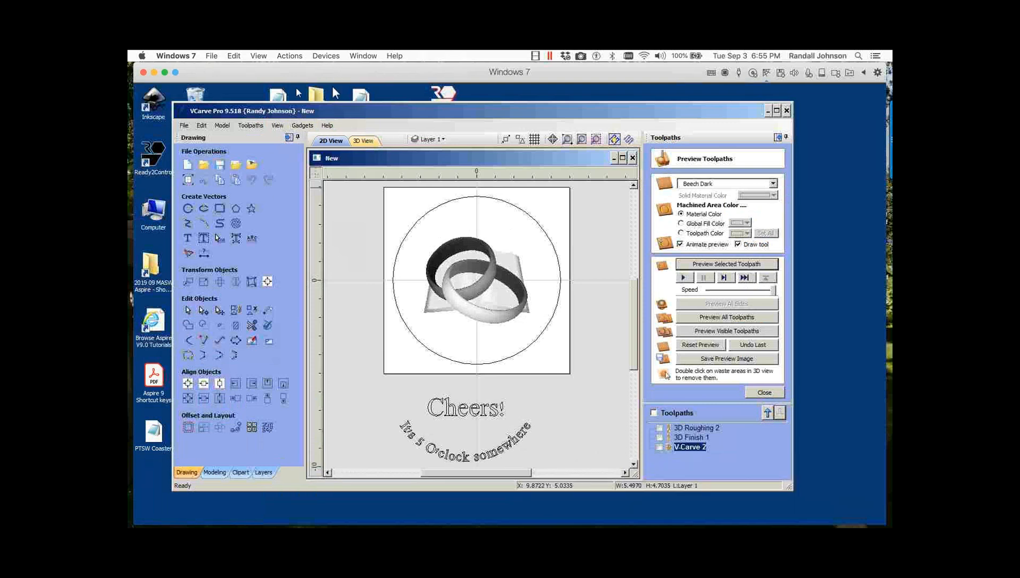
left_click(183, 126)
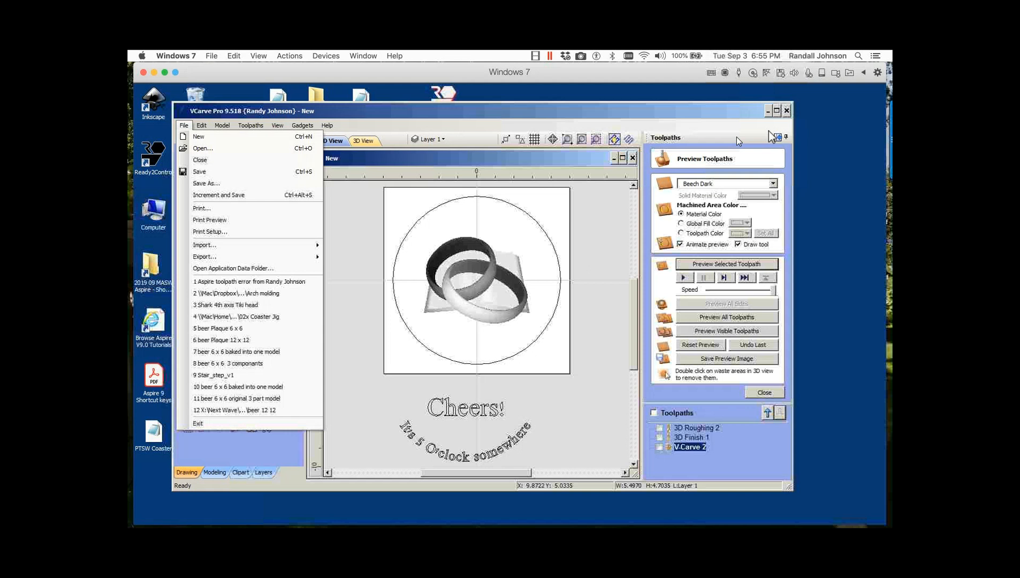
left_click(768, 131)
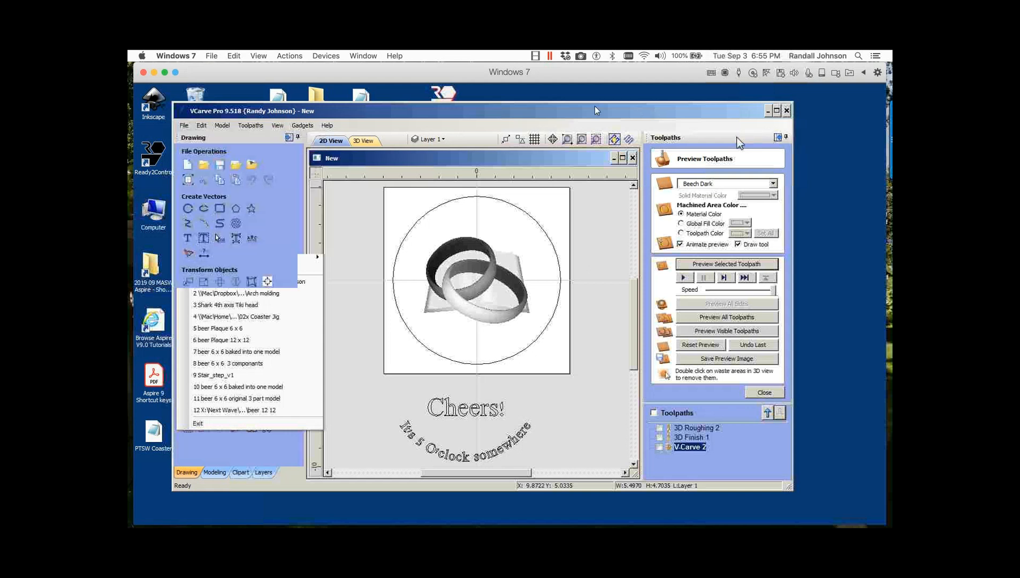
left_click_drag(580, 107, 594, 130)
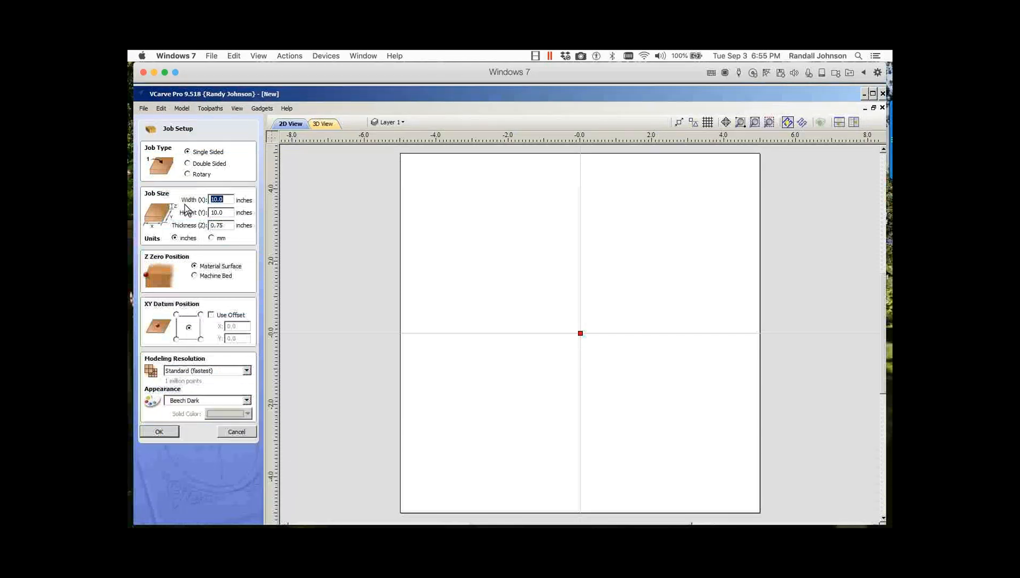
Step: Create the new job with a material thickness of 1 inch and open its 3D component list
double_click(231, 226)
type("1")
key("Tab")
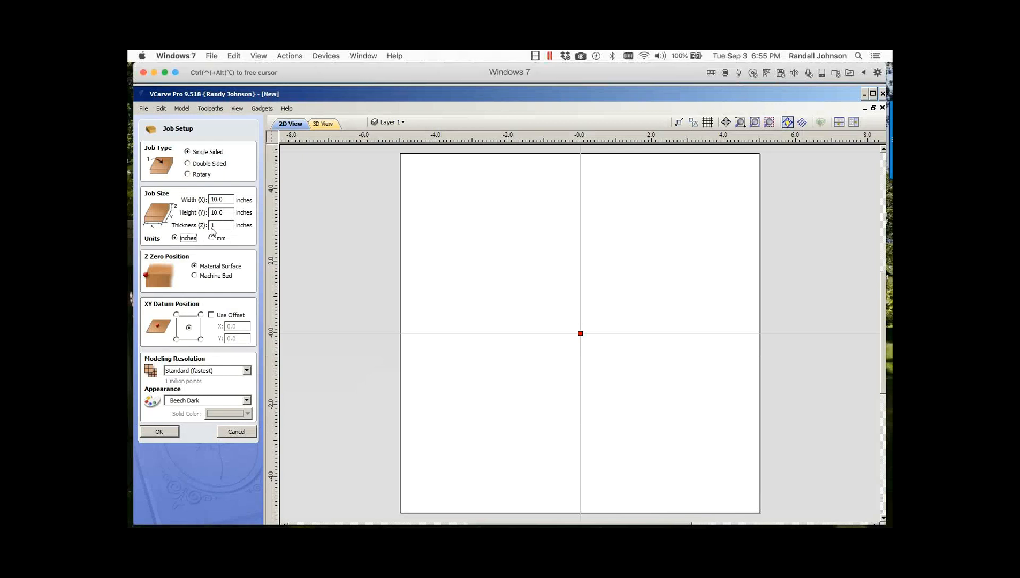
left_click(163, 431)
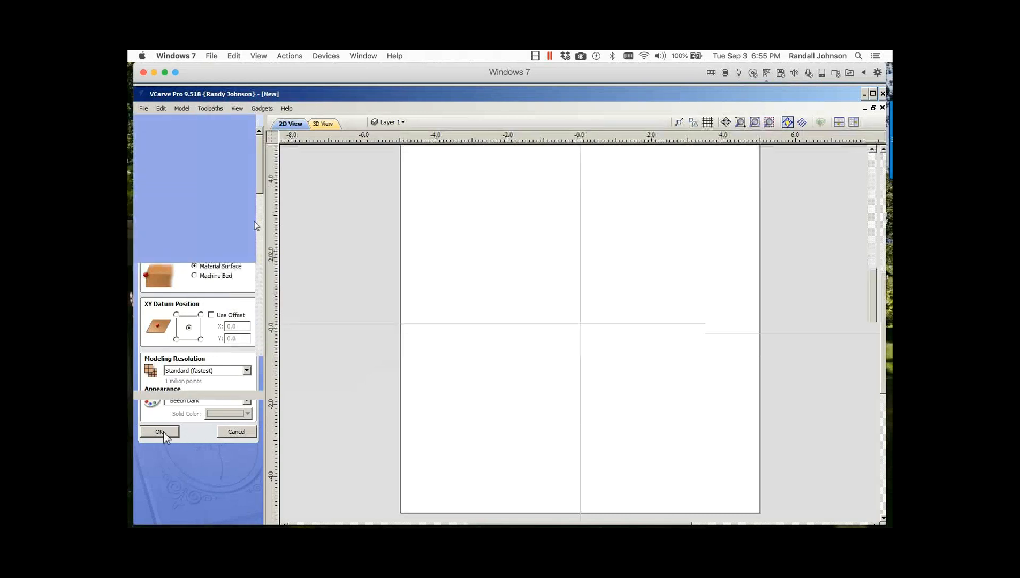
left_click(175, 513)
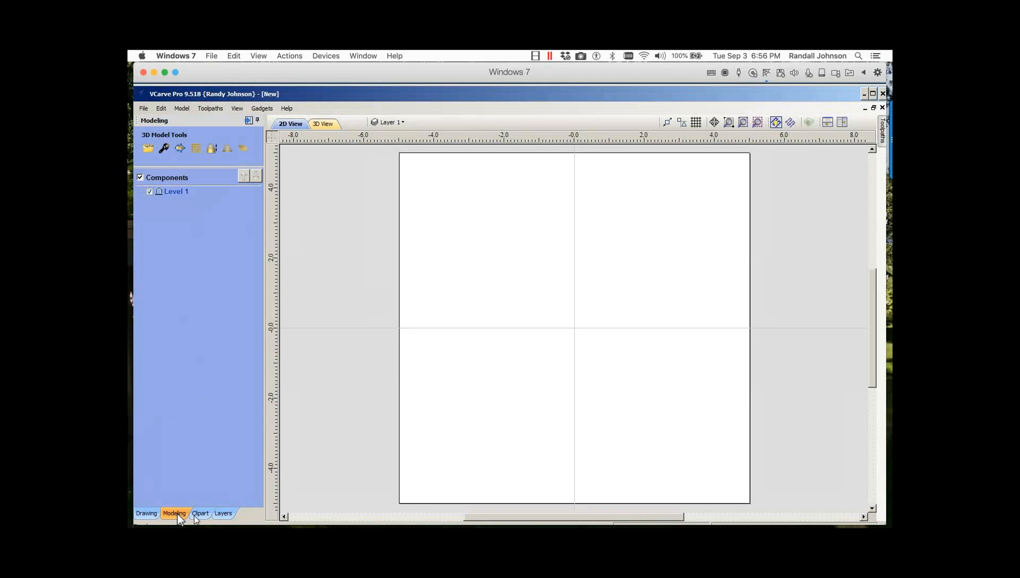
Step: Add the Open_Book model from the Objects & People clipart folder to the empty job
left_click(204, 515)
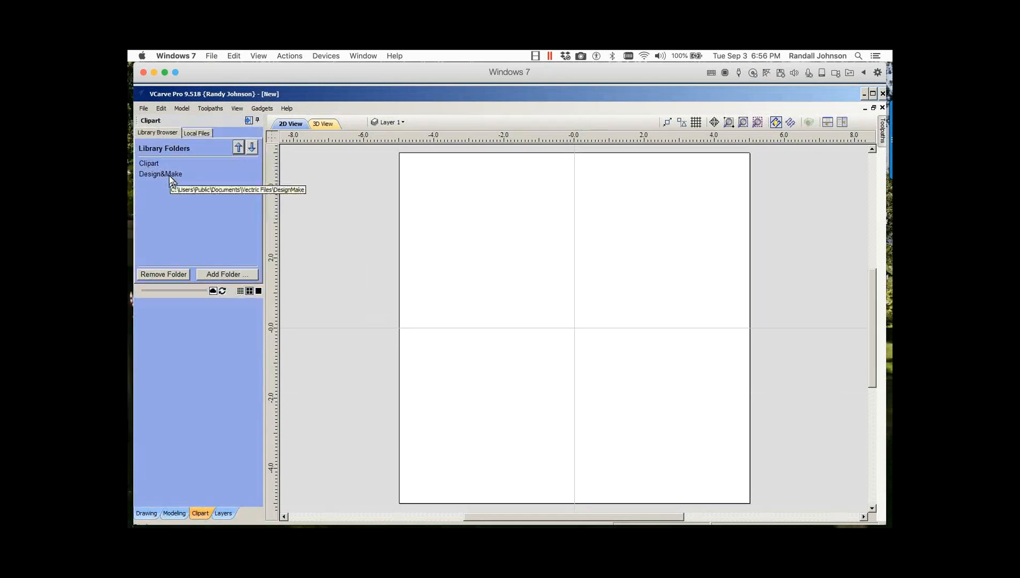
left_click(156, 163)
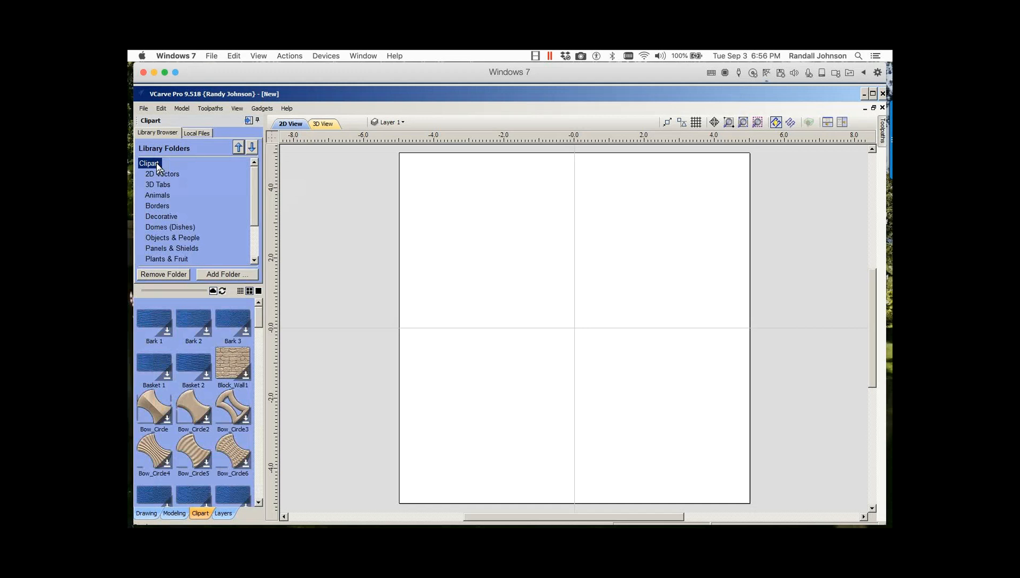
left_click(193, 240)
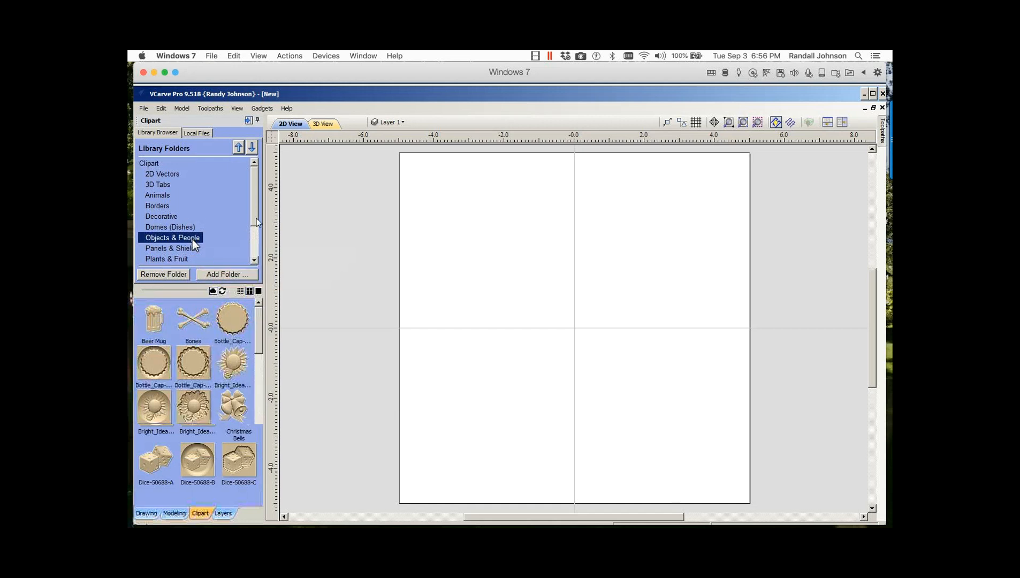
left_click_drag(261, 342, 261, 381)
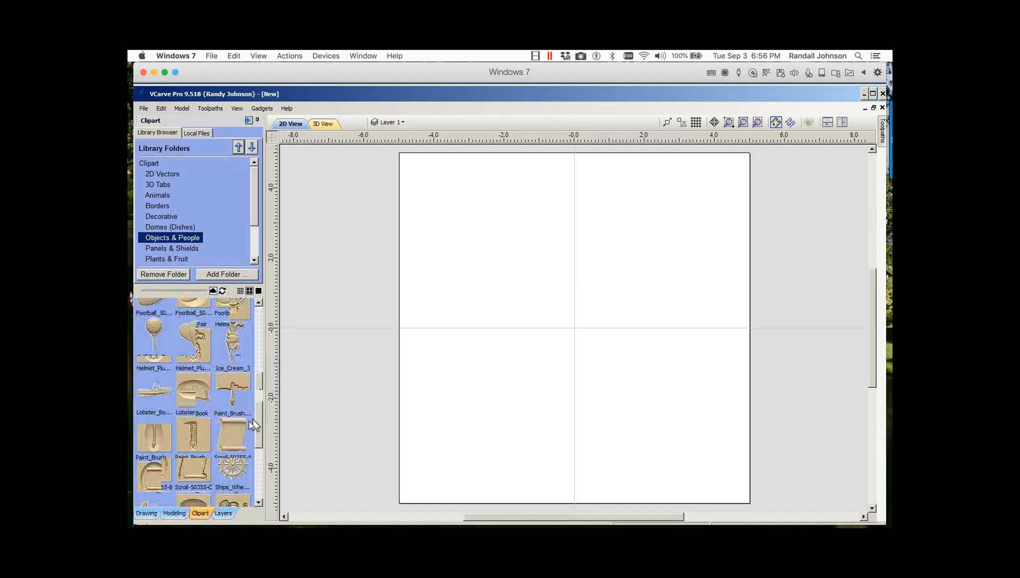
scroll(249, 421, "down", 5)
left_click_drag(190, 382, 534, 374)
left_click_drag(470, 396, 425, 440)
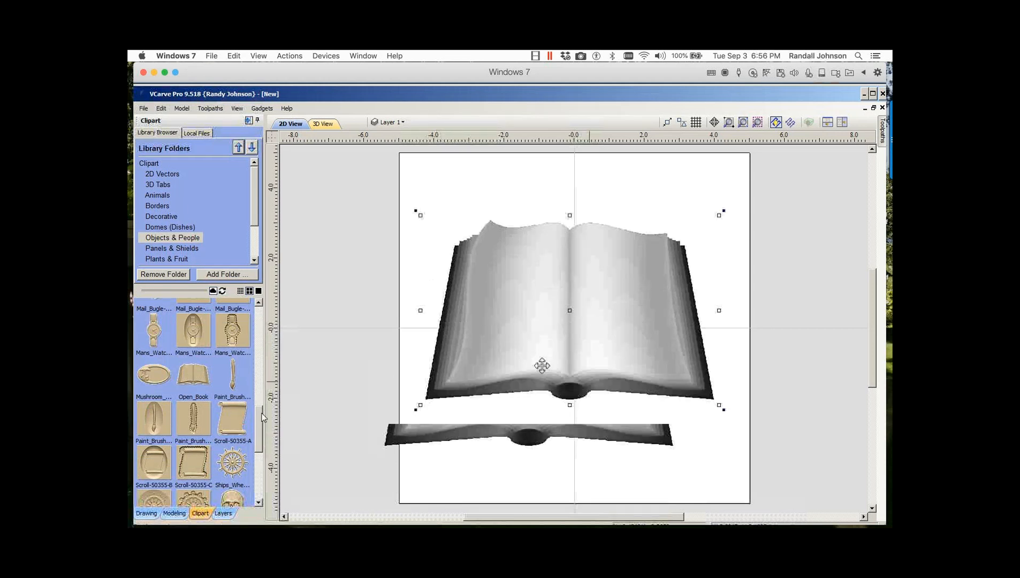
Step: Add the Wedding_Rings clipart, plus the Dome_Dish_45 dome from the Domes (Dishes) folder, on top of the book
left_click_drag(260, 418, 261, 463)
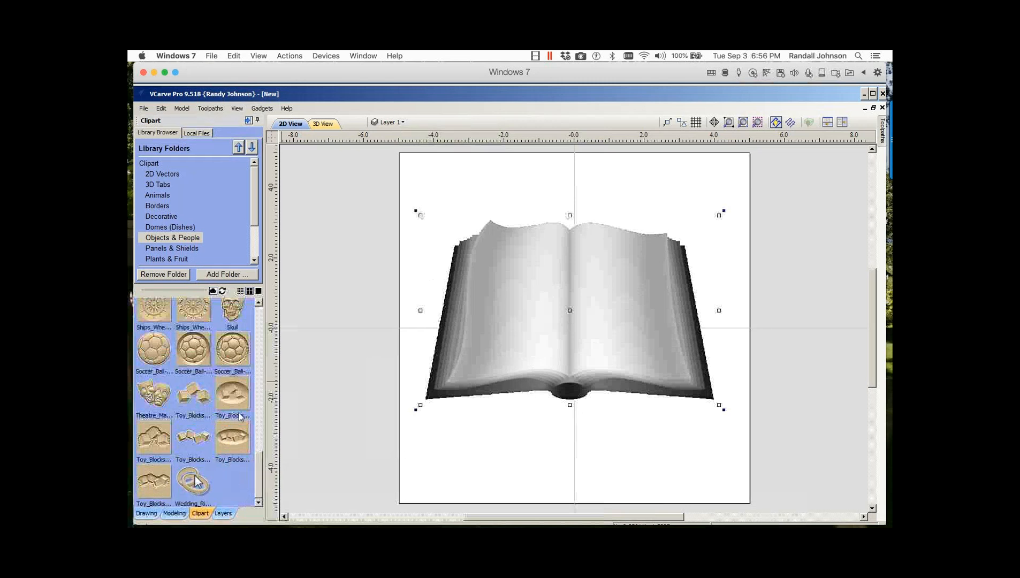
double_click(195, 481)
left_click(166, 225)
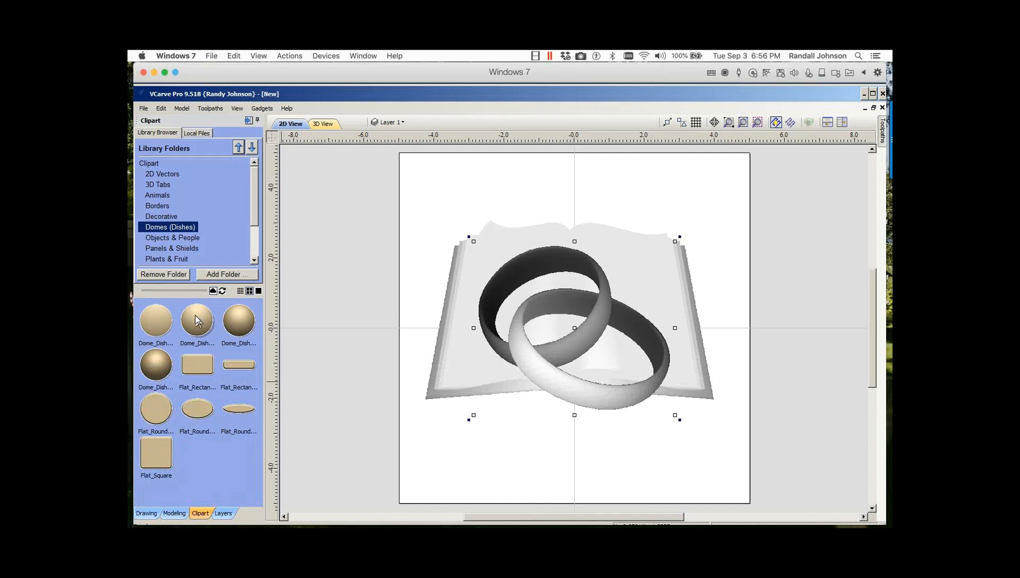
double_click(197, 321)
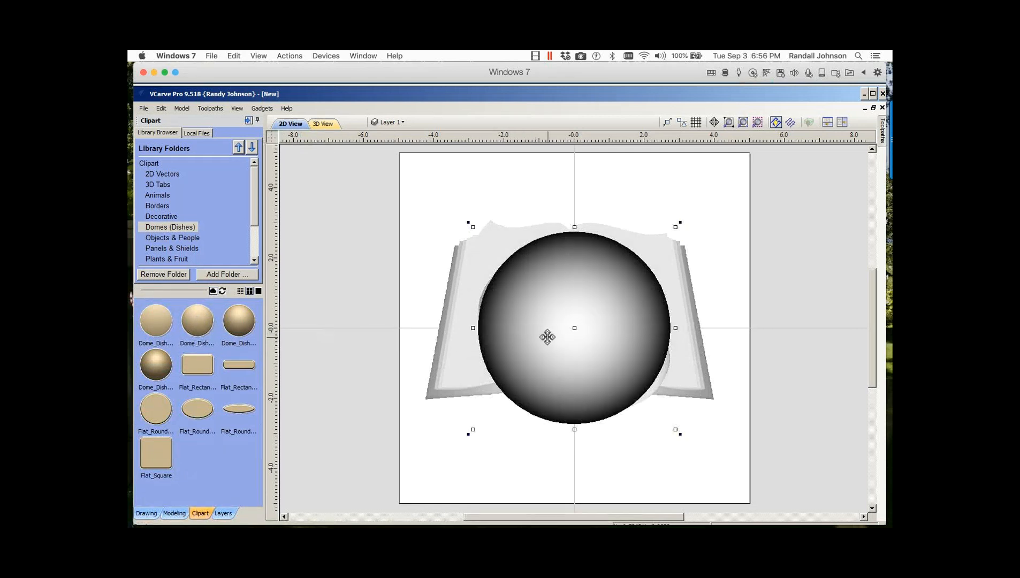
Step: Display the component list, move Dome_Dish_45 off the rings and try bringing Wedding_Rings to the front
left_click(175, 513)
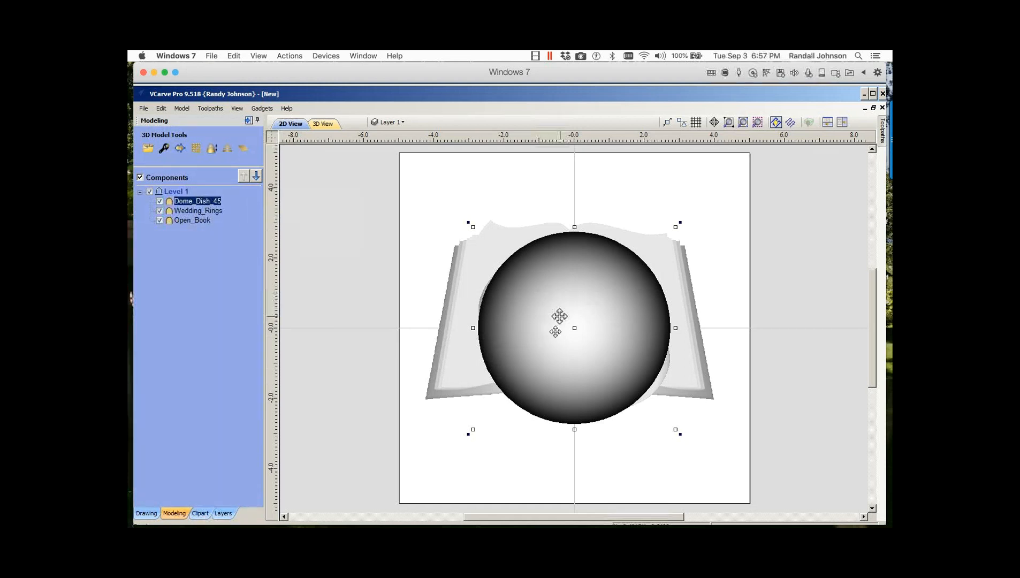
mouse_move(546, 335)
left_mouse_down()
mouse_move(612, 366)
mouse_move(675, 364)
left_mouse_up()
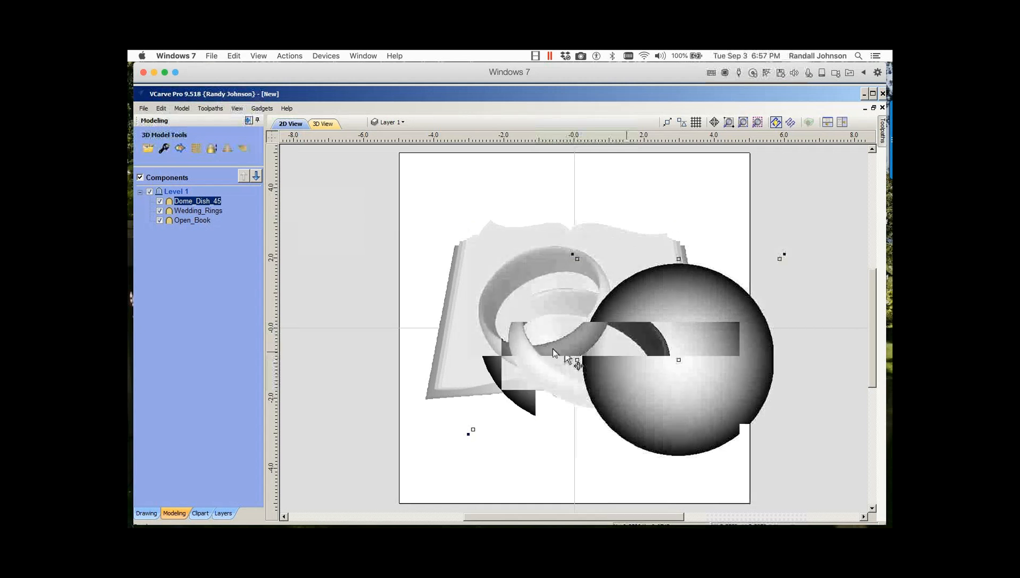
right_click(553, 349)
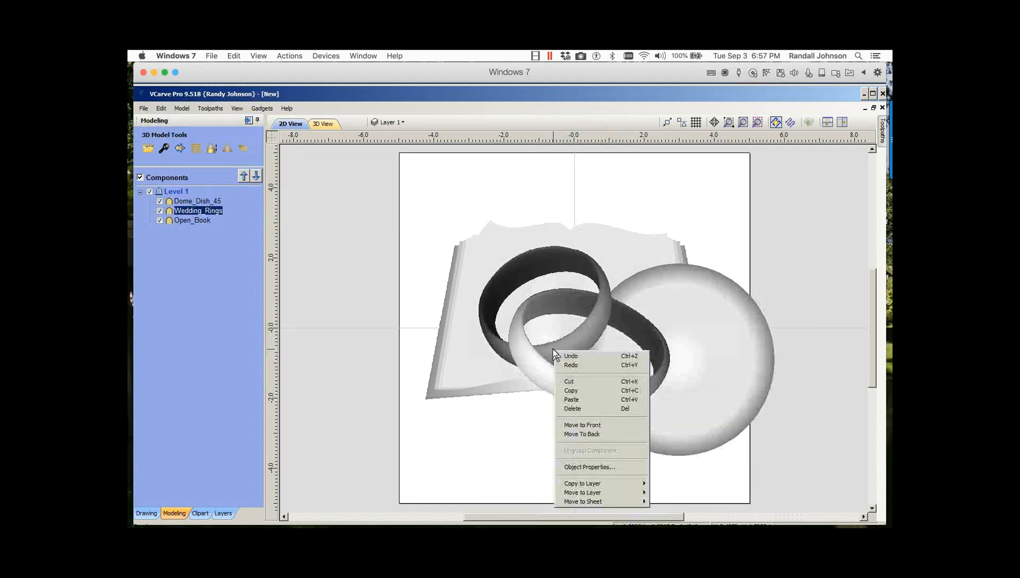
left_click(583, 425)
left_click(686, 361)
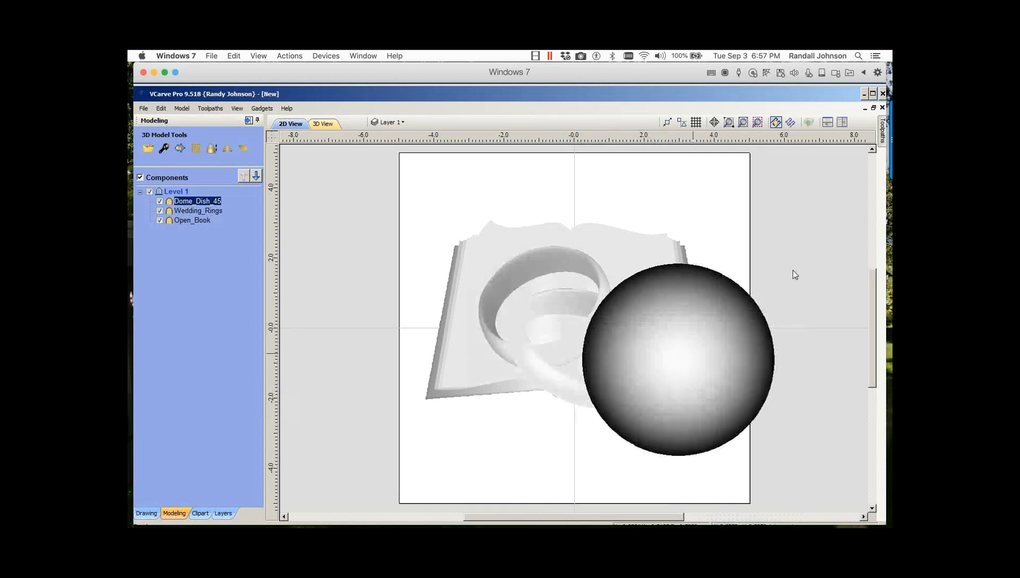
left_click(793, 271)
Step: Shrink Dome_Dish_45 to about 3 inches across and place it on the book's right page
left_click(696, 356)
left_click(698, 359)
left_click_drag(694, 360, 631, 326)
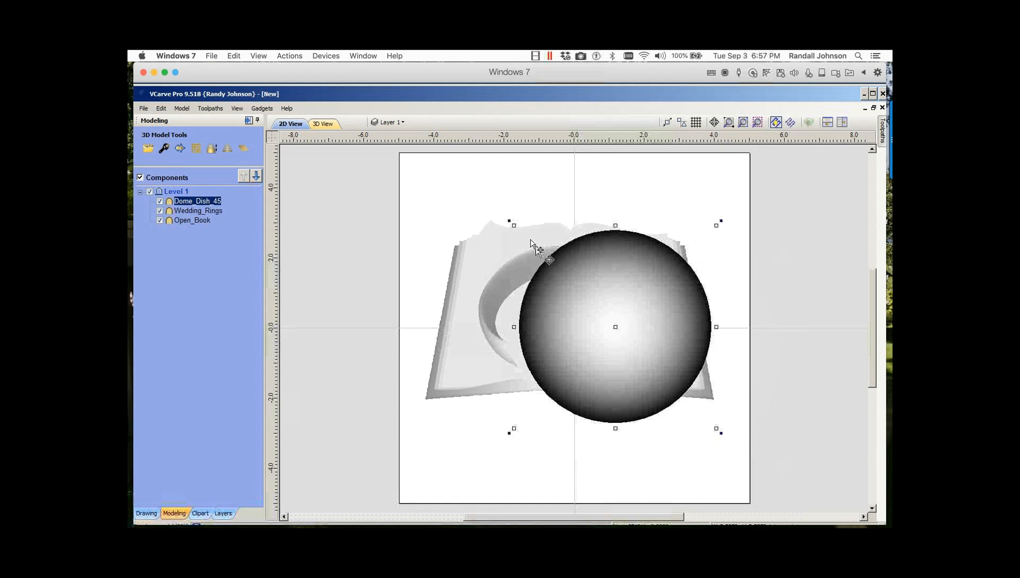
left_click_drag(514, 225, 578, 289)
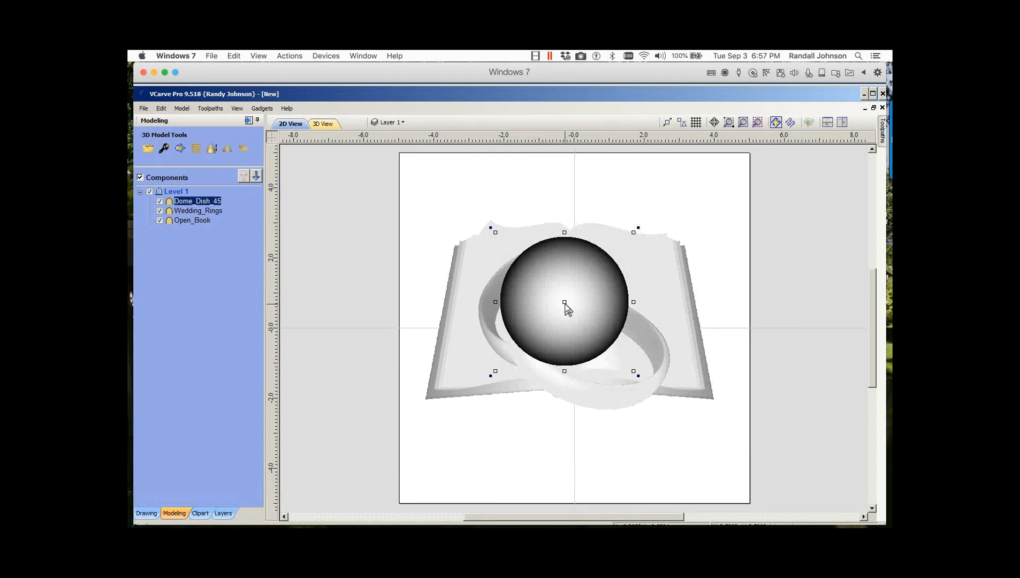
left_click_drag(565, 303, 619, 307)
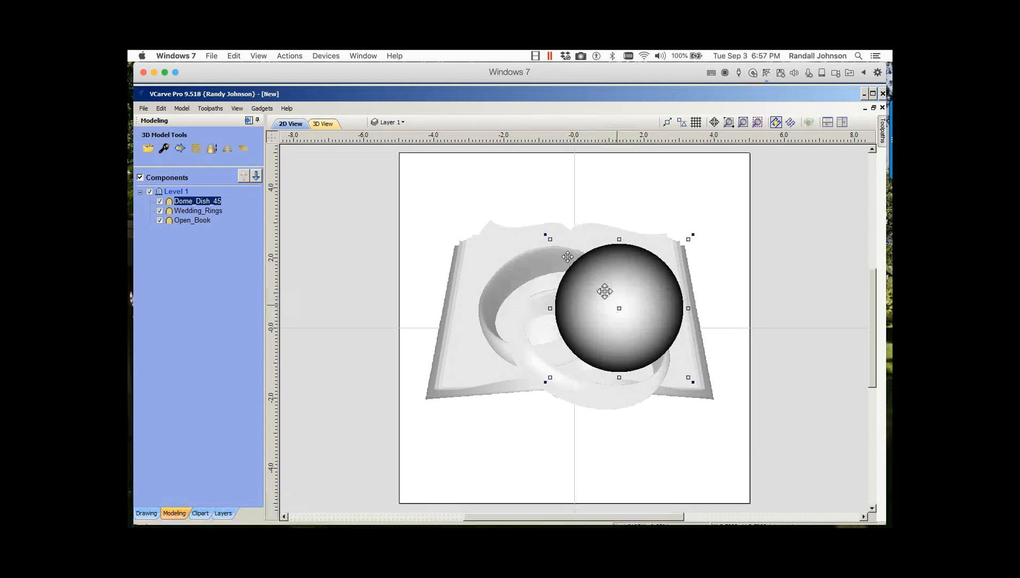
left_click_drag(551, 240, 572, 260)
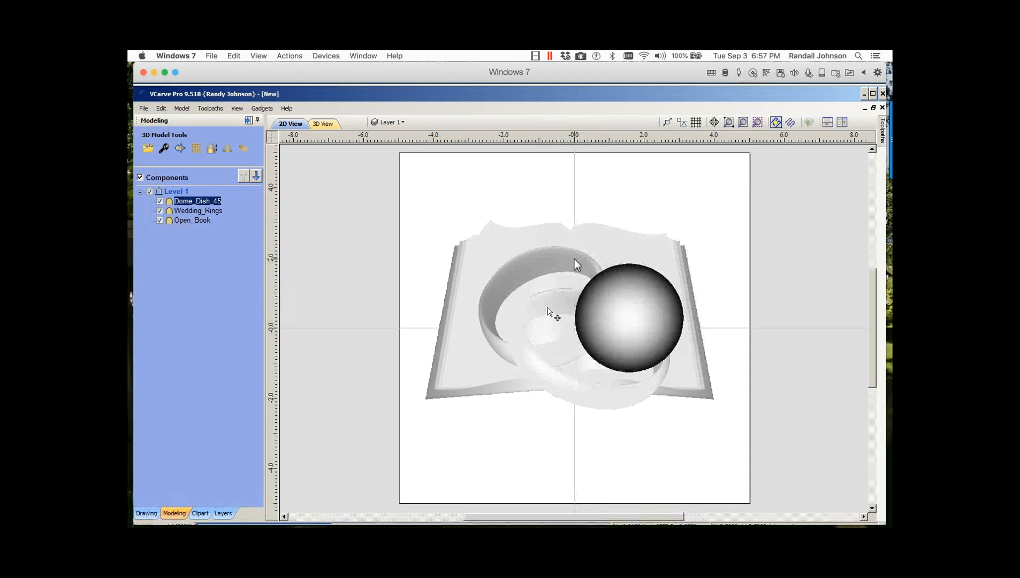
Step: Shrink Wedding_Rings to about 2 inches wide and centre it inside the dome on the right page
left_click(551, 347)
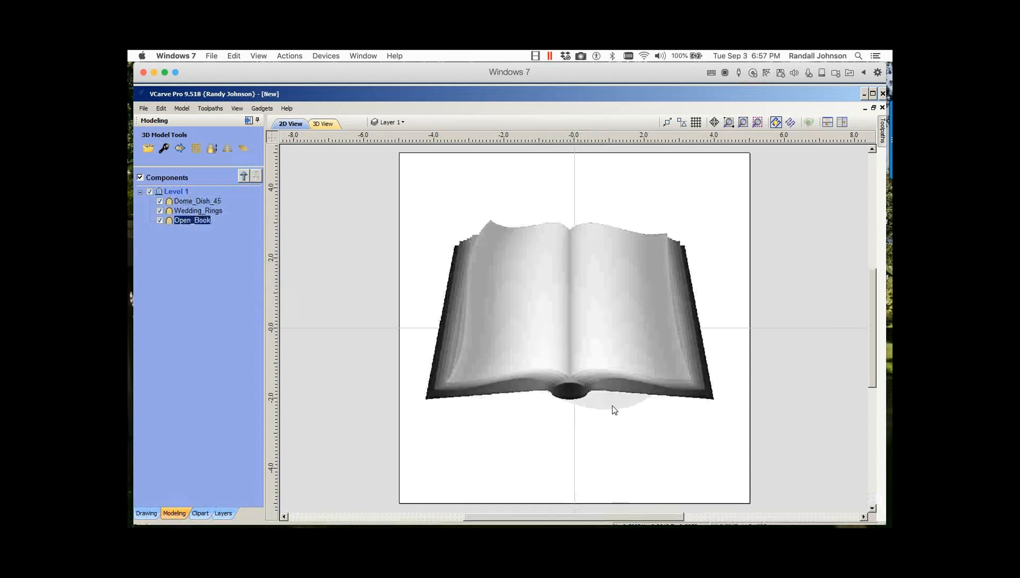
left_click(612, 406)
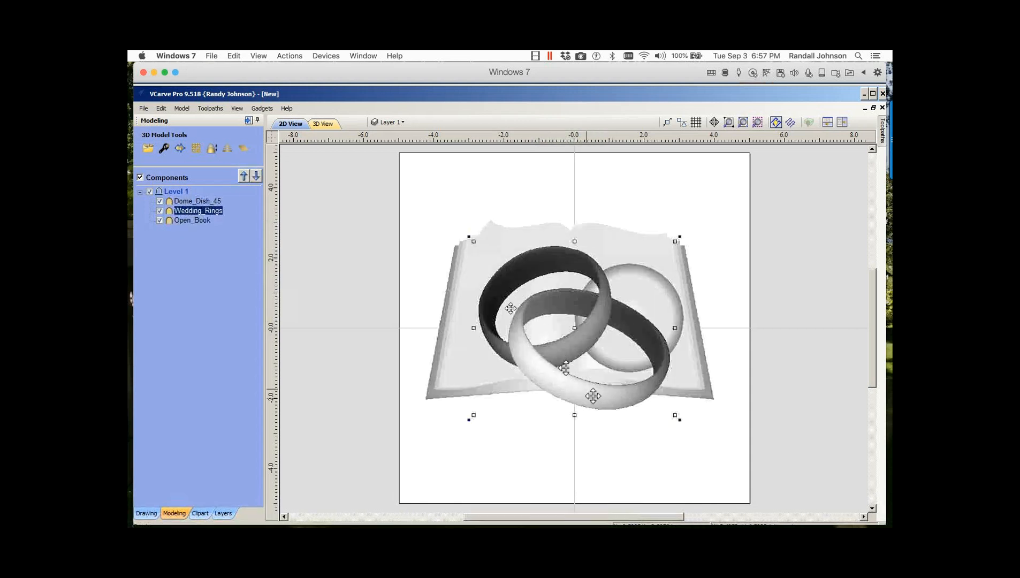
left_click_drag(463, 238, 631, 323)
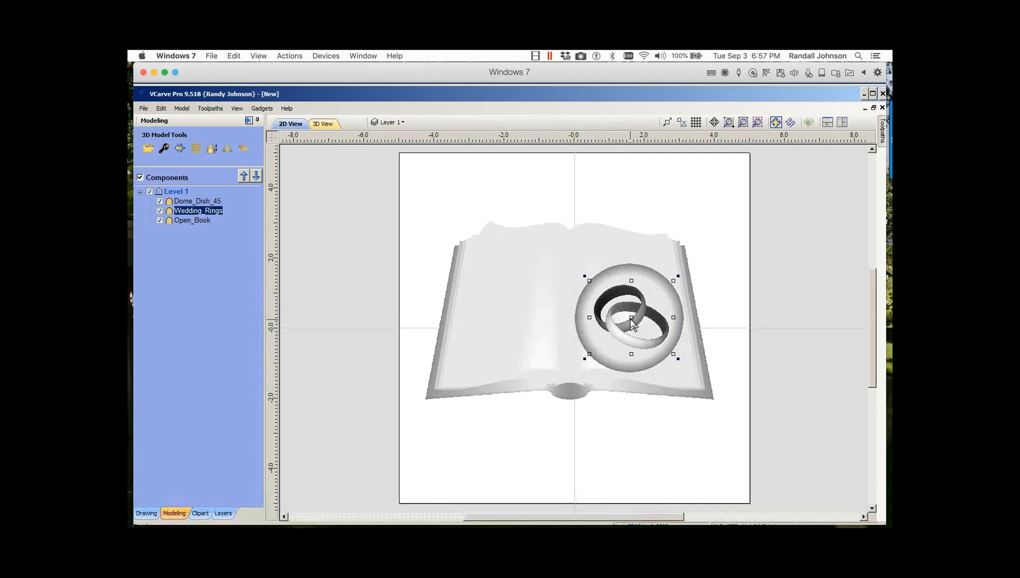
Step: Select Dome_Dish_45 and Wedding_Rings together and shift them to about X 1.48, Y 0.63 inches
left_click(621, 283, "shift")
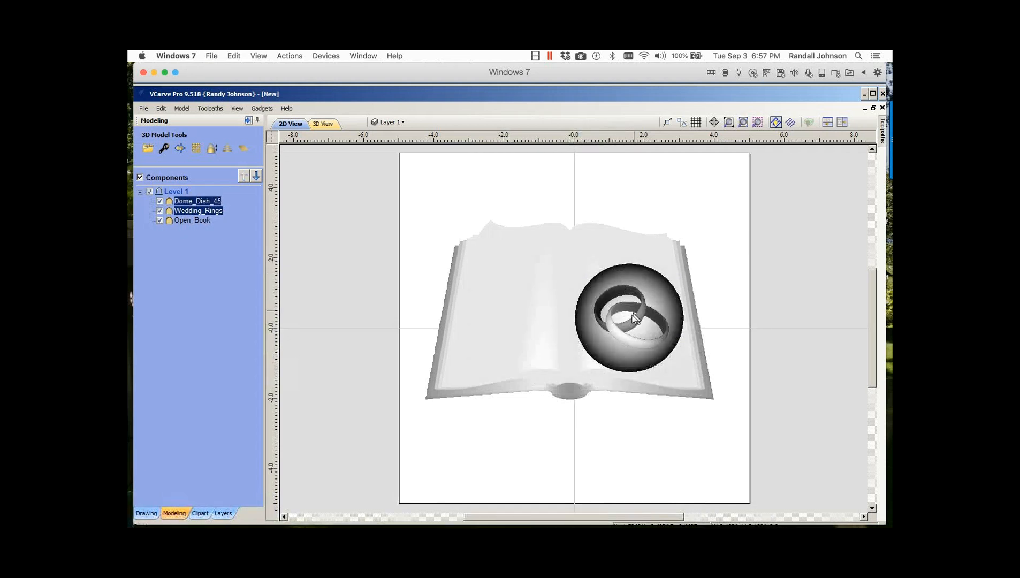
key("m")
key("Return")
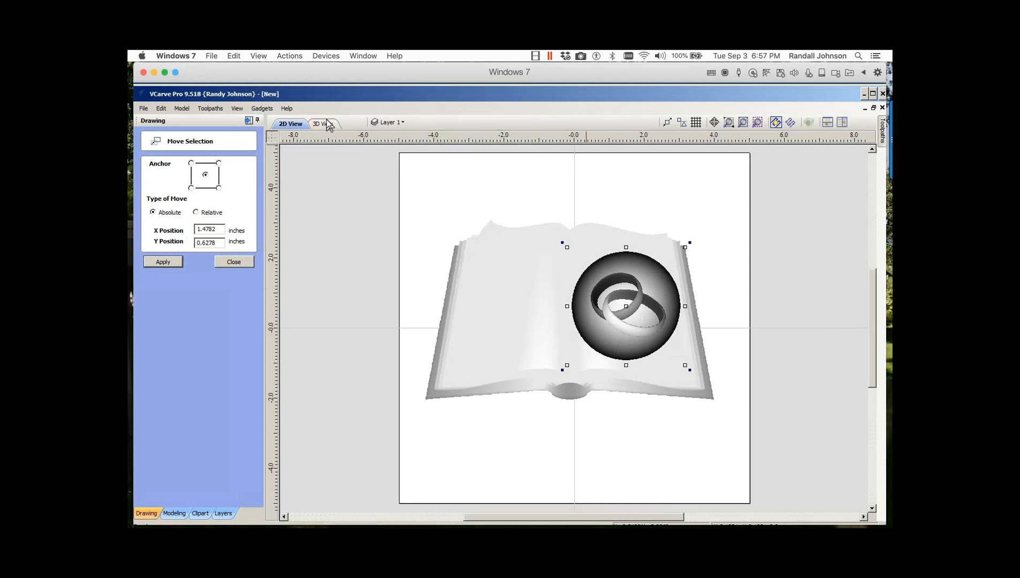
Step: Examine the model in split 2D and 3D views, show it in the full 3D view and close Move Selection
left_click(827, 122)
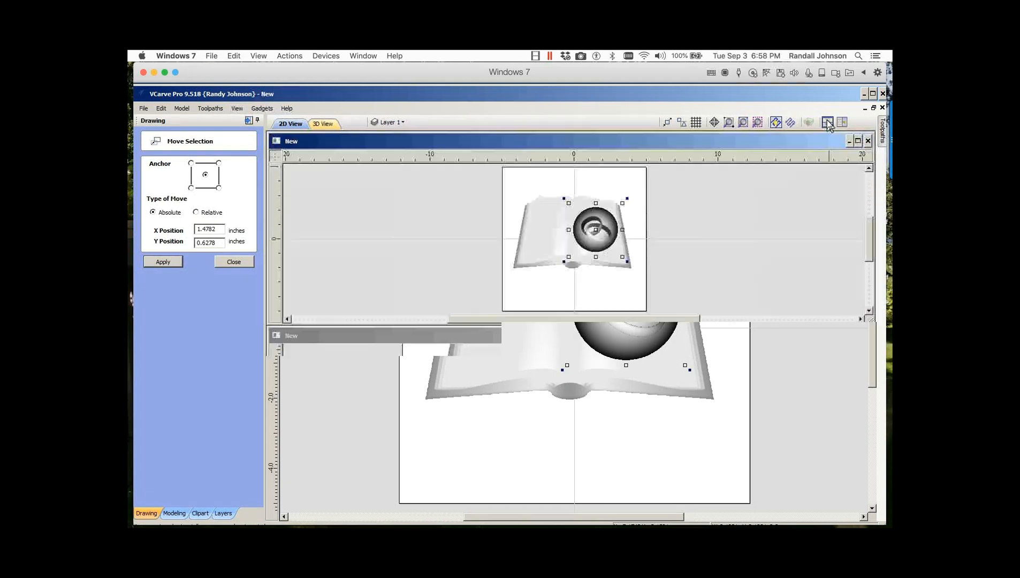
left_click(842, 123)
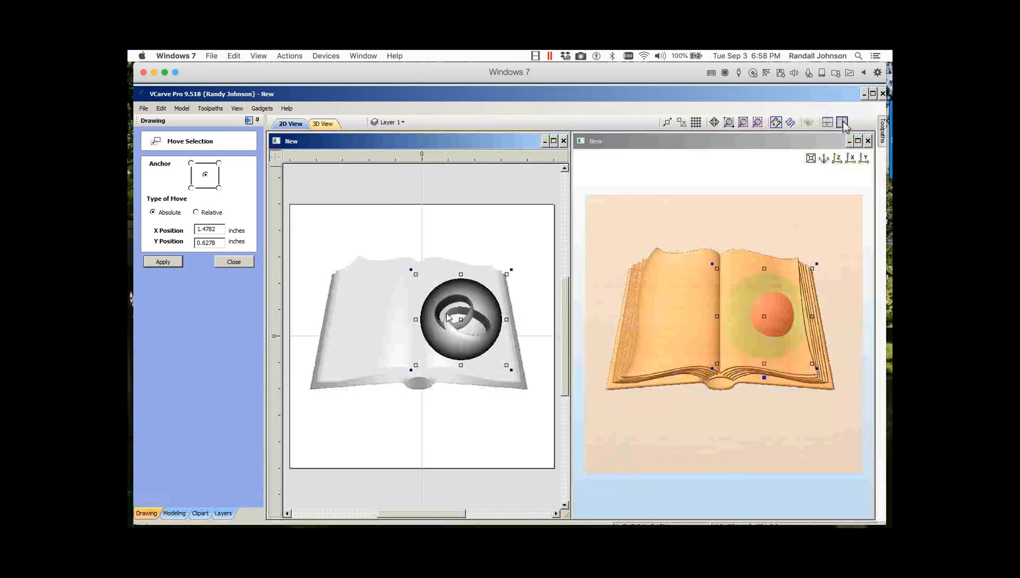
left_click(457, 179)
left_click(322, 124)
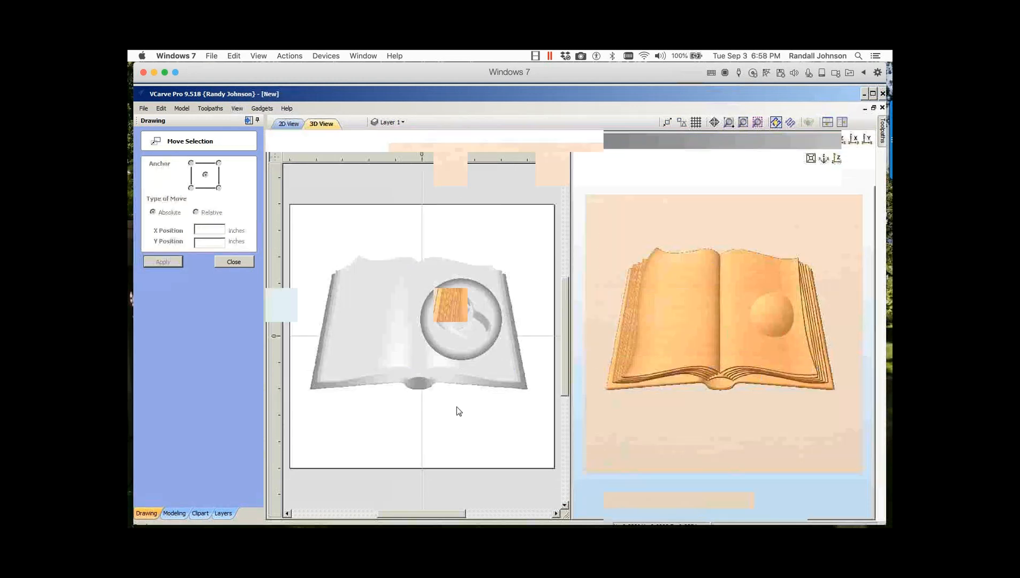
left_click(233, 262)
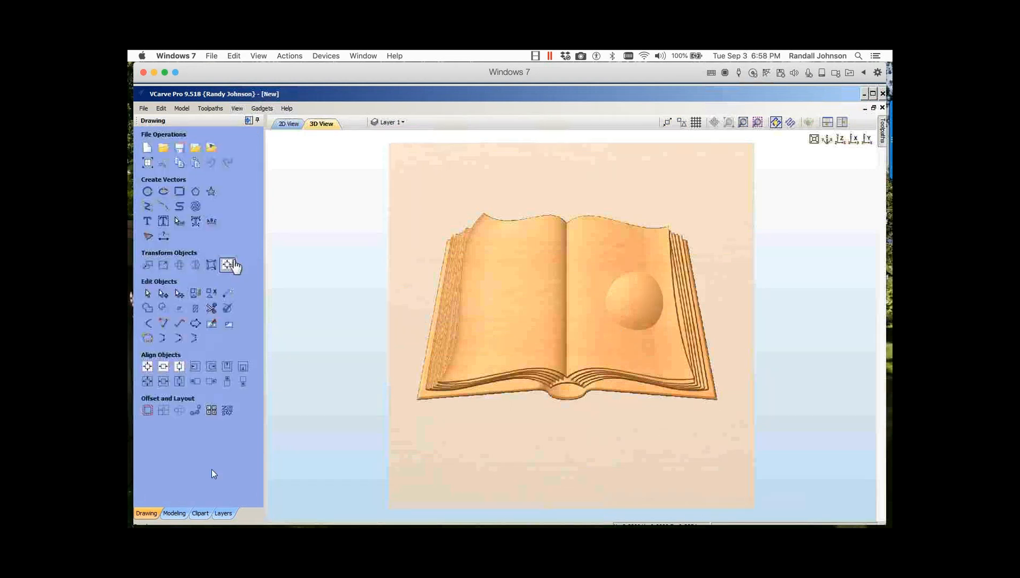
Step: Set the combine mode of Dome_Dish_45 to Subtract so it cuts a dish into the book
left_click(174, 513)
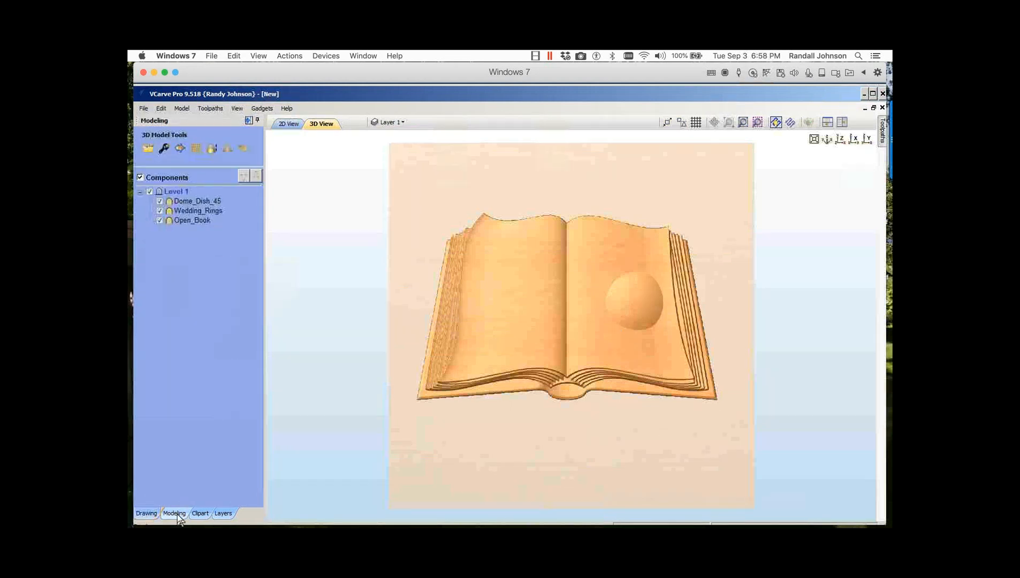
left_click(171, 201)
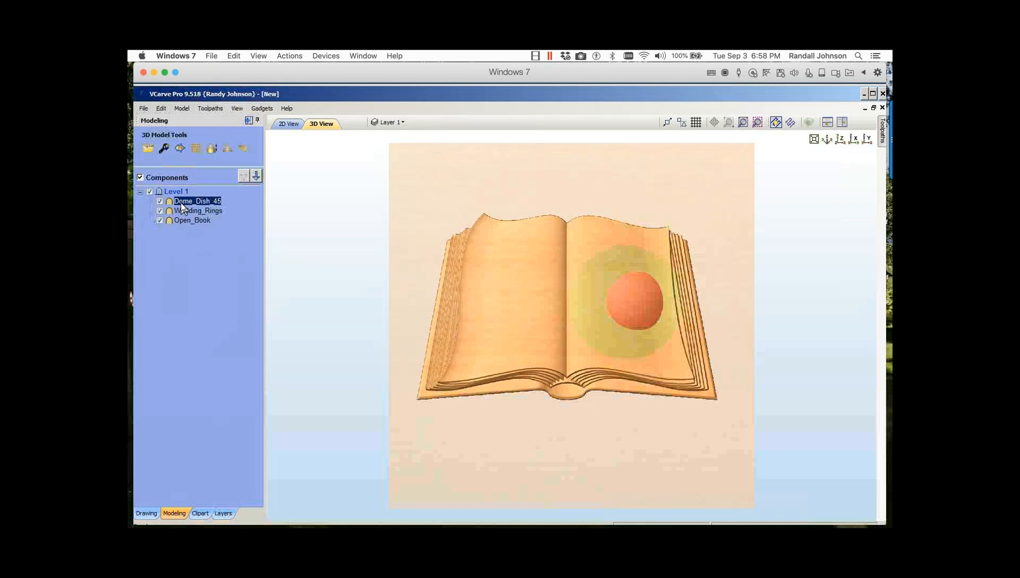
right_click(182, 204)
mouse_move(226, 210)
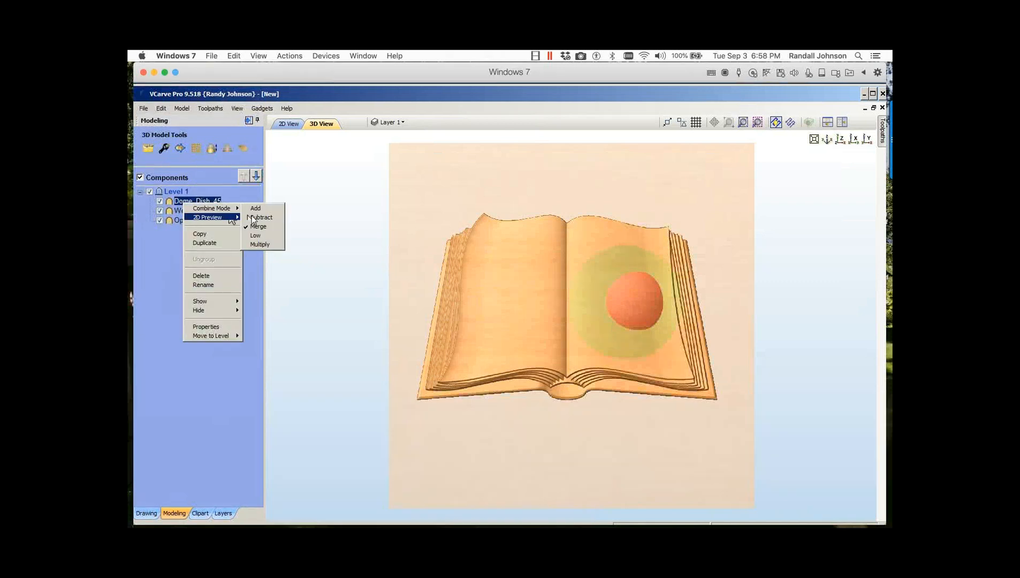
left_click(259, 217)
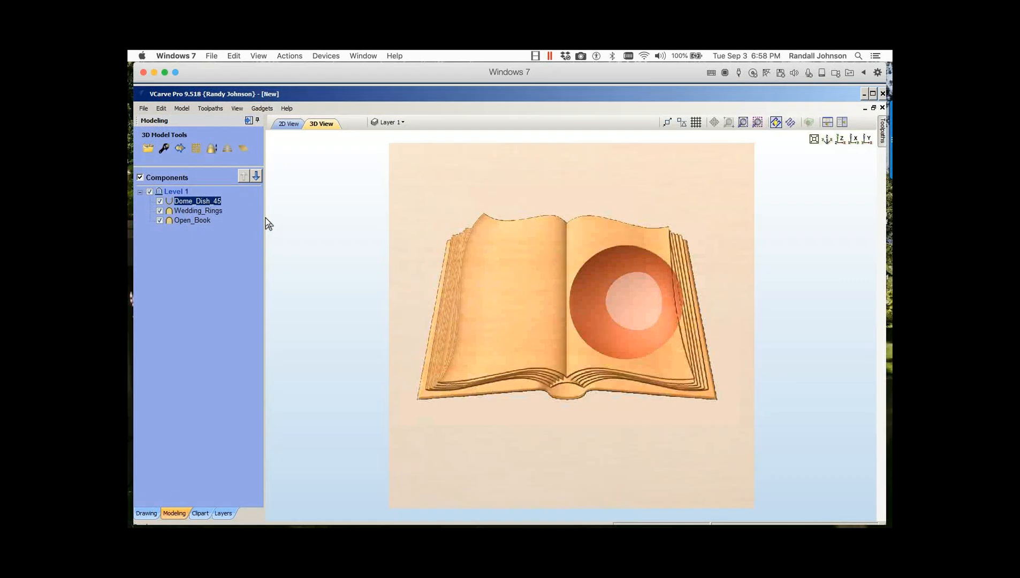
Step: Reorder Wedding_Rings above Dome_Dish_45 in the component list and set its combine mode to Add
left_click(178, 211)
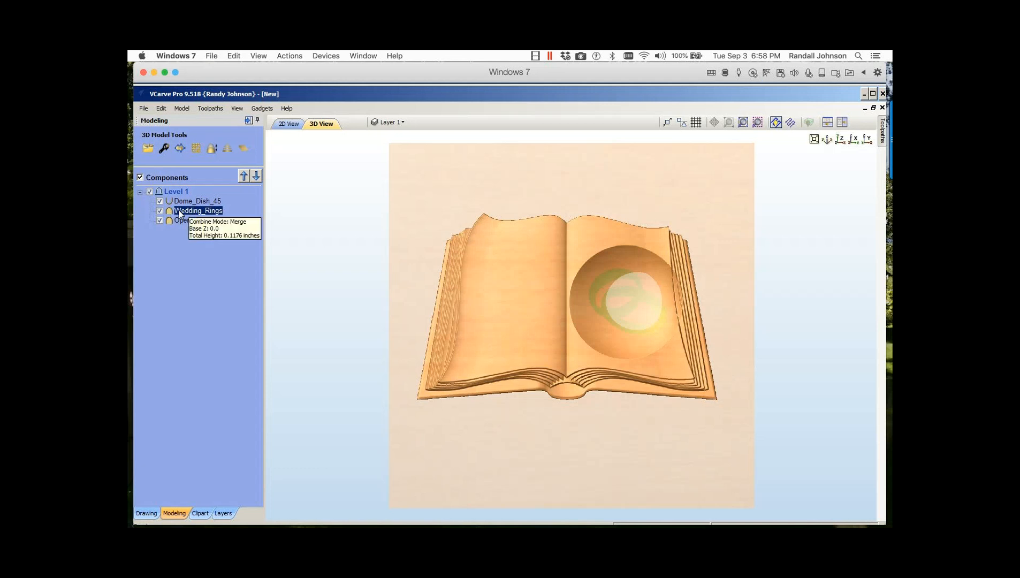
left_click_drag(179, 210, 179, 210)
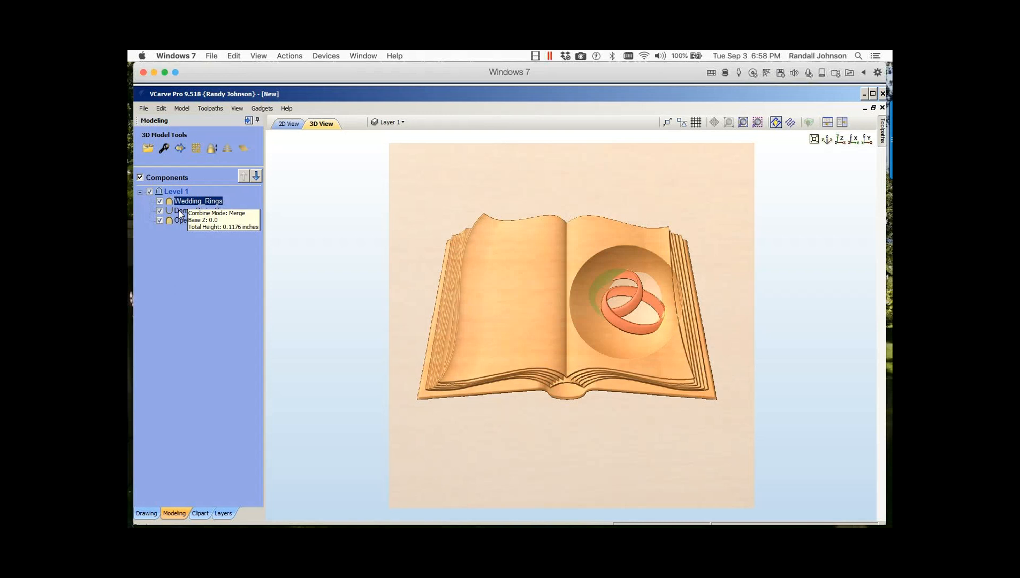
right_click(188, 202)
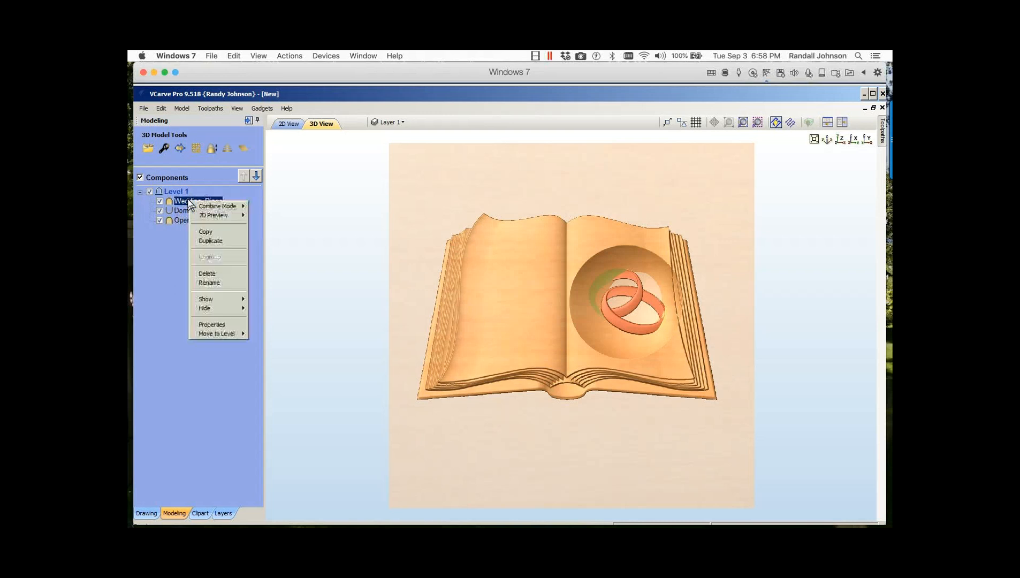
mouse_move(208, 205)
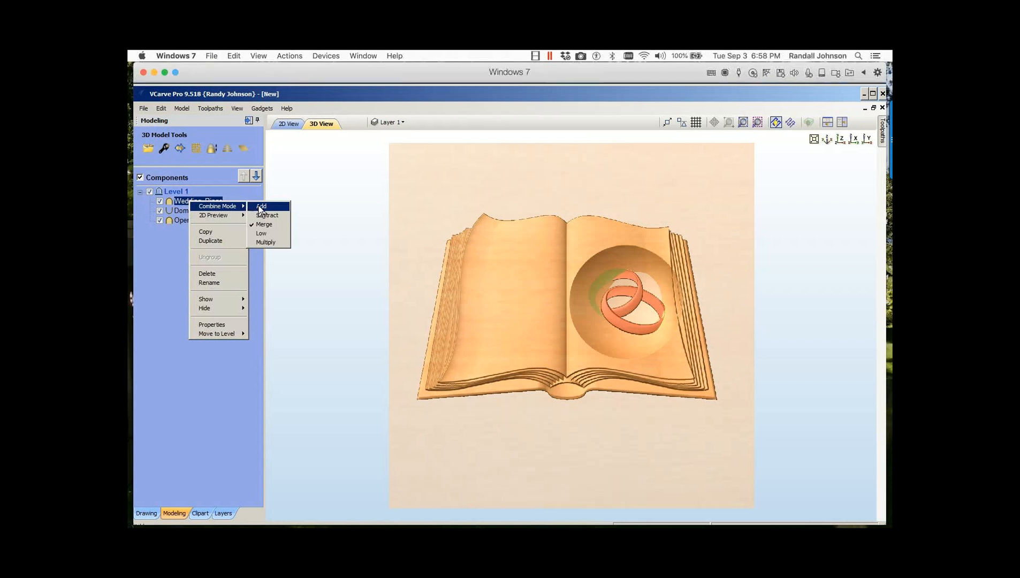
left_click(259, 207)
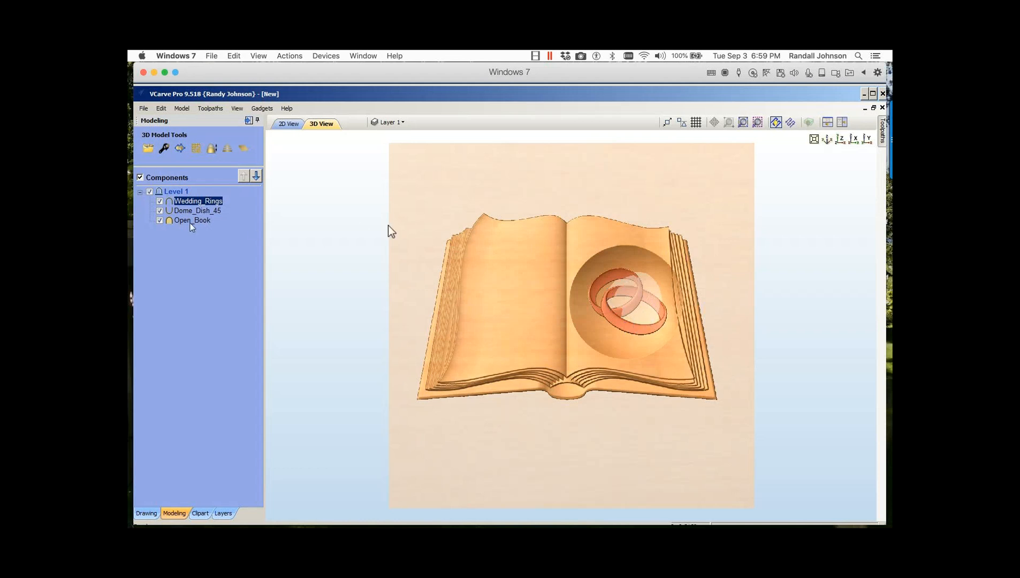
Step: Set the shape height of Dome_Dish_45 to 0.25 inches and close its Component Properties
double_click(171, 211)
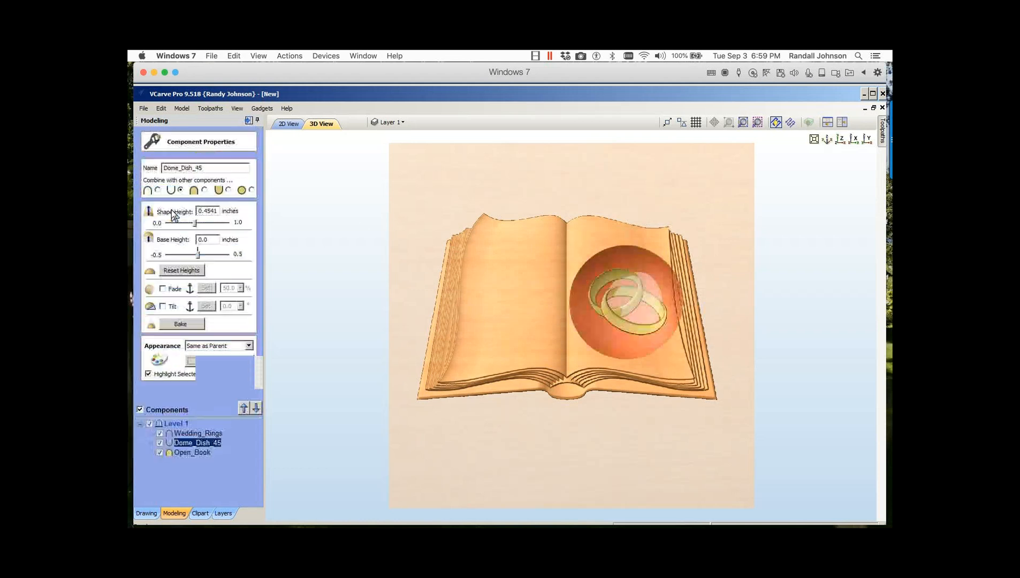
left_click(218, 210)
key("BackSpace")
key("BackSpace")
key("BackSpace")
key("BackSpace")
type(".25")
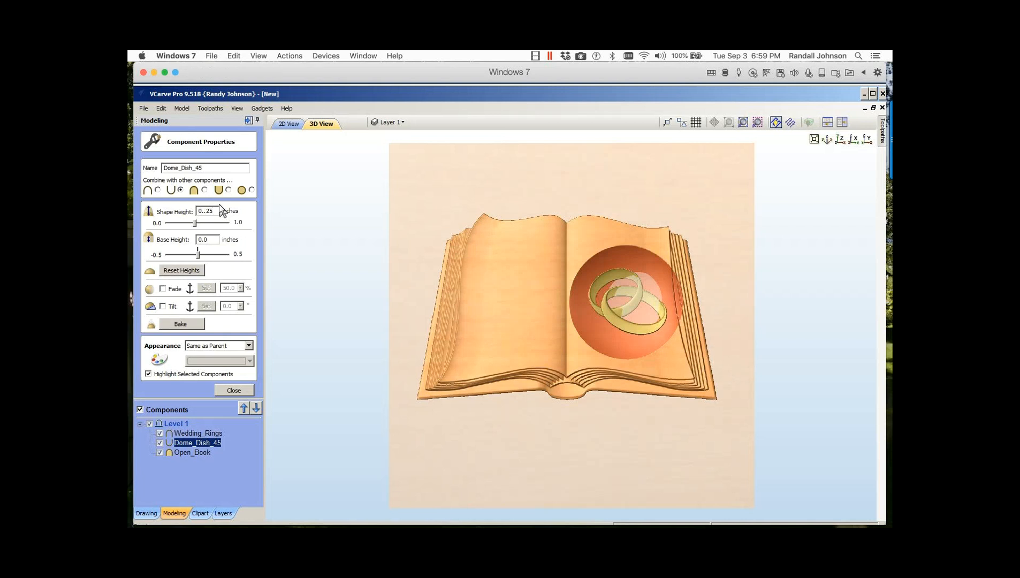
left_click(207, 211)
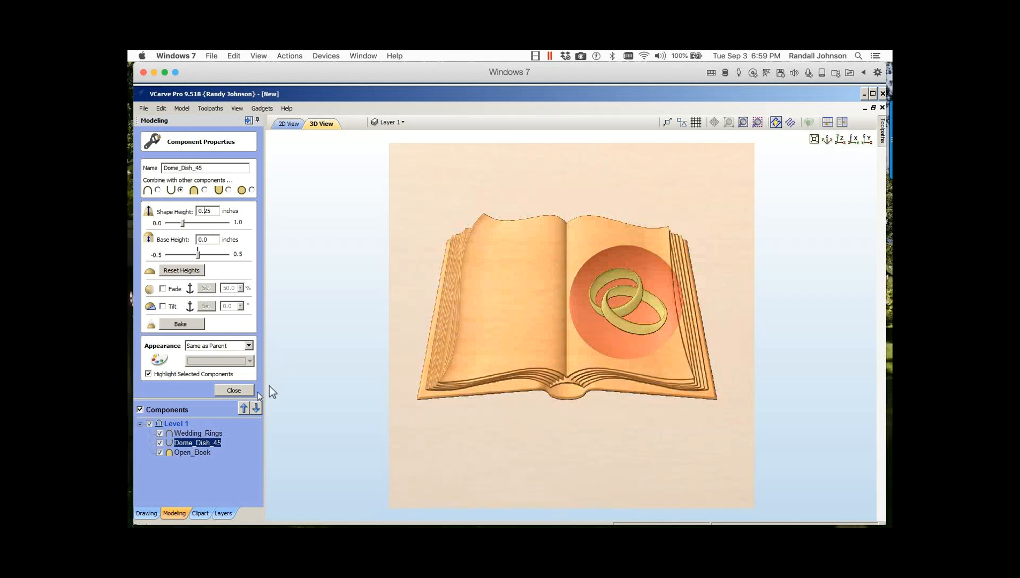
left_click(234, 387)
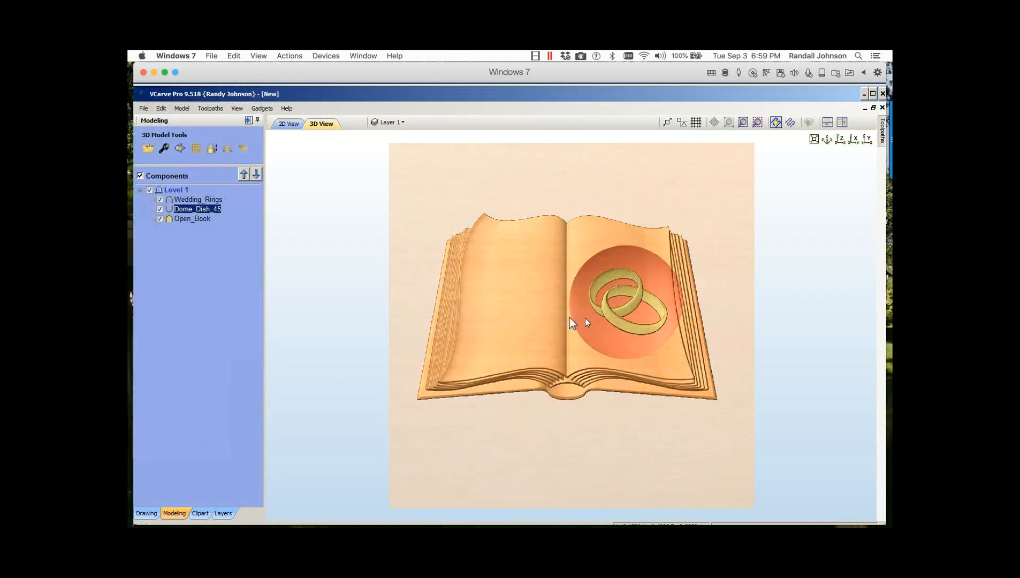
Step: Examine the dish and wedding rings on the book's right page from low and high viewing angles in 3D
left_click(631, 334)
left_click_drag(687, 241, 674, 252)
left_click_drag(570, 474, 590, 322)
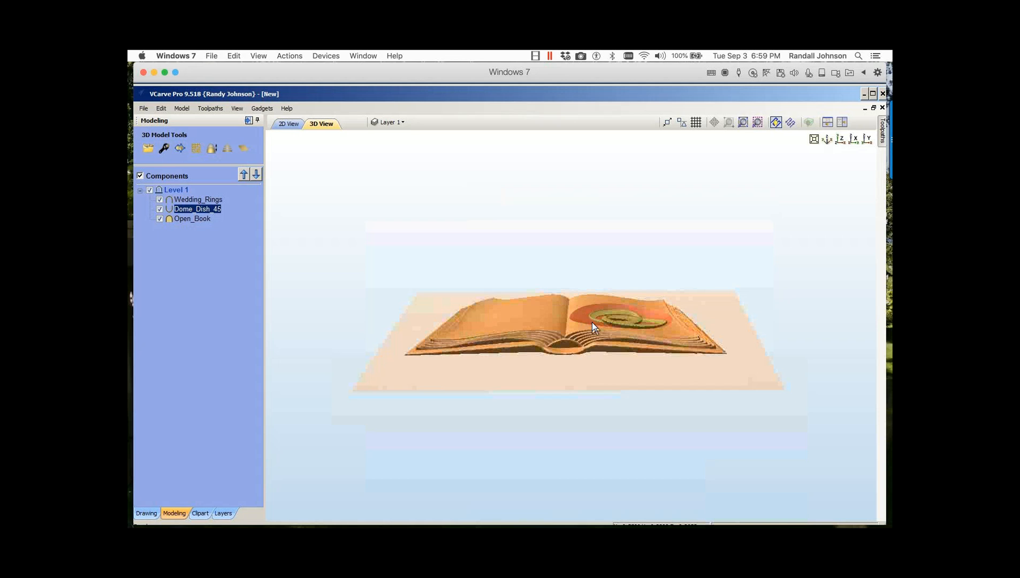
scroll(592, 322, "up", 4)
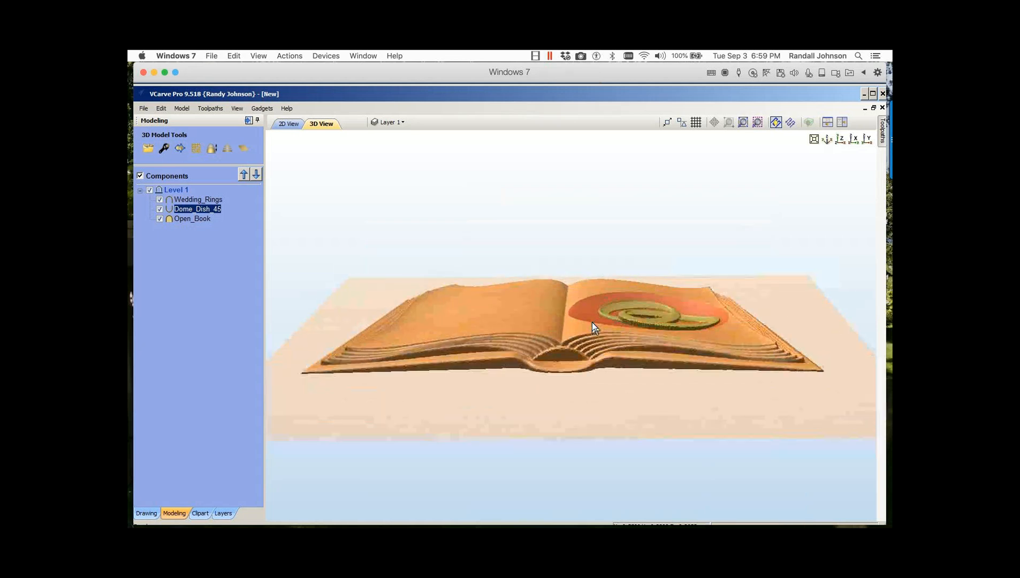
left_click_drag(589, 381, 586, 492)
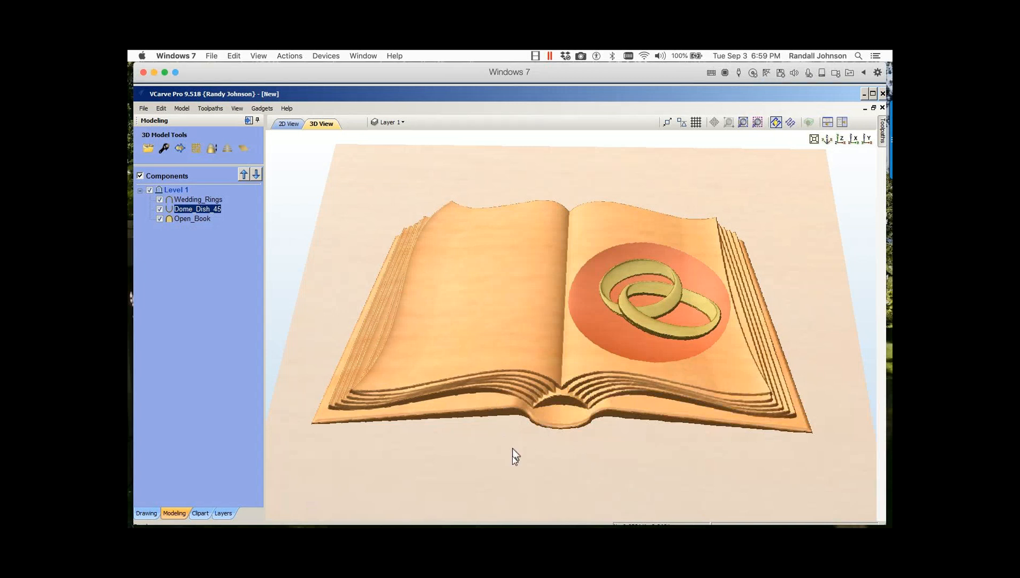
left_click_drag(512, 448, 510, 460)
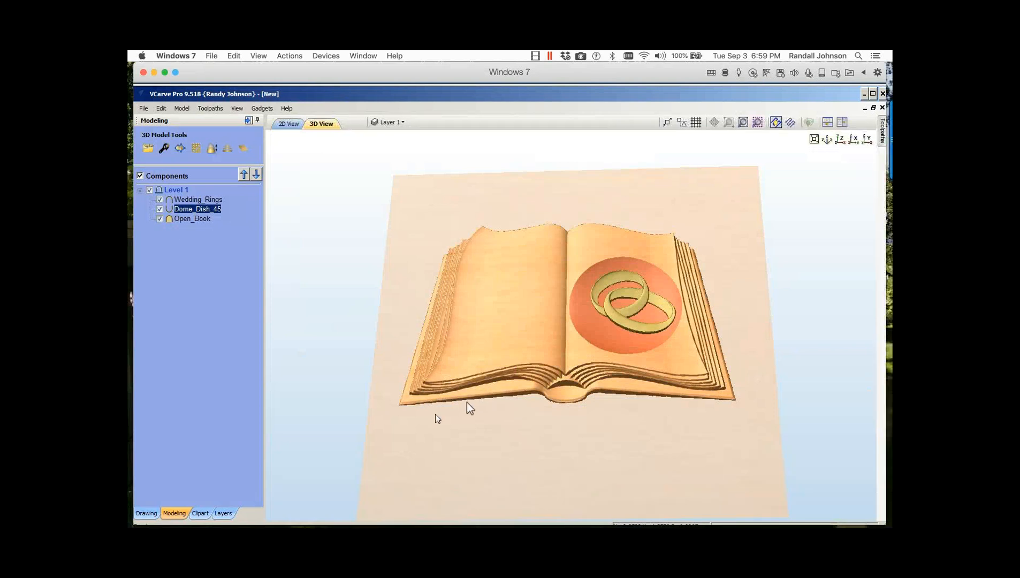
left_click(146, 514)
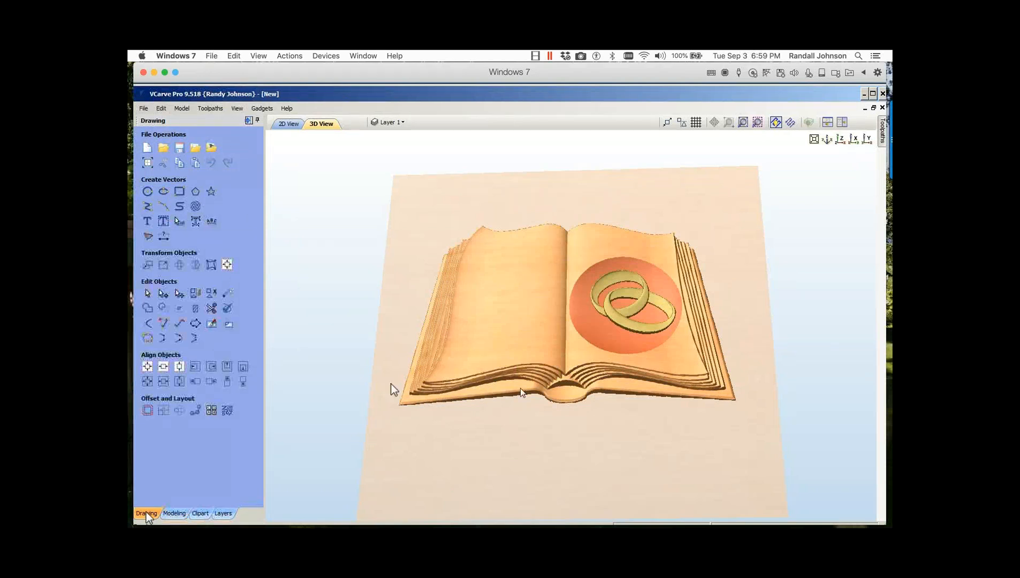
left_click_drag(551, 487, 552, 482)
left_click_drag(404, 333, 415, 353)
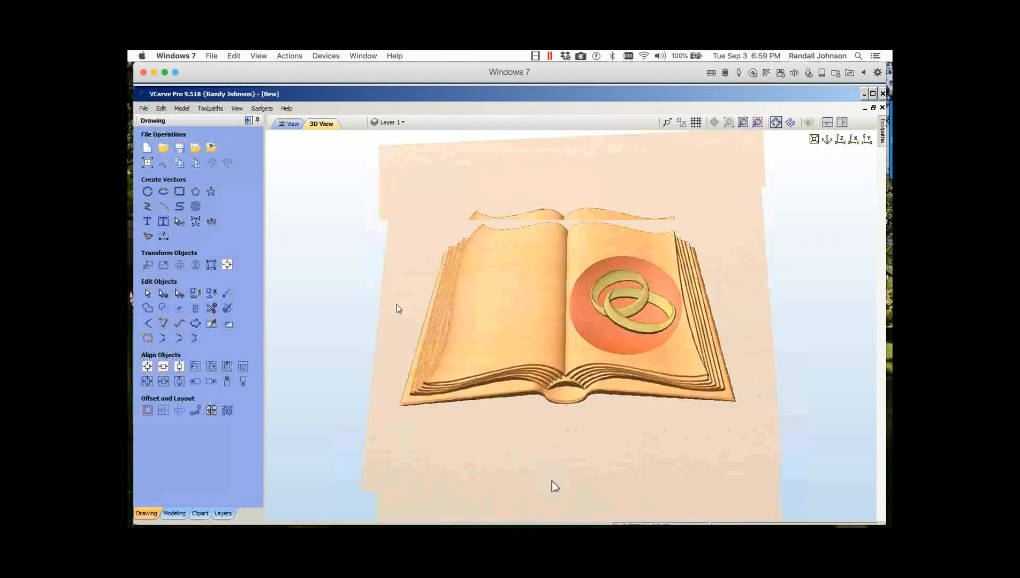
left_click(148, 220)
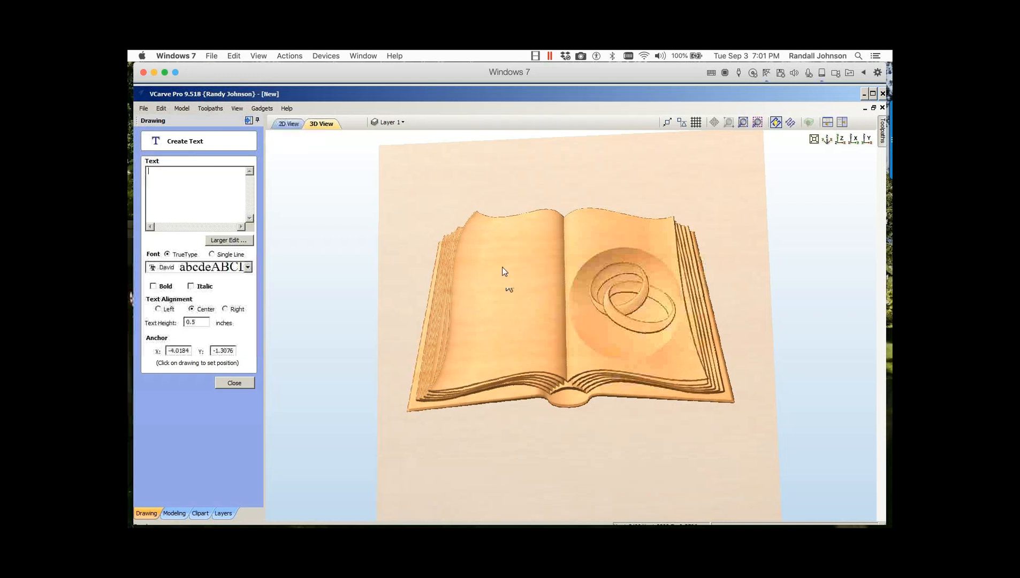
left_click(242, 384)
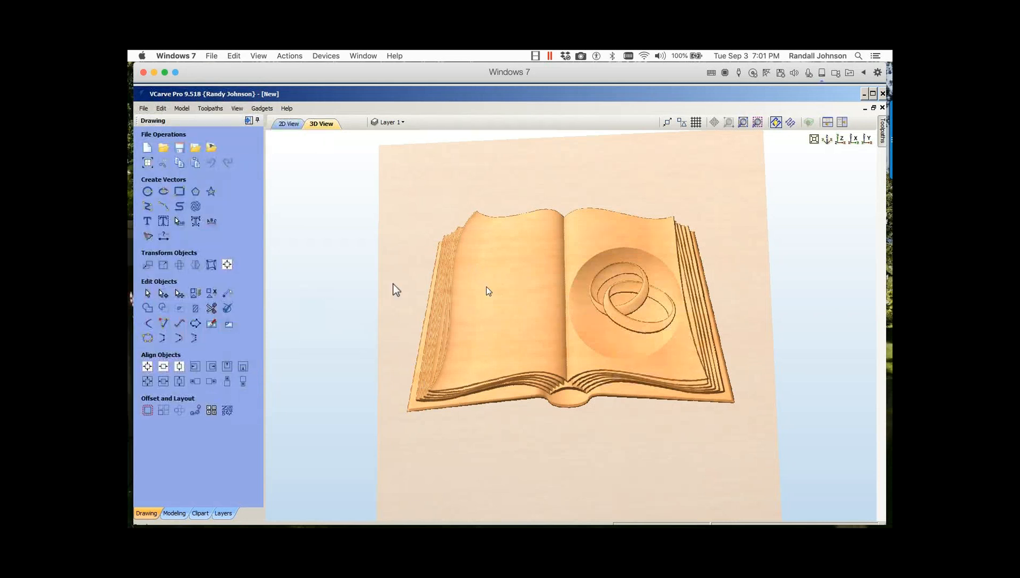
mouse_move(577, 347)
left_mouse_down()
mouse_move(590, 390)
mouse_move(583, 345)
left_mouse_up()
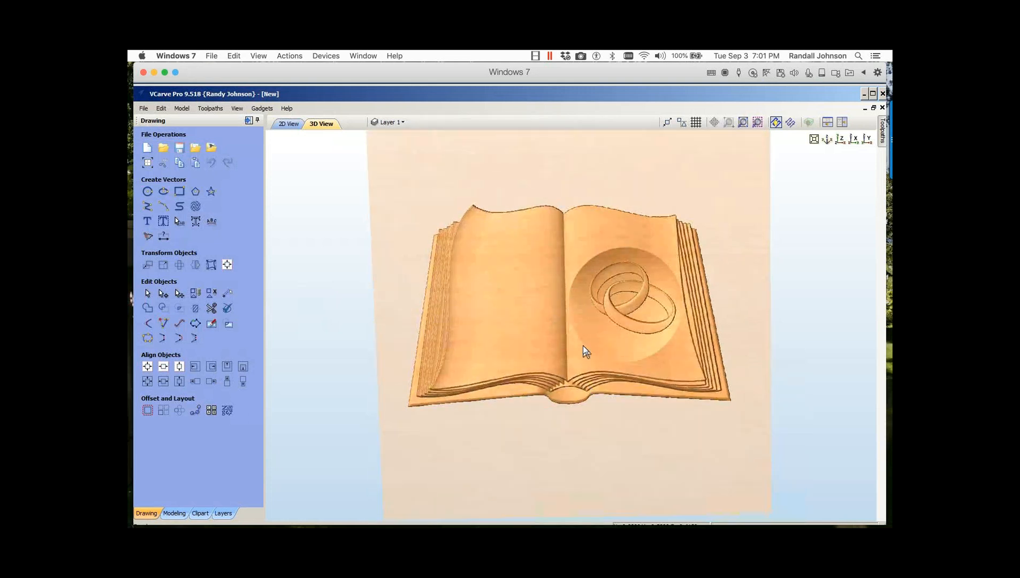
left_click(174, 513)
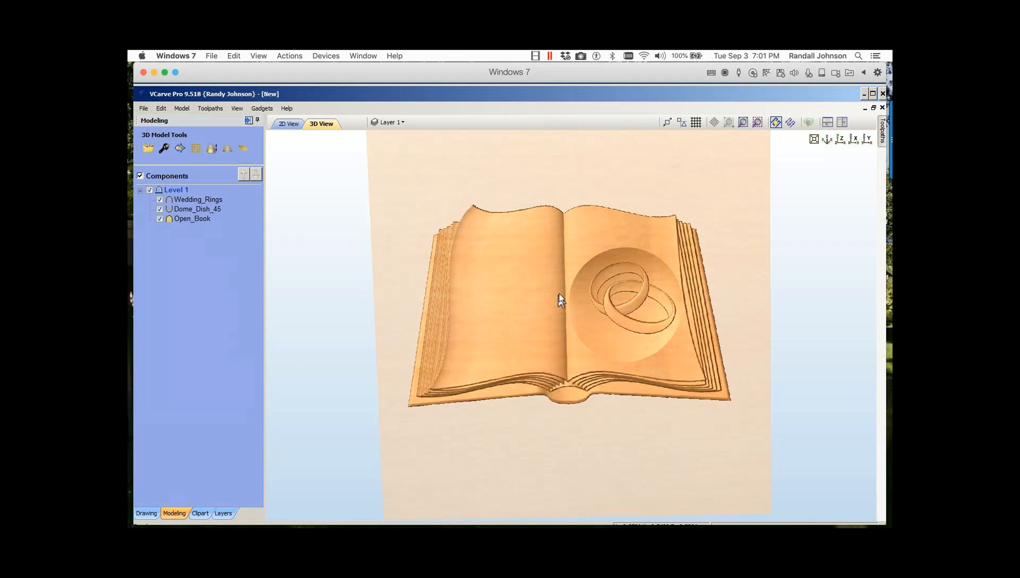
Step: Show the toolpath commands, keep them pinned beside the 3D model, and reset the model to an isometric view
left_click_drag(558, 293, 563, 317)
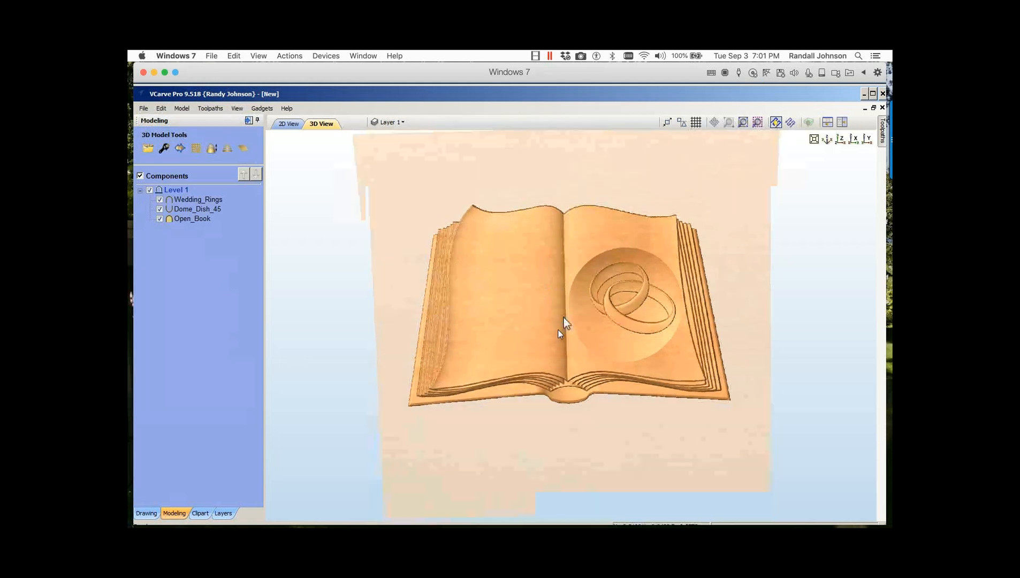
left_click(881, 124)
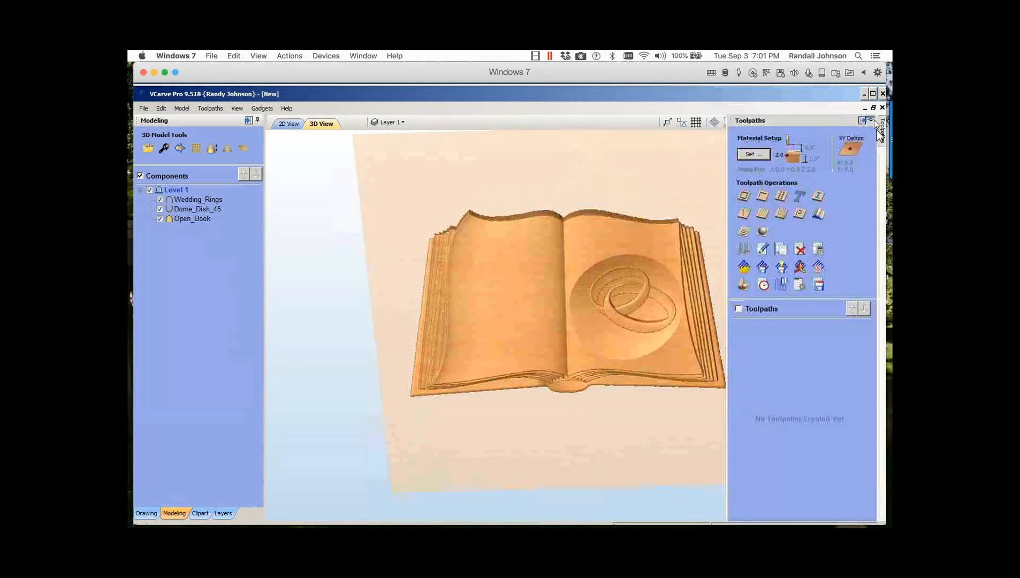
left_click(872, 120)
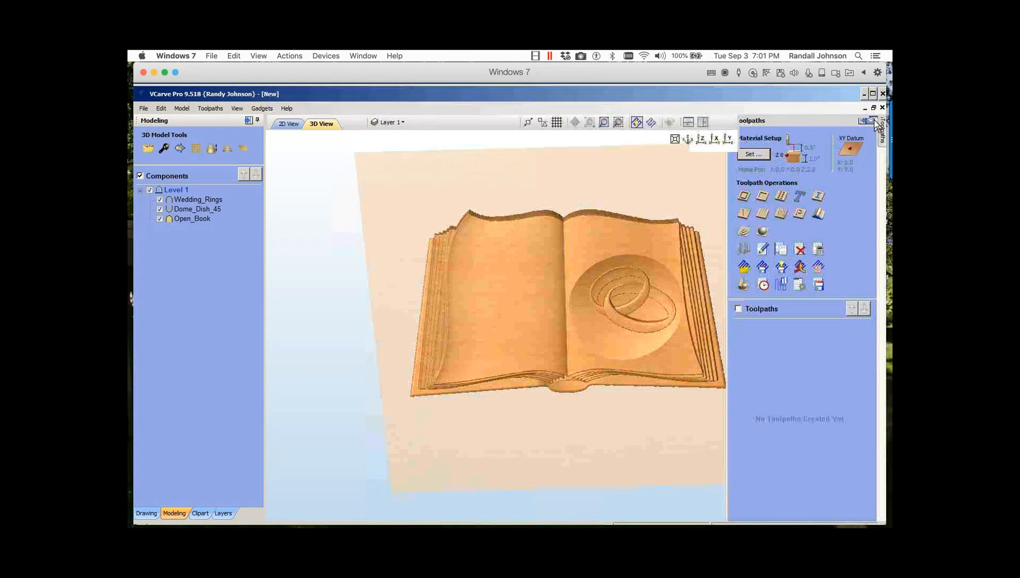
left_click(687, 140)
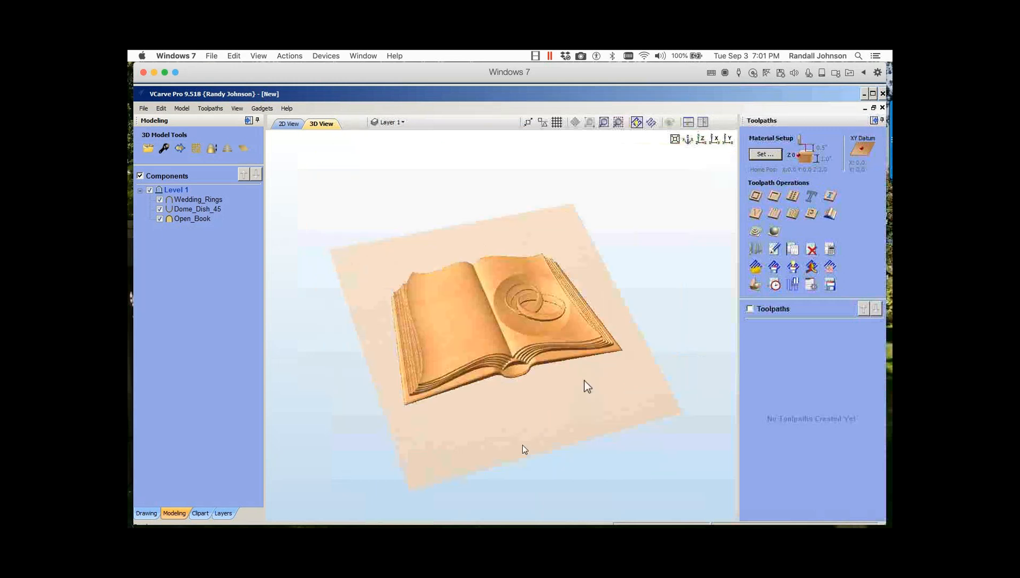
left_click_drag(522, 445, 436, 446)
left_click_drag(509, 459, 579, 244)
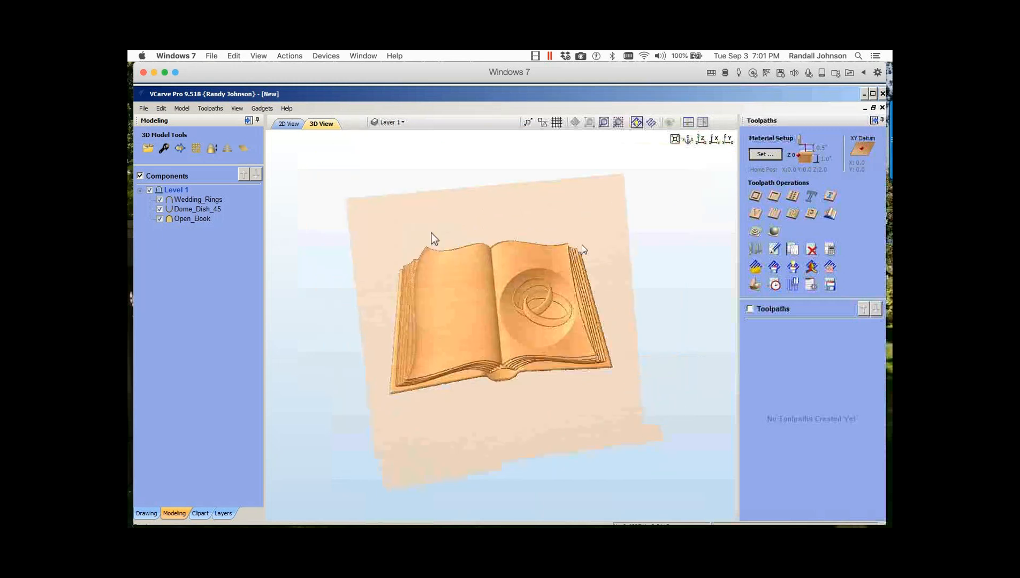
Step: Start a 3D finish machining toolpath and position the model in the material with a 0.1977-inch gap above it
left_click(774, 231)
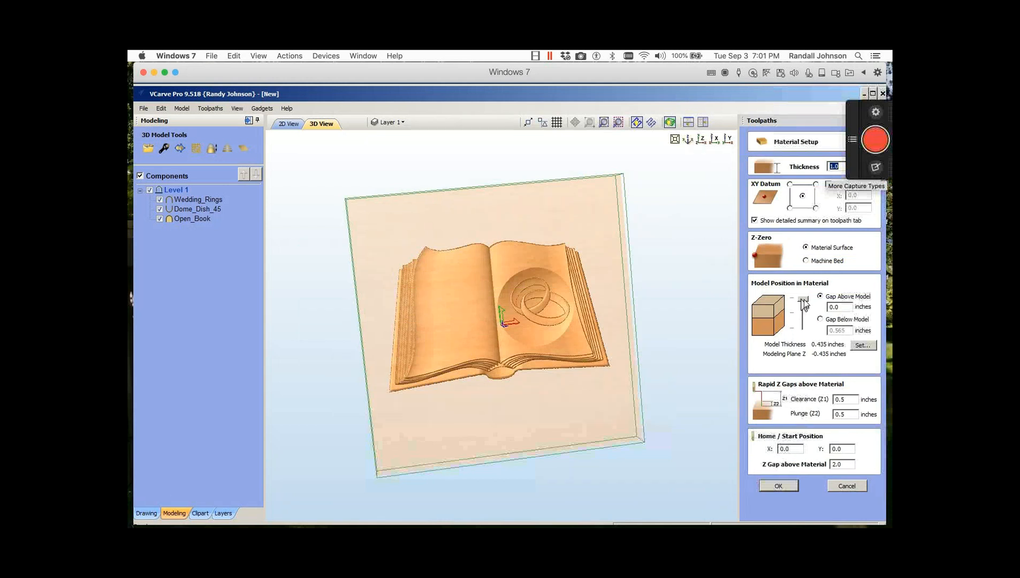
mouse_move(804, 304)
left_mouse_down()
mouse_move(803, 327)
mouse_move(796, 310)
left_mouse_up()
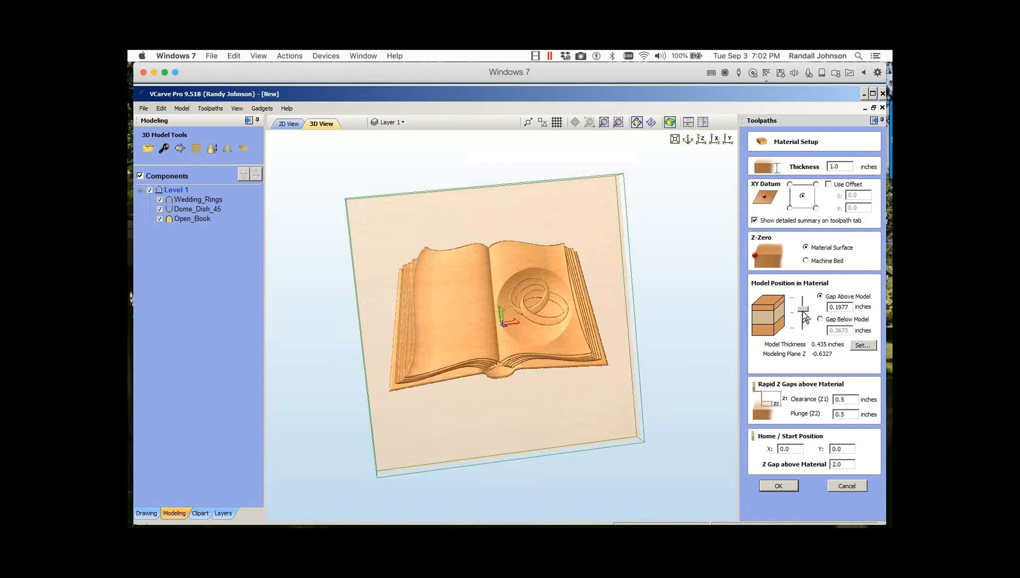
Step: Set the shape height of Open_Book to 1 inch so the model fills the material thickness
left_click(171, 219)
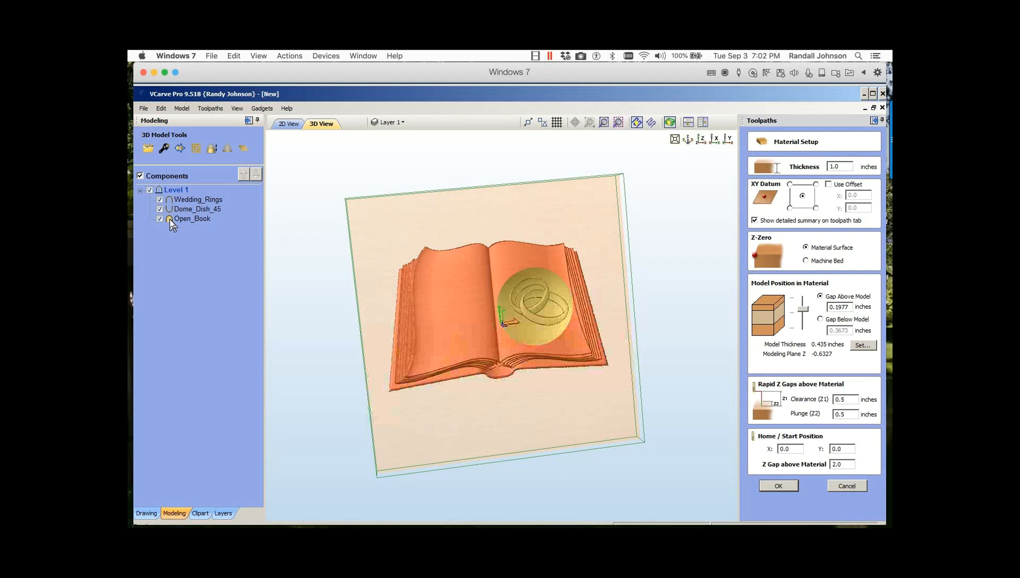
double_click(170, 219)
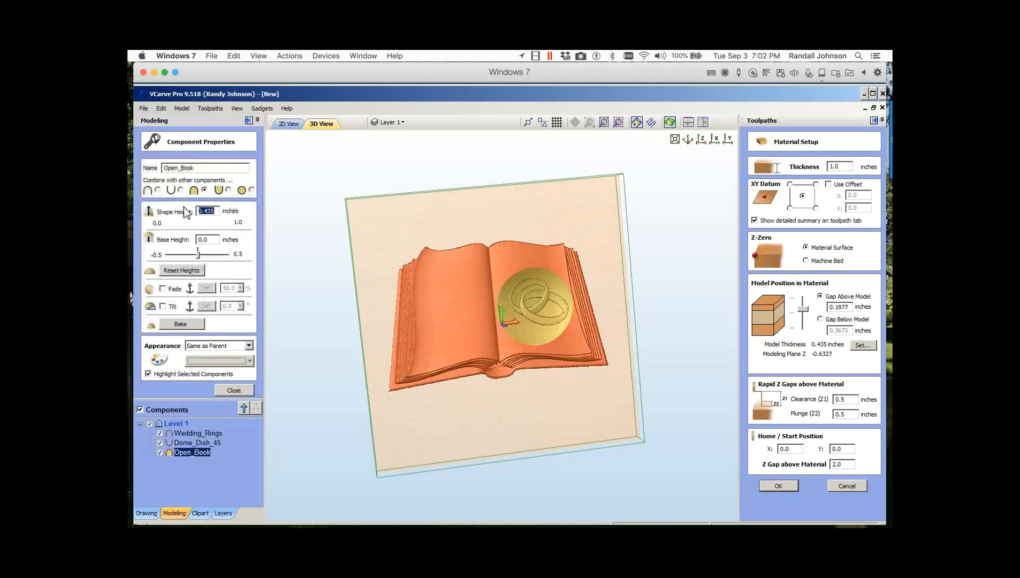
type("1")
left_click(233, 391)
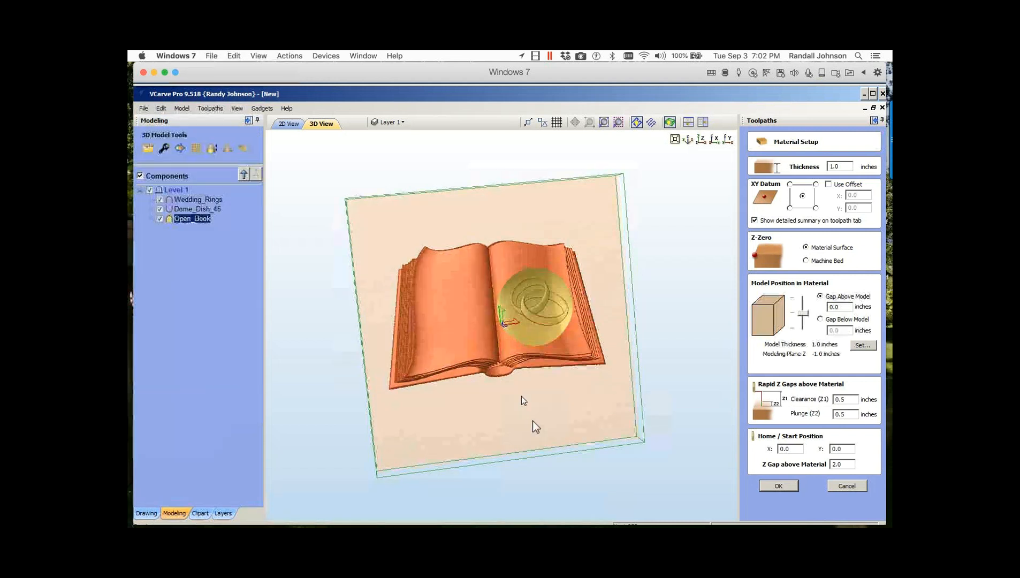
left_click_drag(522, 396, 542, 328)
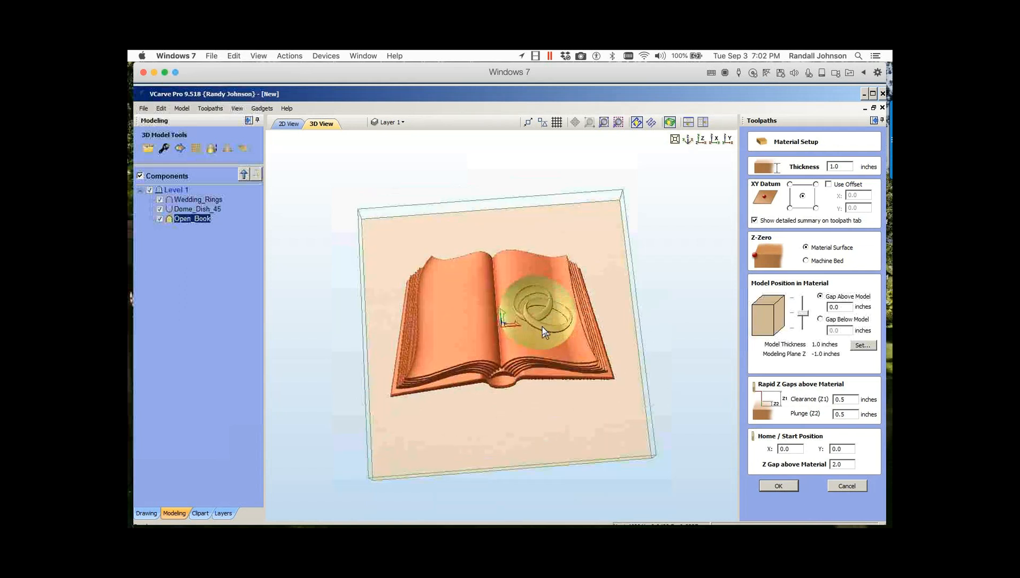
scroll(542, 327, "up", 2)
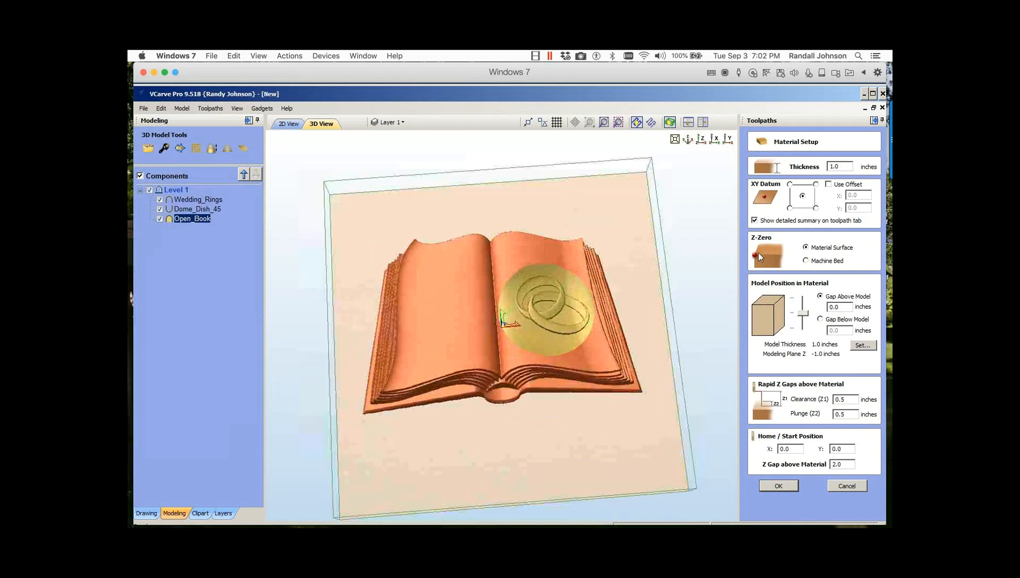
Step: Accept the material setup and calculate 3D Finish 1 over the book with the 0.125-inch ball nose and a 90-degree raster
left_click(784, 485)
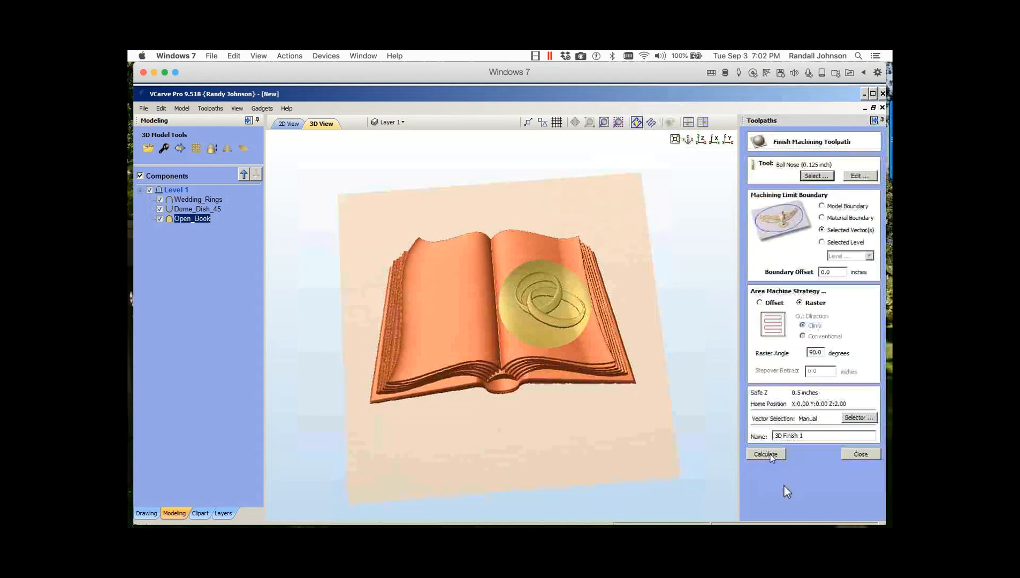
left_click(769, 455)
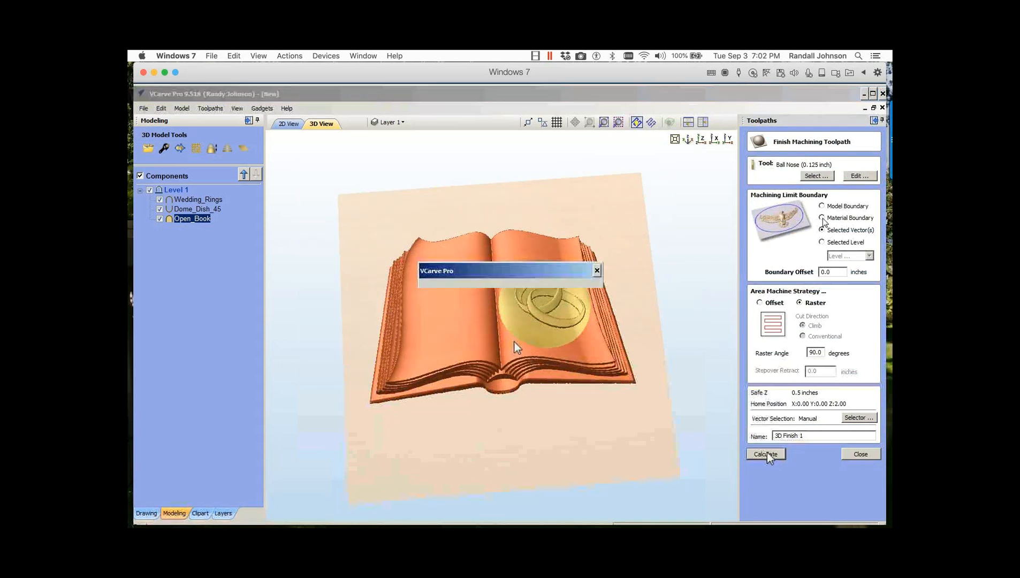
left_click(767, 454)
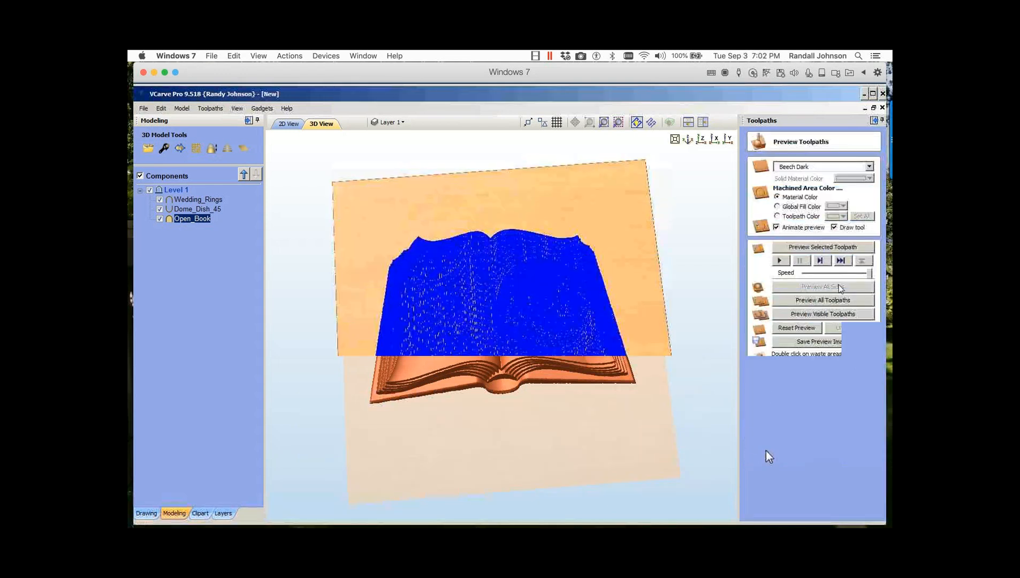
Step: Preview the 3D Finish 1 toolpath, inspect the book's boundary outline up close in the 2D view, and close the preview
left_click(829, 247)
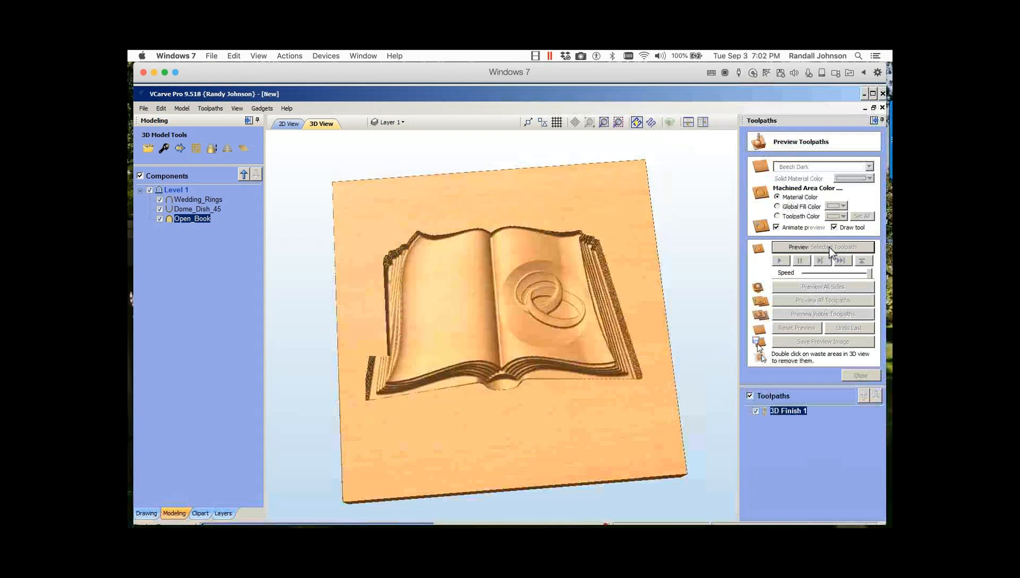
left_click_drag(510, 426, 640, 391)
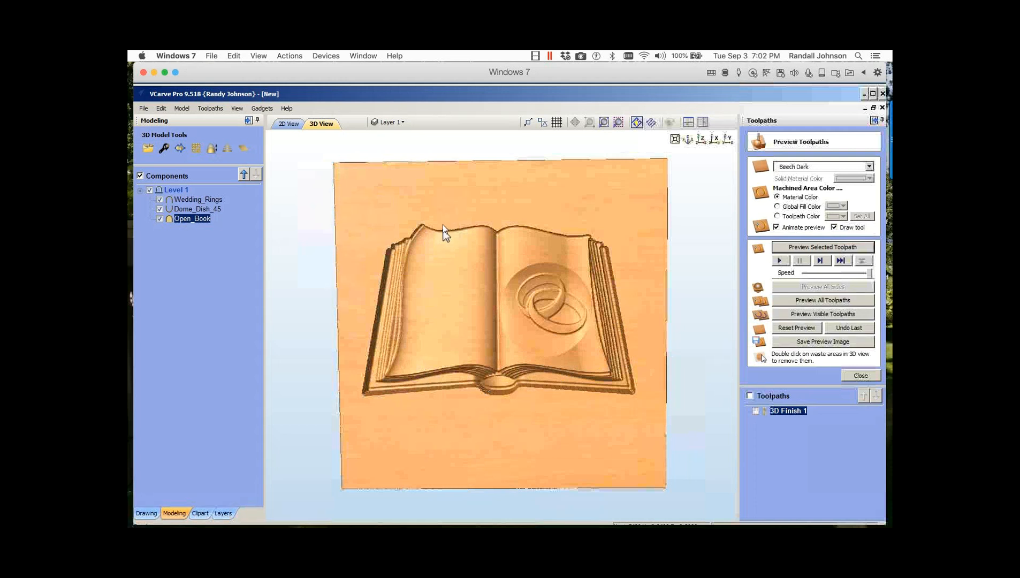
left_click(289, 125)
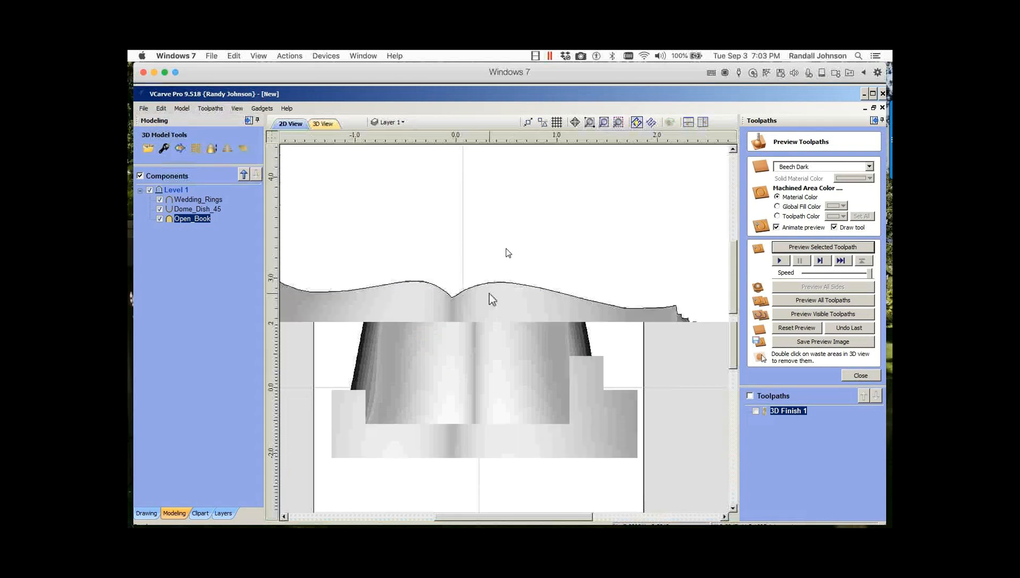
scroll(507, 250, "up", 5)
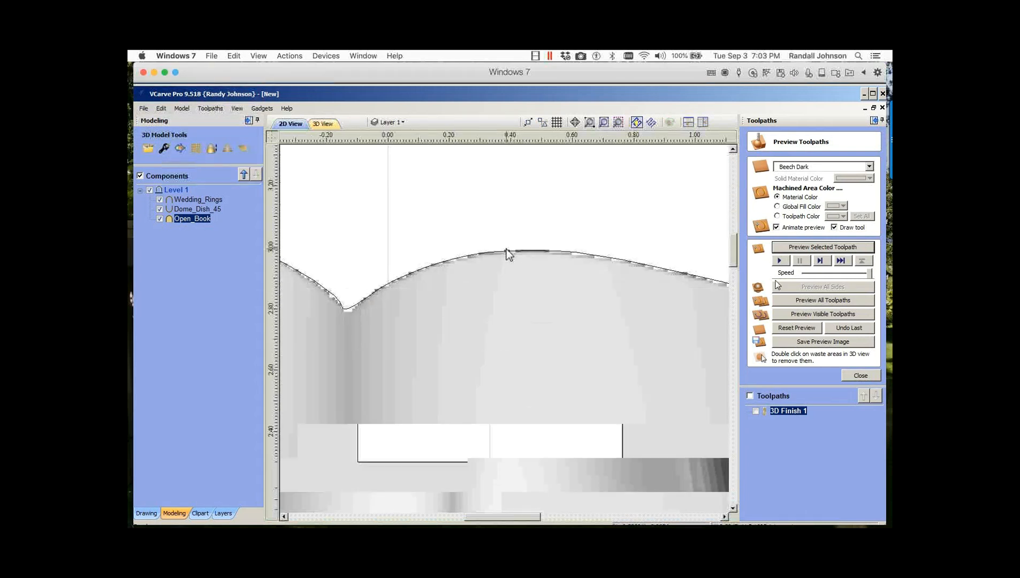
scroll(507, 251, "down", 5)
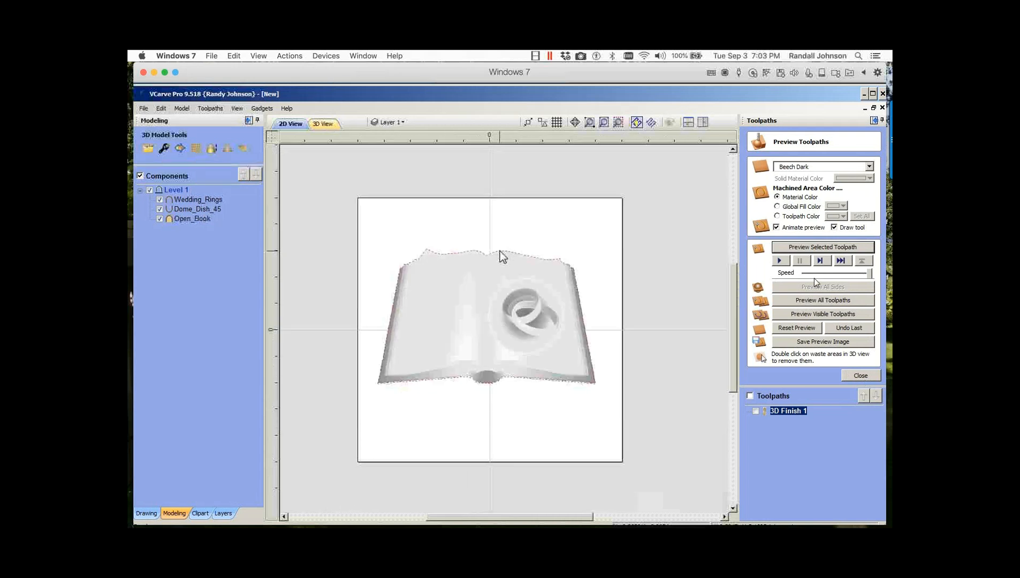
left_click(860, 375)
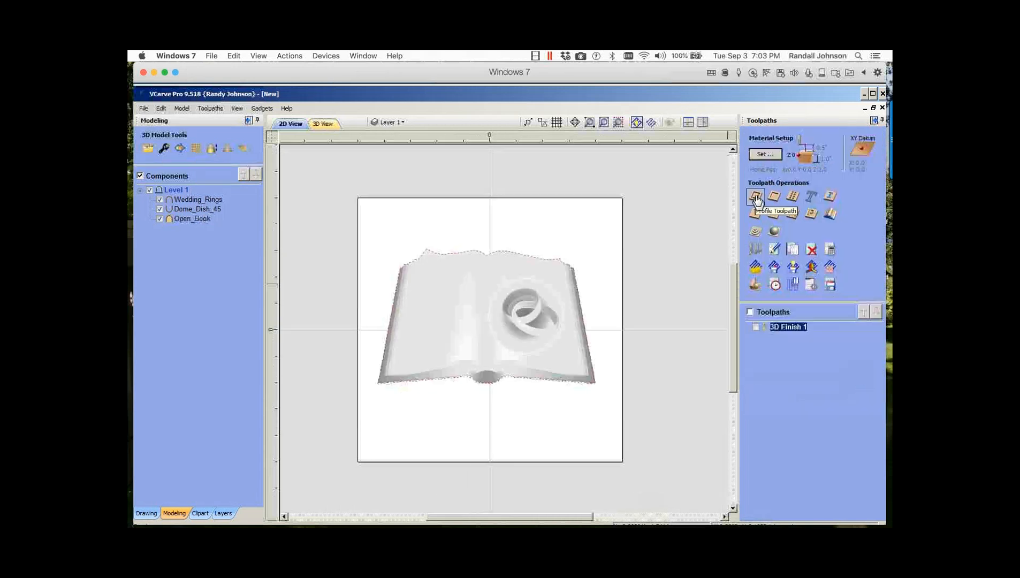
Step: Calculate a profile toolpath outside the book outline, 1 inch deep with the End Mill Oak (0.25 inch), and preview the cutout
left_click(756, 197)
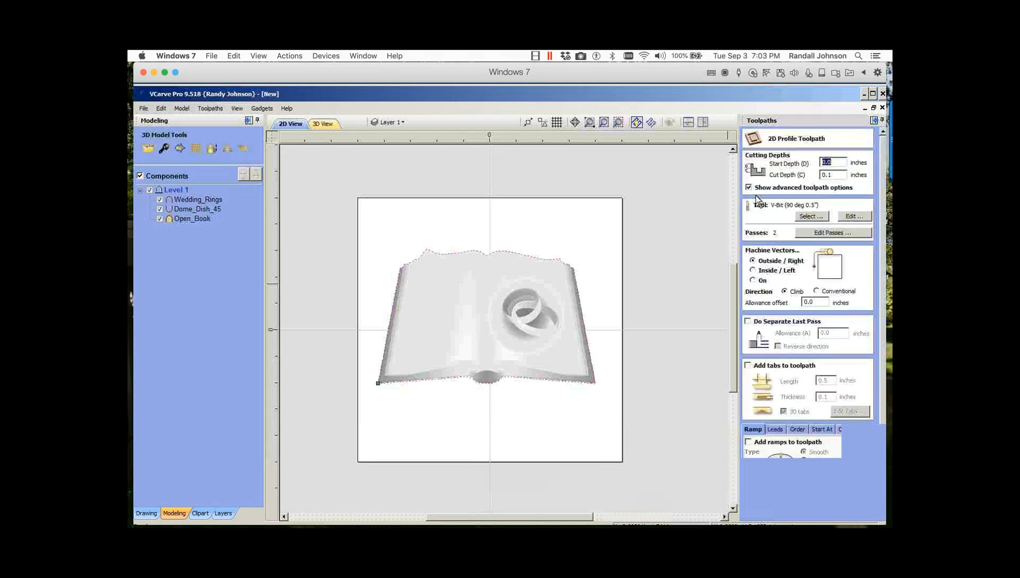
key("Tab")
type("1")
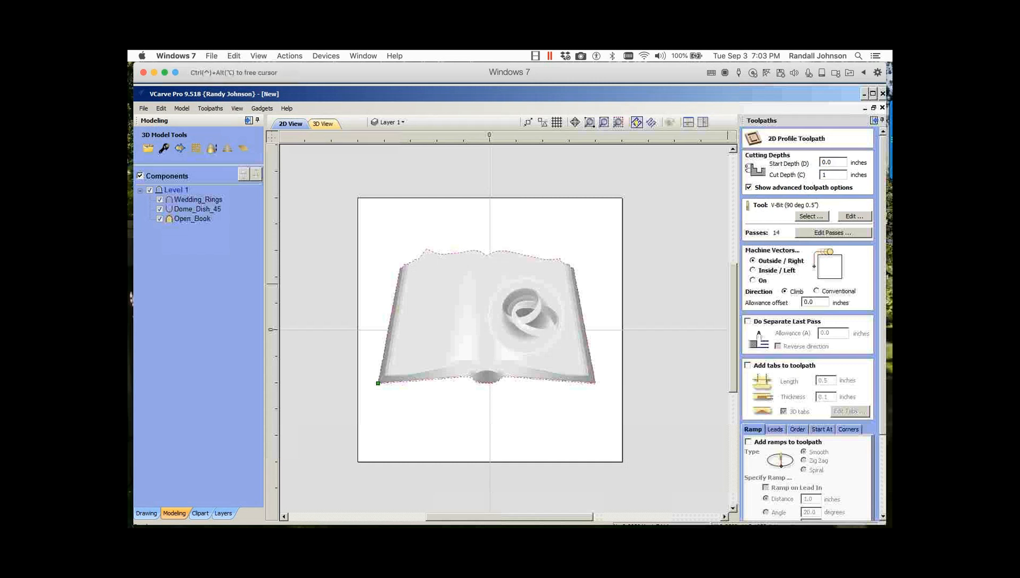
key("ctrl+alt")
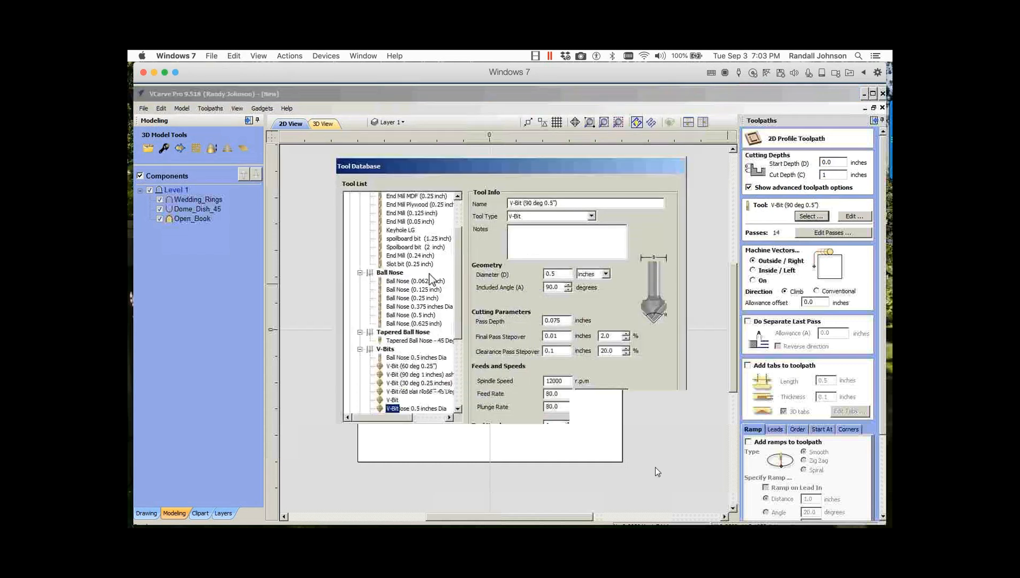
left_click(597, 450)
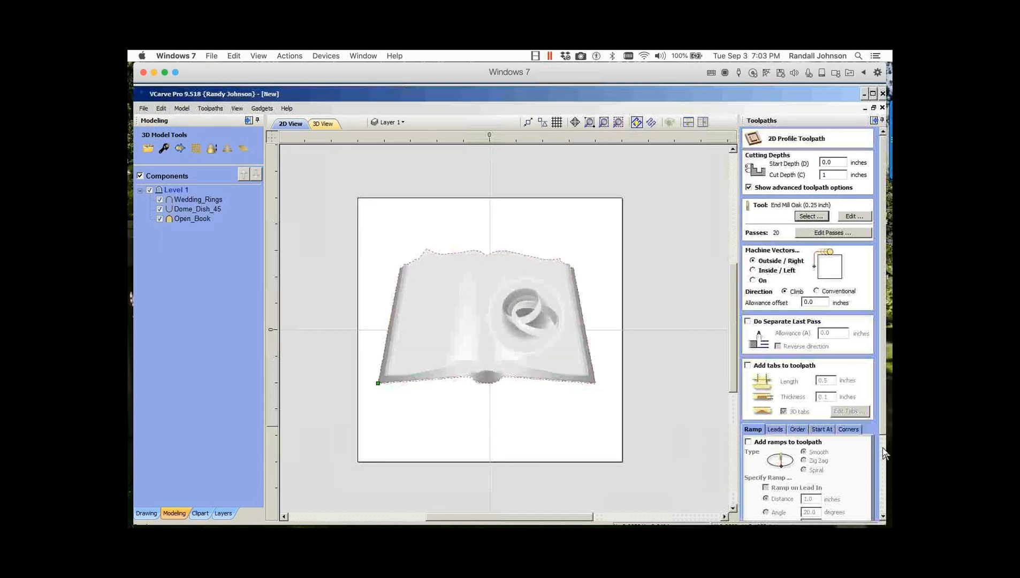
left_click(882, 450)
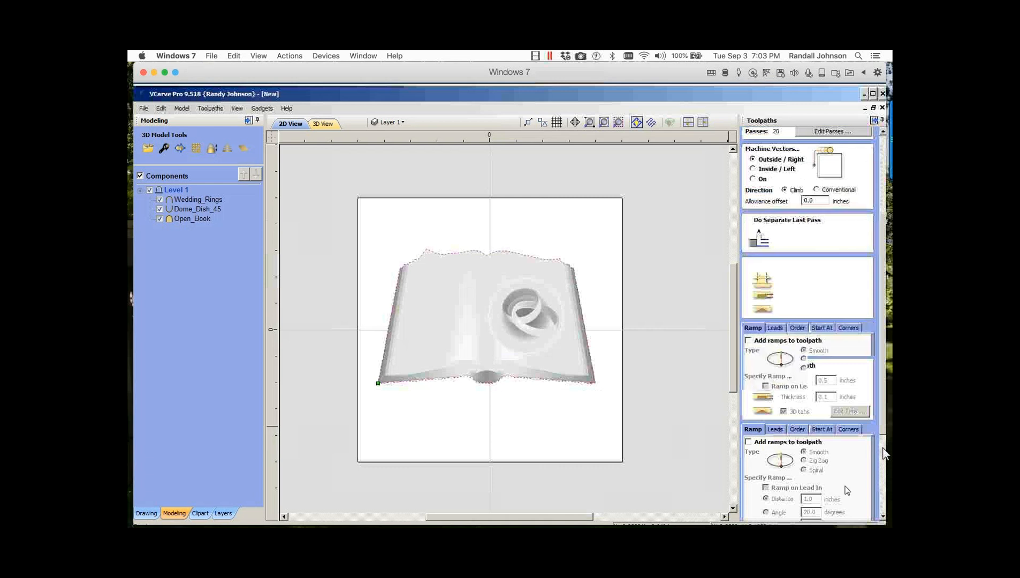
left_click(761, 514)
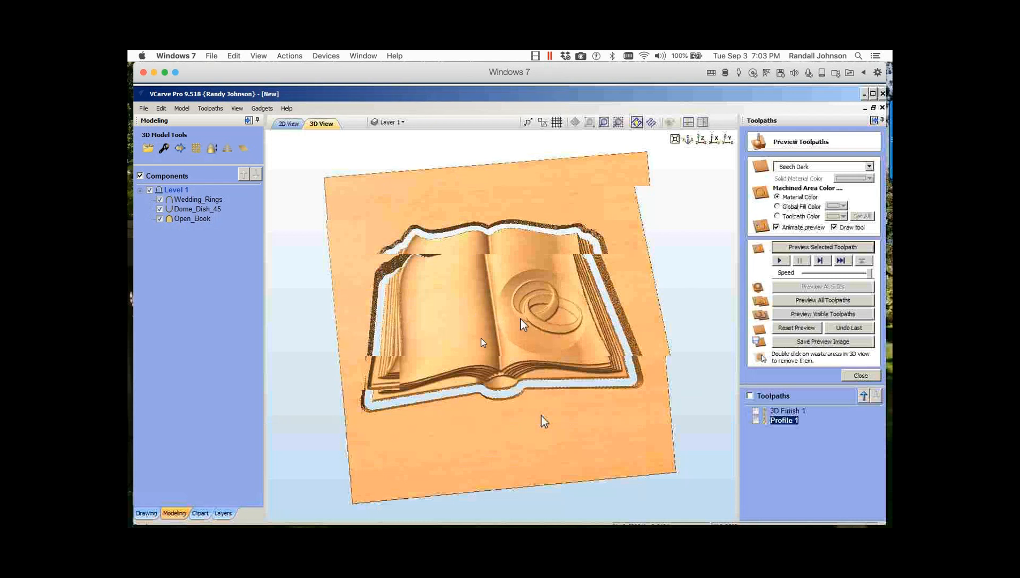
left_click_drag(492, 438, 403, 252)
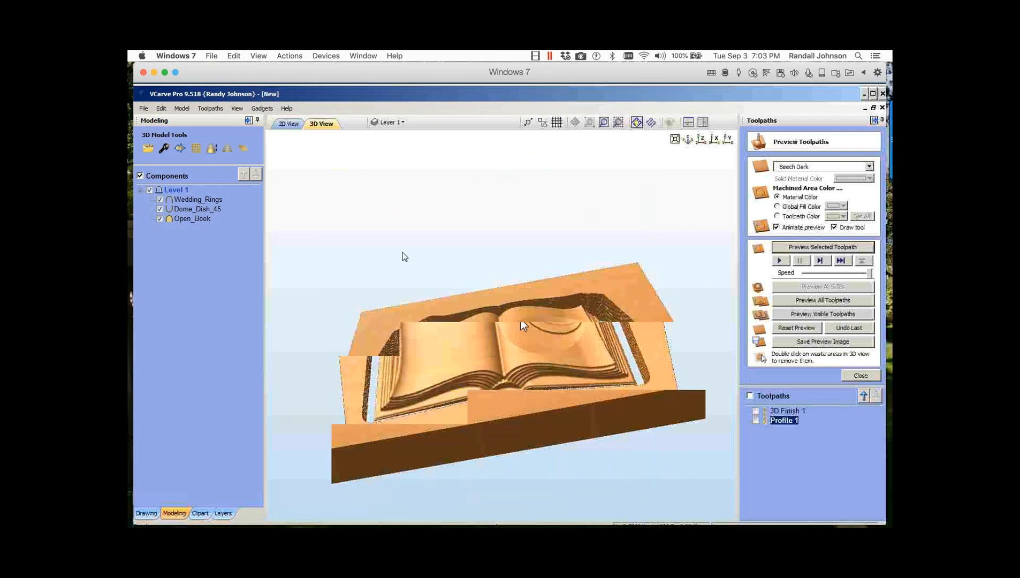
Step: Add a one-line dedication to the couple in 0.5-inch David text, tilt it upward and place it across the upper part of the left page
key("F2")
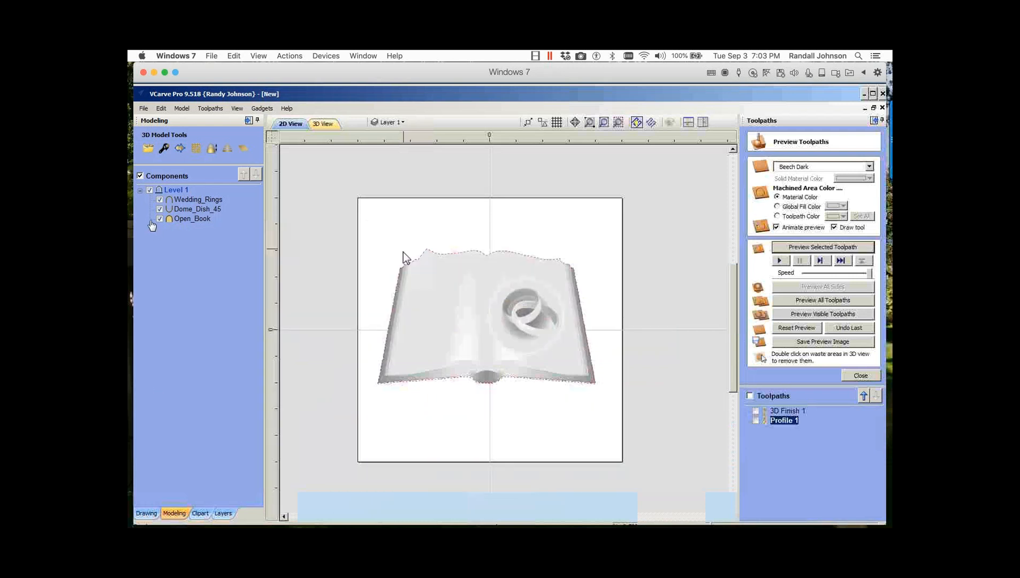
left_click(148, 220)
type("To")
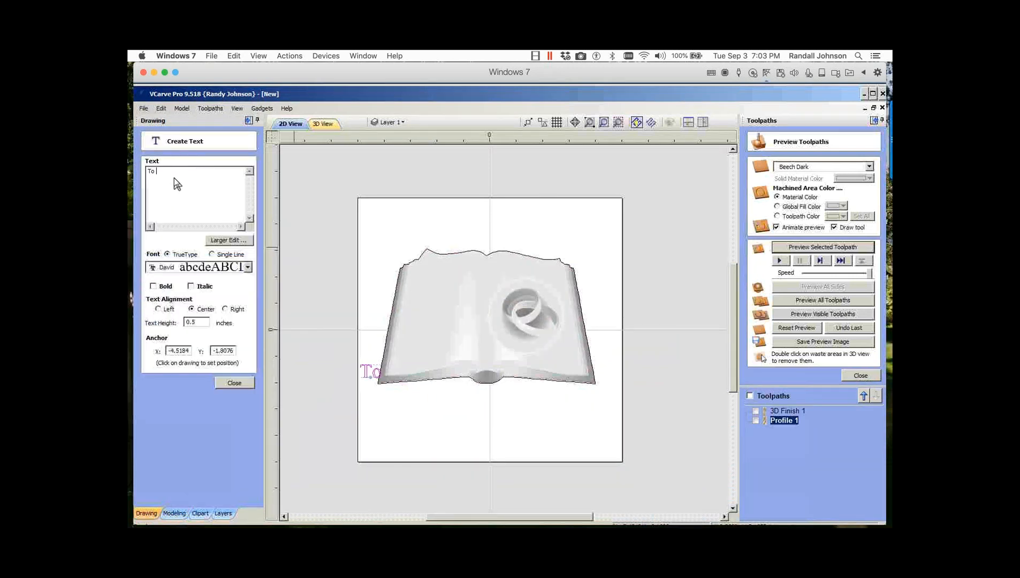
type(" John an")
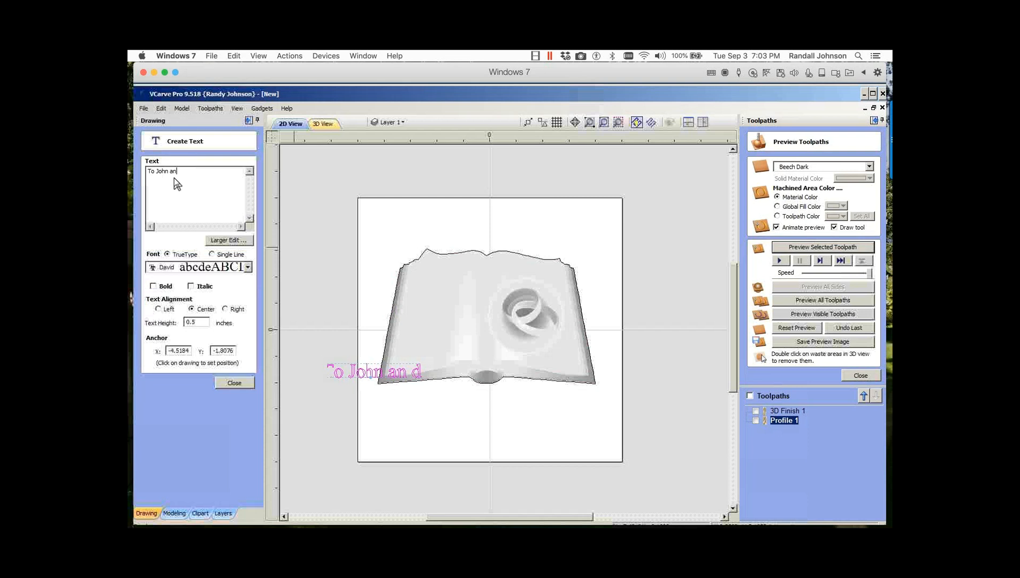
type("d Jo")
type("an")
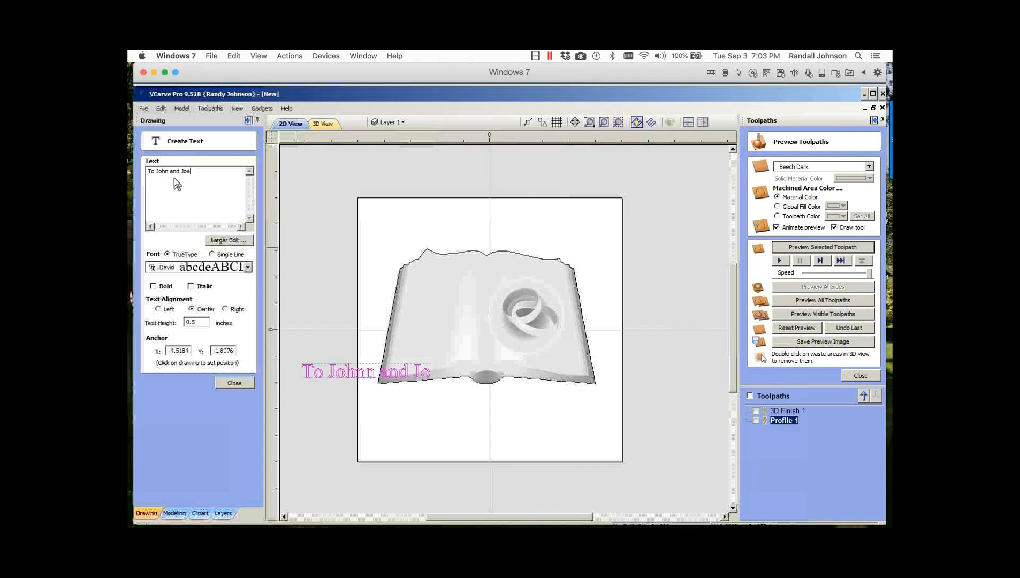
left_click(247, 380)
left_click_drag(448, 355, 396, 365)
left_click_drag(351, 378, 447, 275)
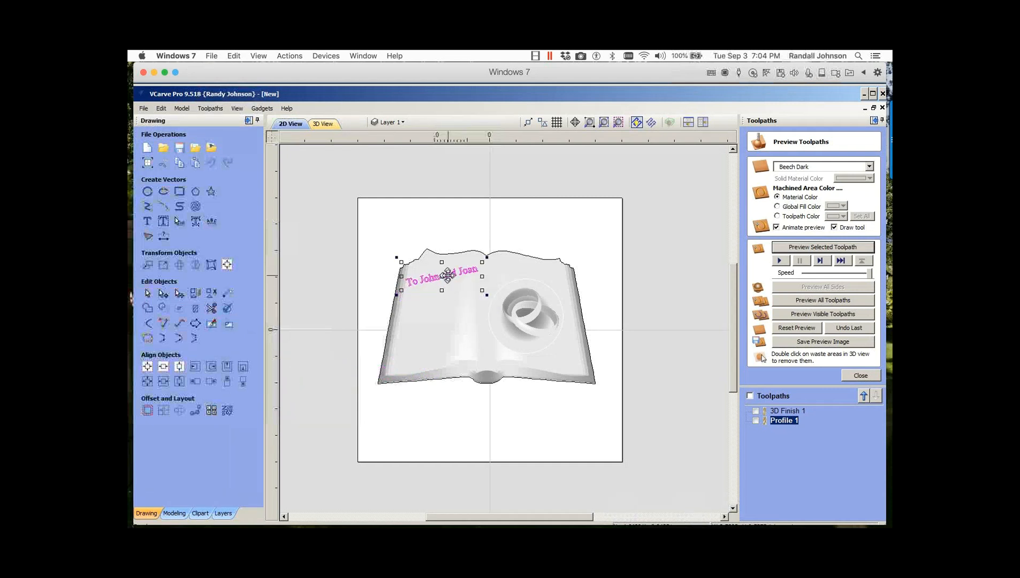
scroll(448, 276, "up", 4)
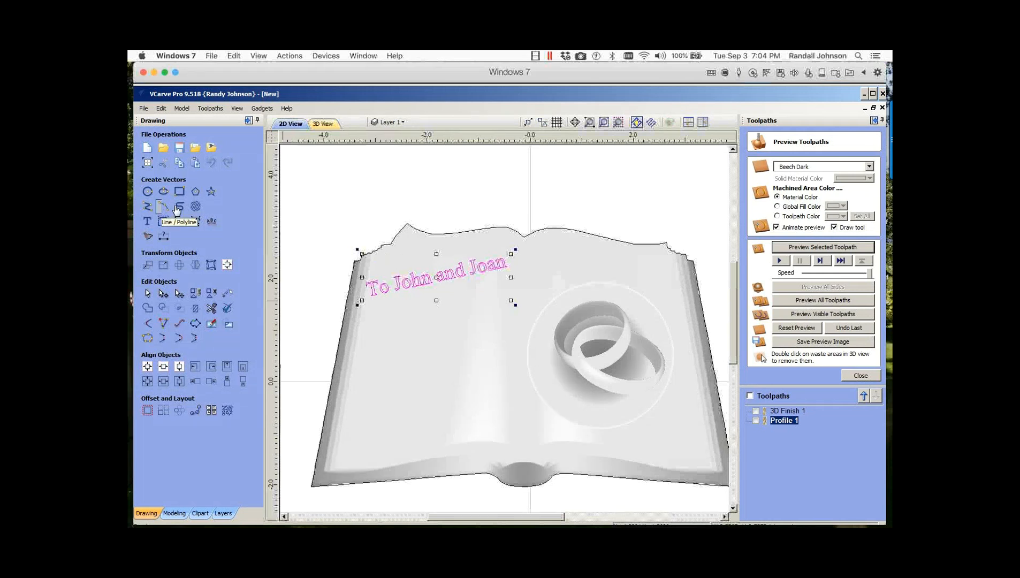
left_click(178, 207)
left_click(358, 329)
left_click(420, 312)
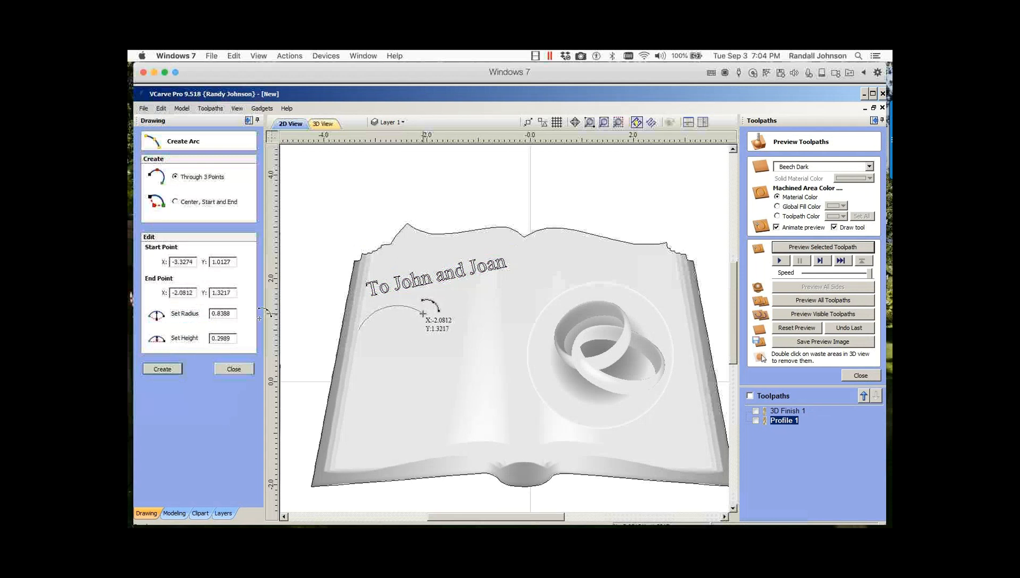
left_click(234, 369)
Step: Draw an open four-point polyline stepping upward across the lower part of the book's left page
left_click(147, 207)
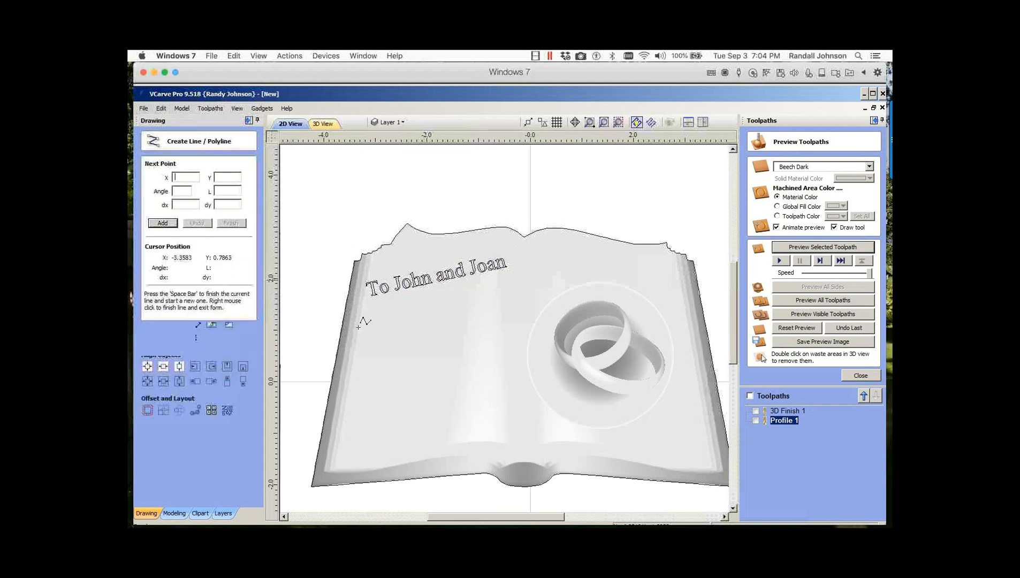
left_click(346, 435)
left_click(407, 432)
left_click(450, 390)
left_click(502, 400)
left_click(234, 332)
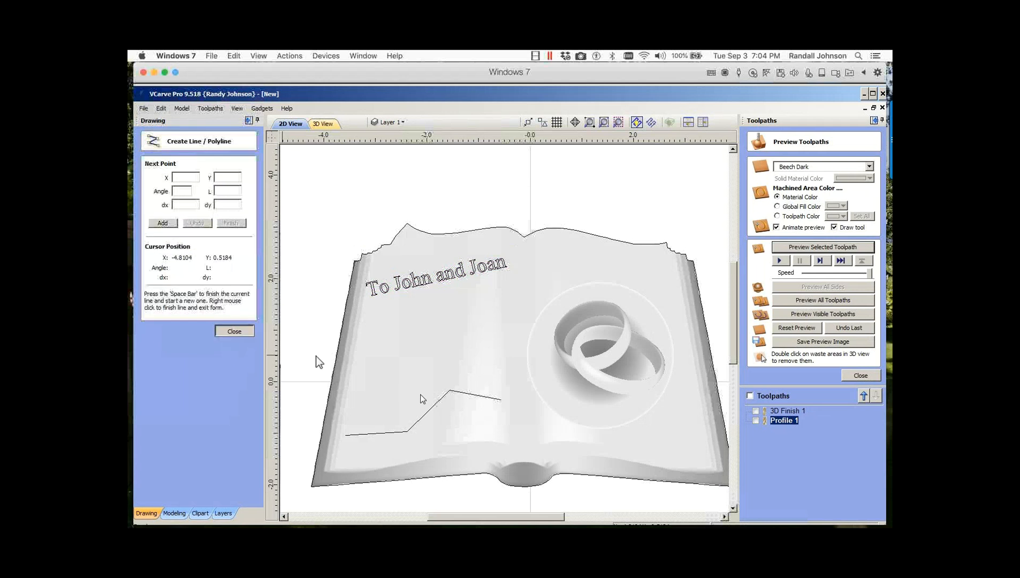
Step: Smooth the polyline's nodes on the left page so its straight segments form a flowing S-curve
left_click(475, 395)
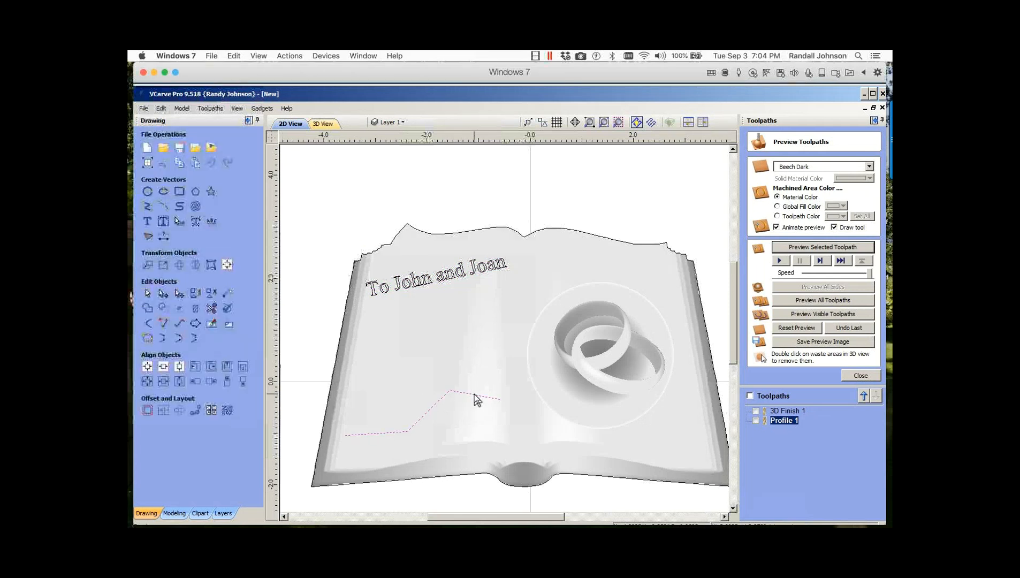
double_click(474, 394)
key("s")
key("s")
left_click_drag(450, 390, 459, 400)
left_click(306, 340)
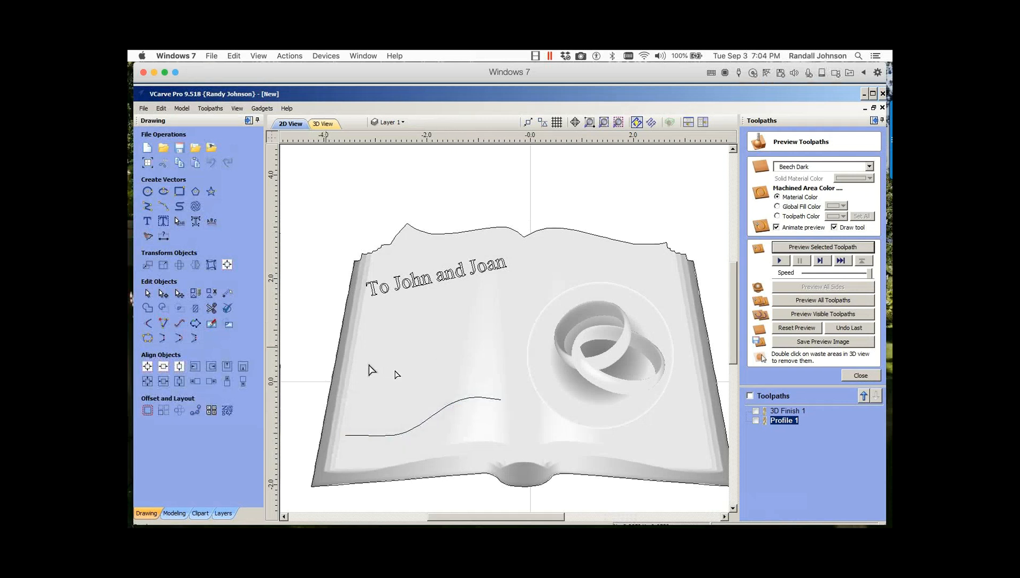
Step: Wrap the dedication text along the S-curve with its letters aligned to the curve, and undo the wrapping
left_click(452, 404)
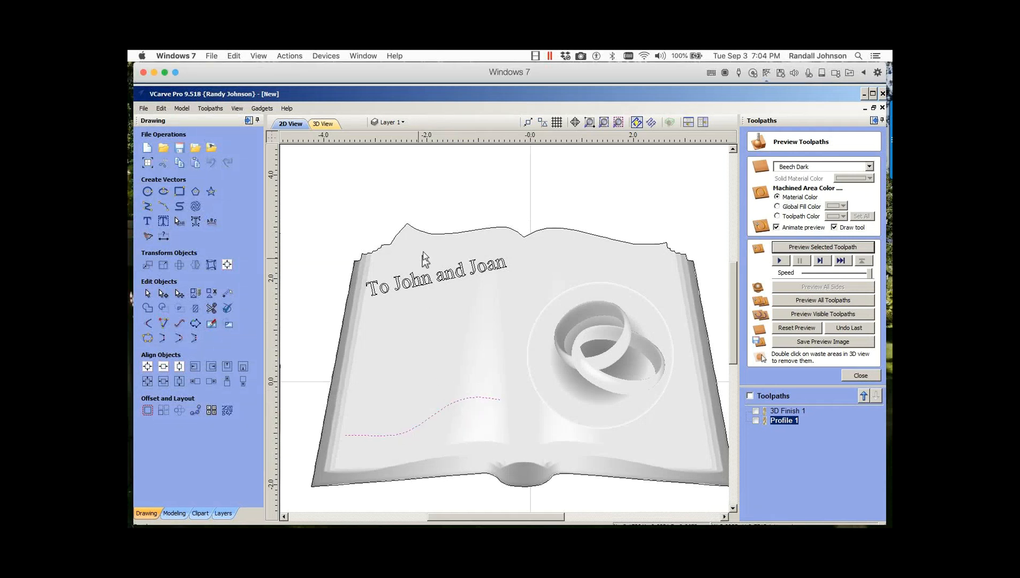
left_click(422, 284)
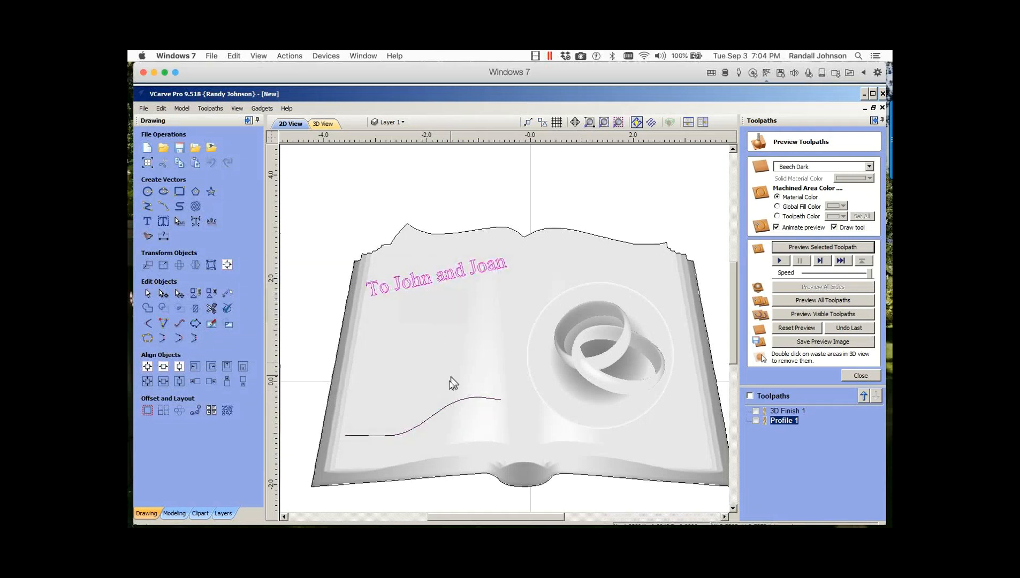
left_click(448, 405, "shift")
left_click(211, 222)
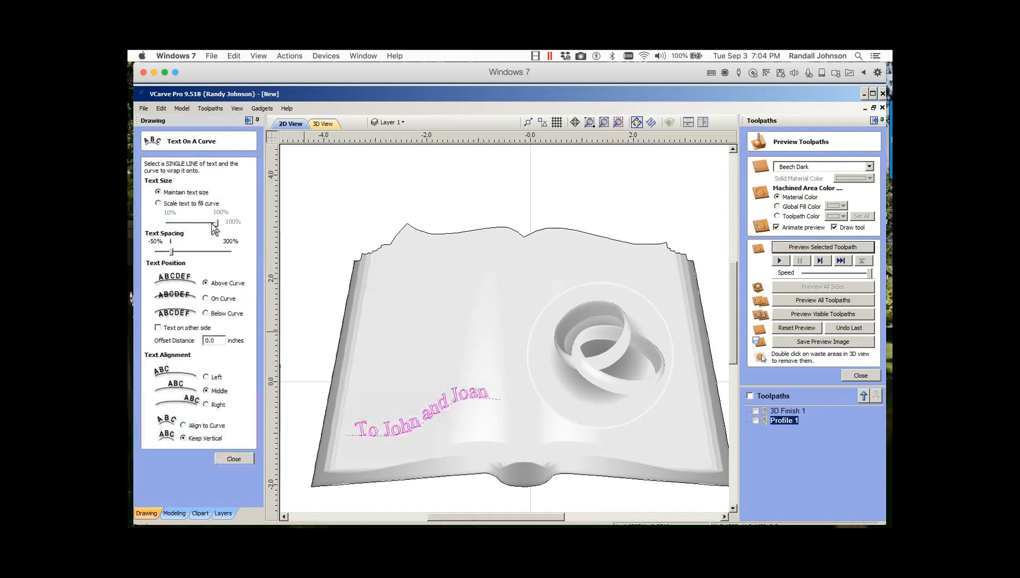
left_click(190, 427)
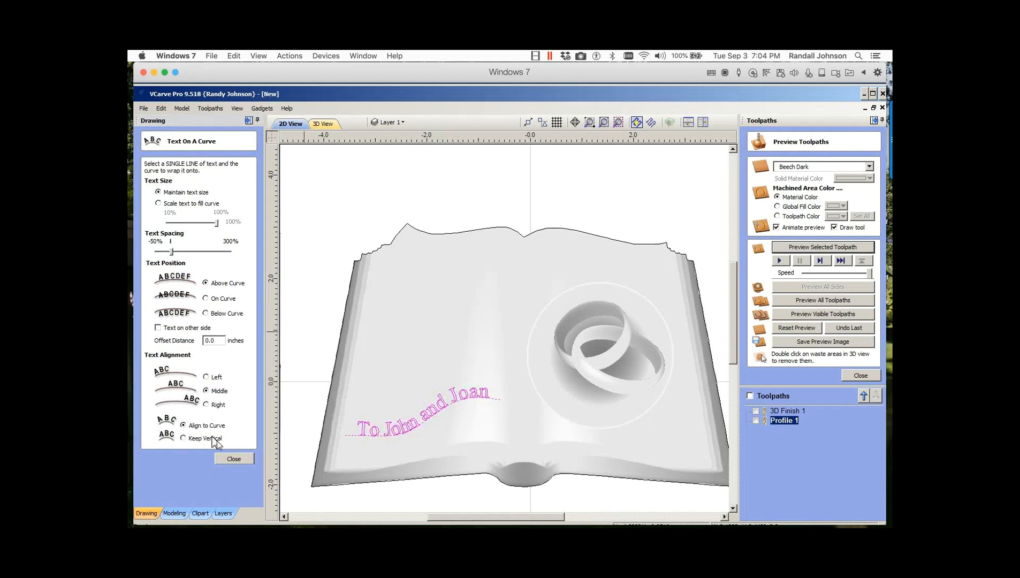
left_click(234, 459)
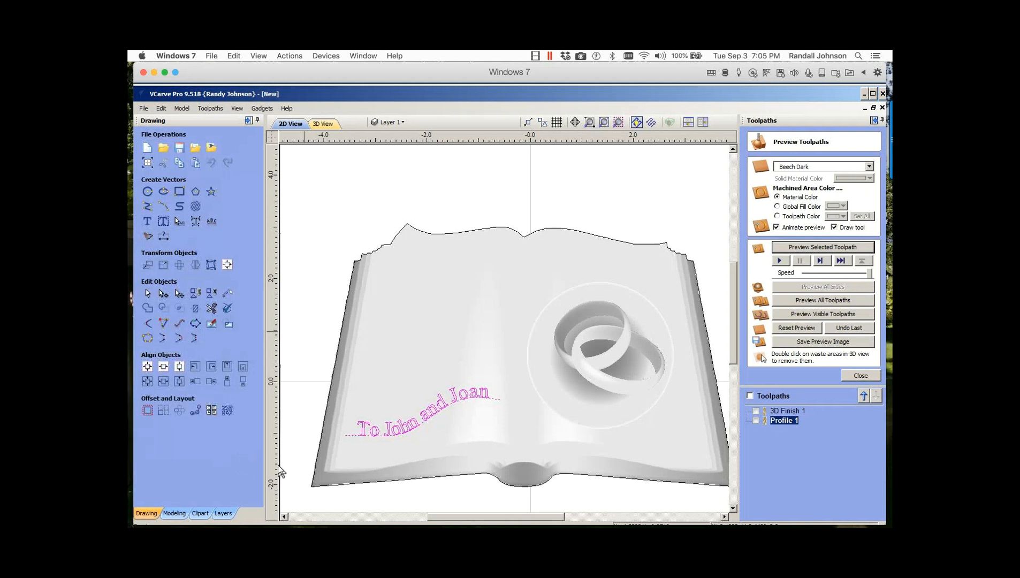
key("ctrl+z")
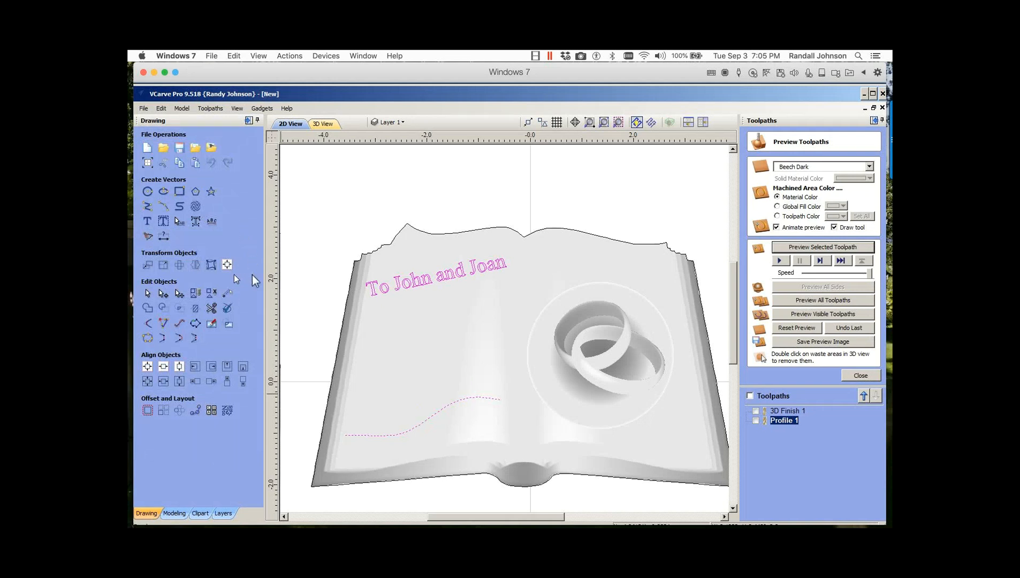
Step: Apply a Bounding Box distortion envelope to the selected dedication text and curve after checking the single-curve and two-curve options
left_click(211, 264)
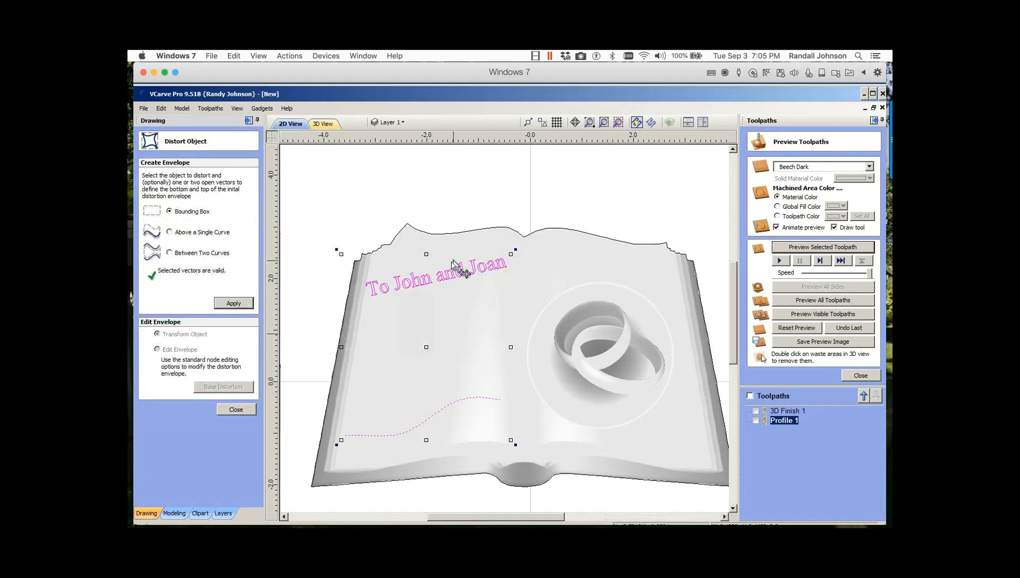
left_click(170, 232)
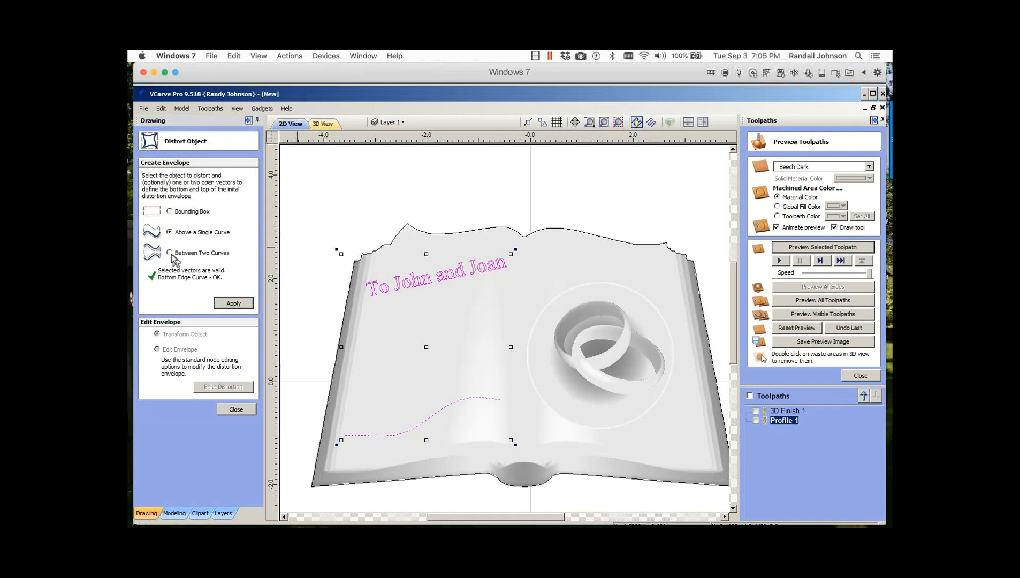
left_click(170, 254)
left_click(170, 212)
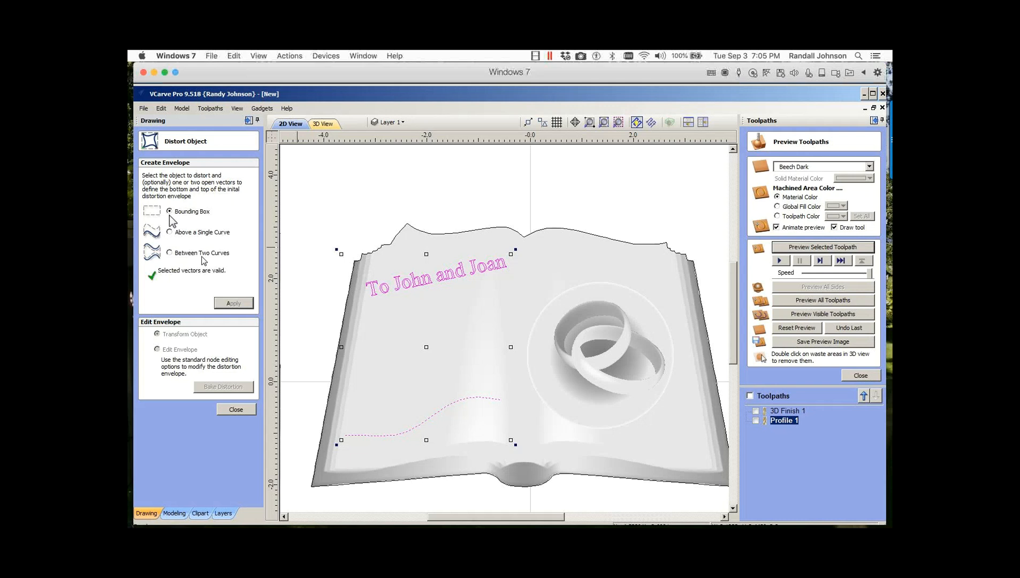
left_click(232, 303)
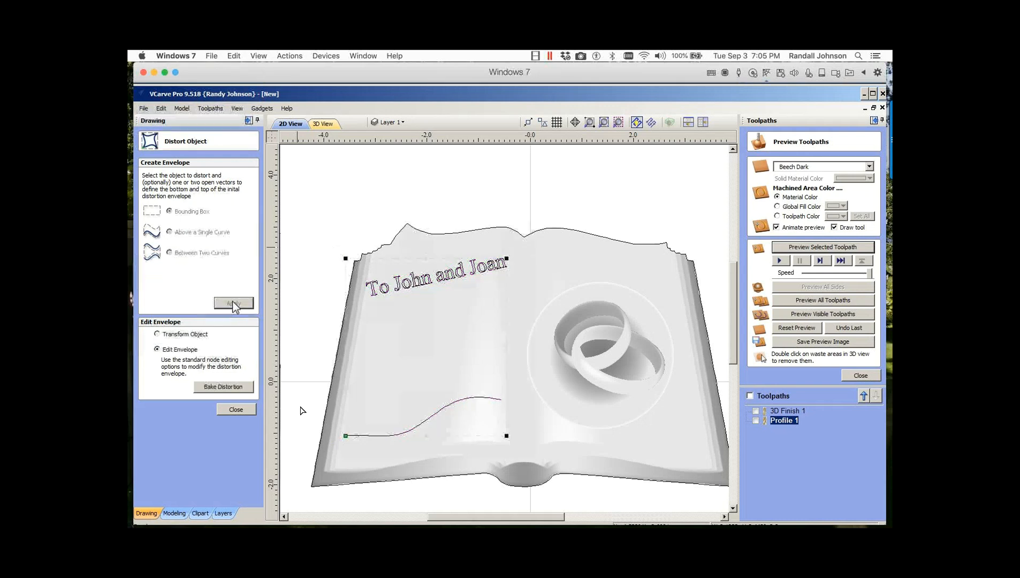
left_click(237, 408)
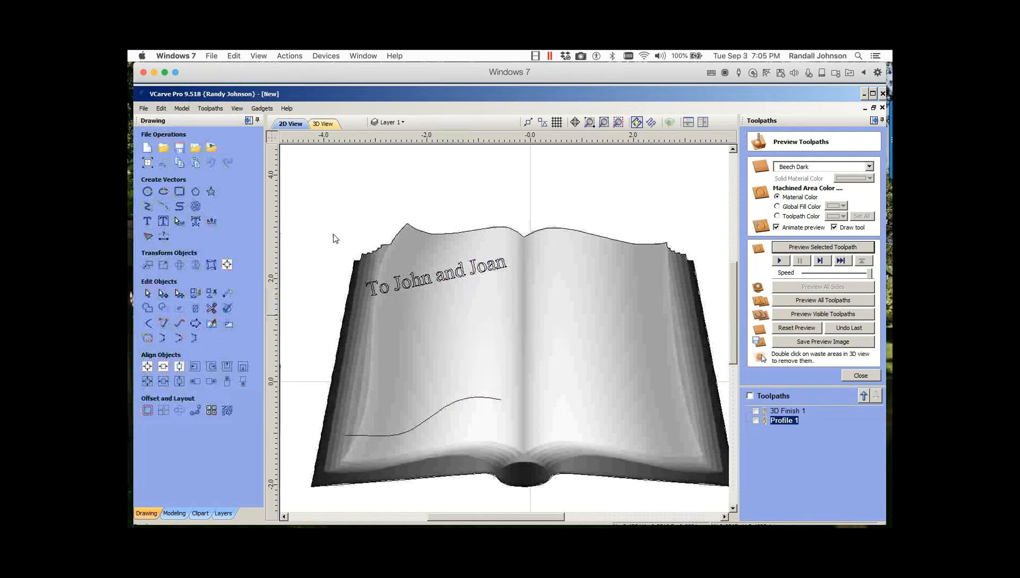
Step: Hide the Dome_Dish_45 component and close the toolpath preview to show the book model with the rings in 3D
left_click(324, 124)
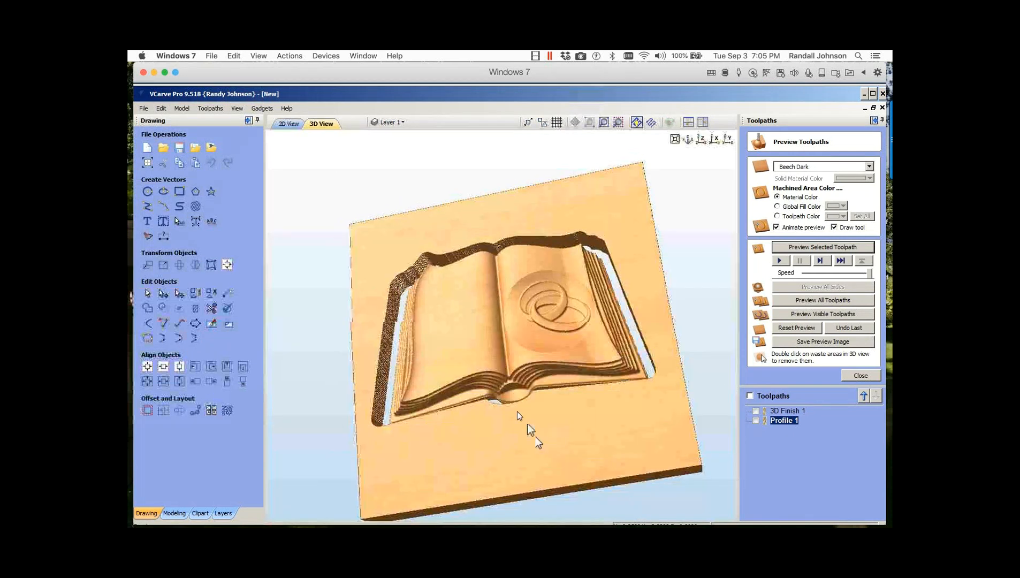
left_click_drag(528, 433, 625, 425)
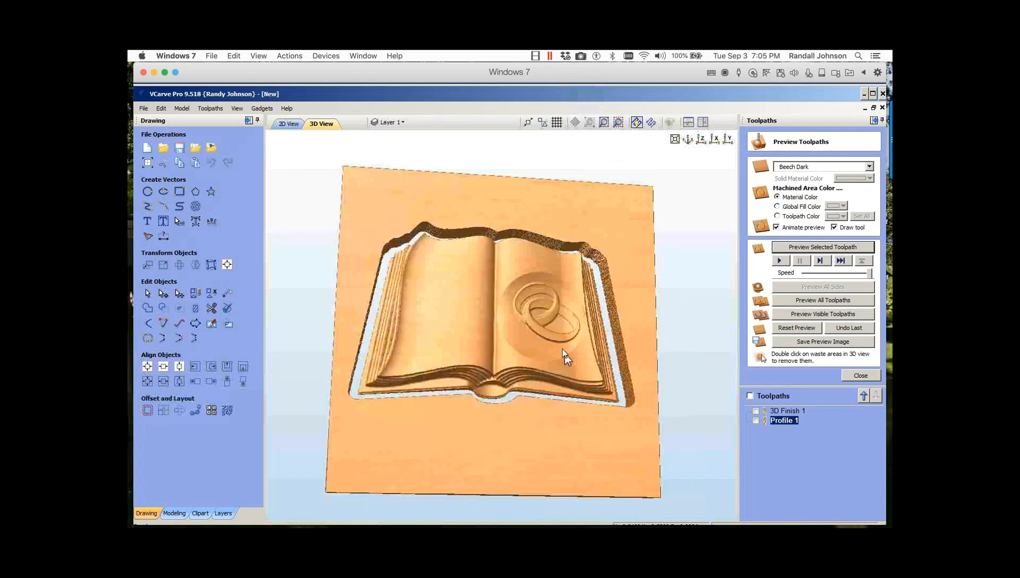
scroll(562, 350, "up", 3)
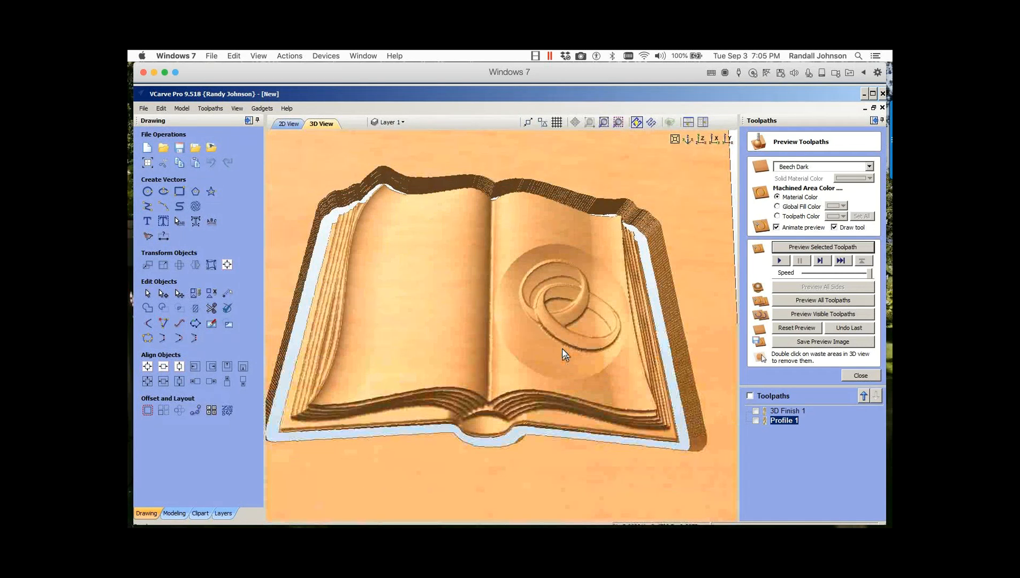
left_click(175, 513)
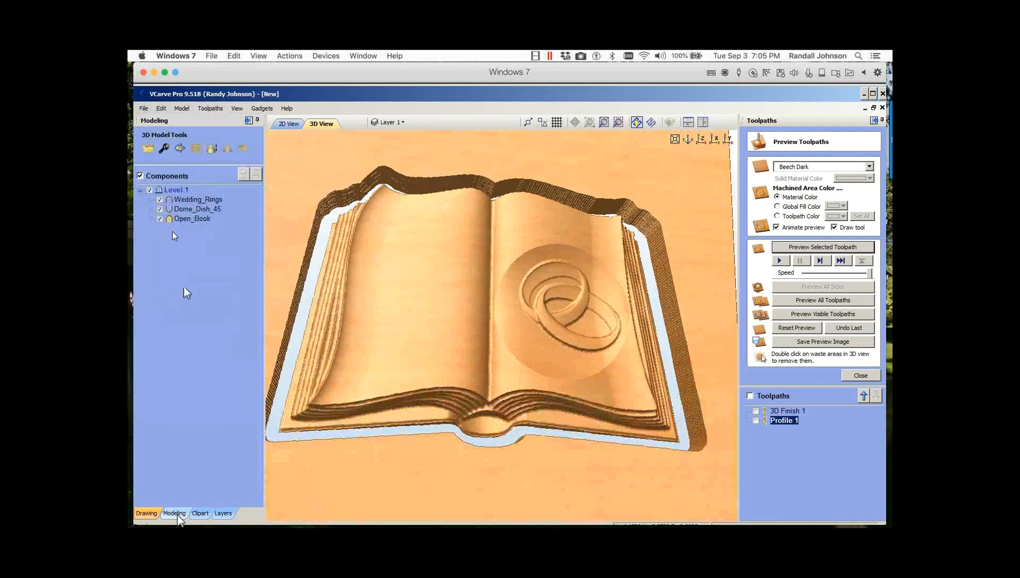
left_click(159, 209)
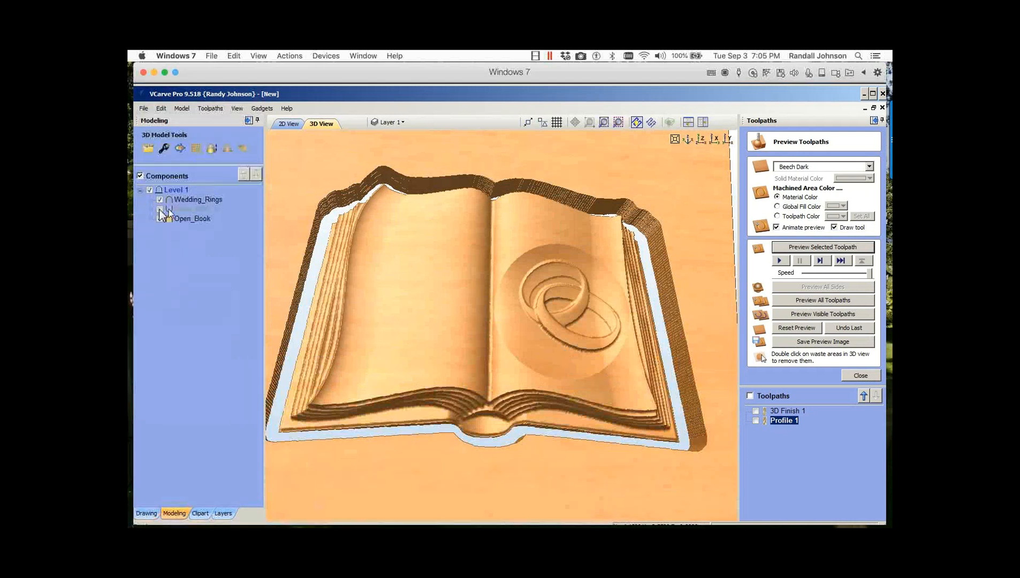
left_click(861, 376)
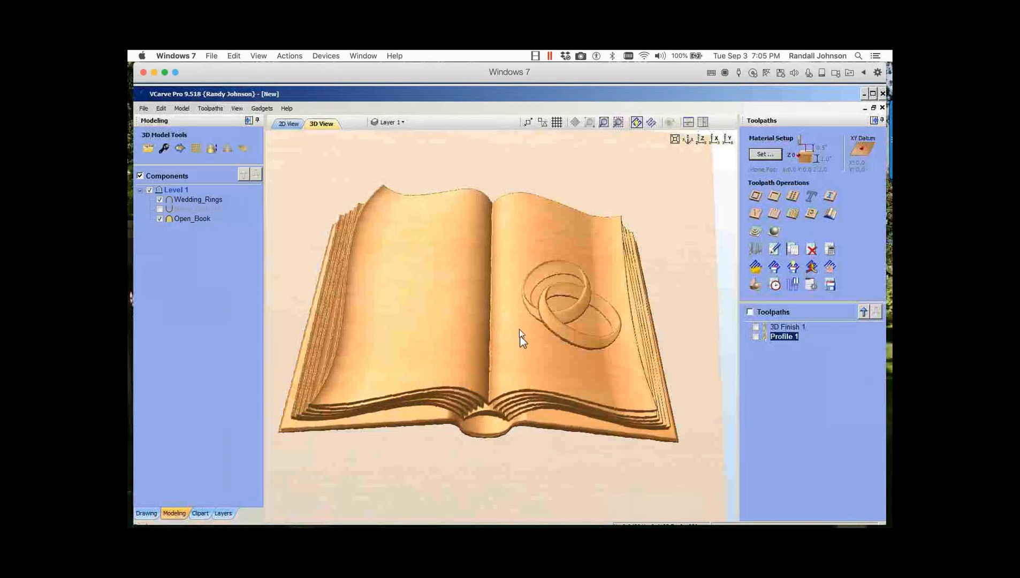
left_click_drag(520, 334, 512, 303)
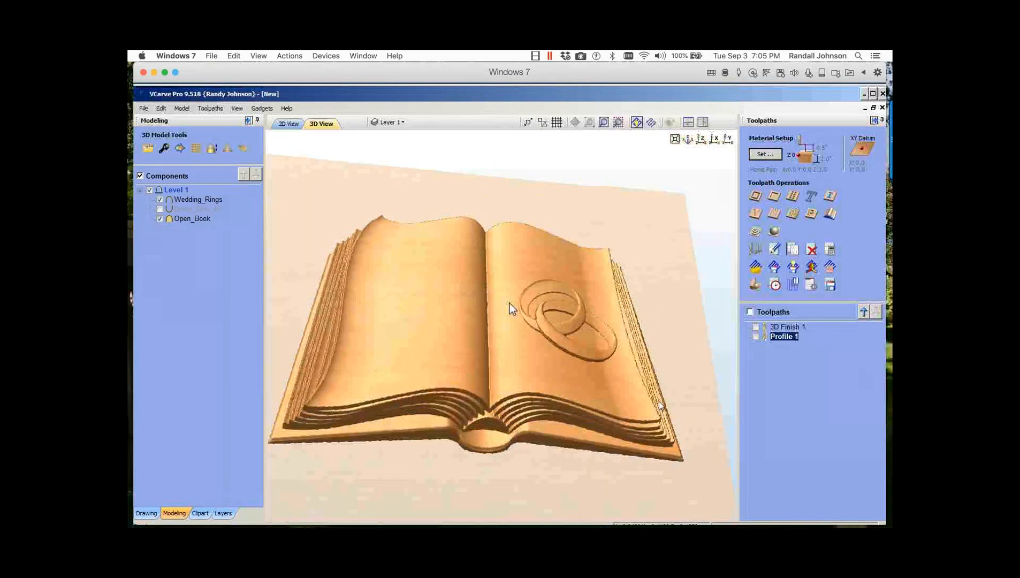
left_click_drag(663, 414, 658, 391)
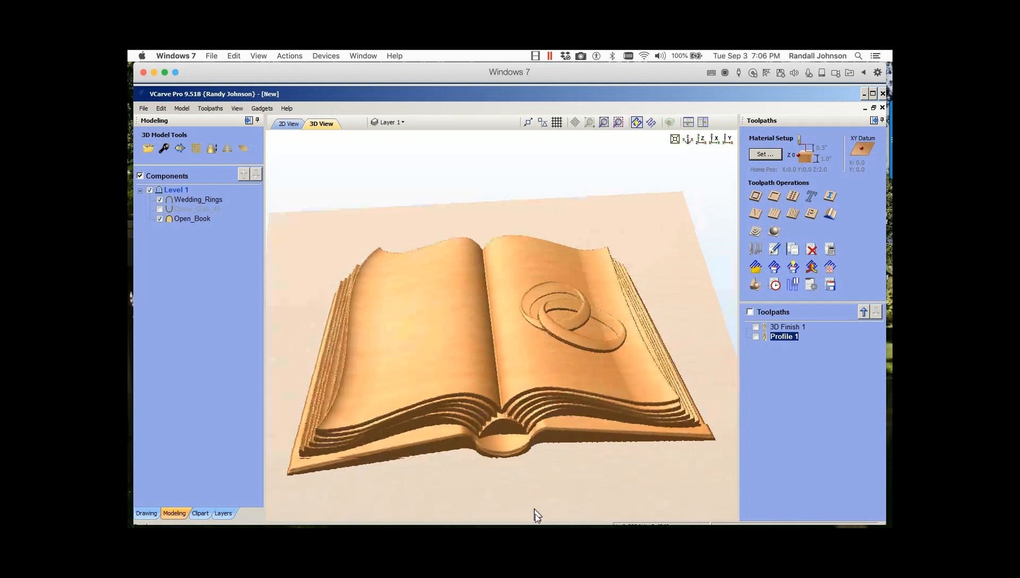
left_click_drag(534, 509, 535, 514)
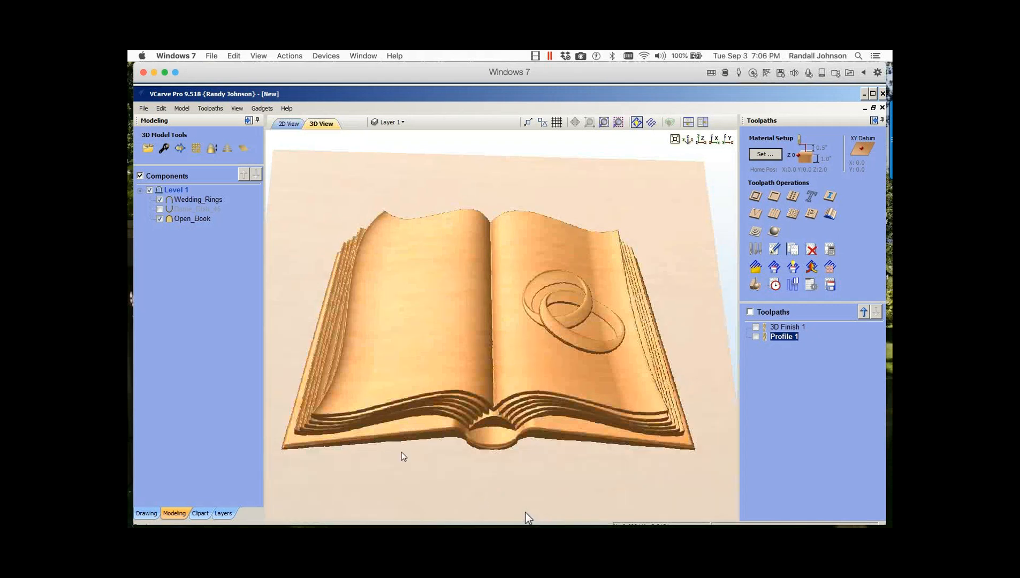
Step: Switch to the 2D view and hide the Open_Book component while keeping the Wedding_Rings component shown
left_click(288, 124)
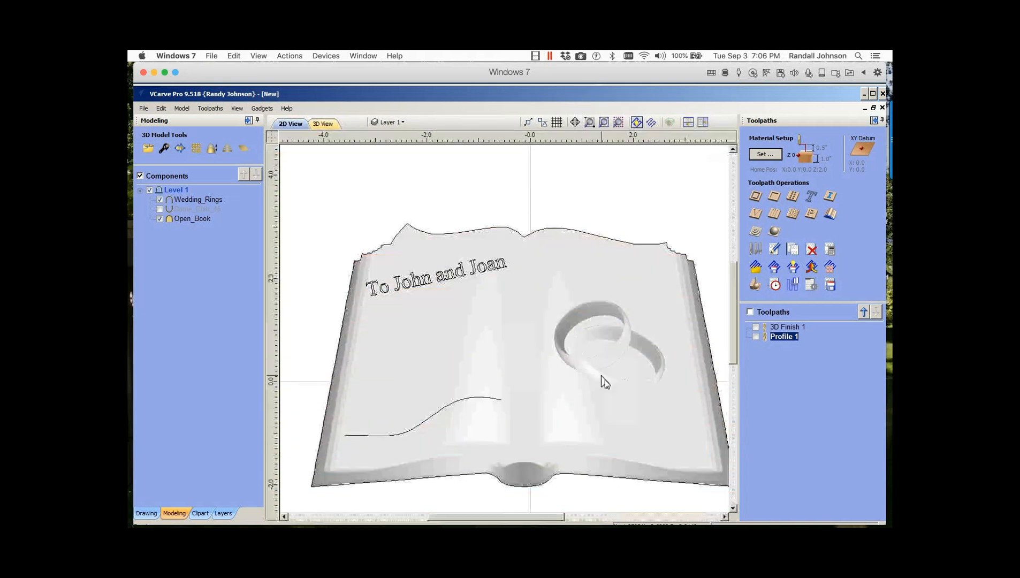
left_click(606, 381)
left_click(513, 325)
left_click(476, 268)
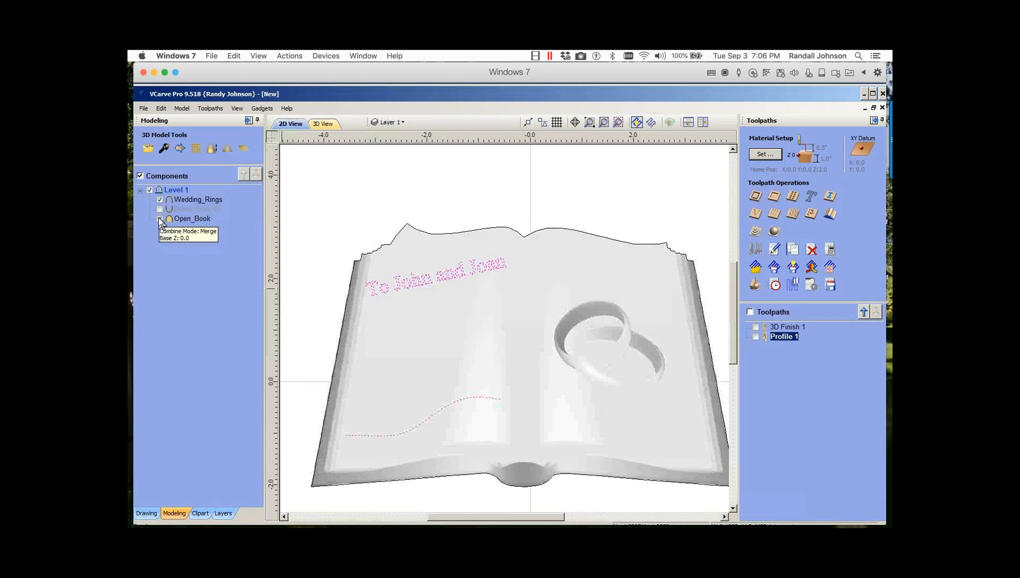
left_click(160, 219)
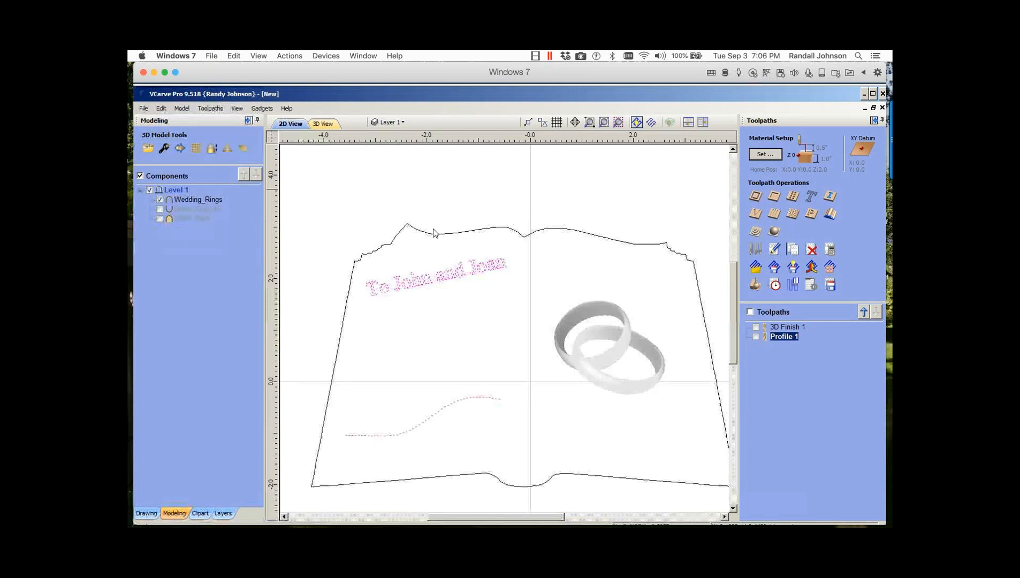
scroll(474, 295, "down", 1)
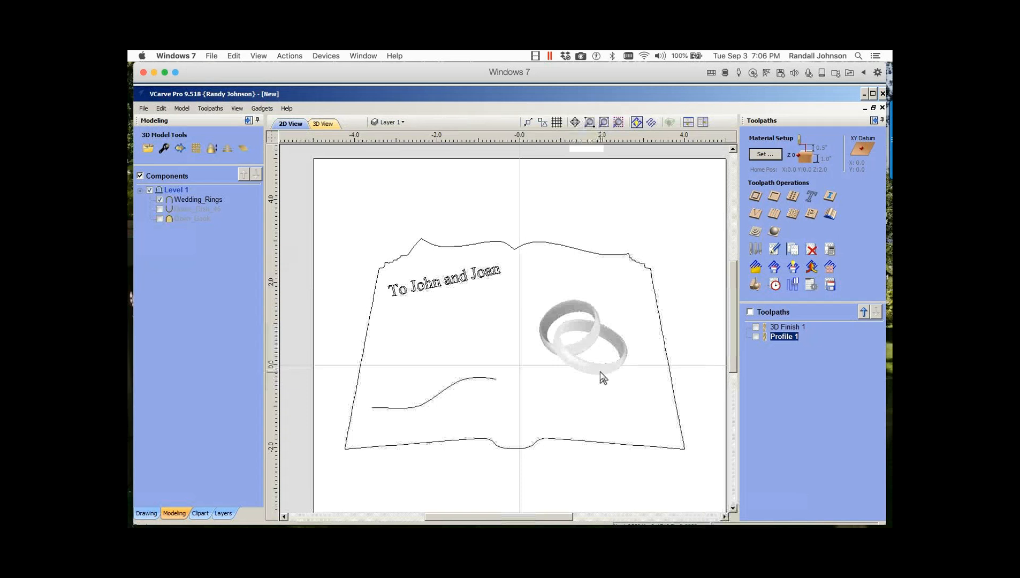
scroll(600, 371, "up", 1)
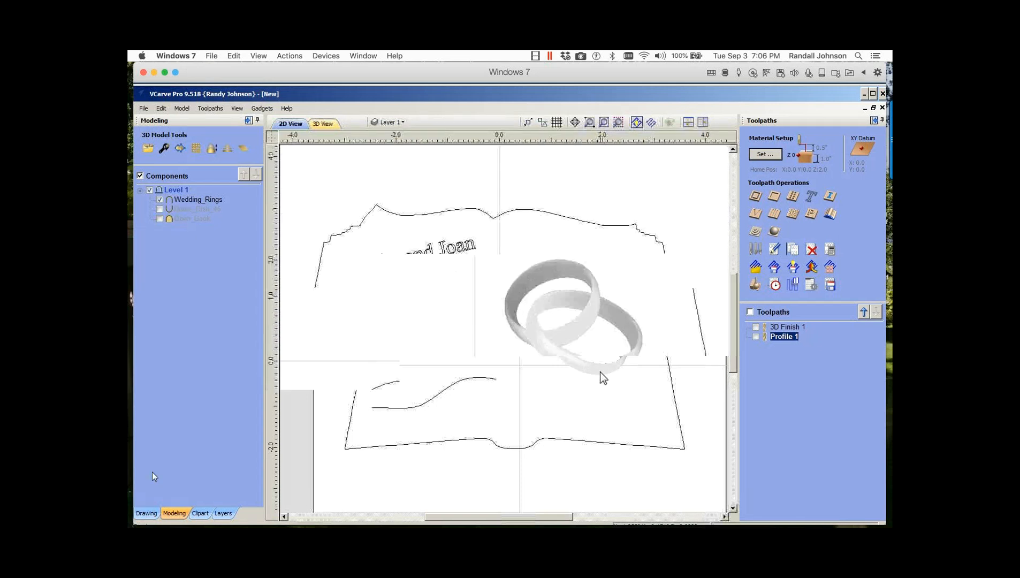
Step: Delete the slanted dedication text together with the S-curve from the left page
left_click(150, 221)
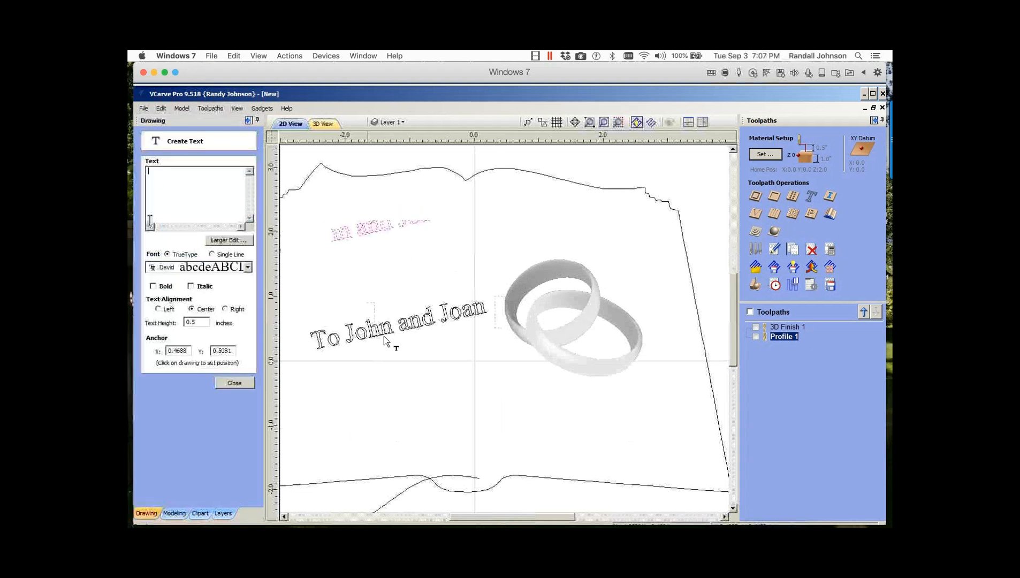
left_click(218, 383)
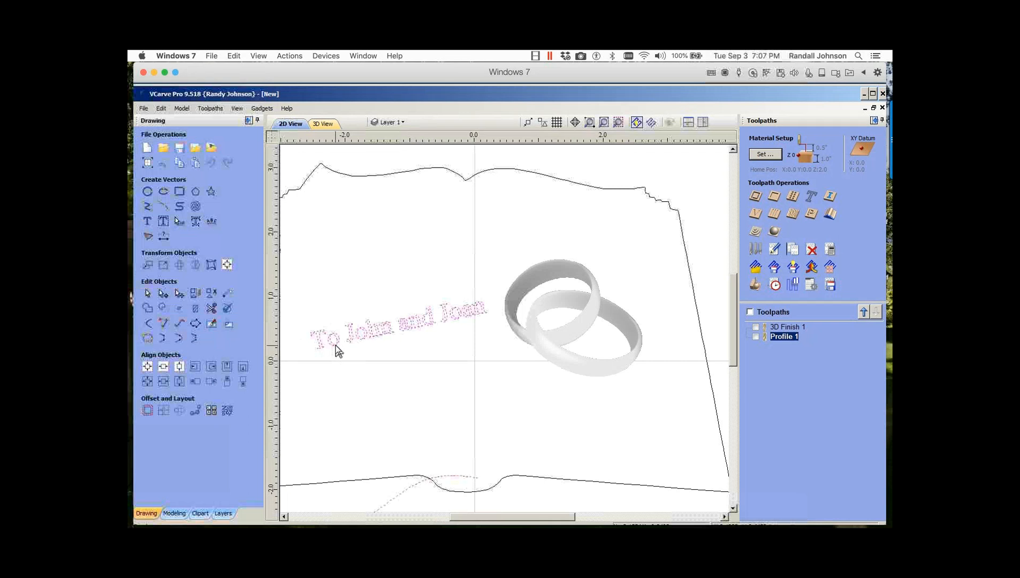
left_click(148, 225)
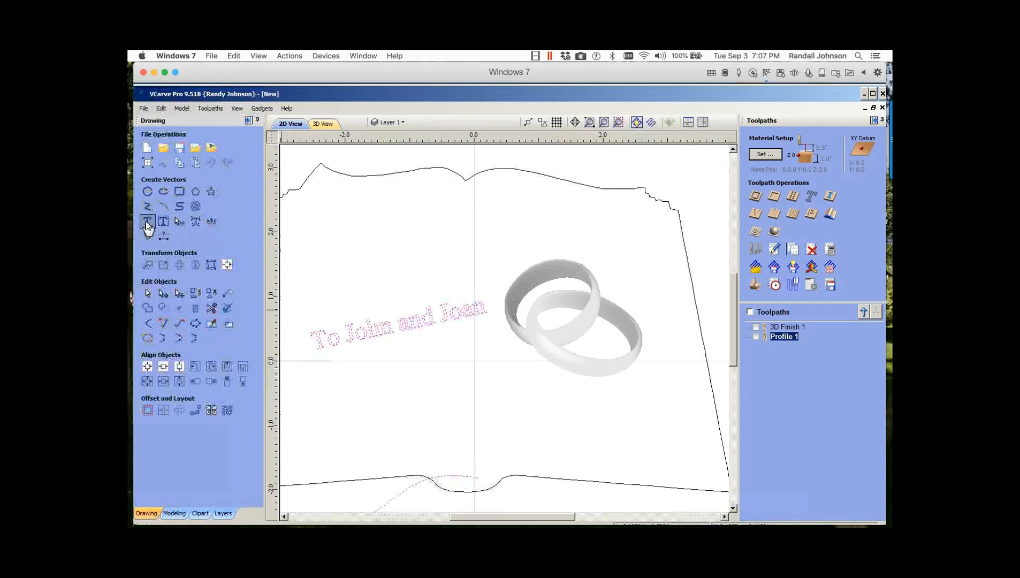
key("Escape")
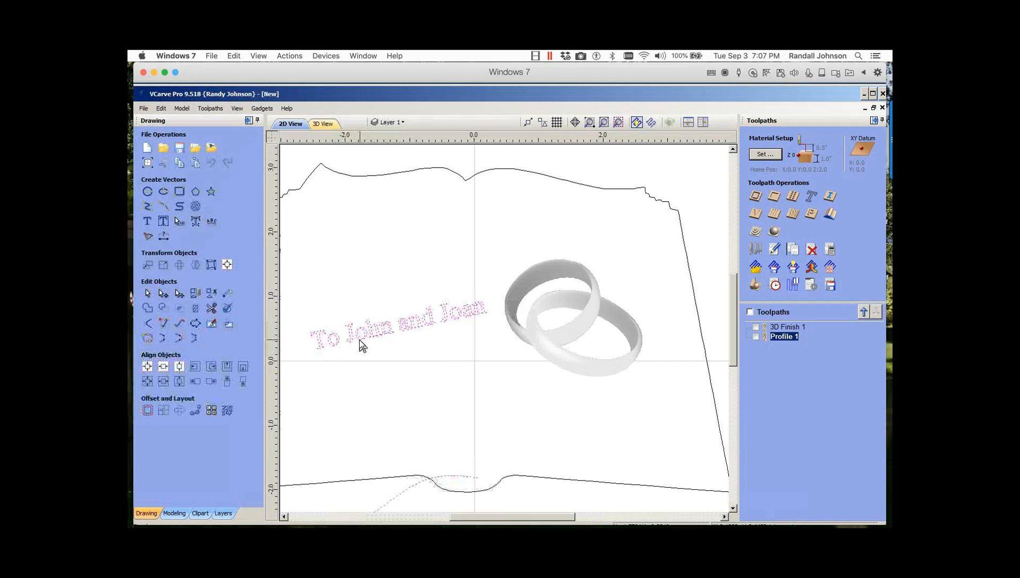
key("Delete")
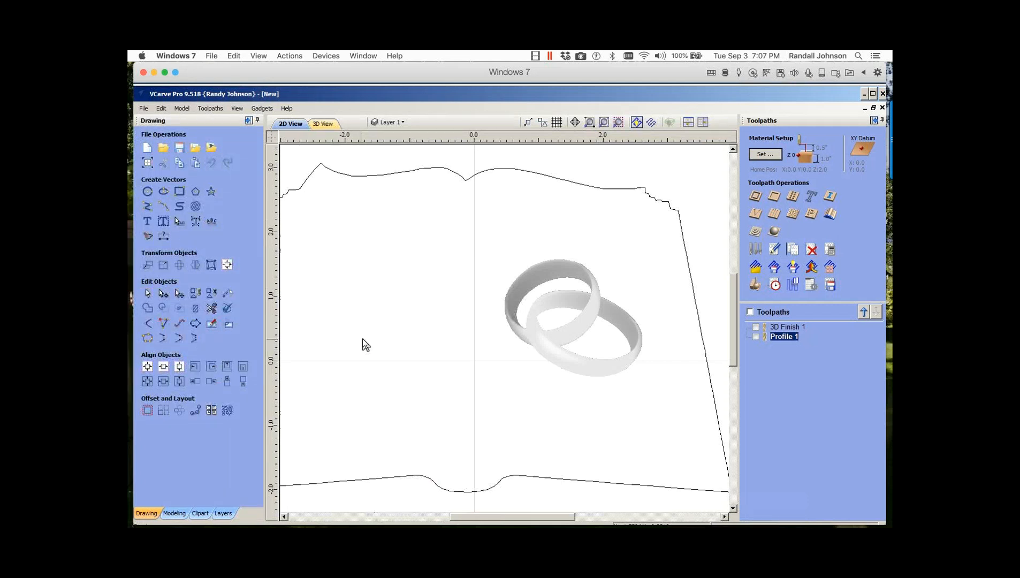
Step: Create two separate 0.5-inch-high text objects, one for each spouse's first name, placing the second on the upper left page
left_click(164, 221)
type("John")
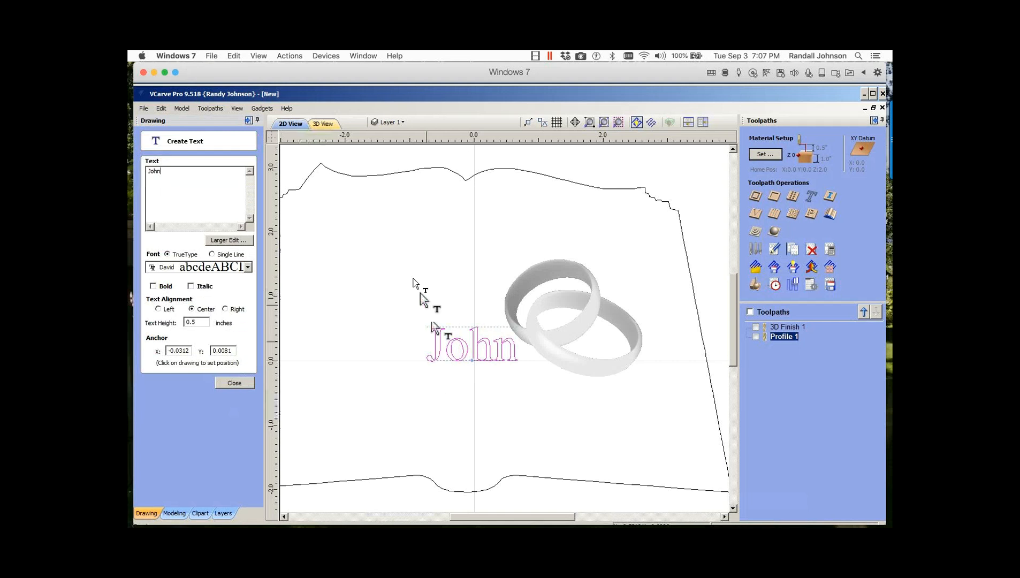
left_click(383, 243)
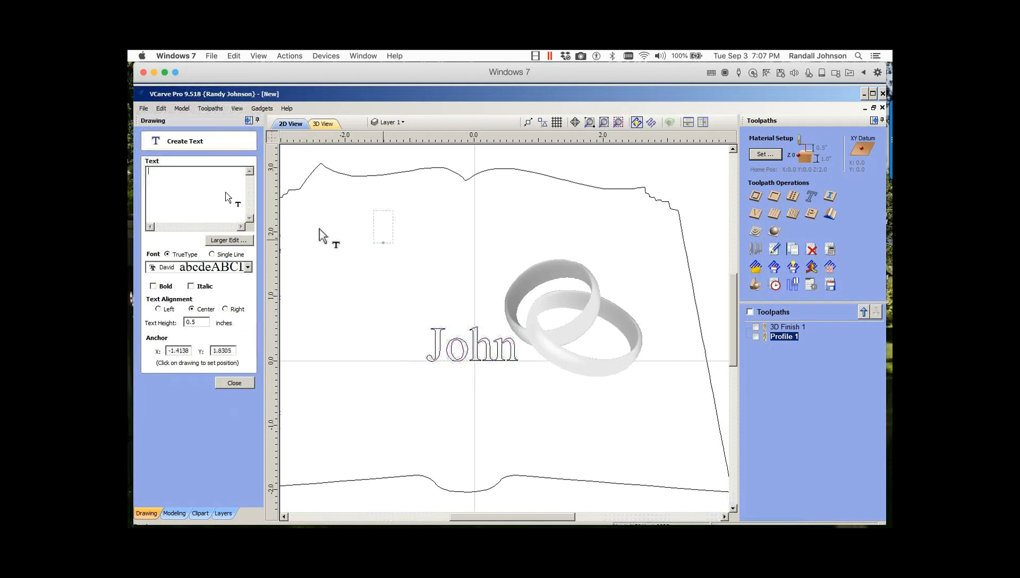
left_click(173, 174)
type("Joan")
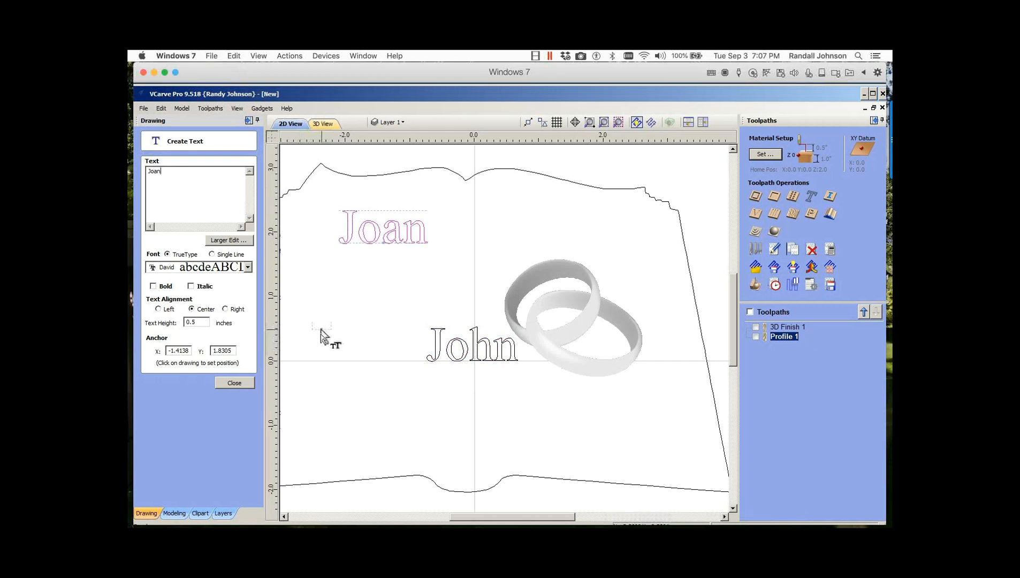
left_click(241, 380)
Step: Scale down both name texts and place one on each ring's front band, rotating the upper ring's name to follow its band
left_click(396, 241)
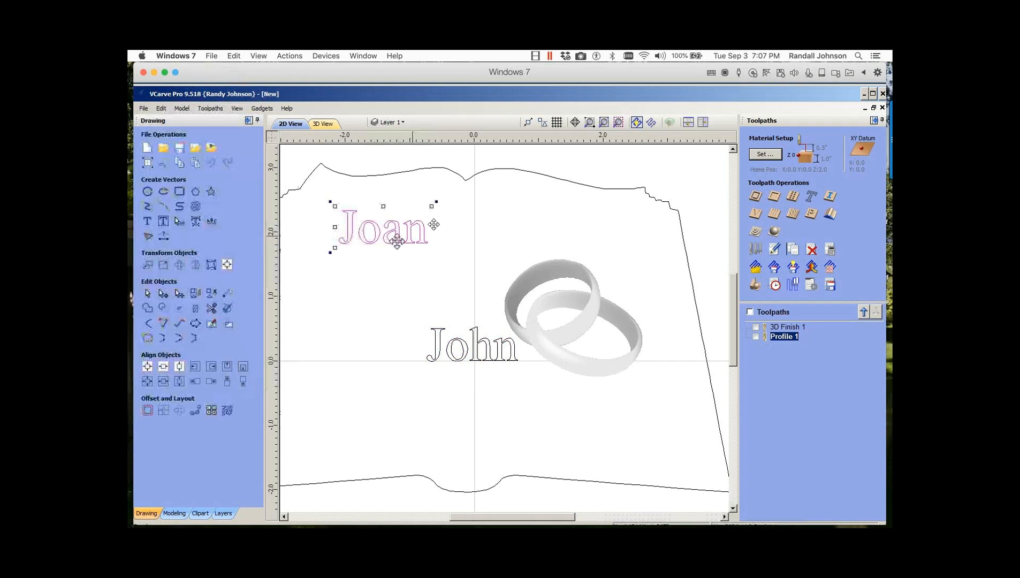
left_click_drag(431, 206, 585, 364)
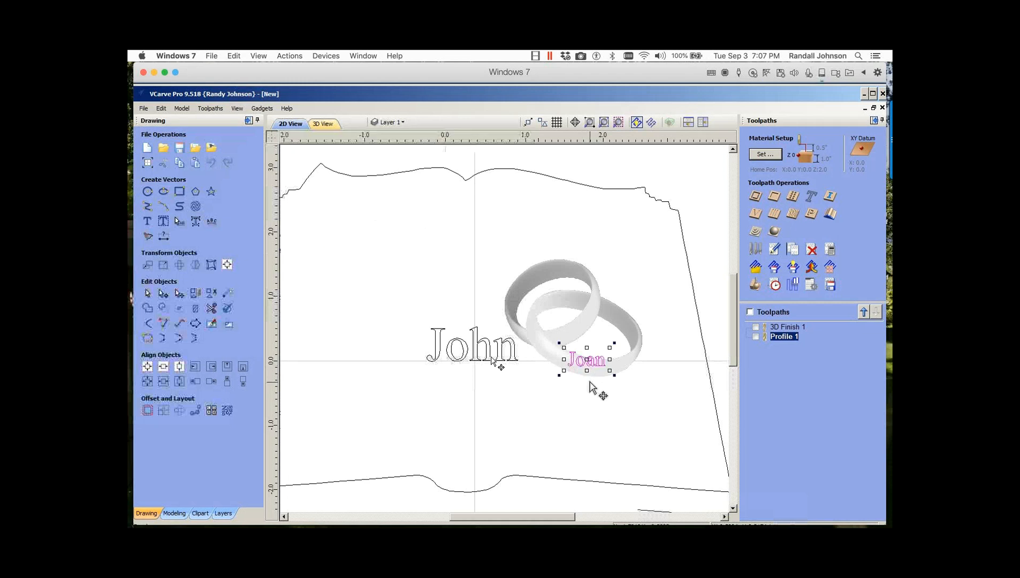
scroll(590, 383, "up", 1)
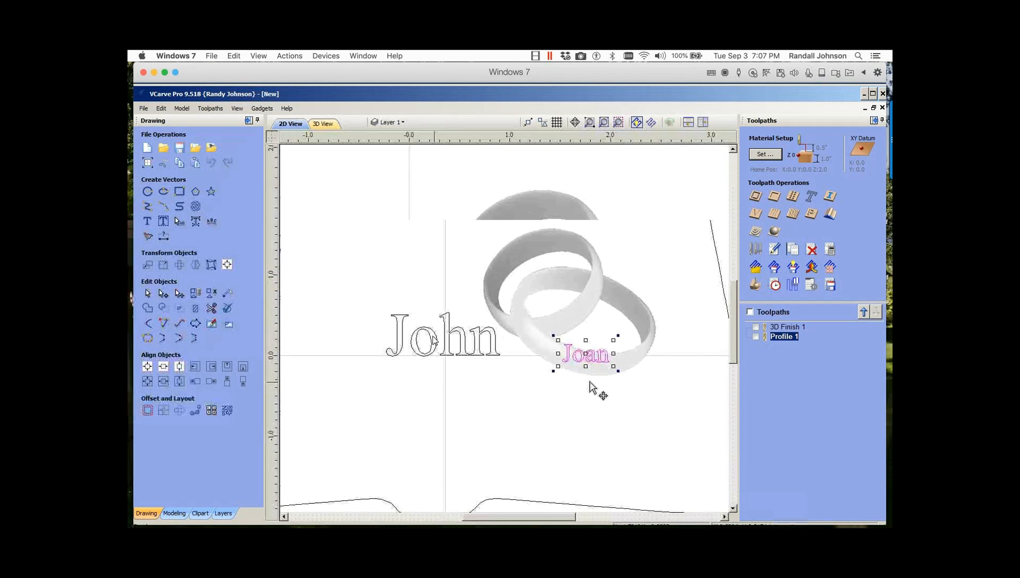
left_click(420, 329)
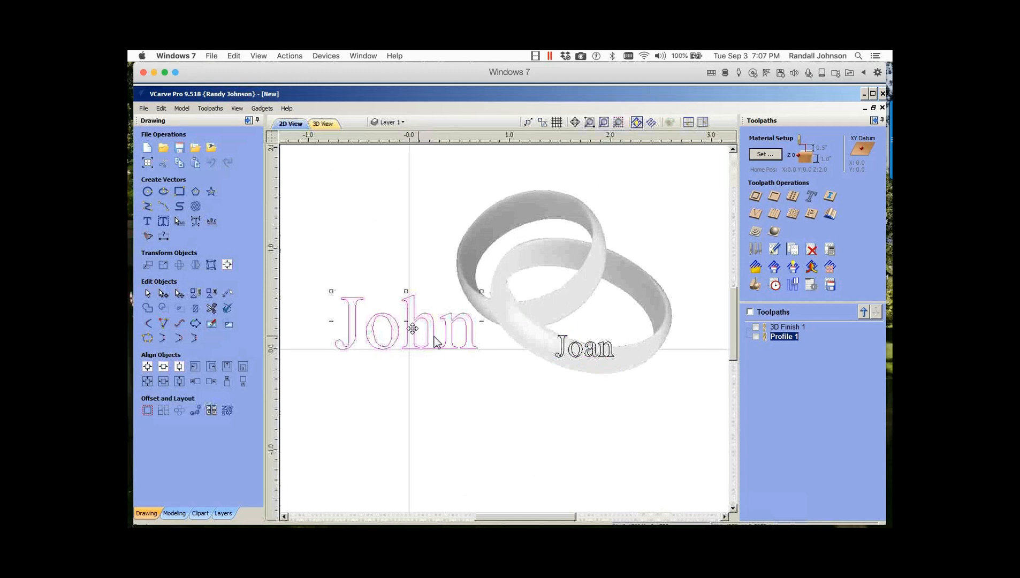
left_click_drag(482, 292, 594, 267)
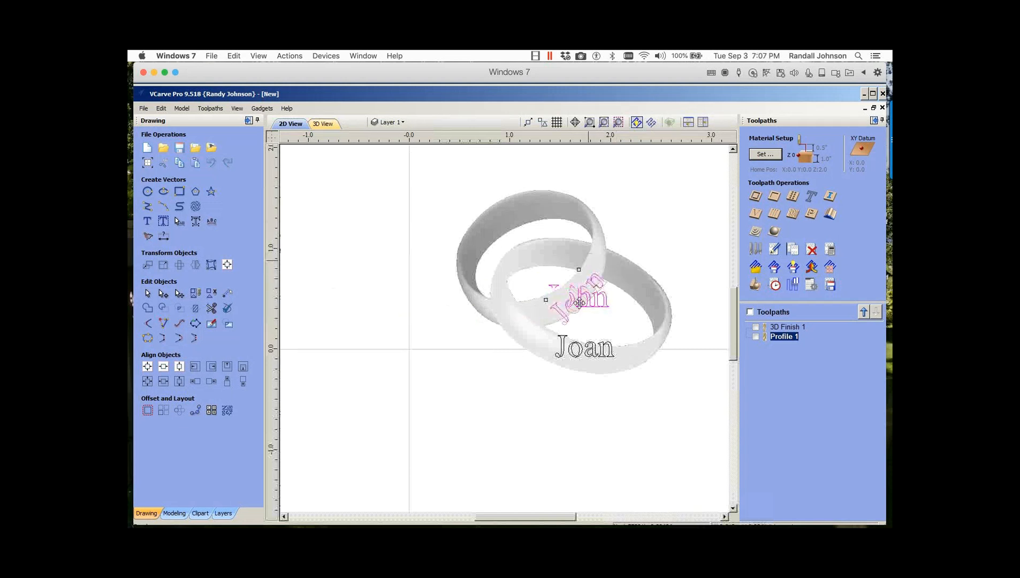
left_click_drag(579, 300, 576, 291)
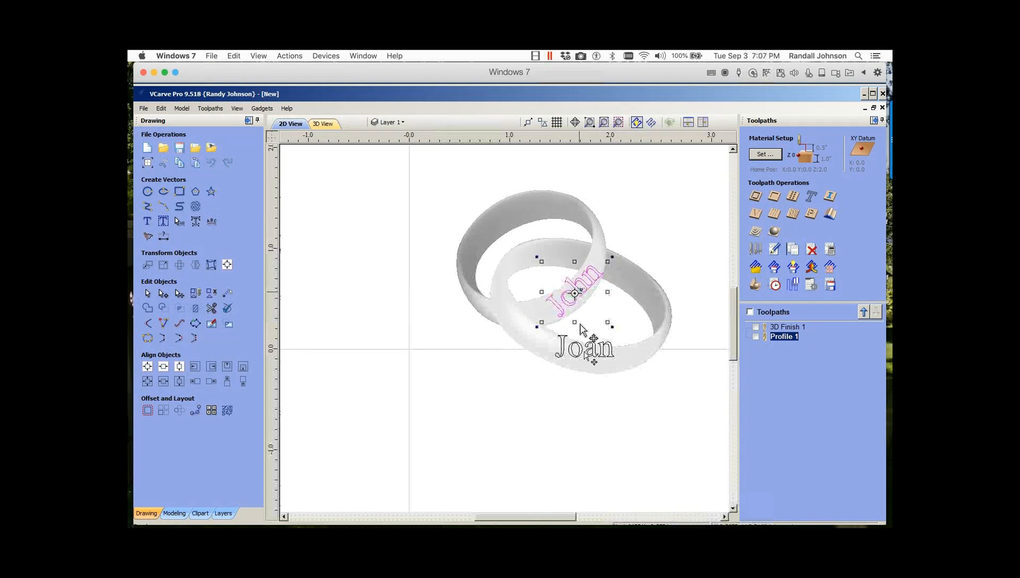
left_click(589, 351)
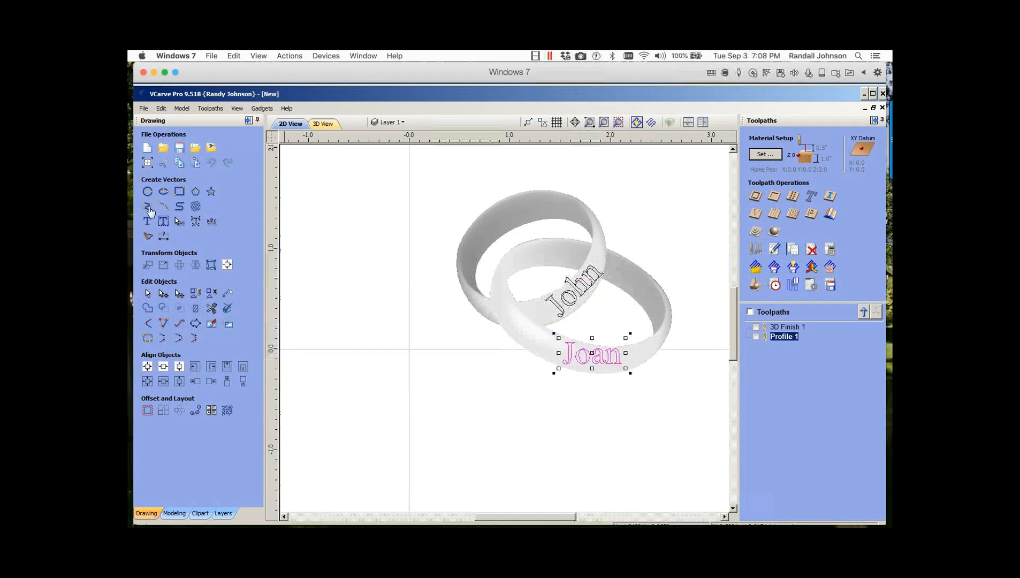
Step: Draw a separate three-point polyline along the outer lower edge of each ring beneath its name
left_click(148, 208)
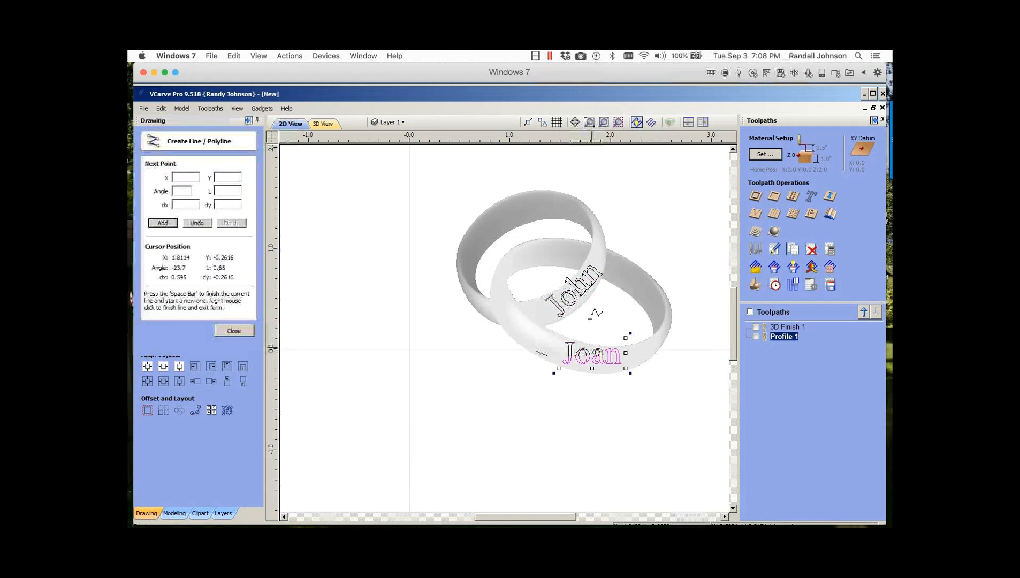
key("space")
left_click(554, 322)
left_click(607, 260)
left_click(240, 330)
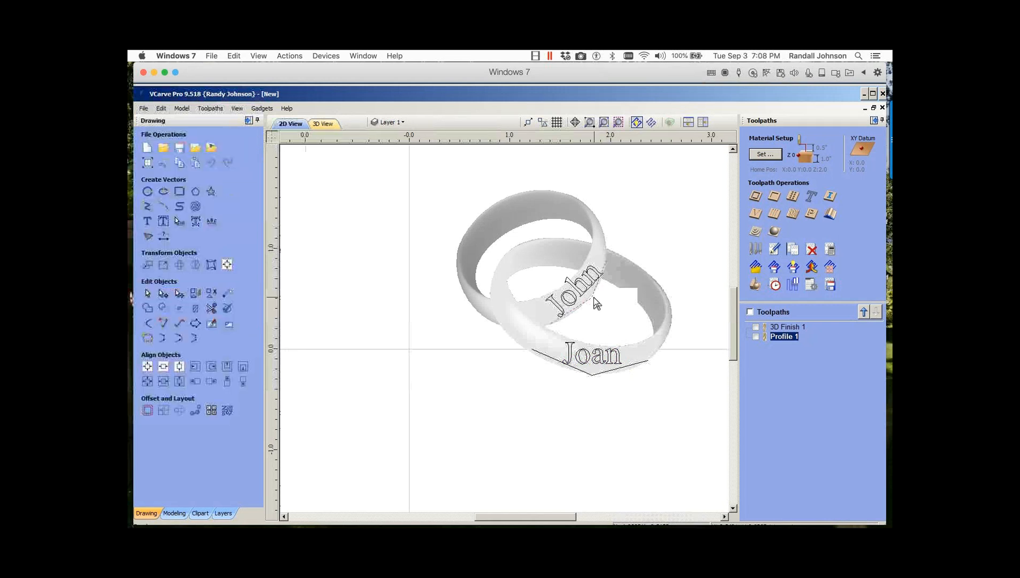
Step: Smooth the middle node of the upper ring's polyline and adjust its nodes and handles to follow the ring's outer edge
scroll(594, 297, "up", 3)
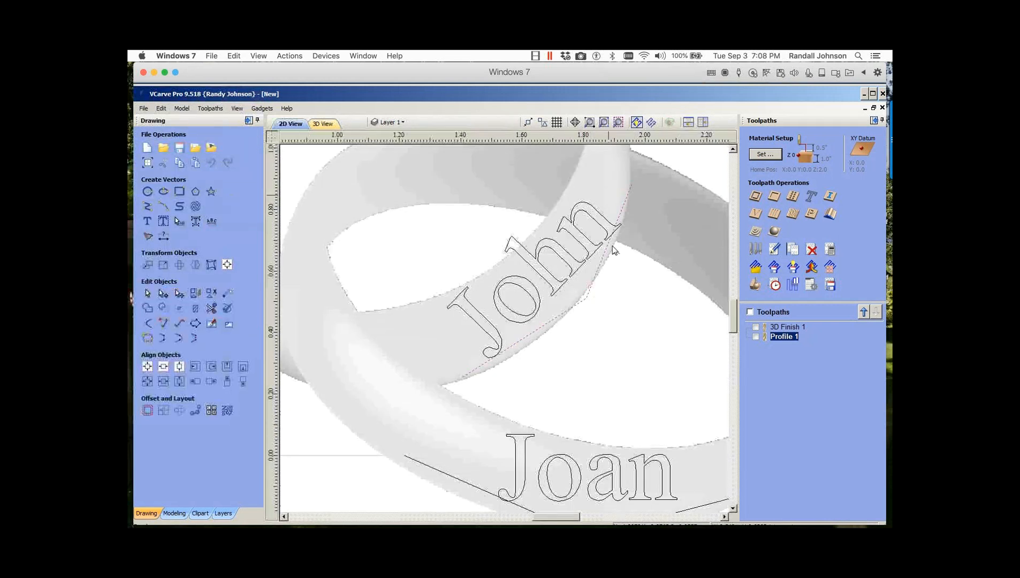
scroll(596, 294, "down", 1)
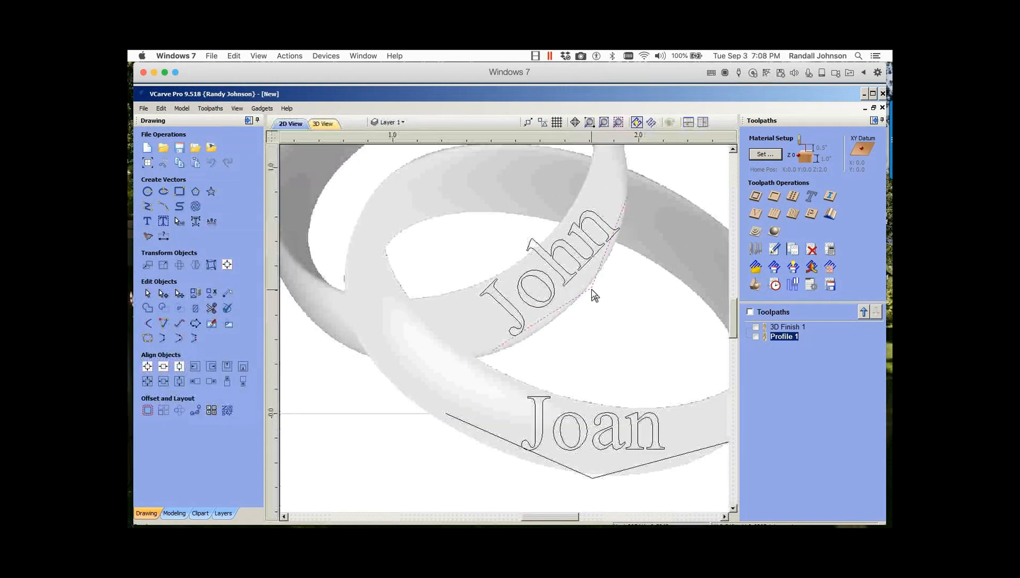
key("n")
right_click(592, 288)
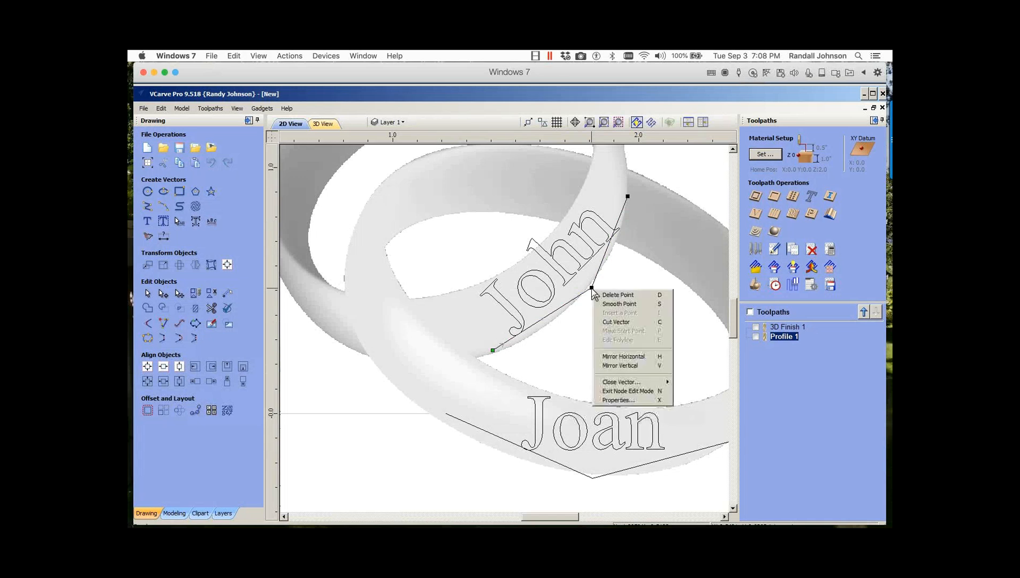
left_click(623, 305)
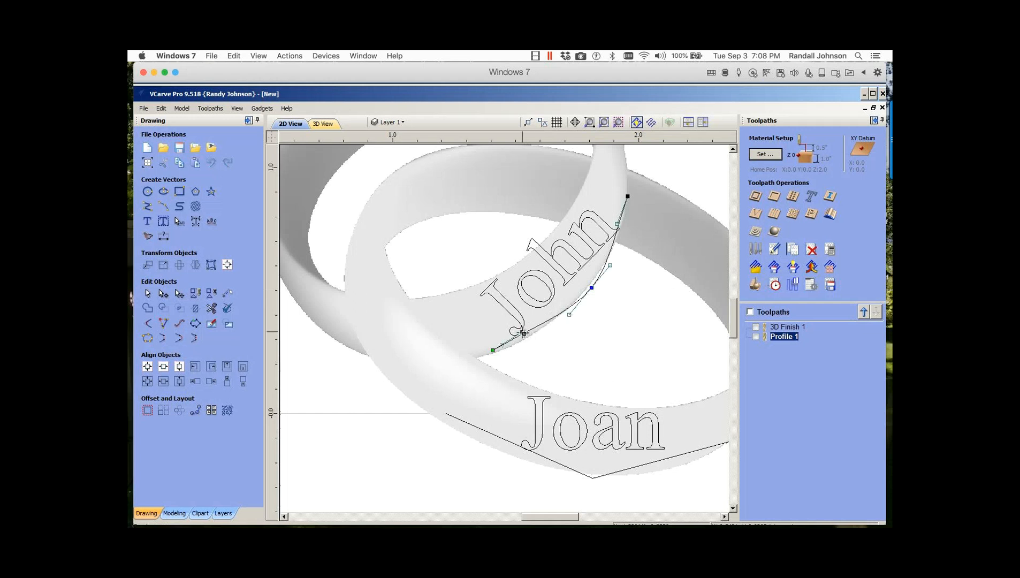
left_click_drag(523, 333, 529, 340)
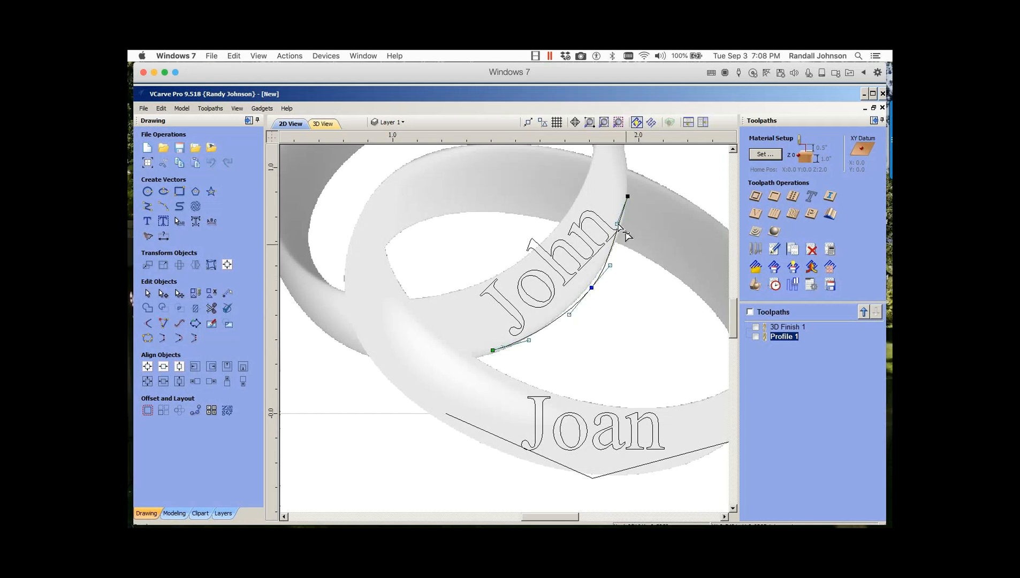
left_click_drag(591, 288, 588, 286)
Step: Smooth the middle node of the lower ring's polyline and adjust its nodes and handles to match the ring's bottom edge
left_click(592, 477)
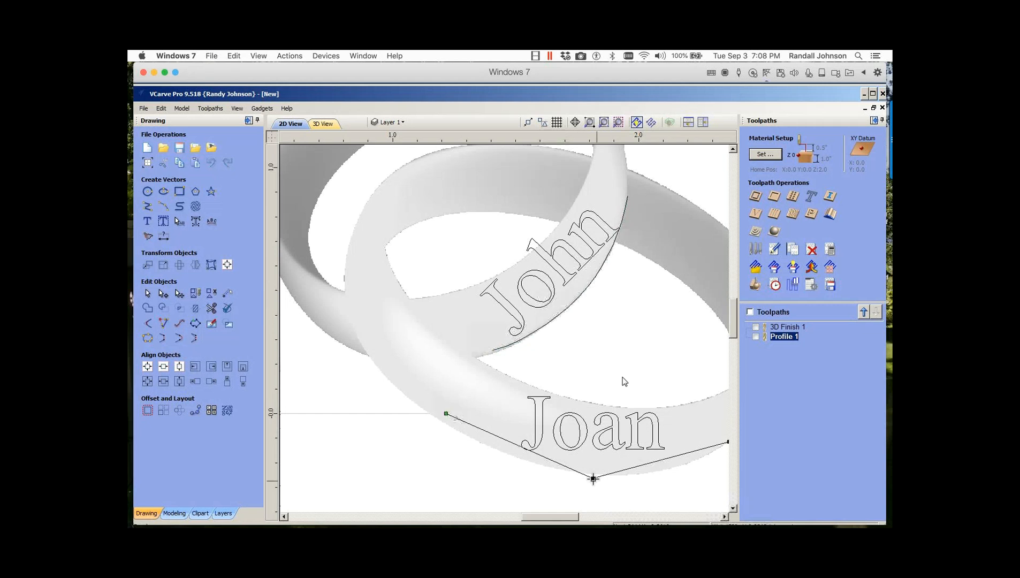
key("s")
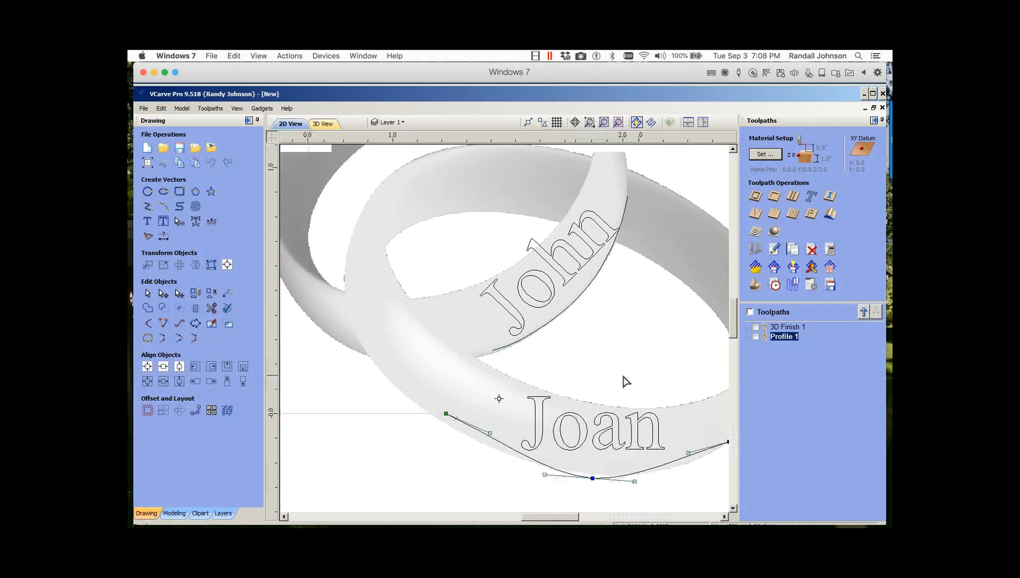
scroll(551, 435, "down", 1)
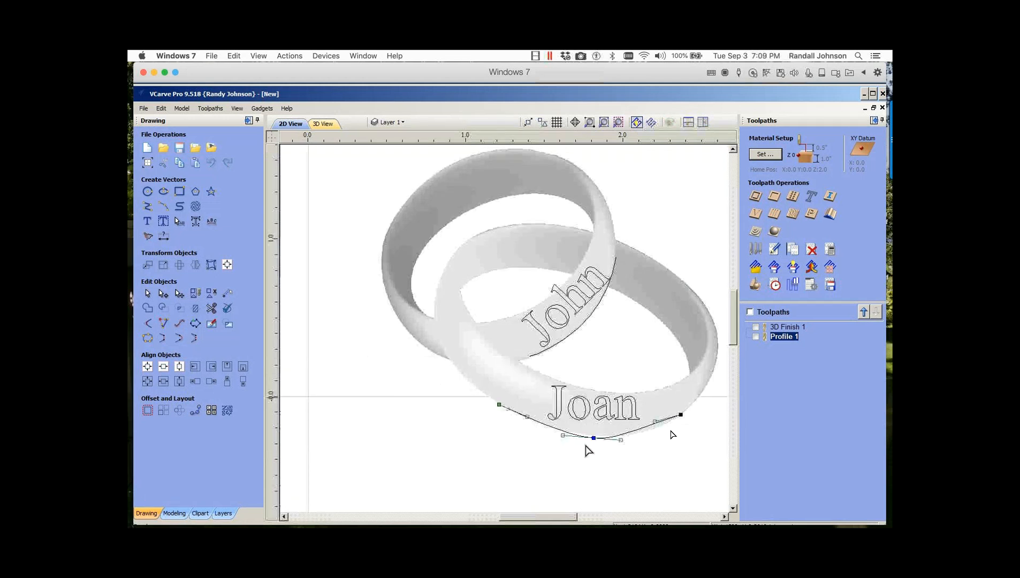
left_click_drag(655, 422, 658, 429)
left_click_drag(593, 438, 592, 436)
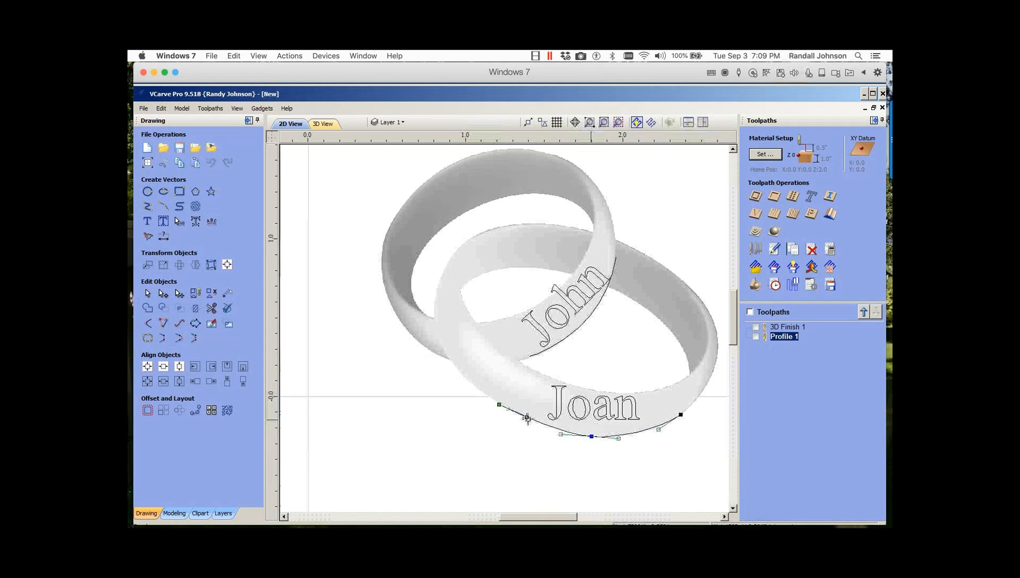
scroll(592, 444, "down", 1)
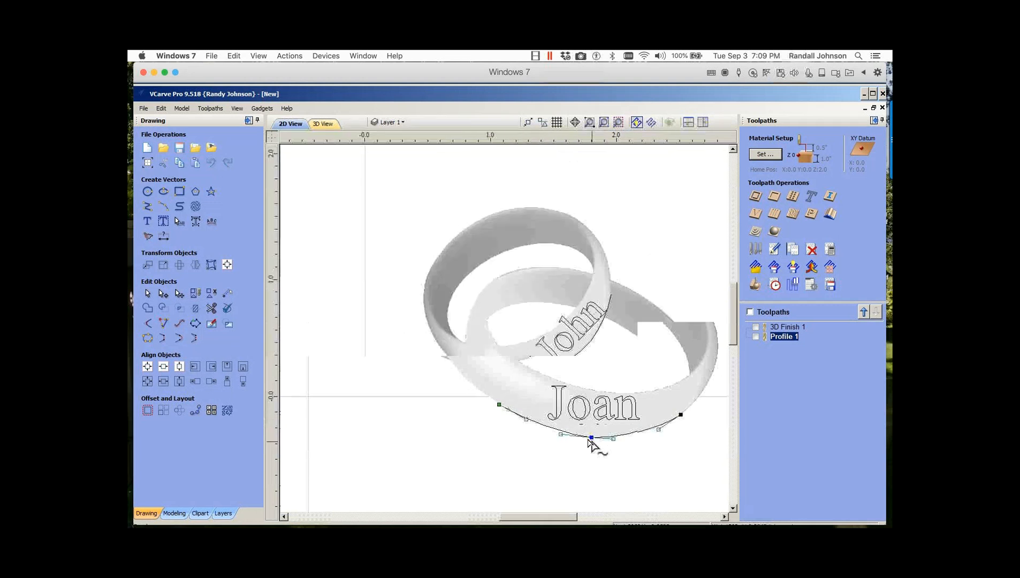
Step: Delete the middle node of the lower ring's curve and reshape it with the end handles to follow the ring's bottom edge
scroll(626, 464, "up", 1)
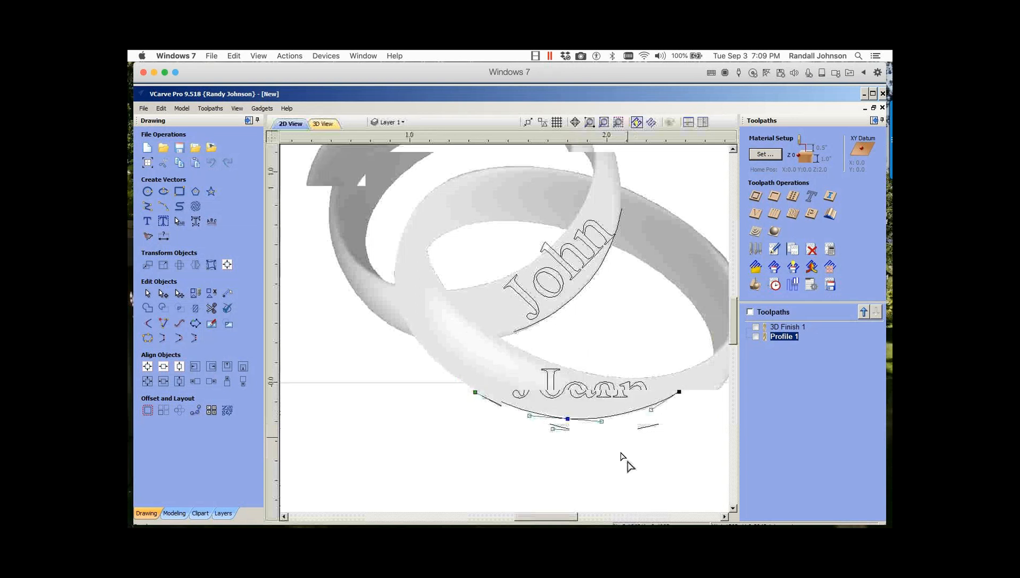
scroll(627, 464, "up", 1)
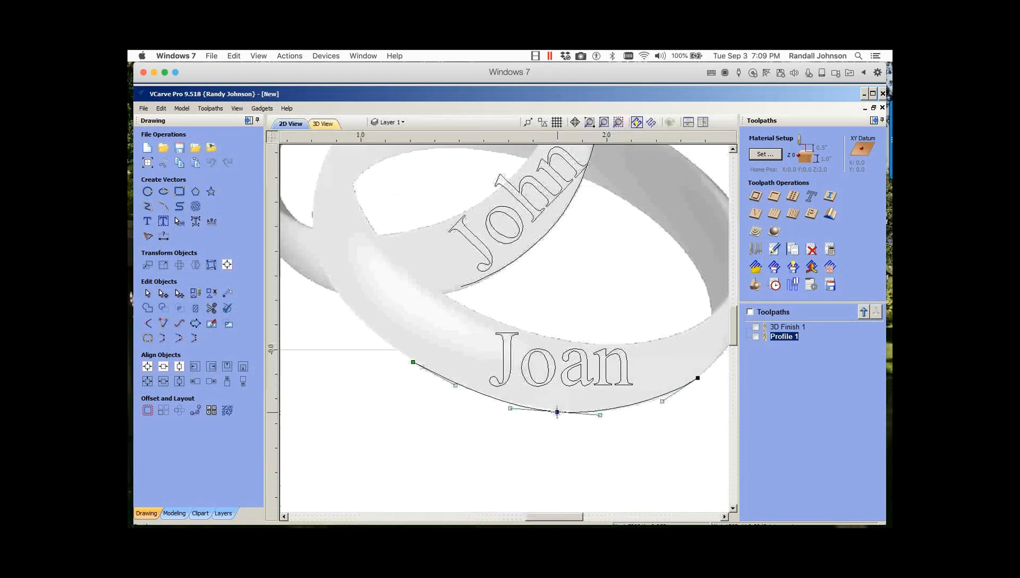
right_click(557, 413)
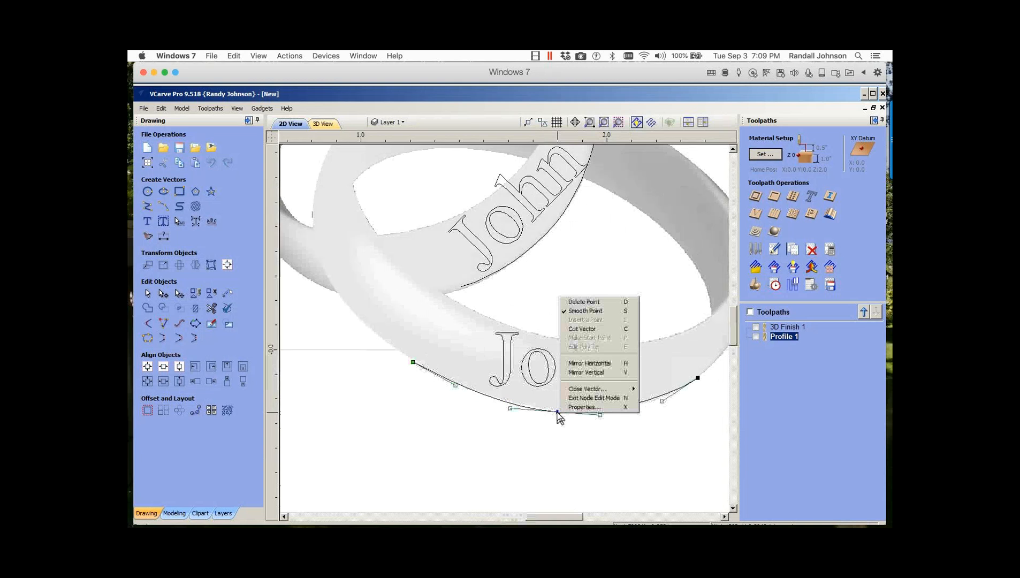
left_click(588, 302)
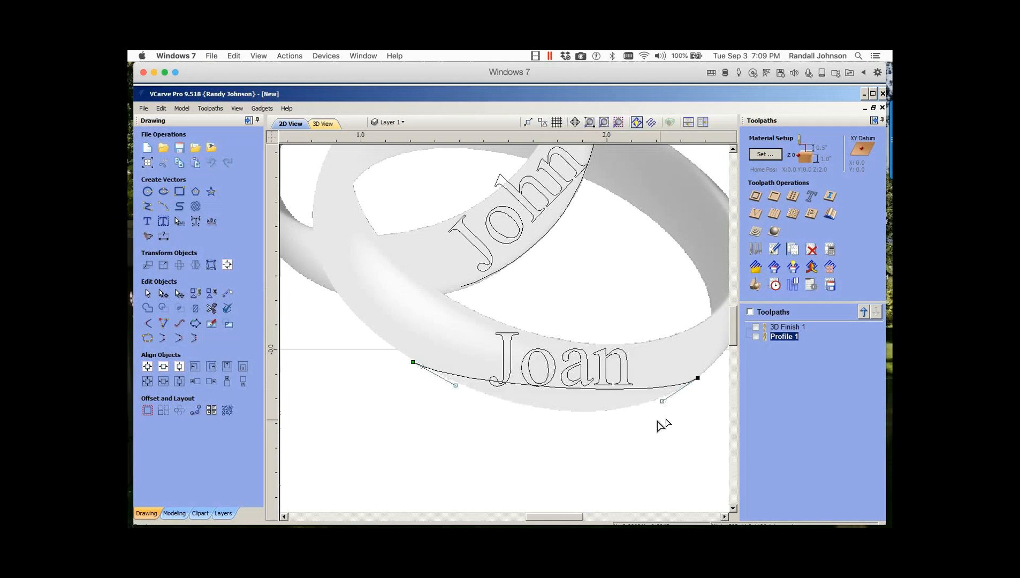
left_click_drag(663, 402, 630, 441)
left_click_drag(455, 386, 482, 406)
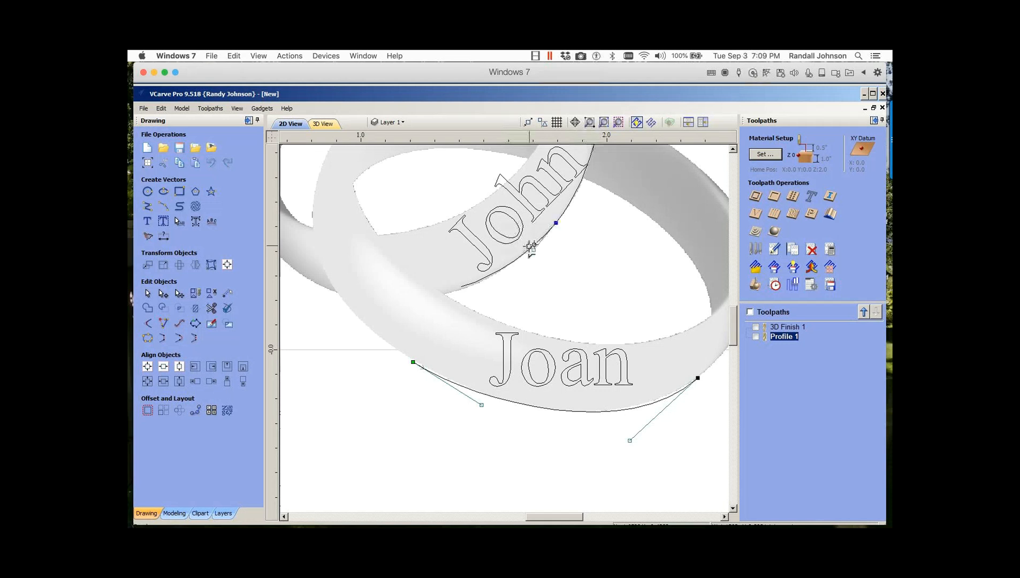
Step: Delete the middle node of the upper ring's curve and extend both end handles to fit the curve to the ring's outer edge
left_click(531, 247)
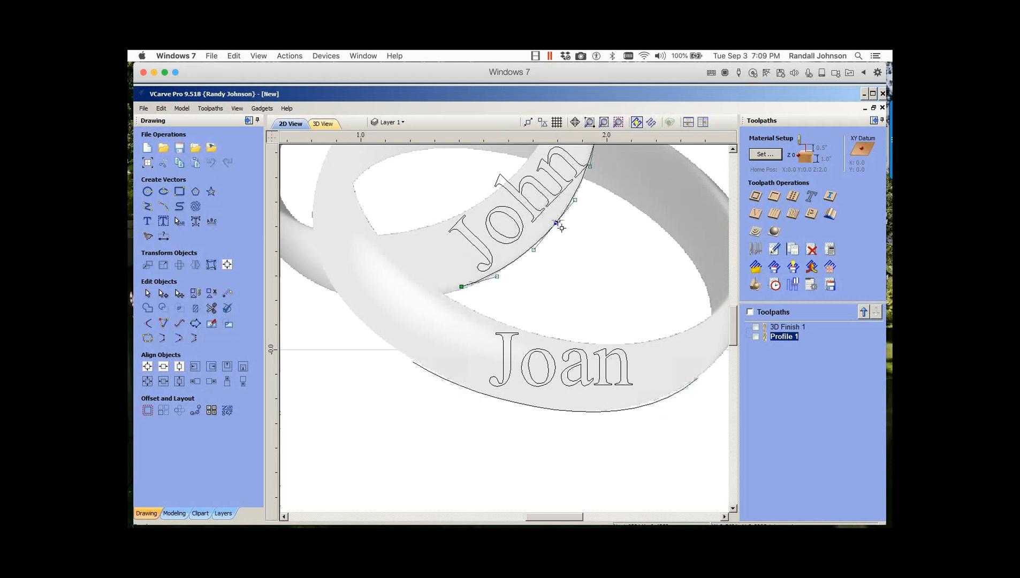
scroll(561, 228, "down", 1)
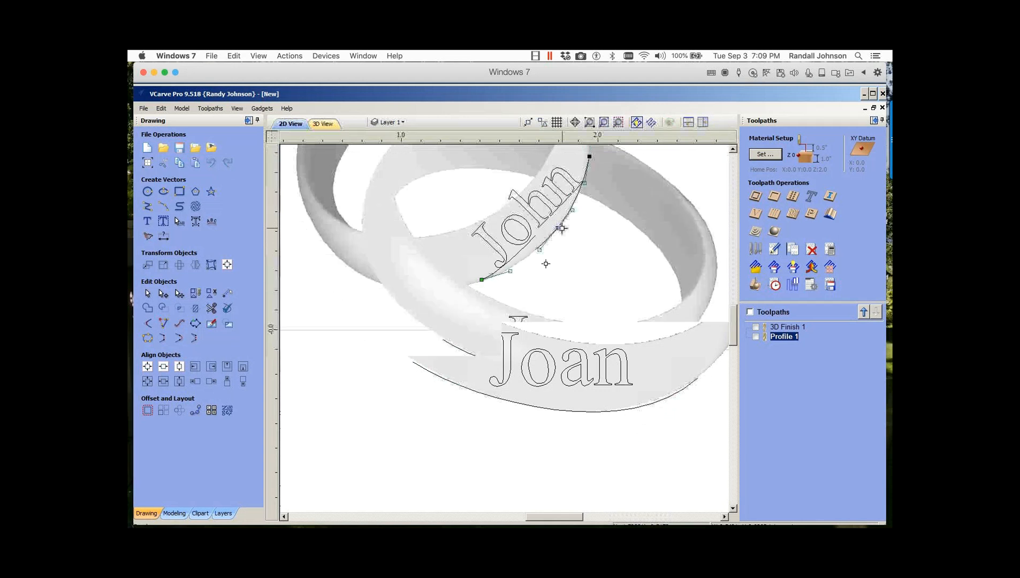
key("d")
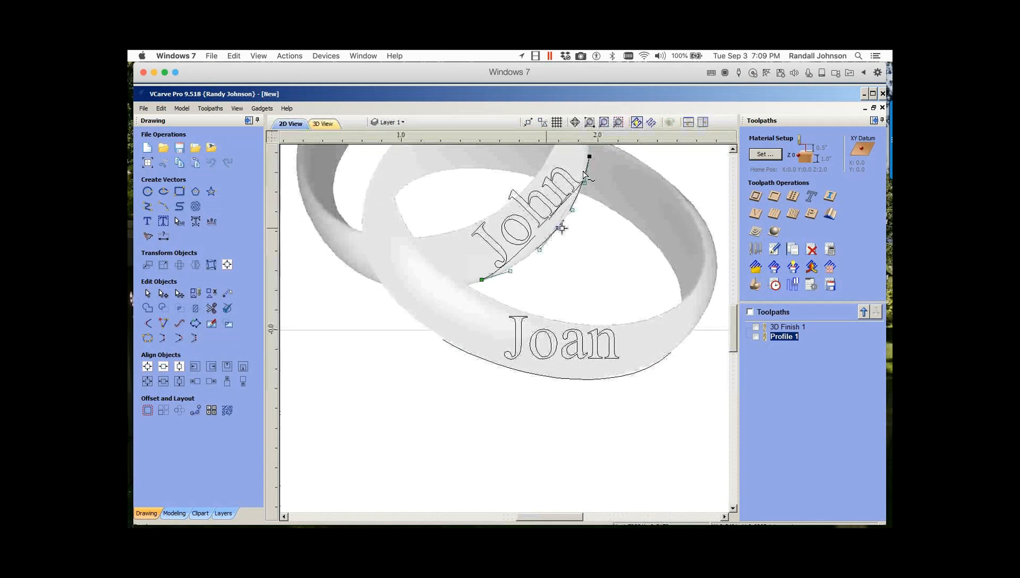
left_click_drag(510, 271, 546, 264)
left_click_drag(585, 183, 594, 222)
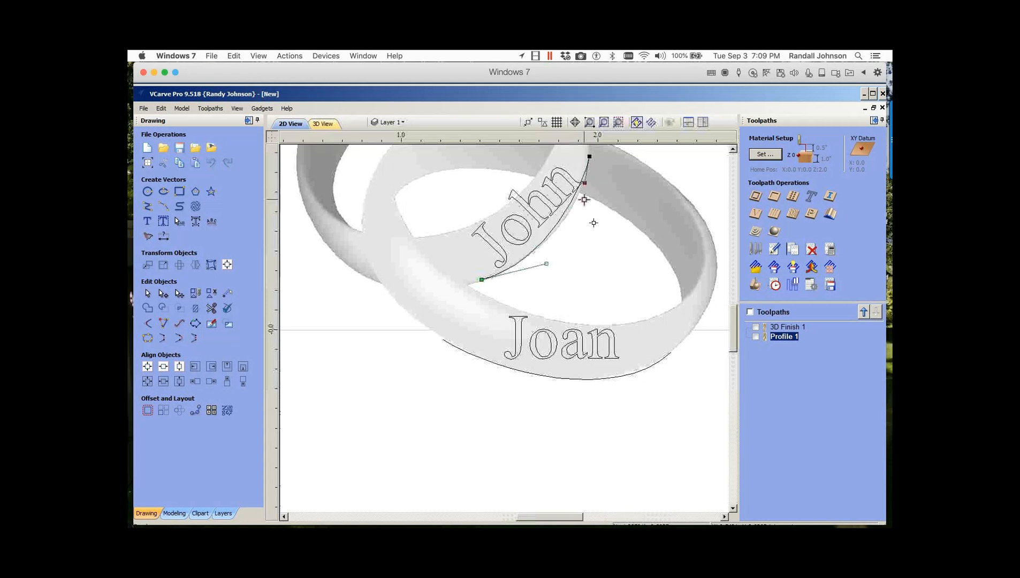
Step: Wrap the lower ring's name onto its curve with the letters kept vertical, and shift it slightly along the band
left_click(543, 360)
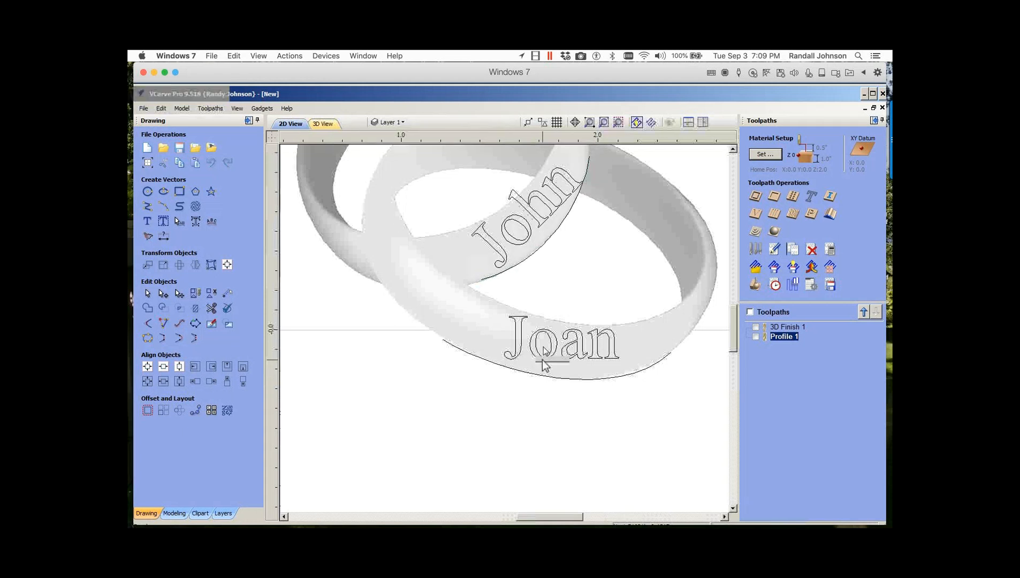
left_click(544, 351)
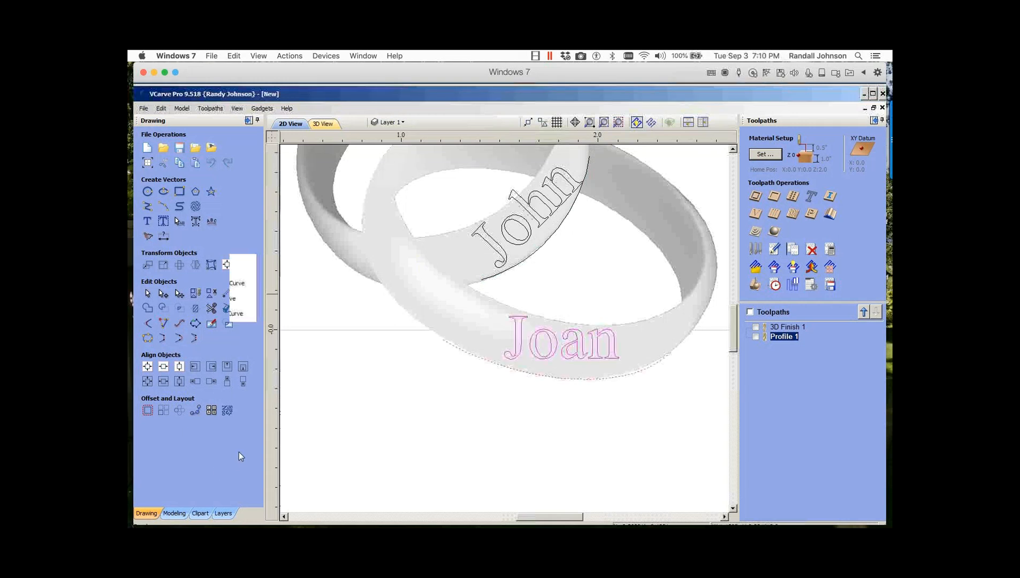
left_click(211, 221)
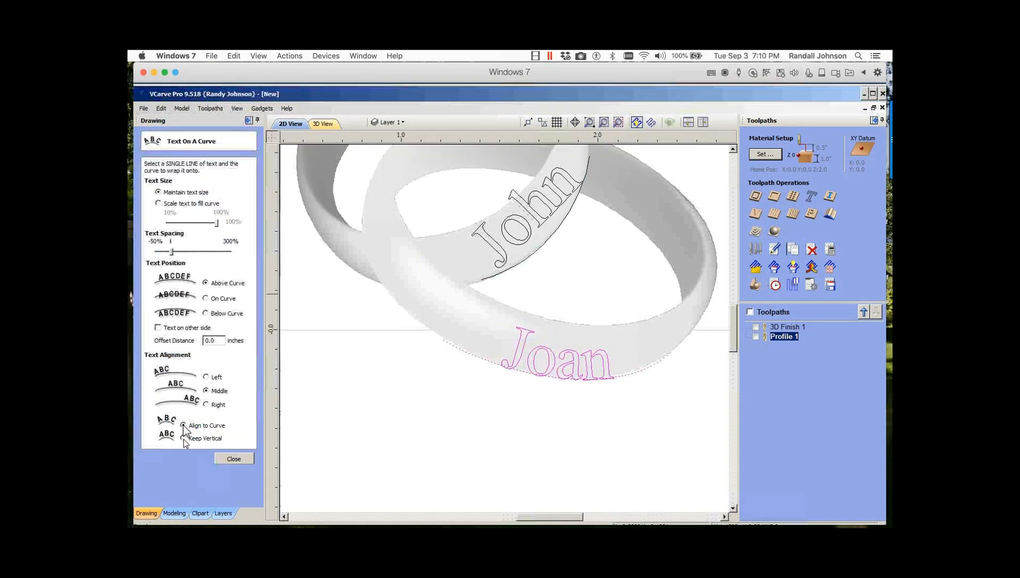
left_click(183, 438)
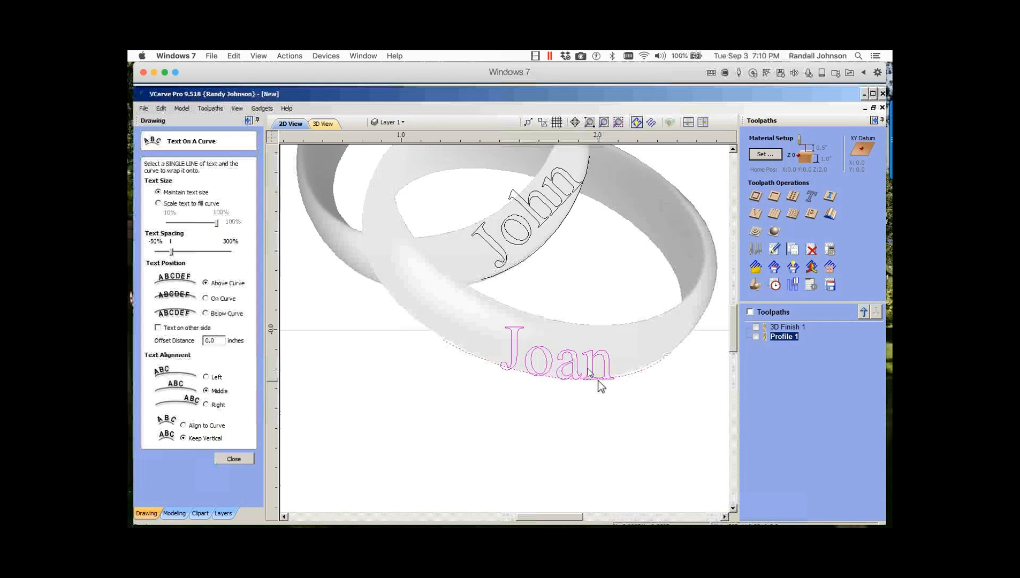
left_click(574, 359)
left_click_drag(576, 358, 588, 353)
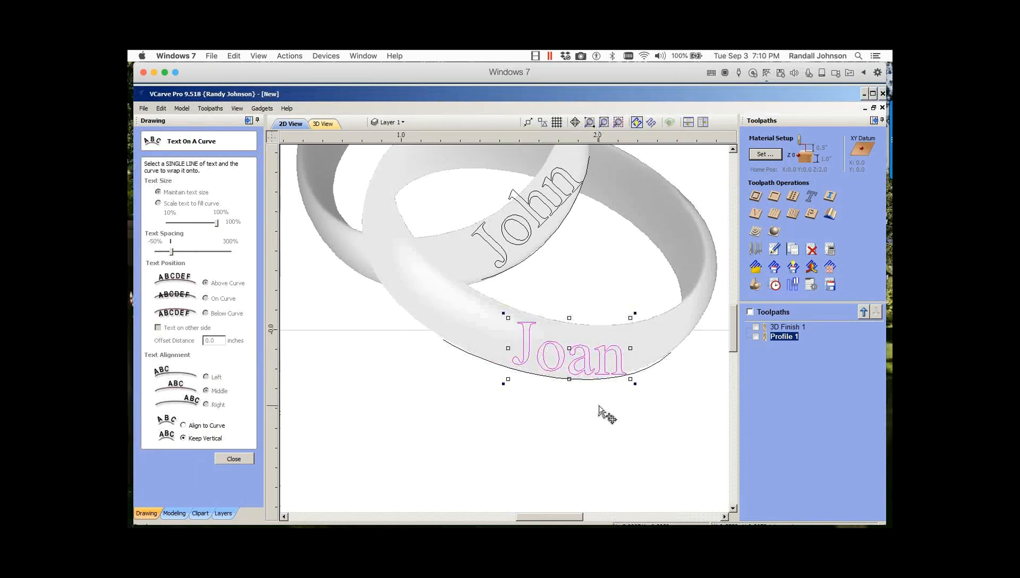
Step: Wrap the upper ring's name onto its curve with the letters aligned to the curve and slightly wider text spacing
left_click(535, 251)
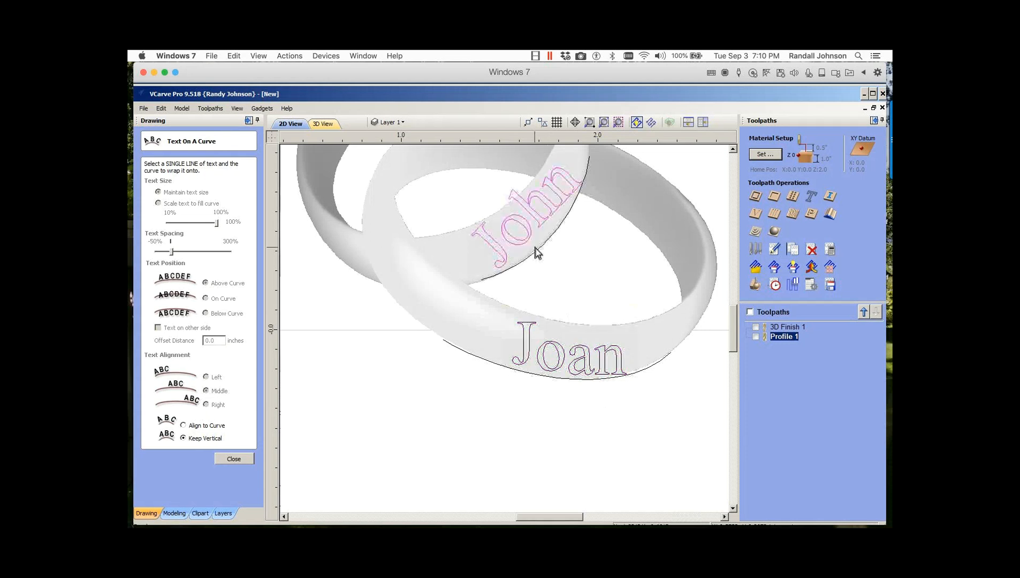
left_click(536, 250, "shift")
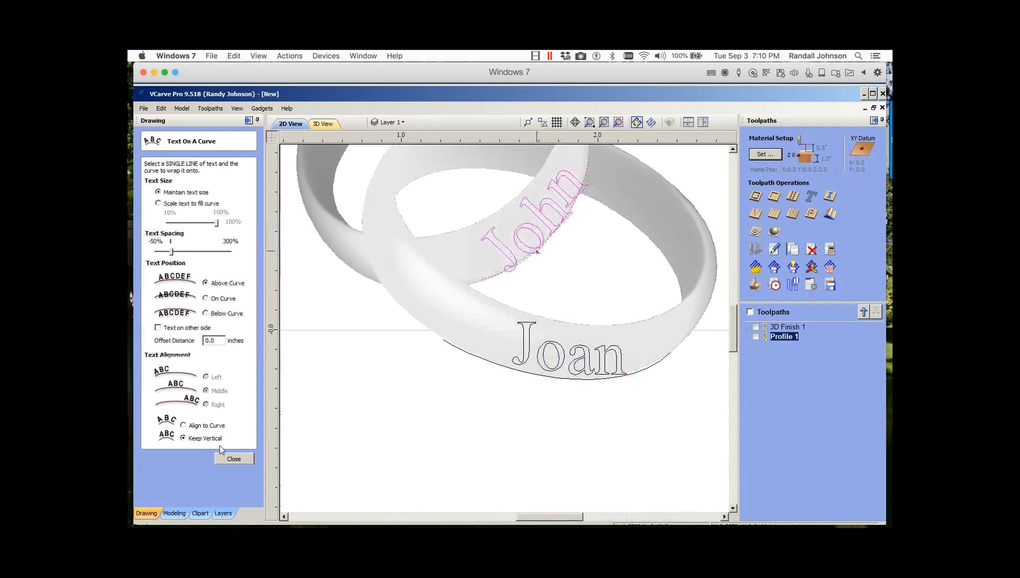
left_click(183, 426)
left_click(184, 438)
left_click(183, 426)
left_click(180, 251)
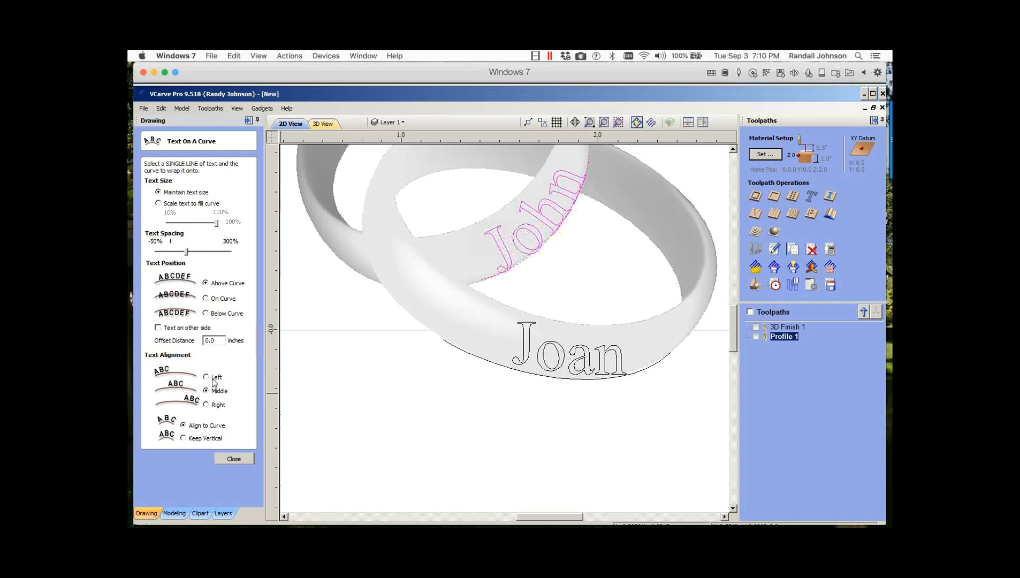
left_click(242, 459)
Step: Scale down both wrapped names slightly so each sits within its ring's band
left_click(542, 221)
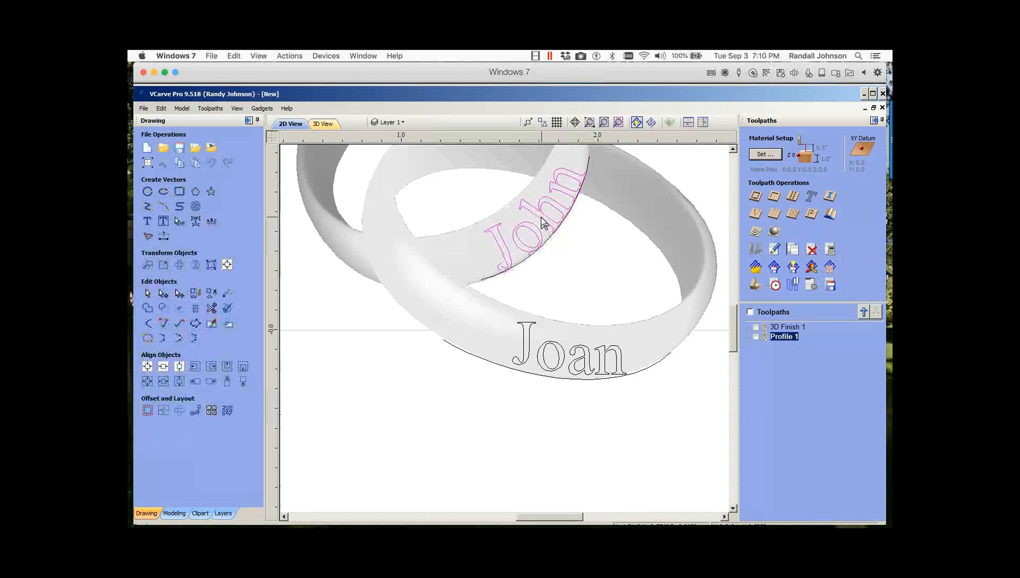
scroll(511, 197, "down", 1)
left_click(529, 225)
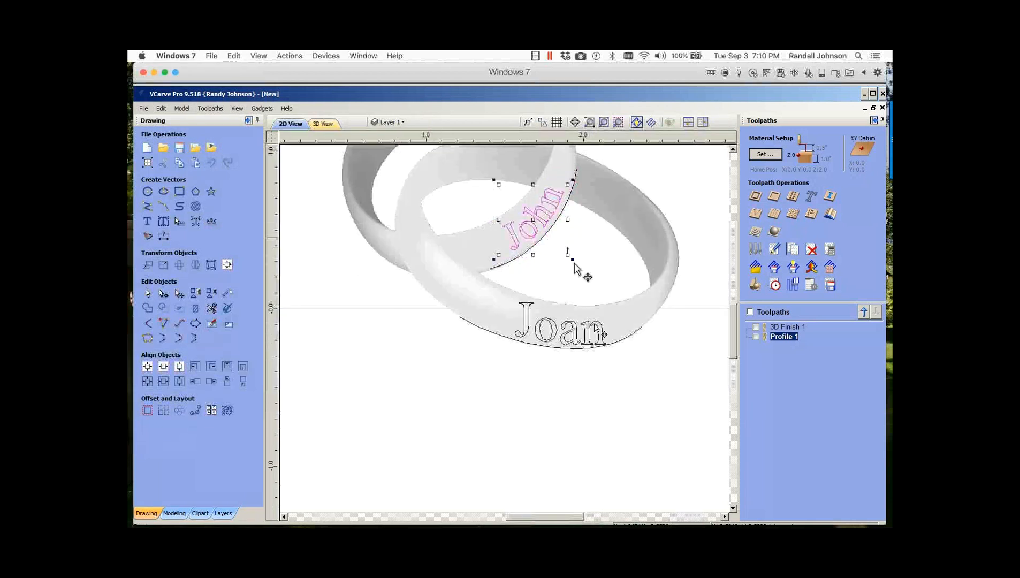
left_click(576, 342)
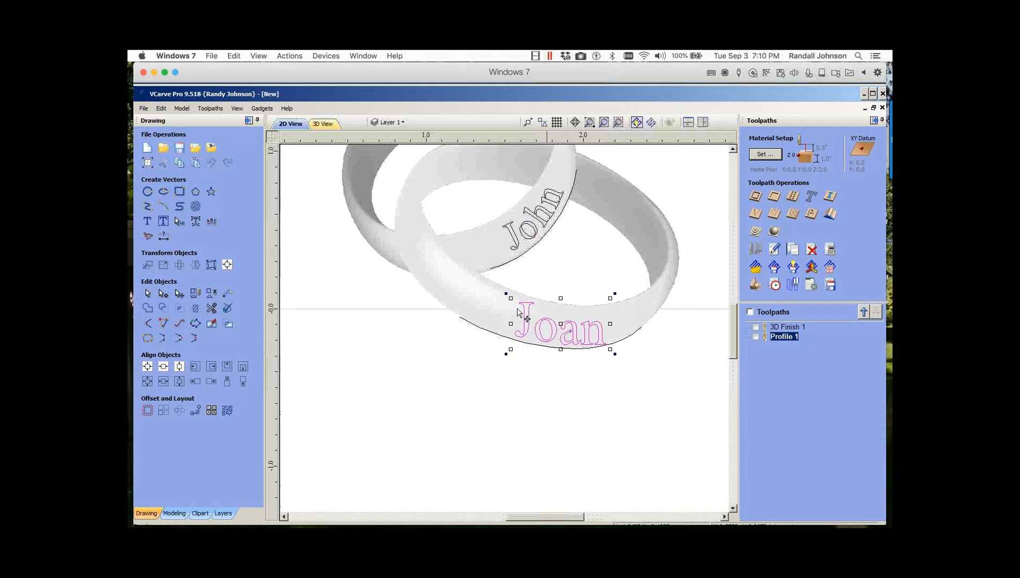
left_click_drag(508, 296, 521, 309)
left_click(515, 372)
scroll(515, 372, "down", 3)
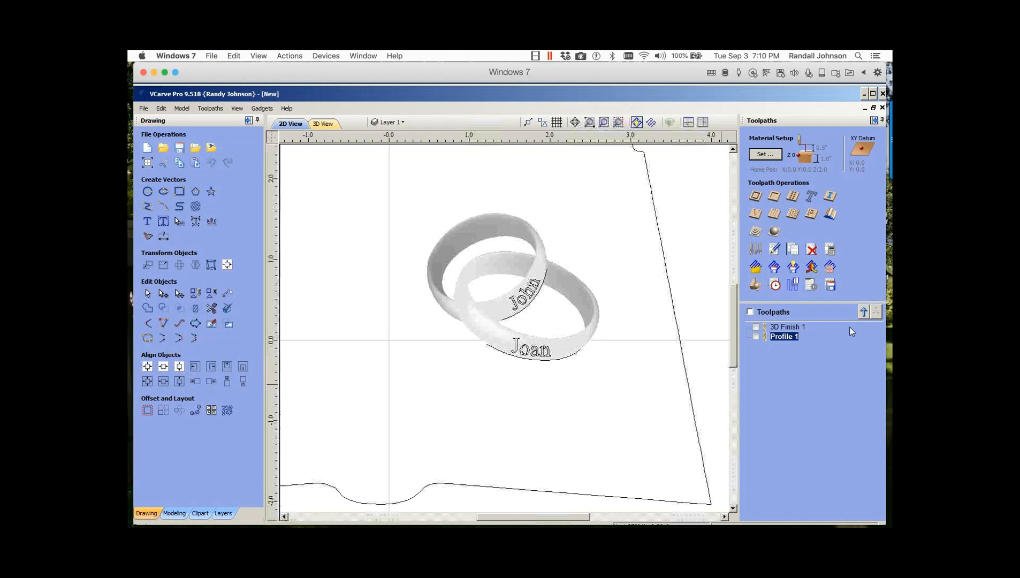
Step: Calculate a V-Carve toolpath for both names with the 90-degree 0.5-inch V-bit and 0.0 start depth, projected onto the 3D model
left_click(810, 196)
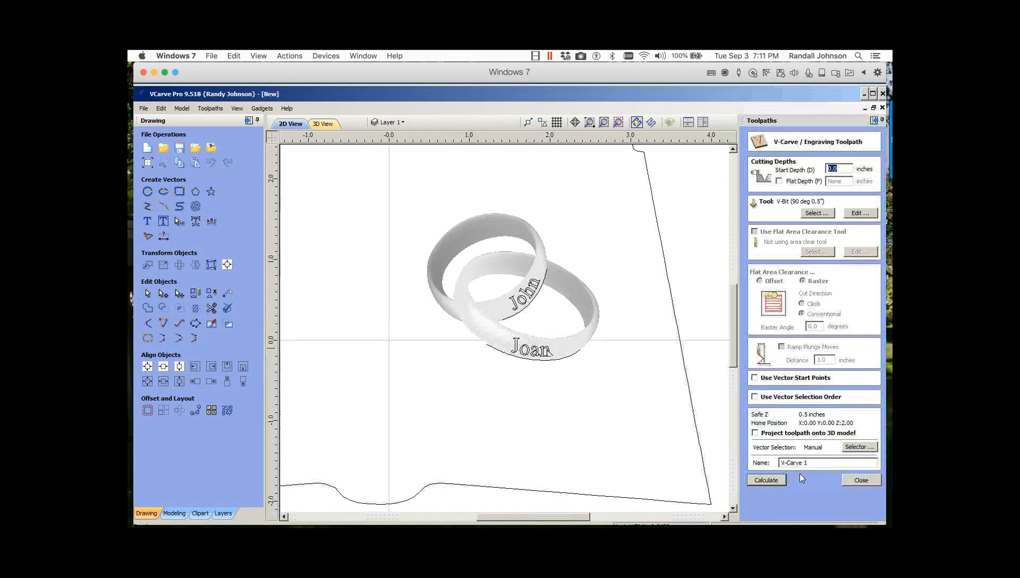
left_click(546, 349)
left_click(528, 293, "shift")
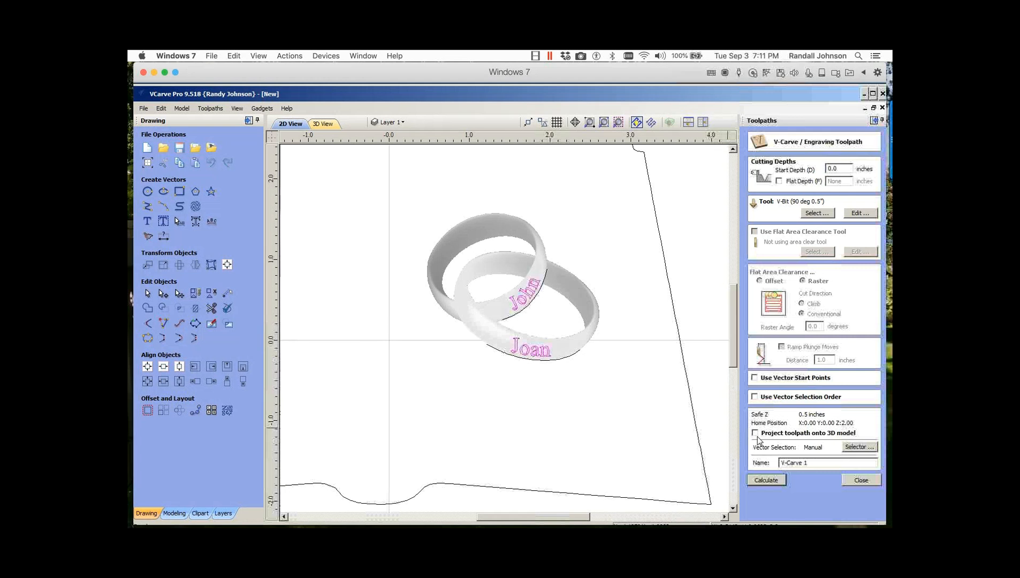
left_click(756, 433)
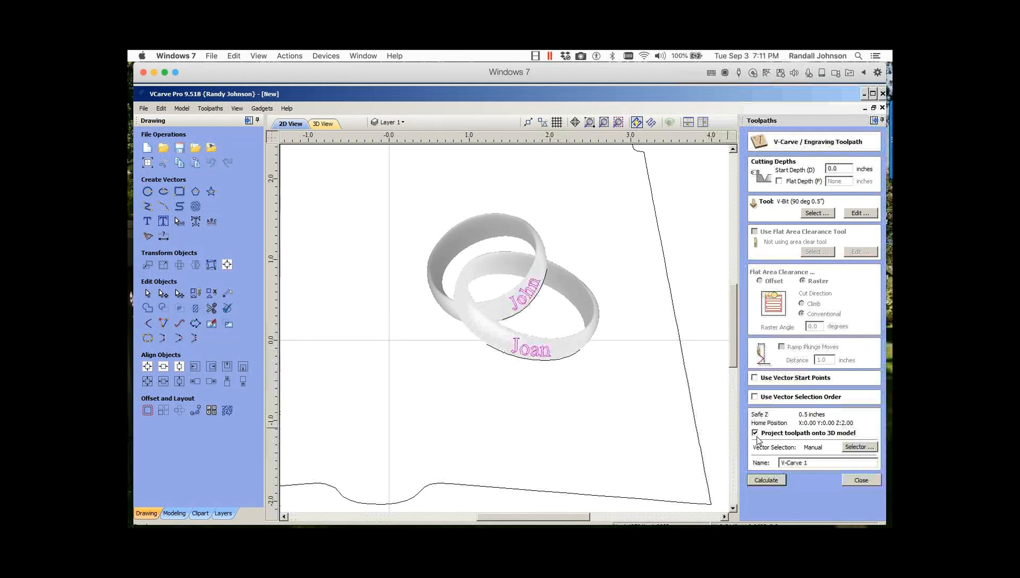
left_click(767, 480)
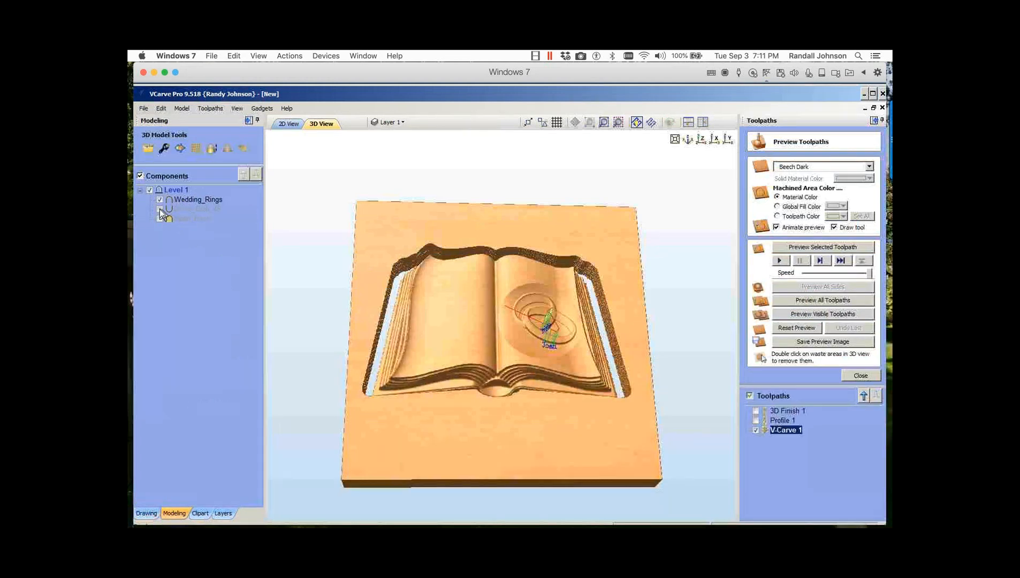
Step: Show the Open_Book component again along with Wedding_Rings, leaving the component between them hidden, and leave the toolpath preview
left_click(159, 209)
left_click(160, 211)
left_click(160, 218)
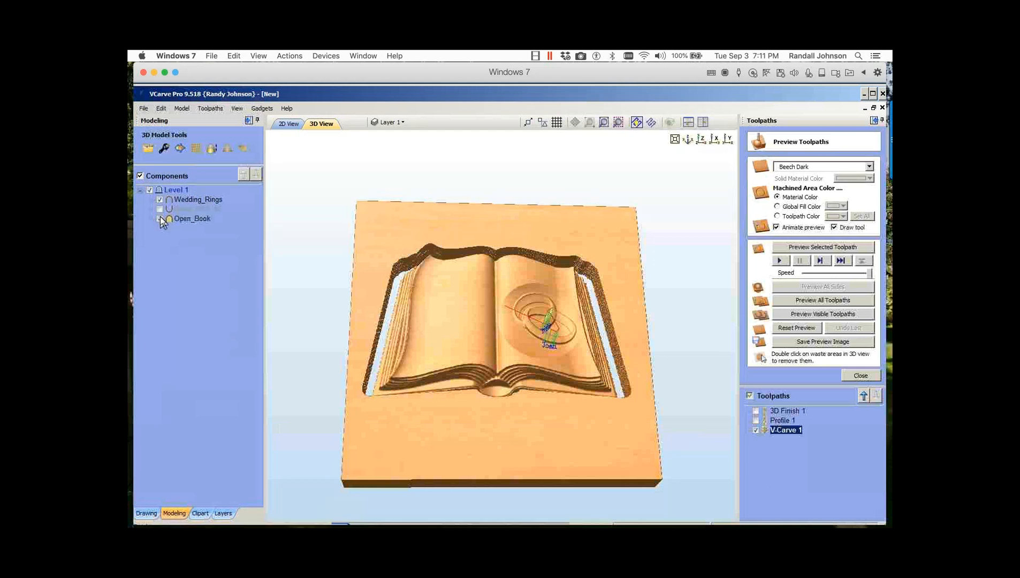
left_click(862, 371)
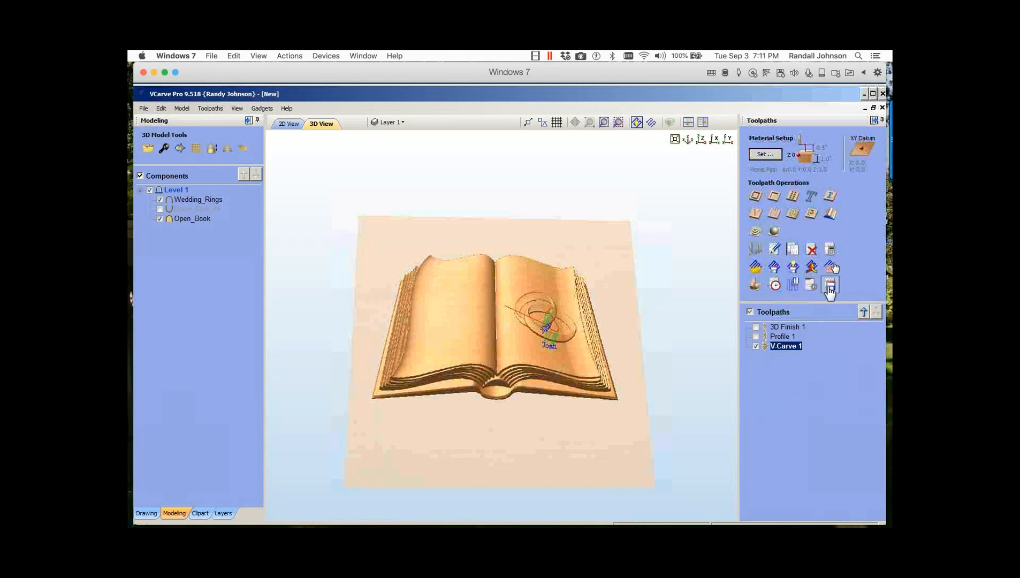
Step: Set the Open_Book component's shape height to 0.8 inches so the model fits the material, and accept the material setup
left_click(835, 250)
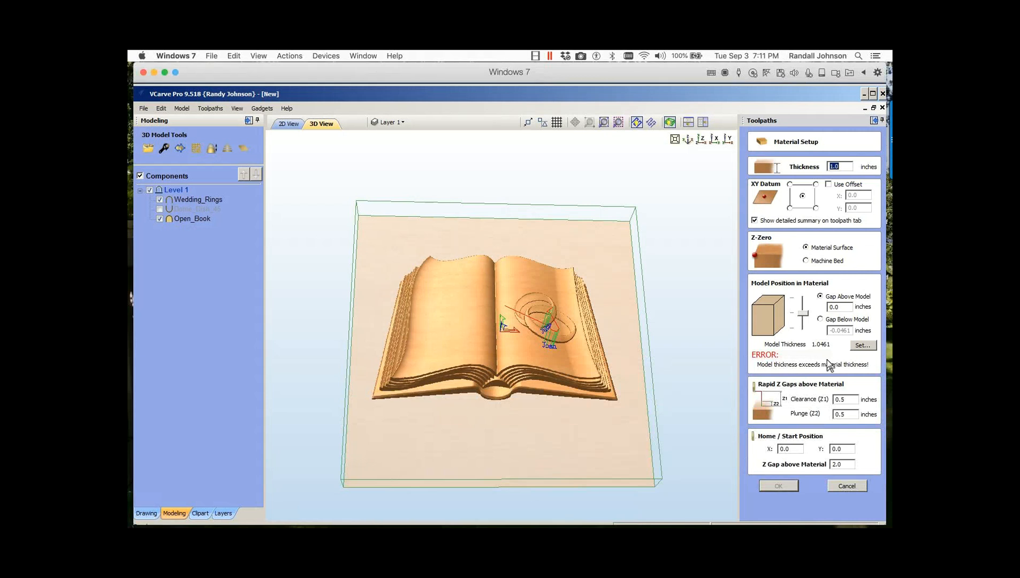
left_click(171, 218)
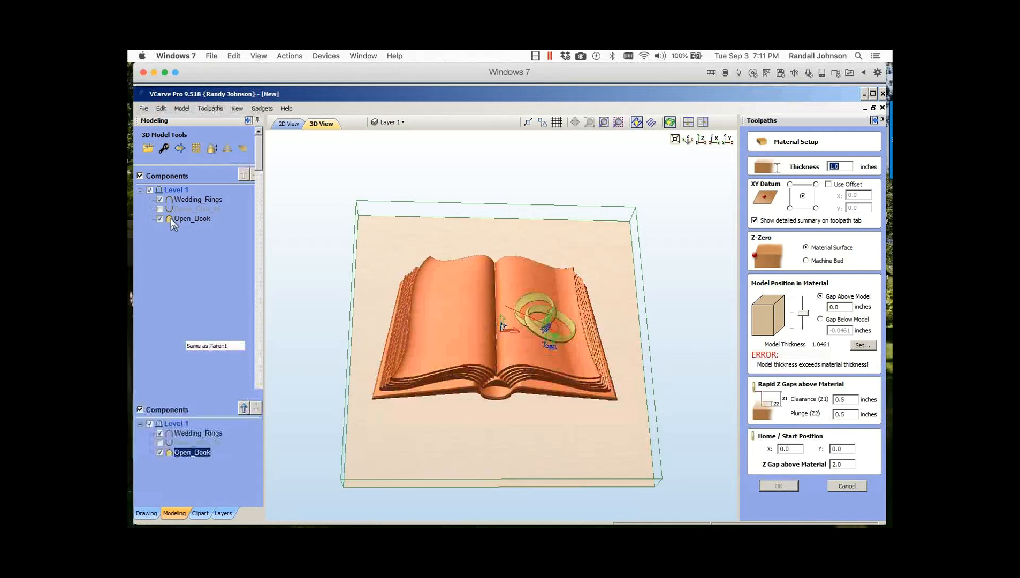
double_click(171, 219)
type(".8")
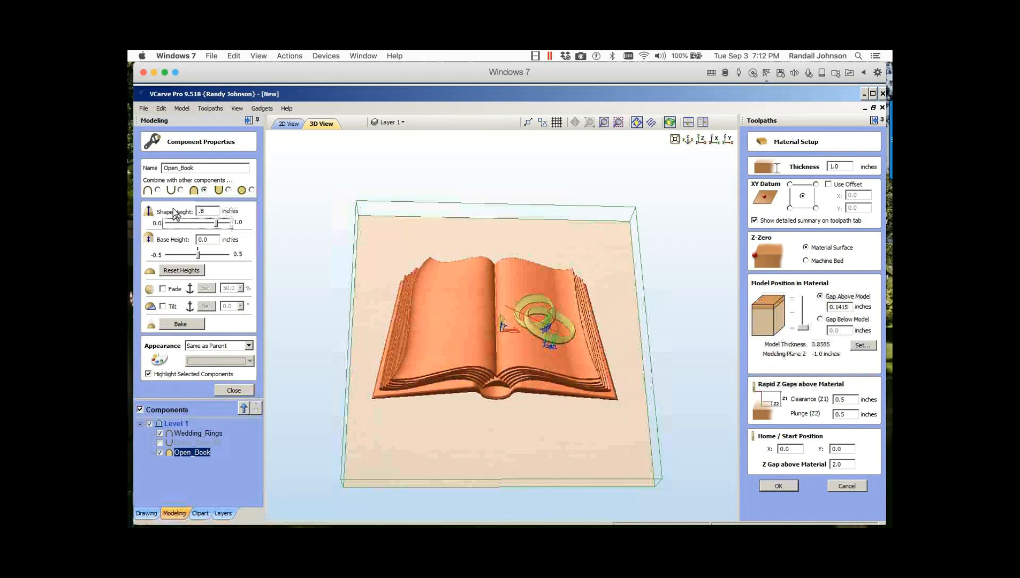
left_click(233, 390)
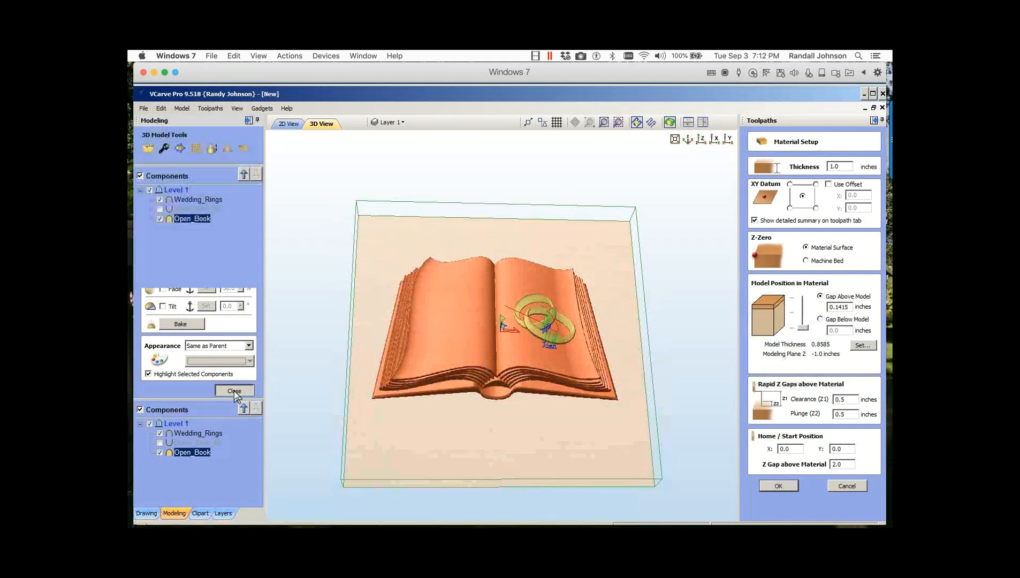
left_click(780, 486)
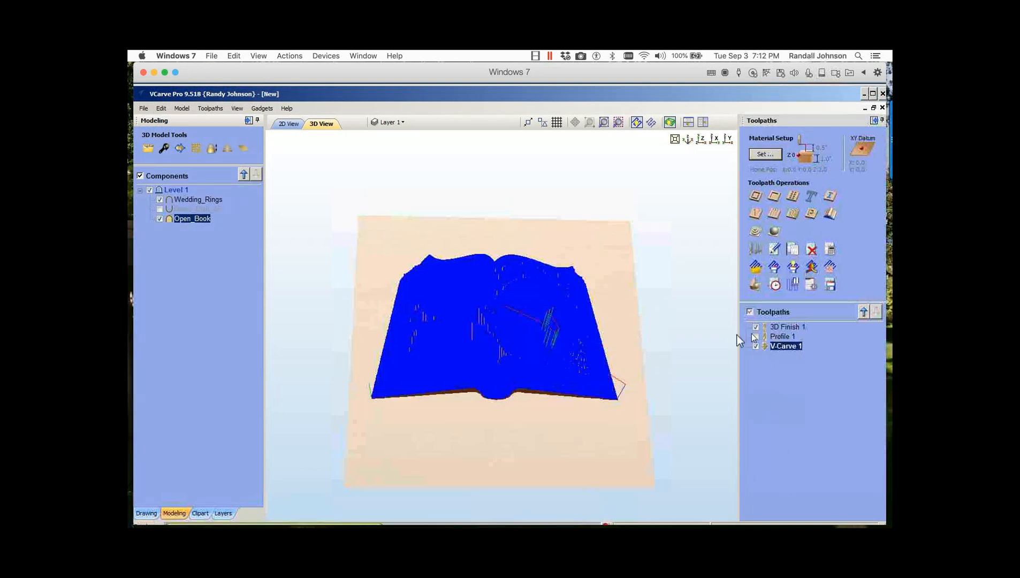
Step: Recalculate all toolpaths, preview them together on the Beech Dark material, and examine the carved names on the rings up close
left_click(756, 336)
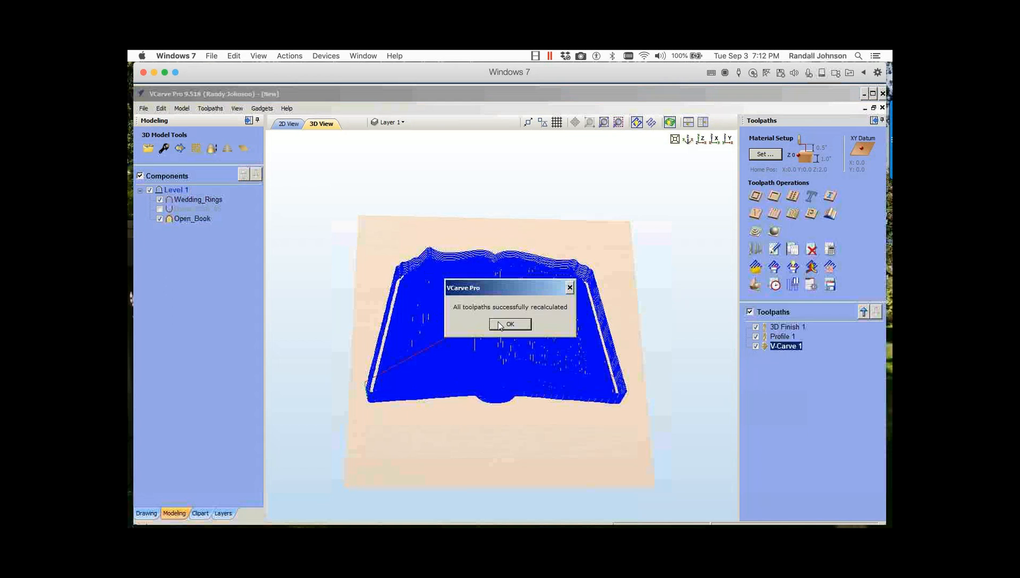
left_click(510, 324)
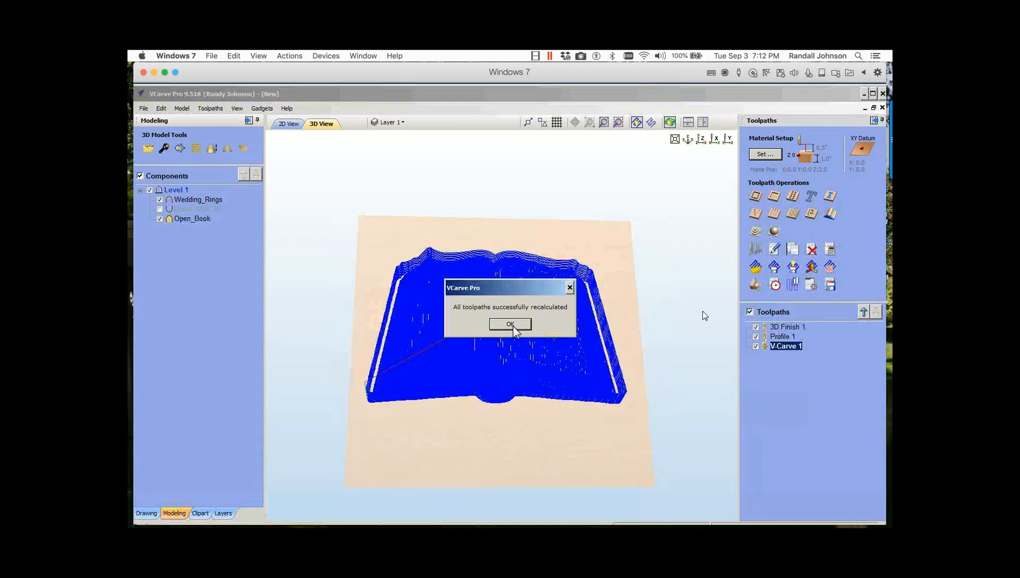
left_click(755, 285)
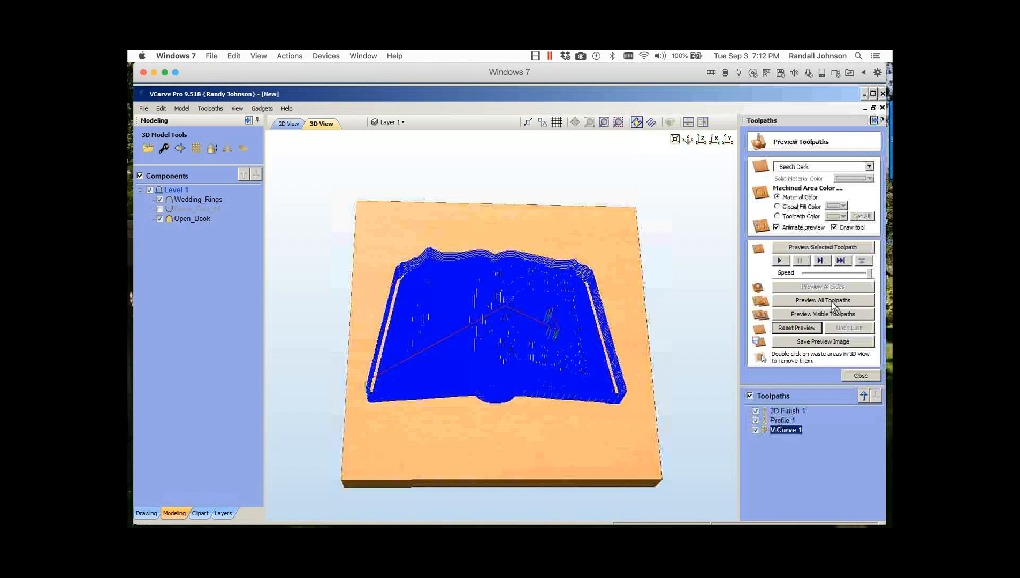
left_click(832, 301)
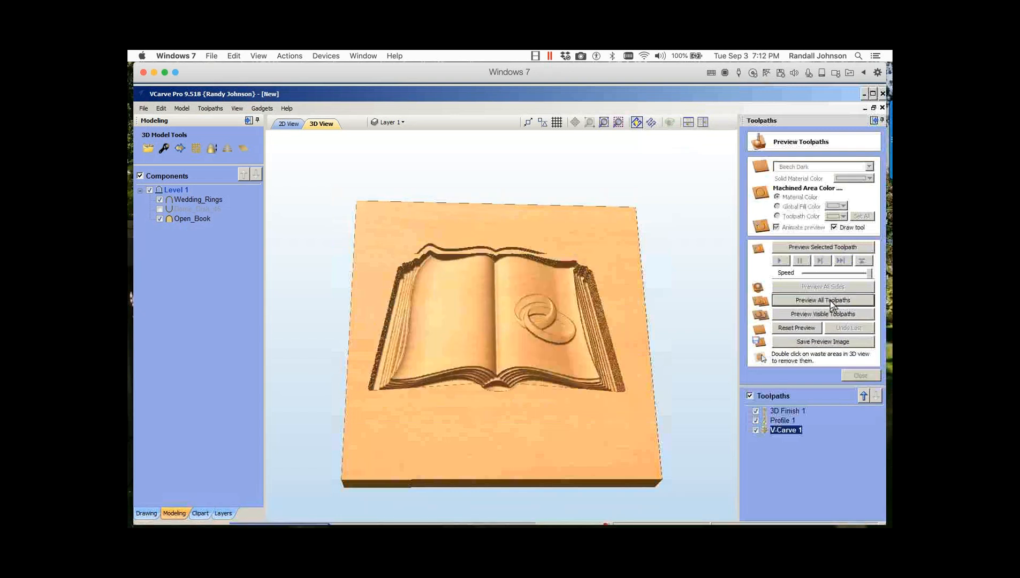
scroll(559, 354, "up", 2)
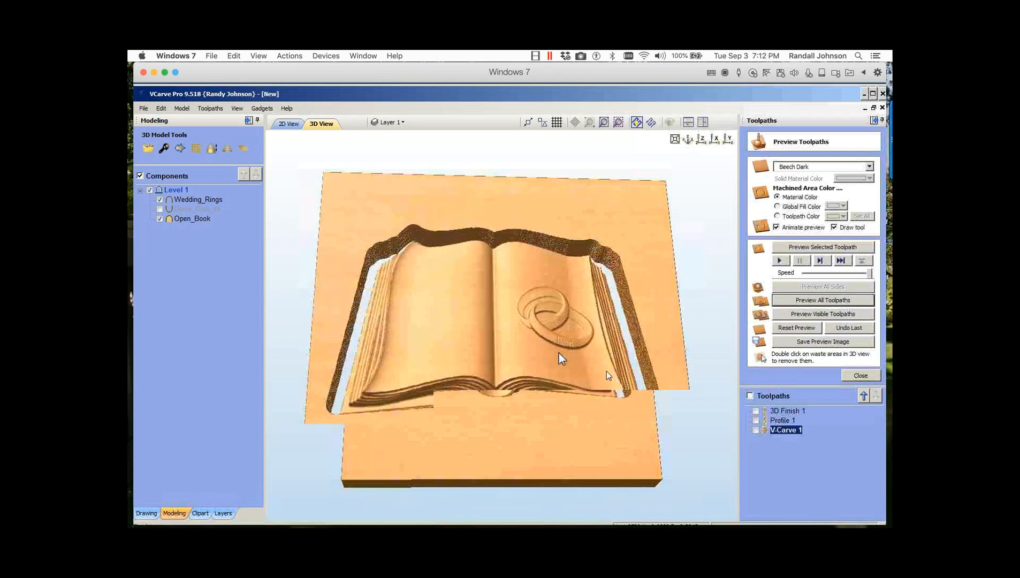
scroll(559, 353, "up", 4)
middle_click_drag(609, 375, 475, 356)
scroll(543, 378, "up", 1)
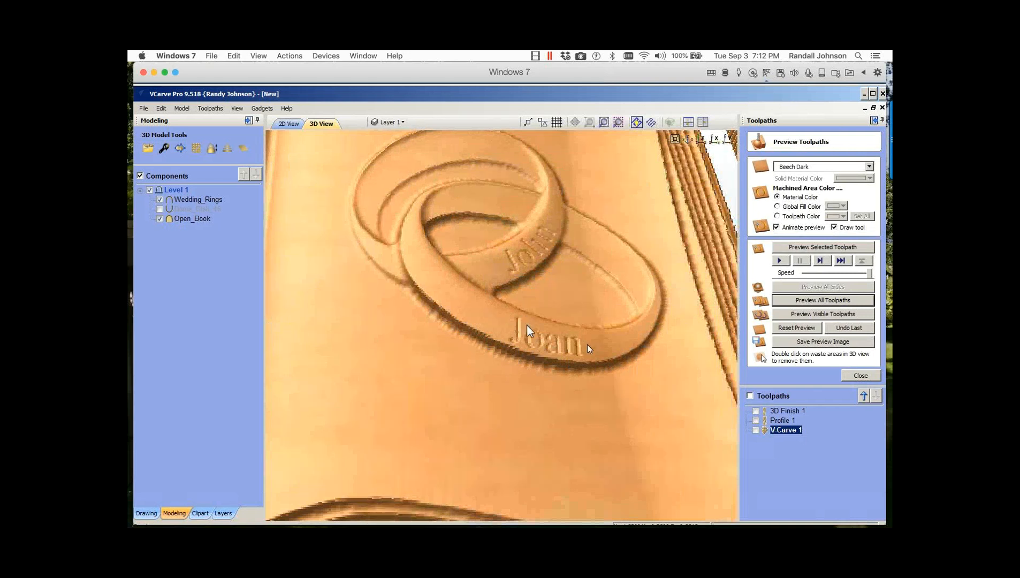
Step: Change the V-Carve 1 toolpath's tool to the 60-degree 0.25-inch V-bit, recalculate it and preview it on the rings
double_click(764, 430)
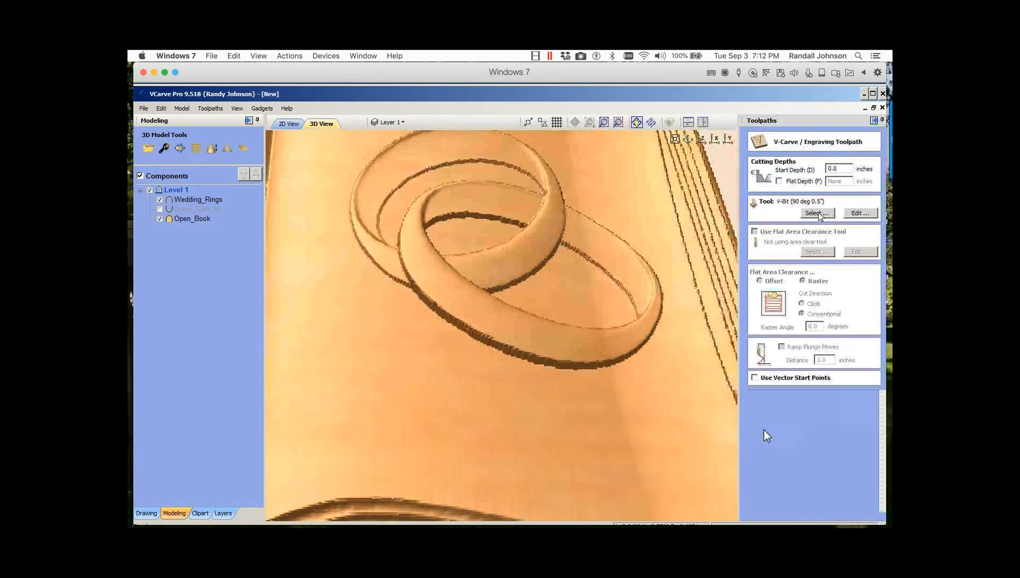
left_click(816, 213)
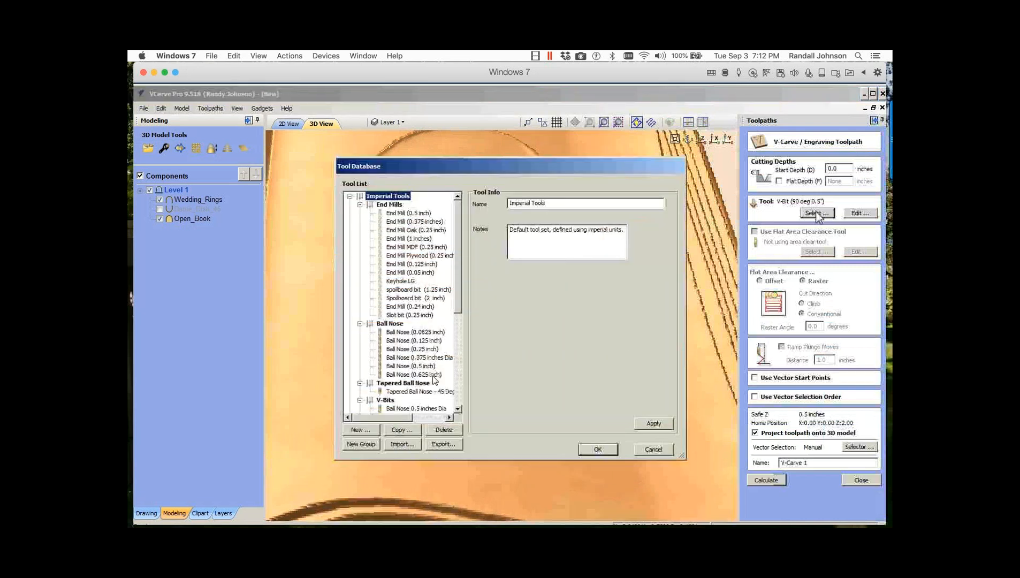
scroll(435, 380, "down", 3)
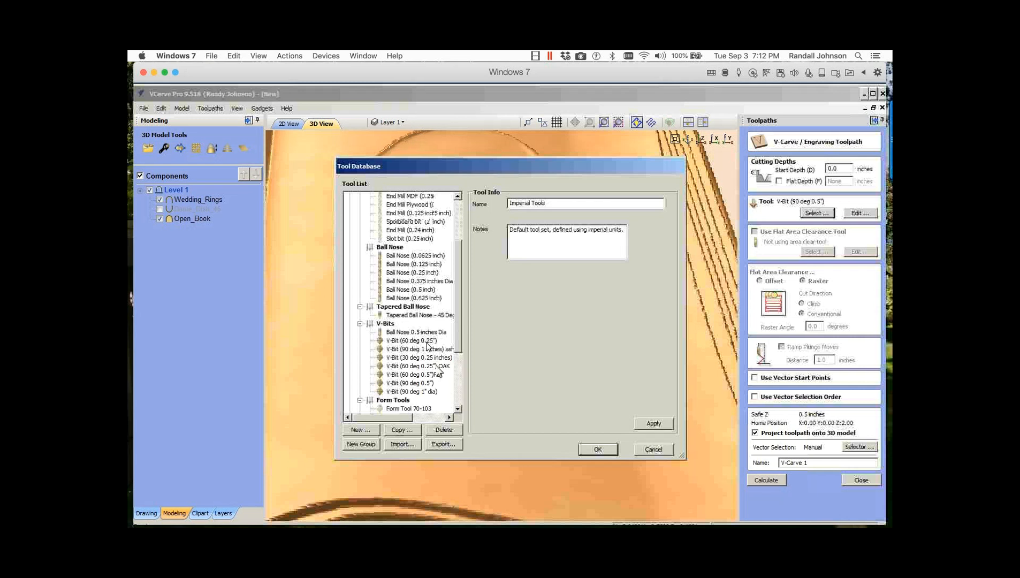
double_click(425, 341)
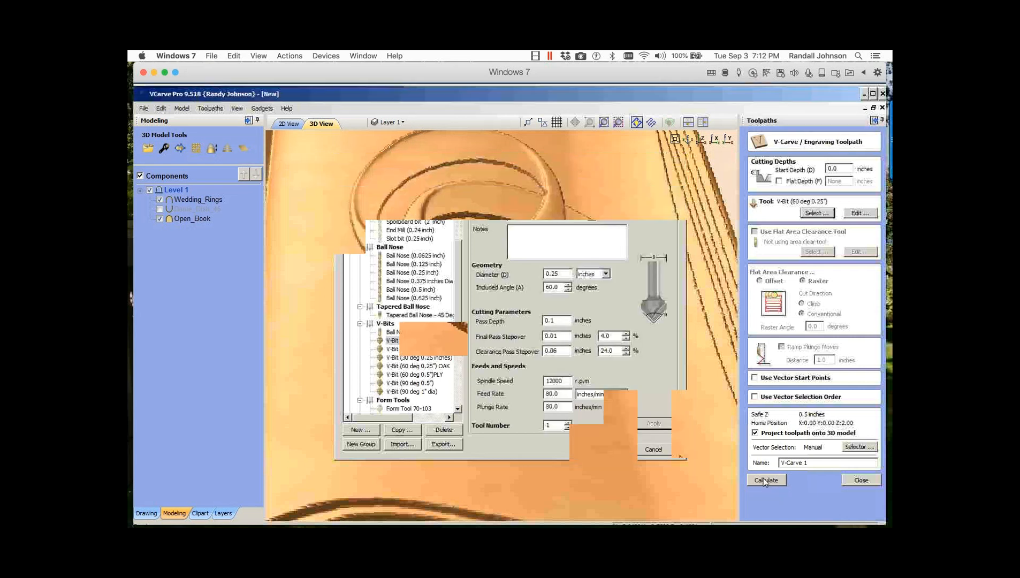
left_click(766, 480)
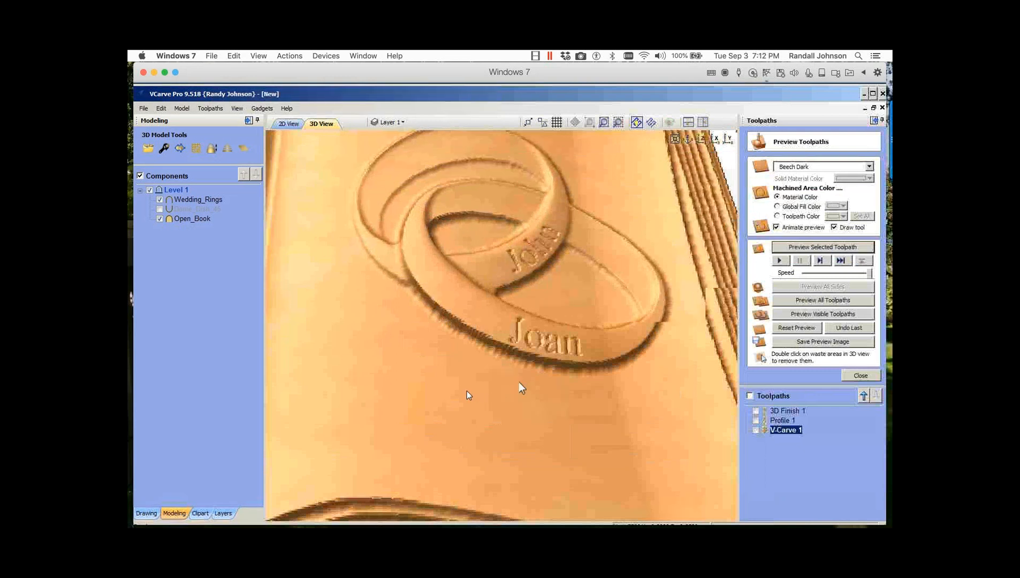
Step: Remove the waste material around the carved book in the preview and view the finished piece from several angles
left_click_drag(502, 389, 524, 391)
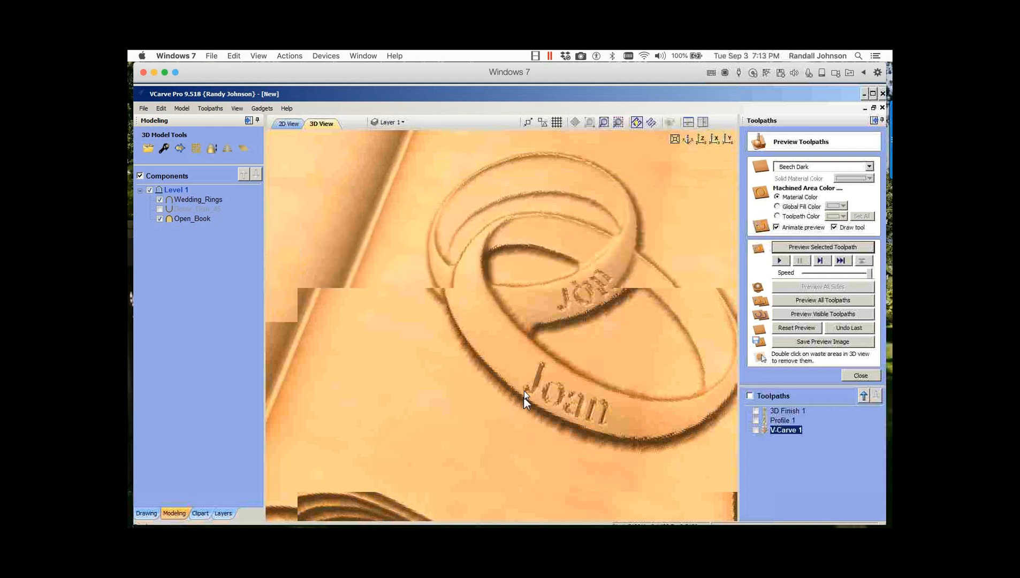
scroll(524, 390, "down", 3)
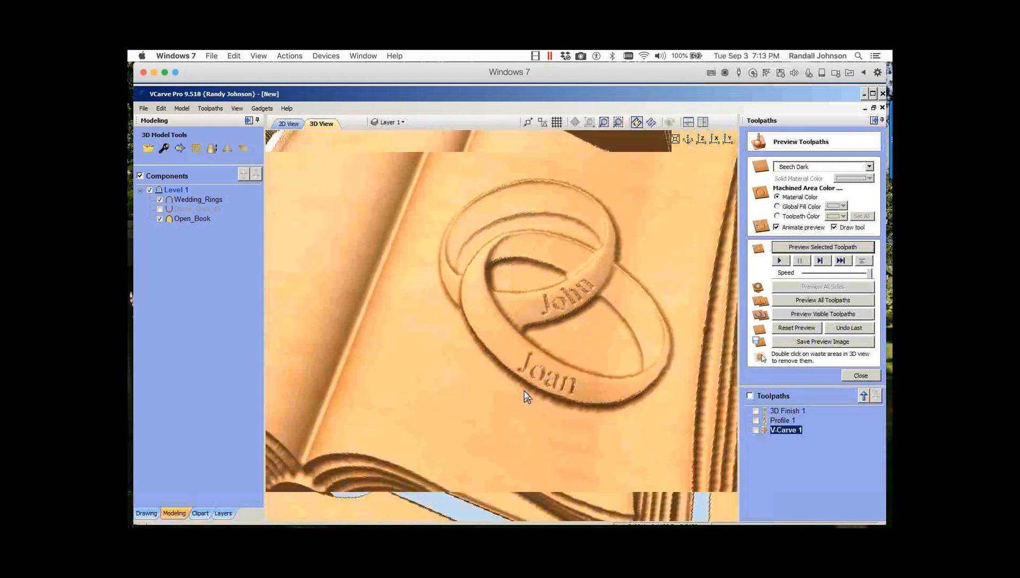
scroll(523, 390, "down", 4)
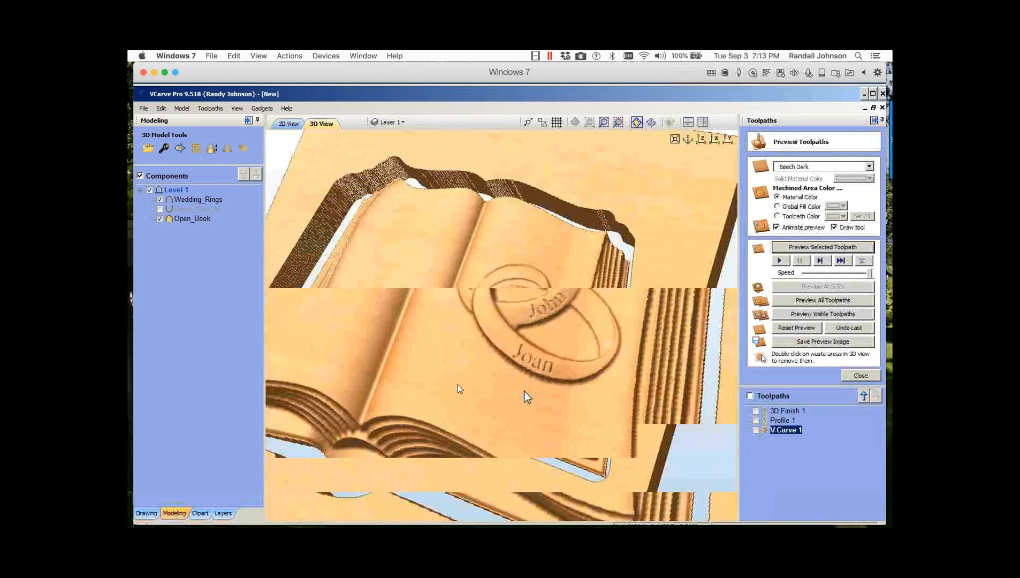
left_click_drag(446, 374, 485, 397)
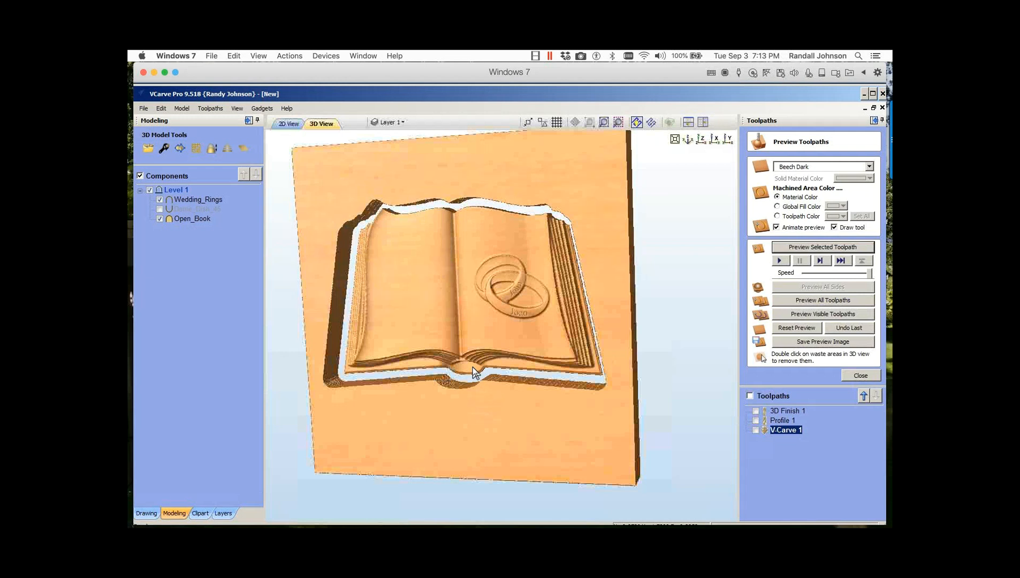
double_click(489, 413)
left_click_drag(456, 183, 527, 249)
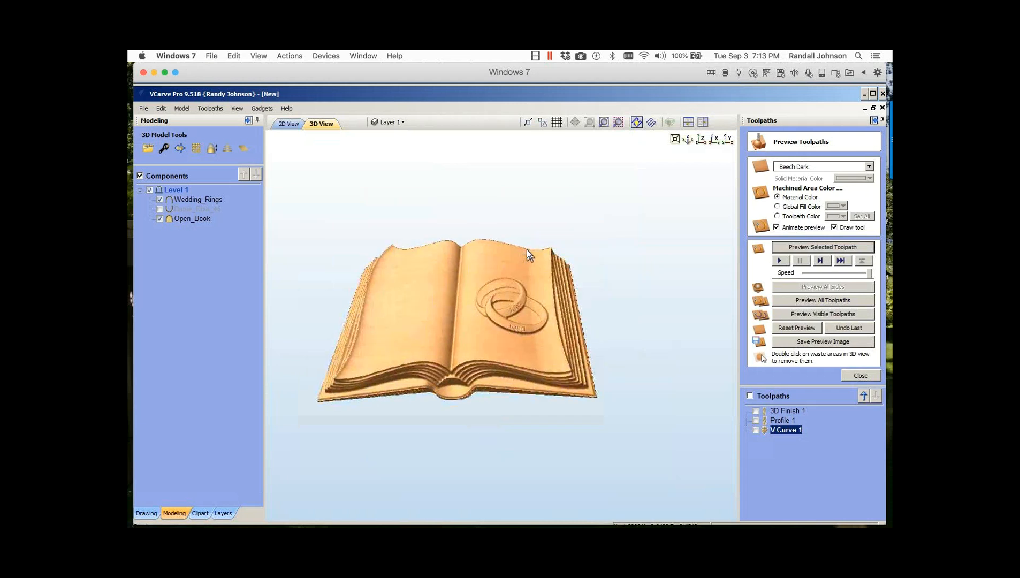
Step: Return to the 2D view with the drawing tools and open the curve beneath the lower ring's name for node editing
left_click(291, 124)
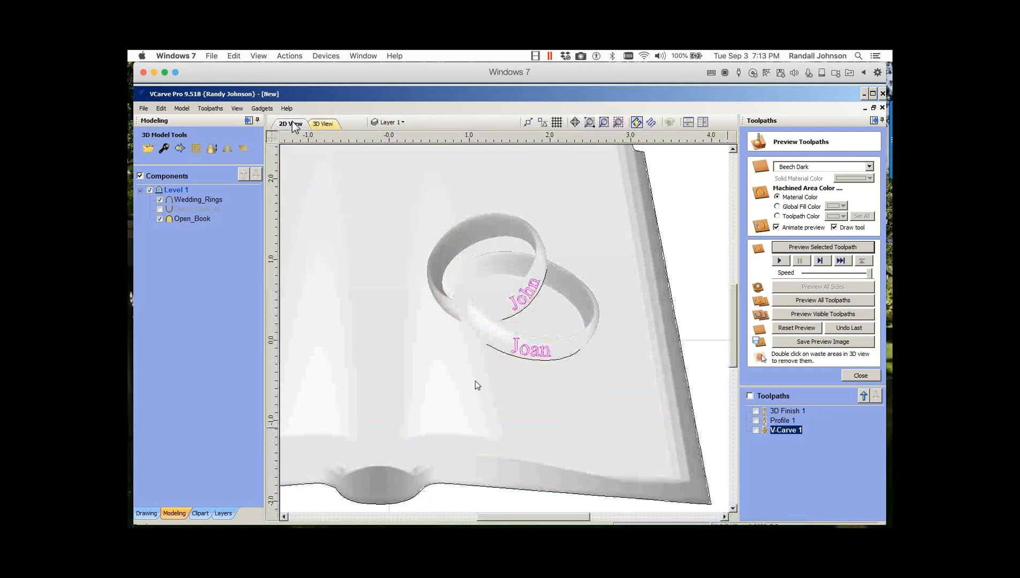
left_click(444, 320)
scroll(510, 361, "down", 4)
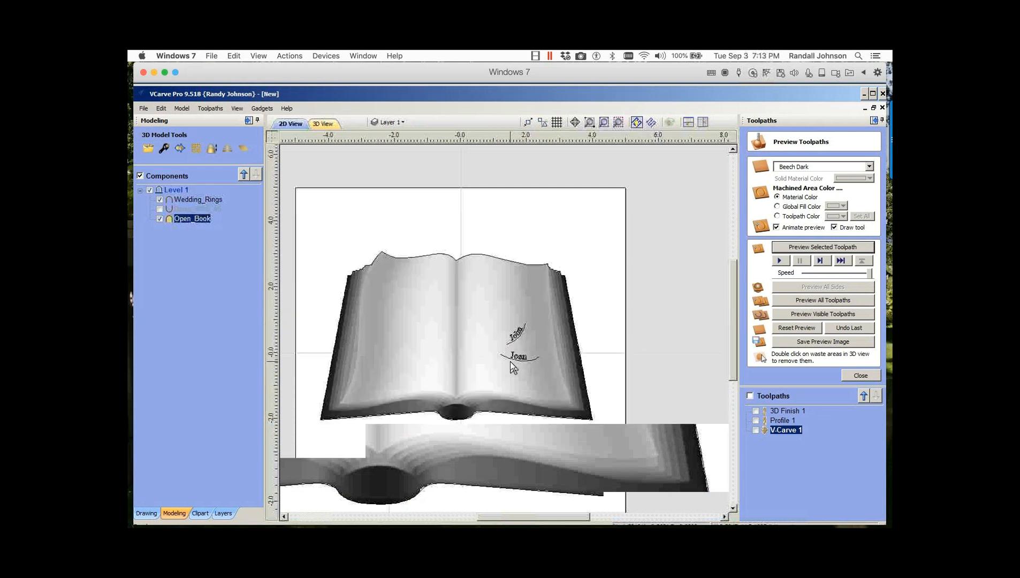
left_click(146, 512)
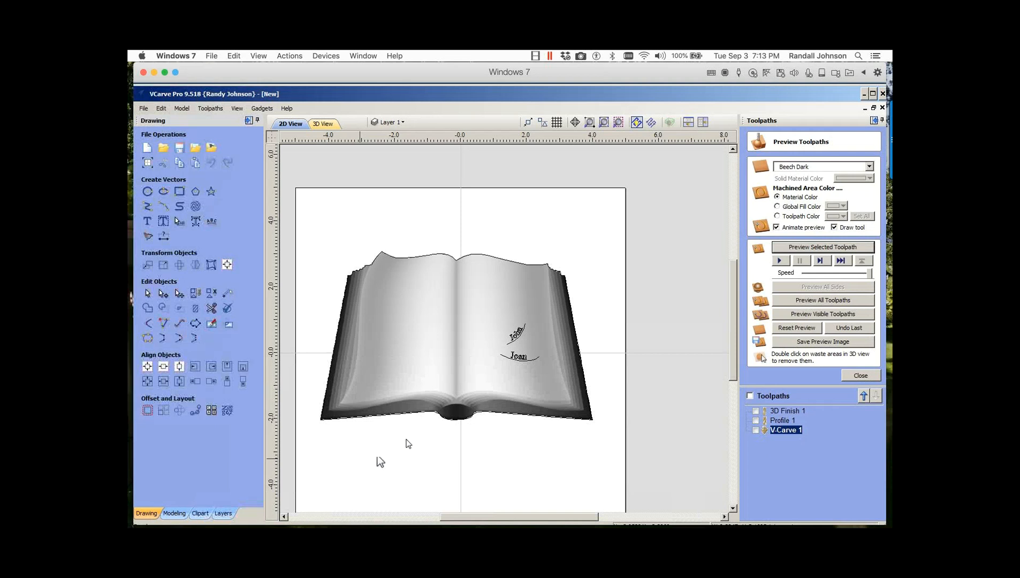
left_click(520, 361)
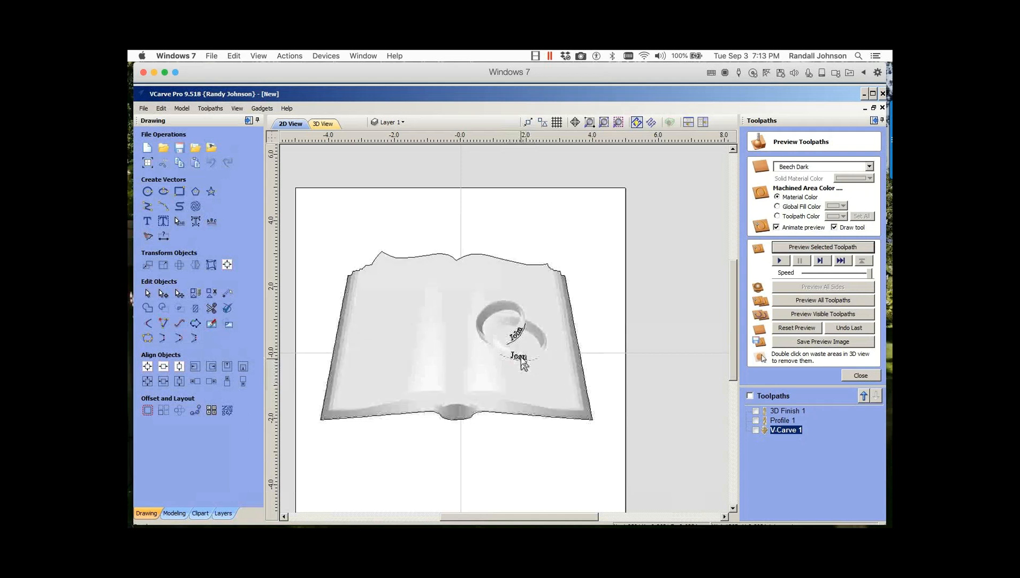
scroll(521, 362, "up", 3)
scroll(521, 362, "up", 1)
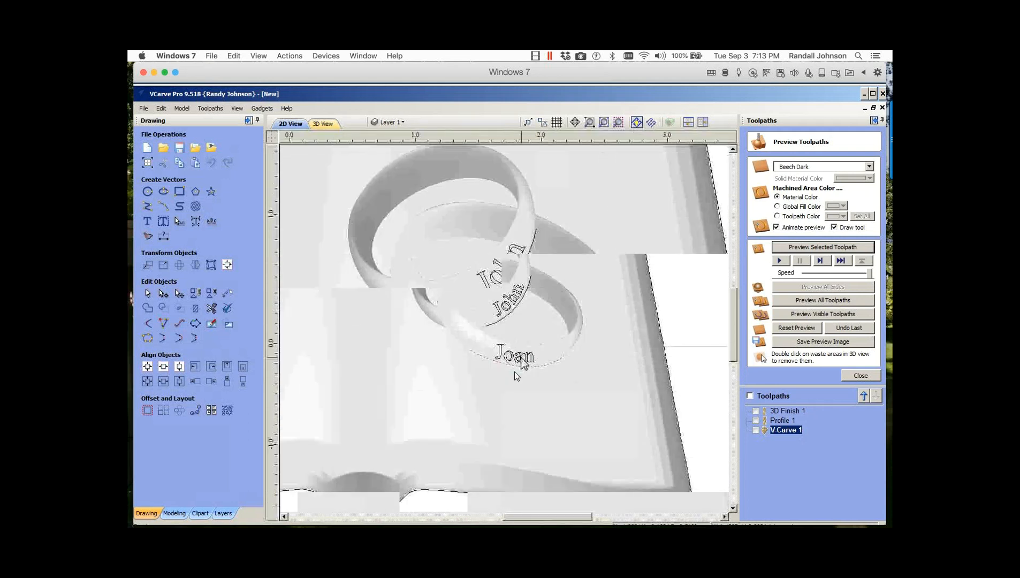
left_click(515, 371)
key("n")
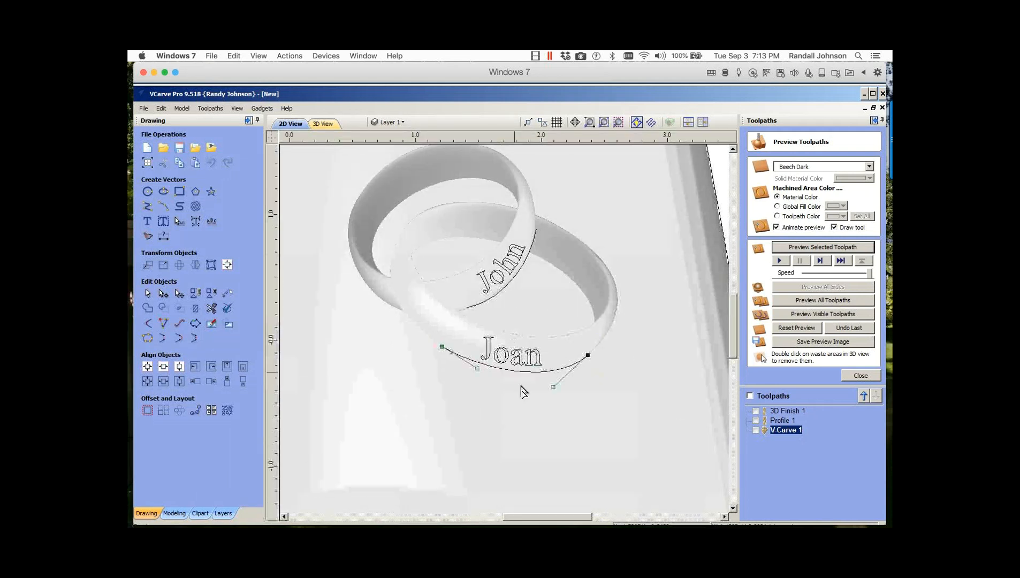
Step: Reshape the curve beneath the lower ring's name by moving the Bezier handles at both of its ends
scroll(521, 393, "up", 1)
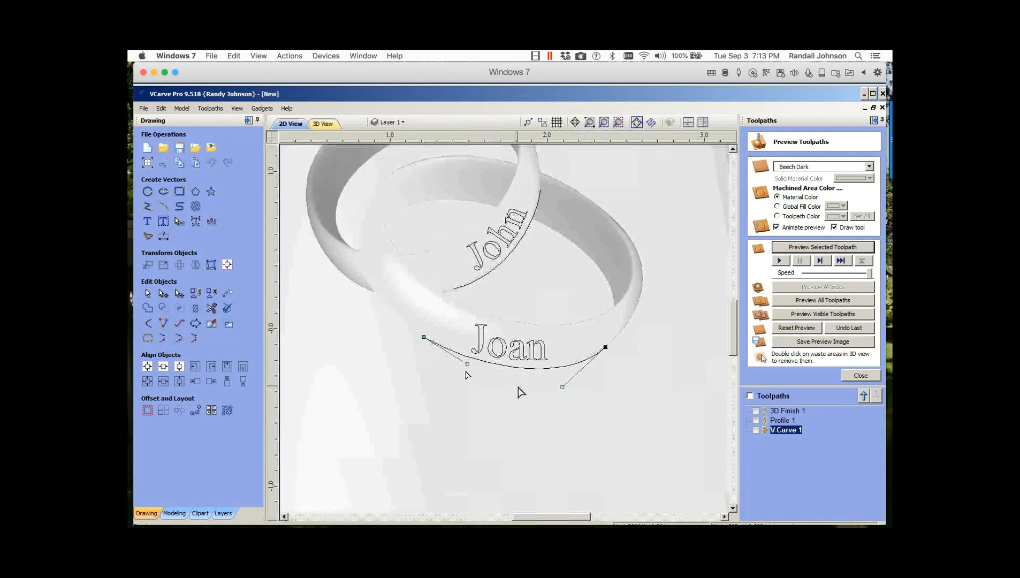
scroll(519, 389, "up", 1)
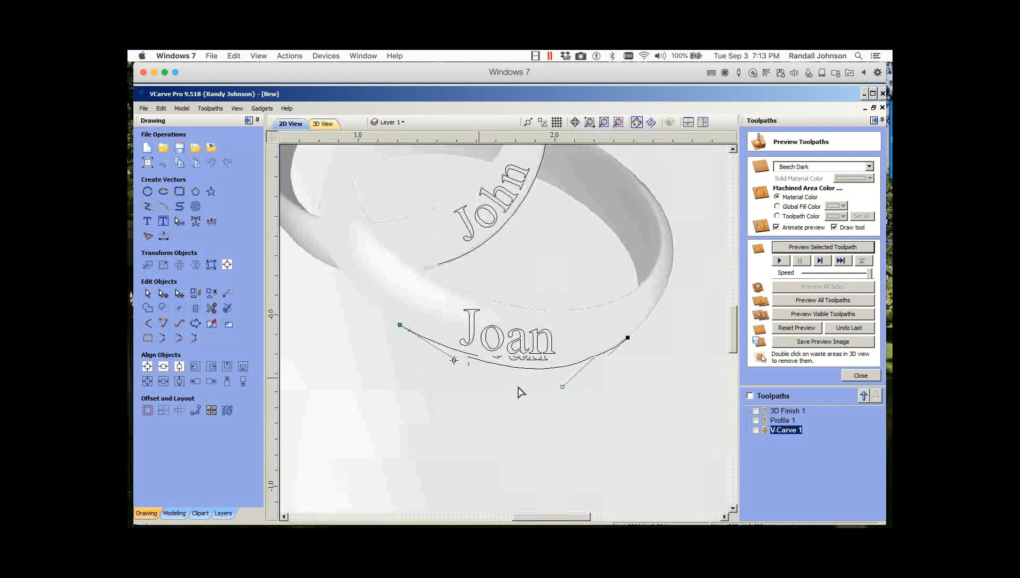
left_click_drag(454, 360, 418, 421)
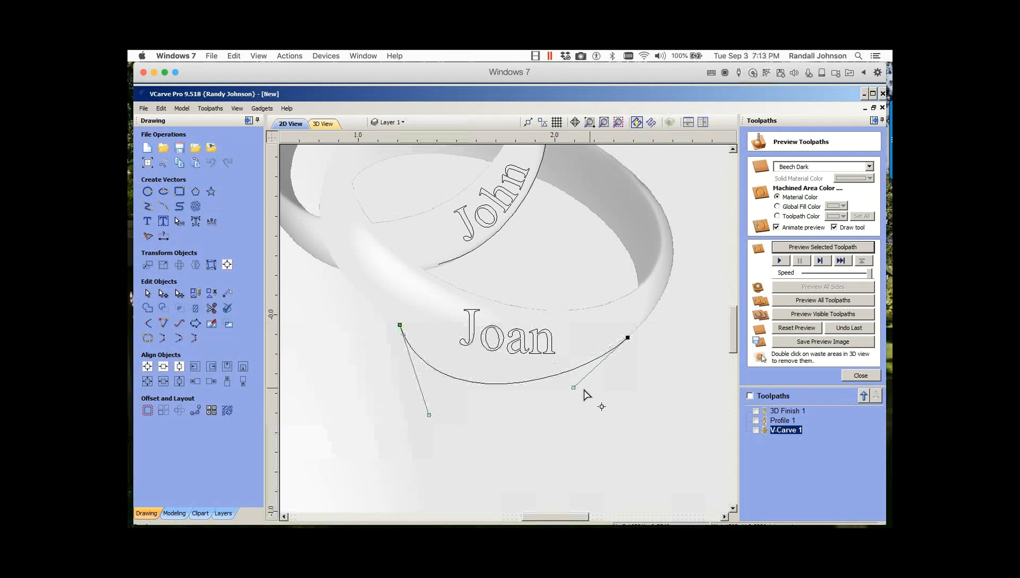
left_click_drag(574, 387, 650, 437)
left_click_drag(552, 384, 555, 379)
left_click_drag(430, 415, 493, 374)
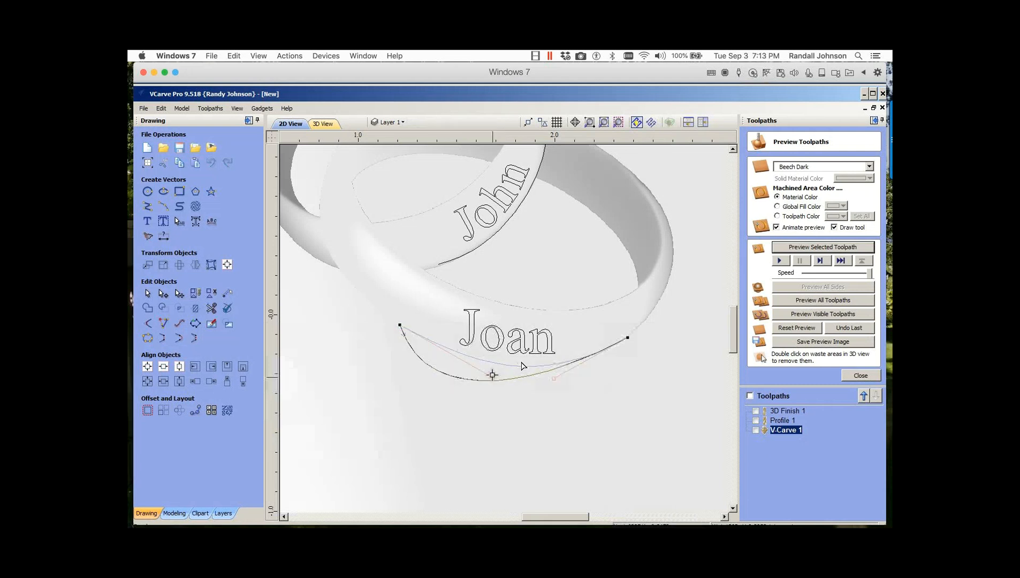
Step: Insert a point midway along the curve and adjust the point and the surrounding handles into a smooth arc below the name
key("p")
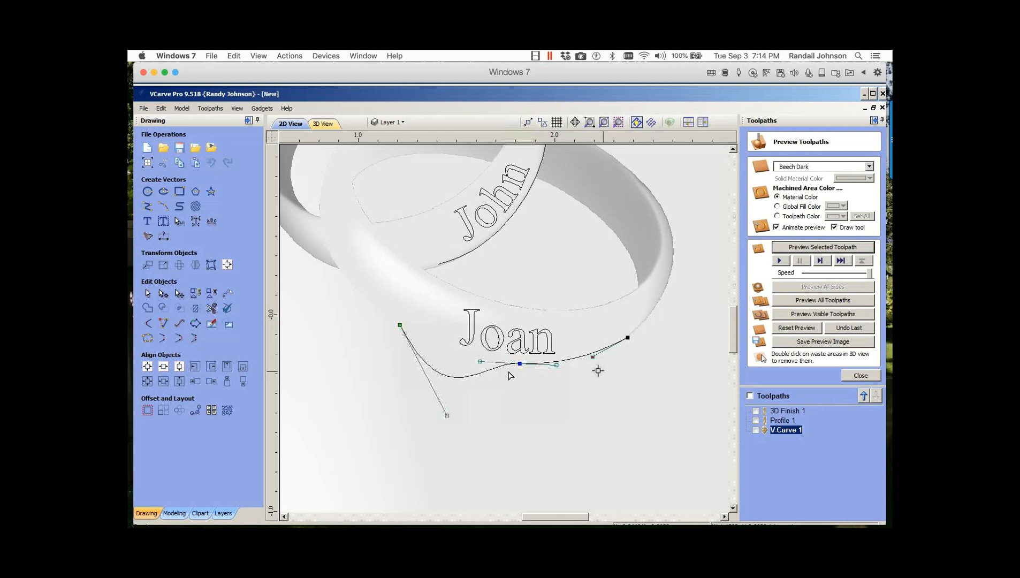
left_click_drag(593, 356, 610, 415)
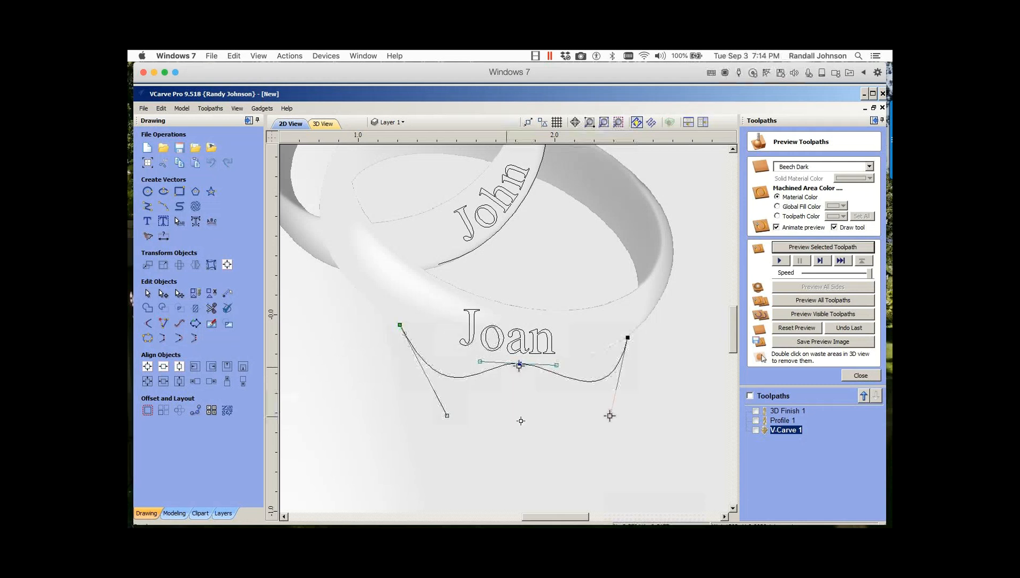
mouse_move(519, 366)
left_mouse_down()
mouse_move(520, 422)
mouse_move(524, 370)
left_mouse_up()
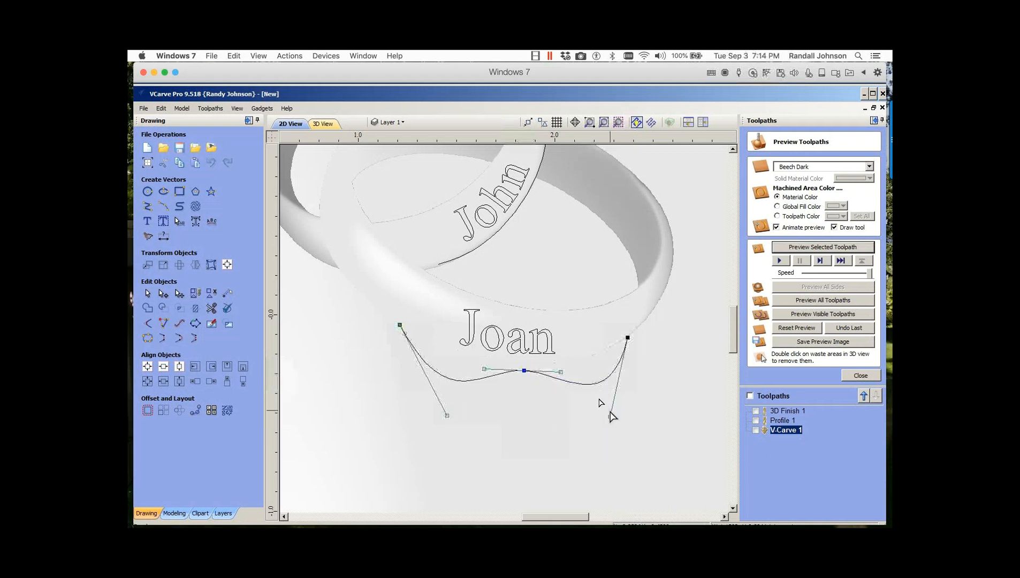
left_click_drag(611, 416, 591, 378)
mouse_move(447, 415)
left_mouse_down()
mouse_move(447, 395)
mouse_move(468, 369)
mouse_move(519, 366)
left_mouse_up()
left_click_drag(590, 378, 583, 367)
left_click_drag(469, 369, 468, 362)
Step: Open the book's outline vector in node editing to examine its points, and delete the outline
scroll(527, 389, "down", 3)
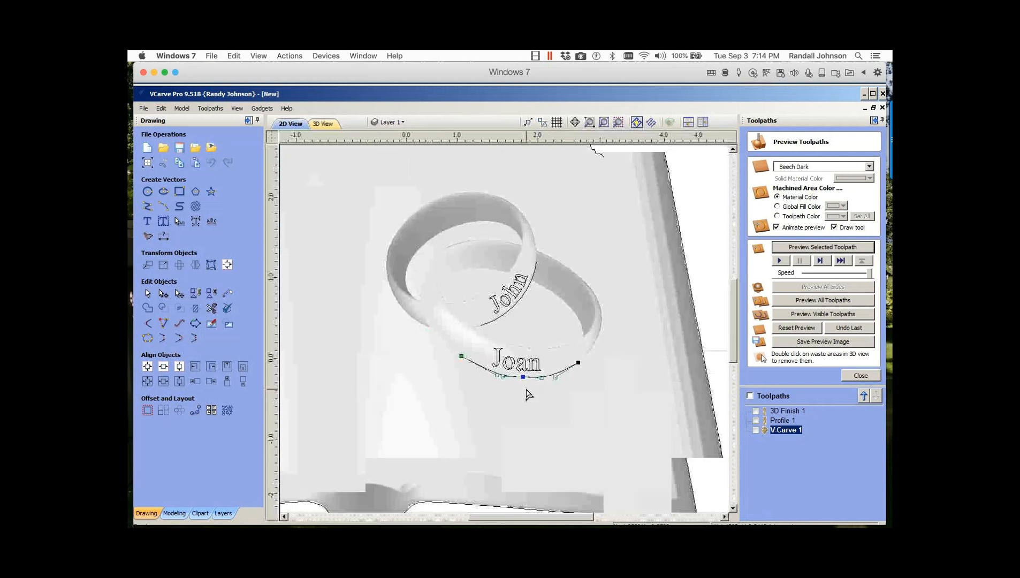
scroll(526, 391, "down", 2)
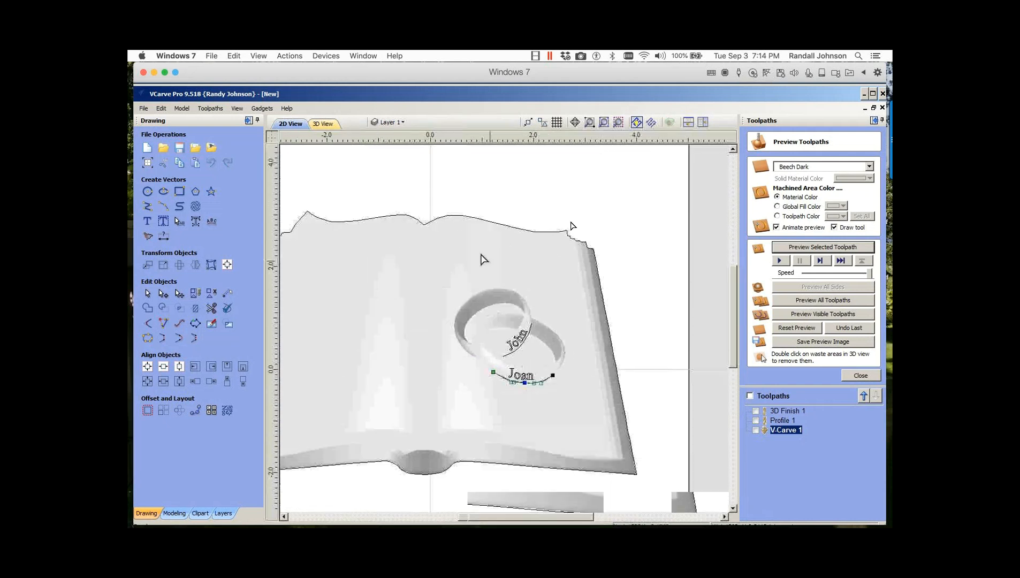
scroll(591, 352, "down", 1)
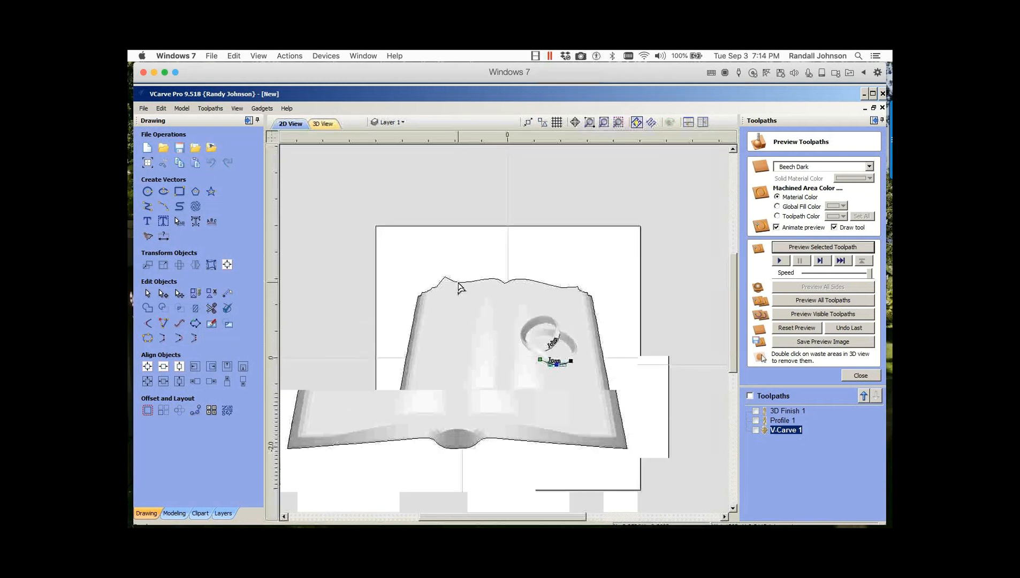
scroll(459, 287, "up", 1)
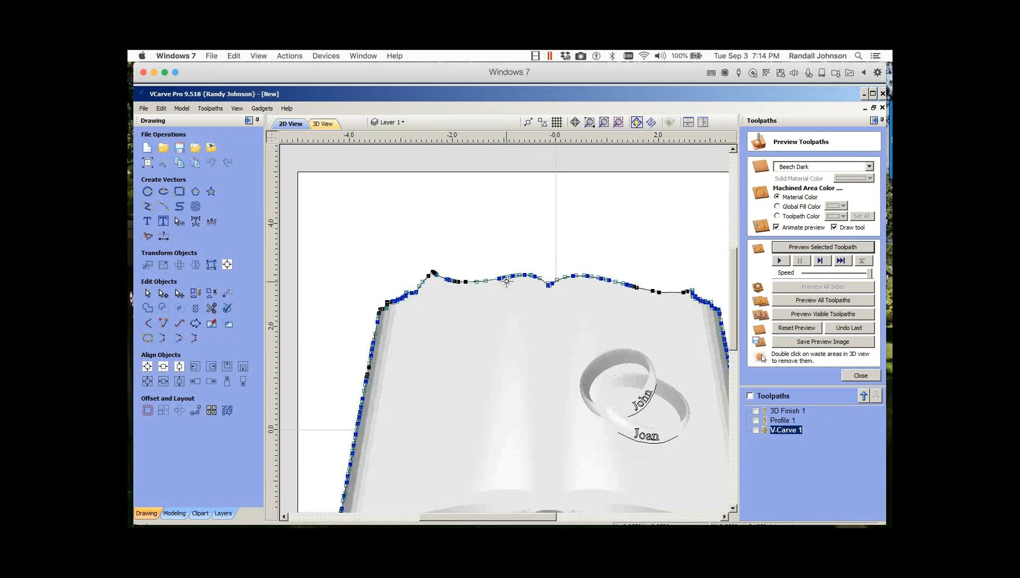
scroll(507, 282, "down", 1)
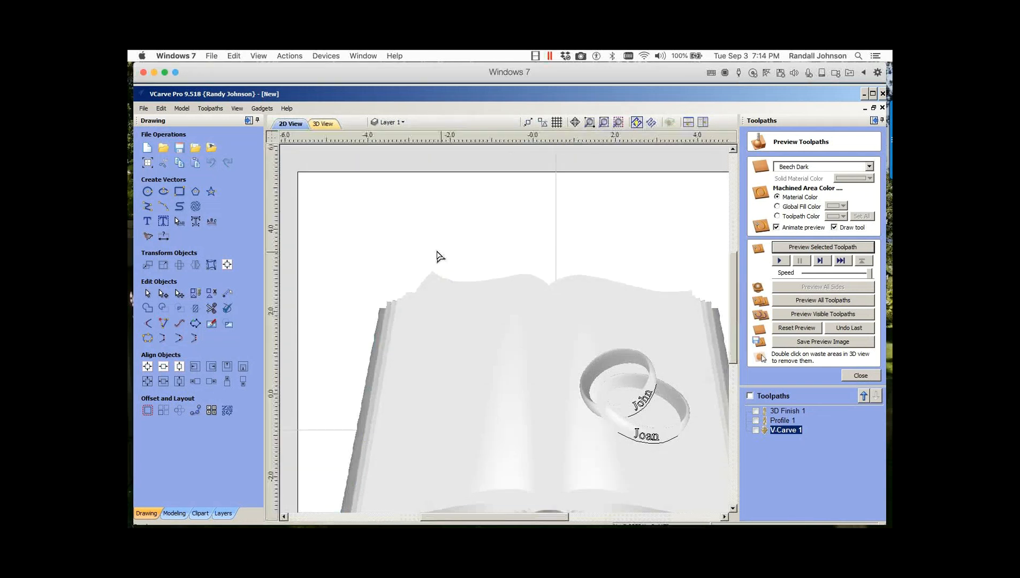
scroll(439, 256, "down", 1)
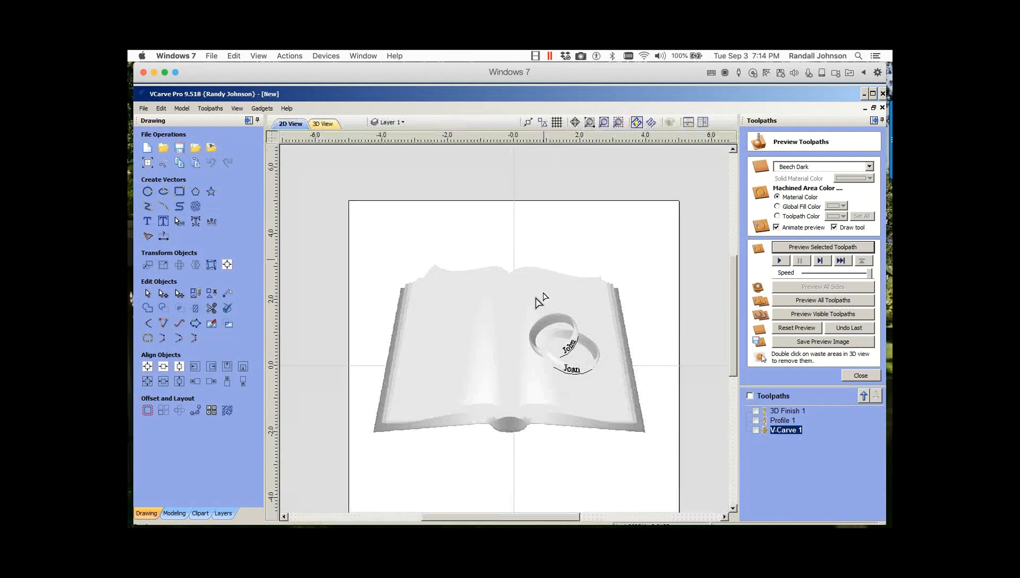
Step: Draw an open six-point polyline along the book's upper page edge, from the left page's peak through the spine notch to the right corner
scroll(546, 293, "up", 1)
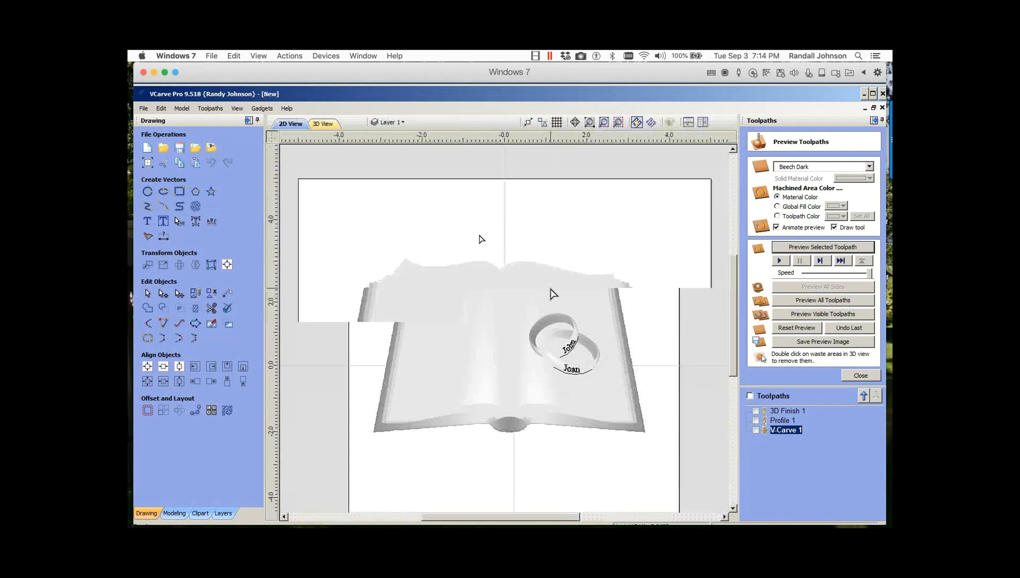
scroll(553, 293, "up", 1)
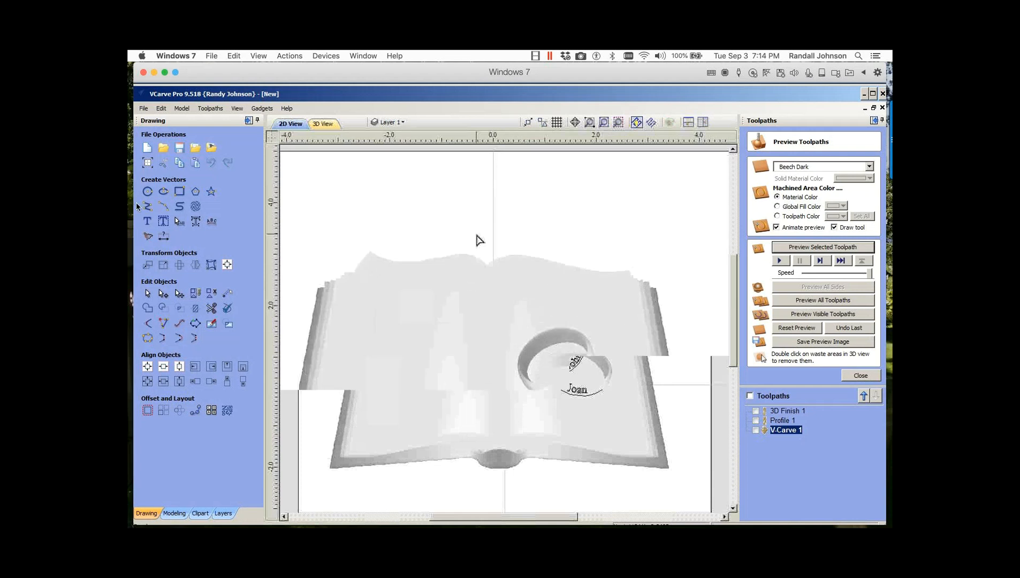
left_click(147, 206)
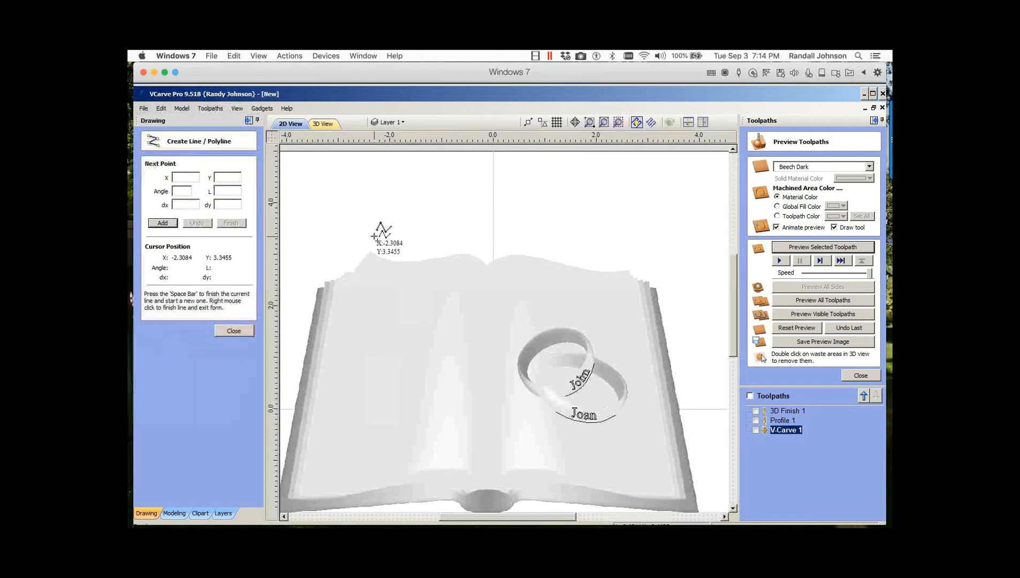
scroll(377, 241, "up", 3)
left_click(365, 260)
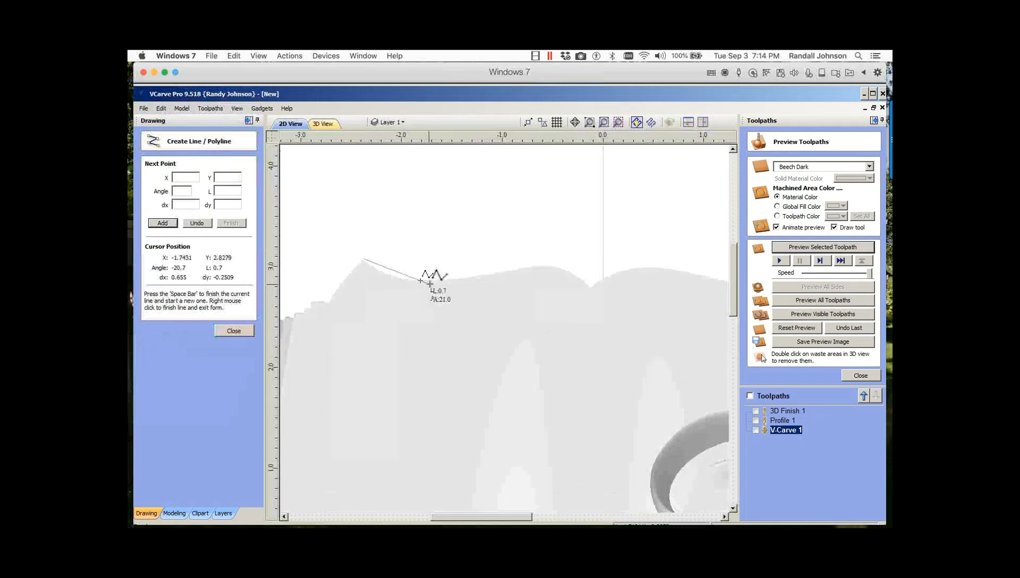
left_click(422, 280)
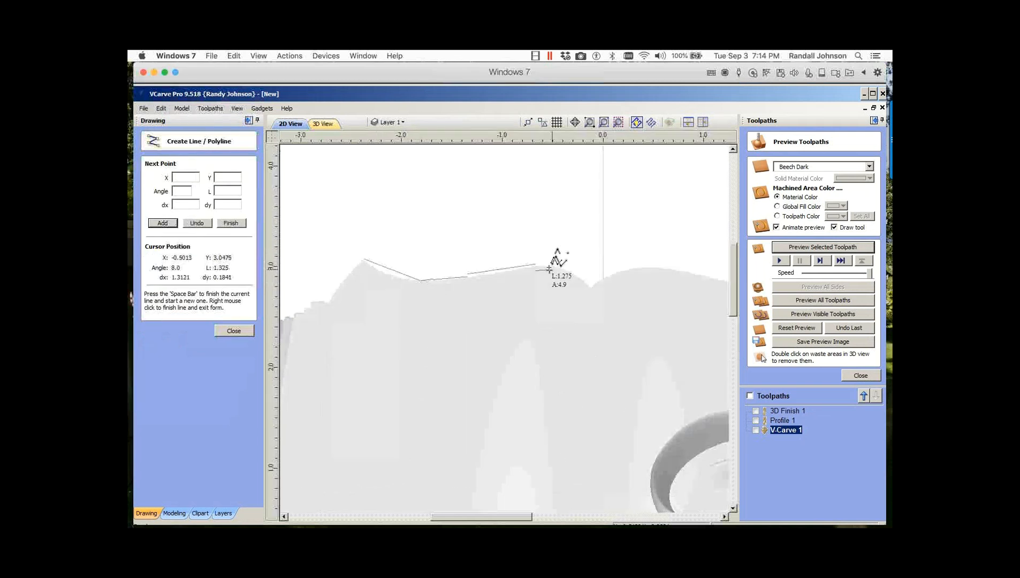
left_click(549, 266)
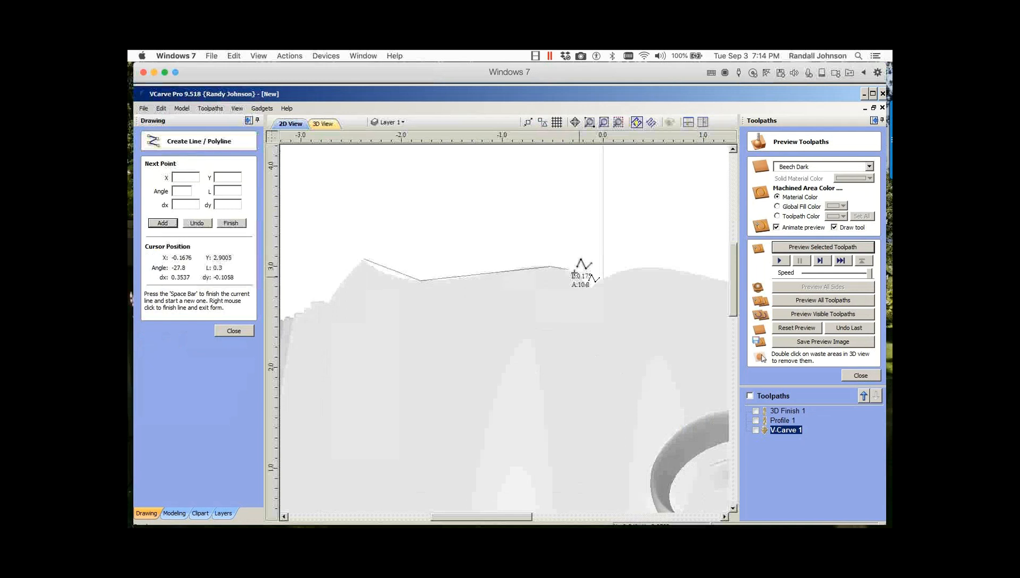
left_click(591, 287)
left_click(638, 261)
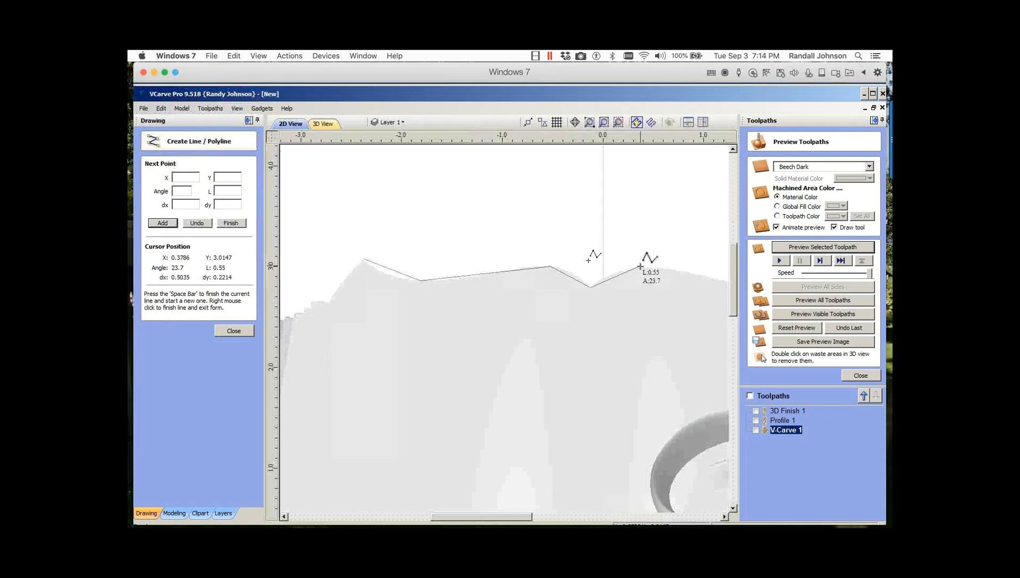
scroll(594, 260, "down", 4)
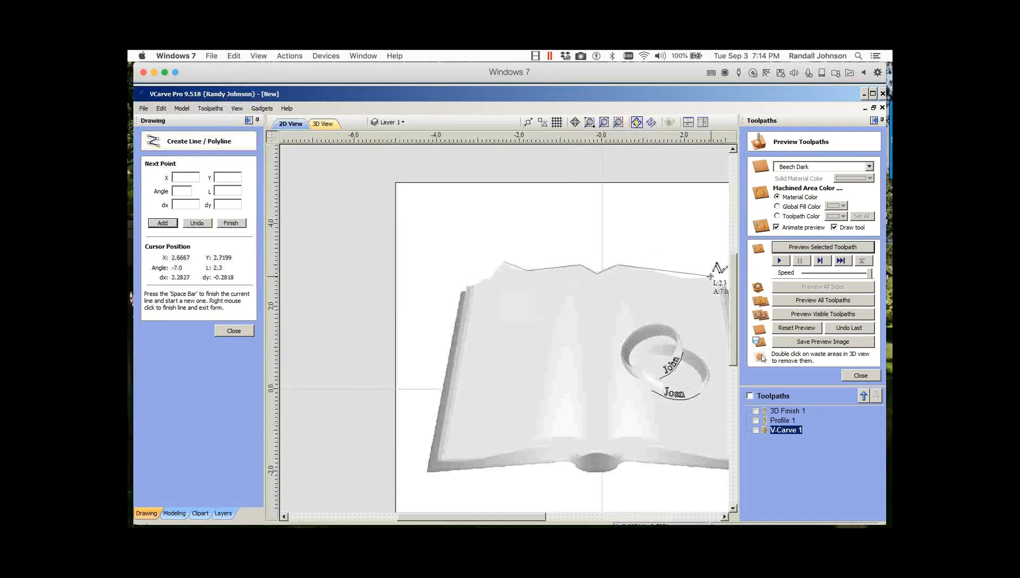
left_click(711, 276)
key("space")
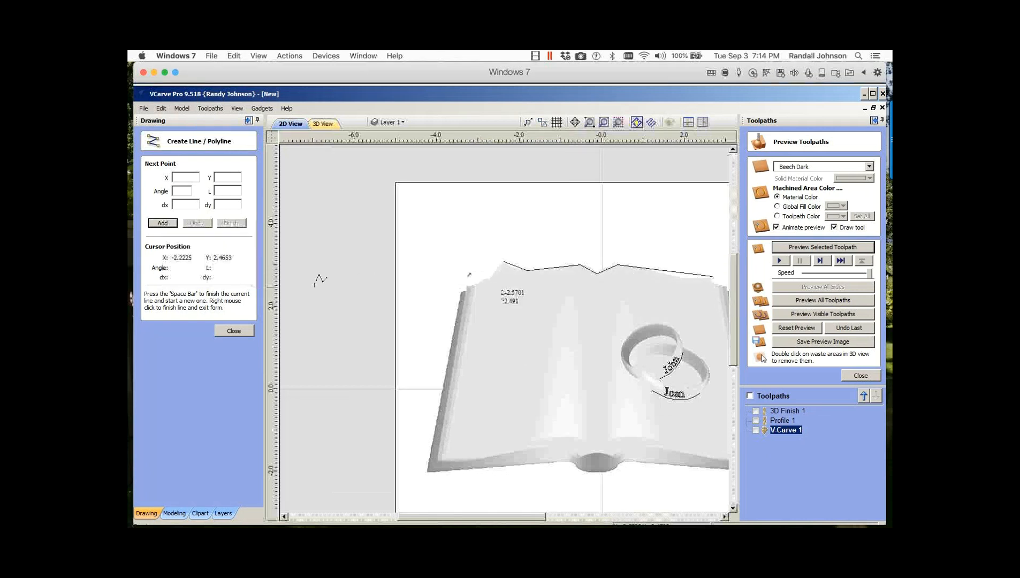
left_click(230, 333)
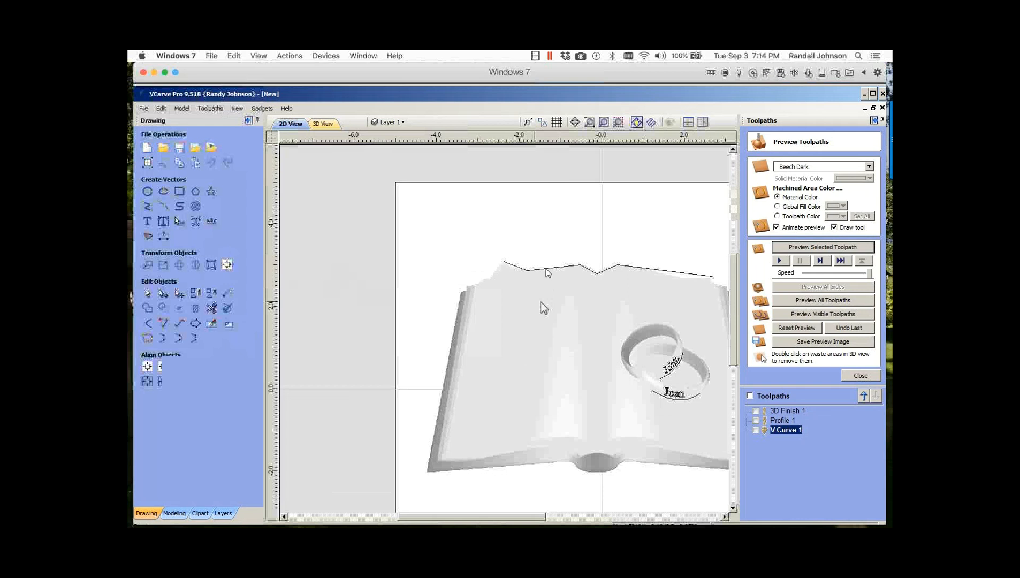
Step: Open the new polyline in node editing and smooth the left page's dip point and the peaks on both sides of the spine notch
left_click(542, 268)
scroll(576, 273, "down", 1)
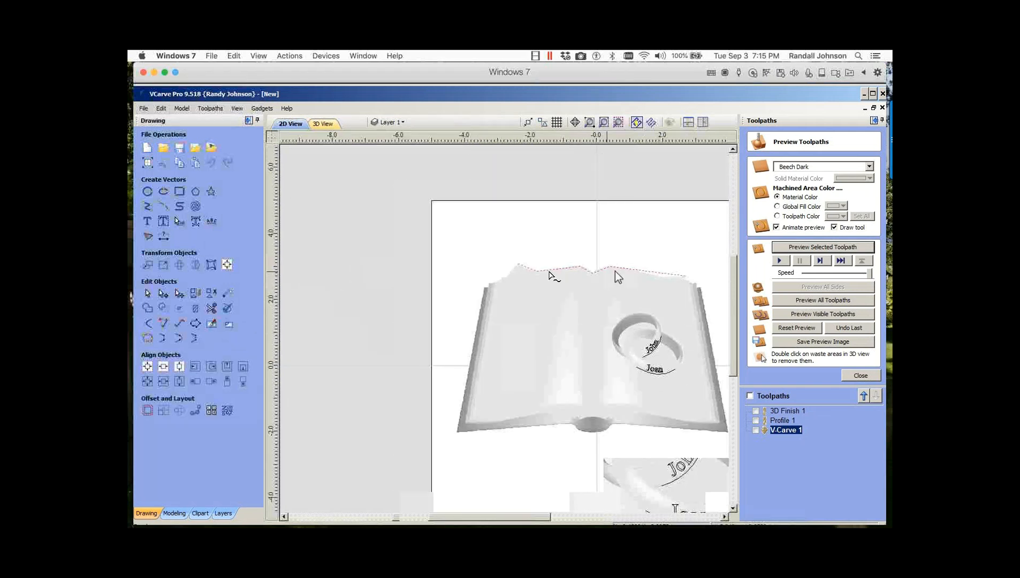
scroll(552, 274, "up", 3)
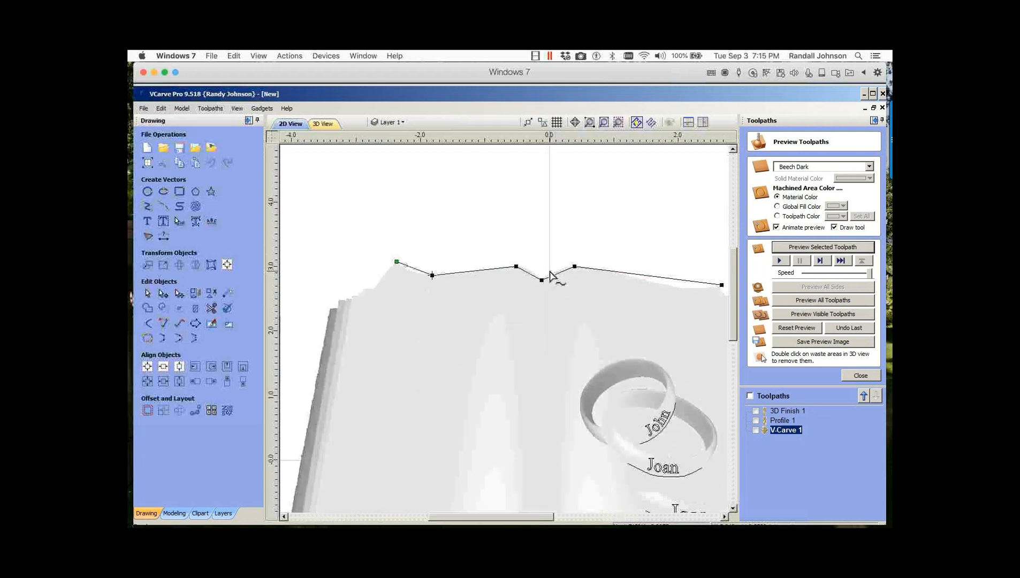
right_click(433, 276)
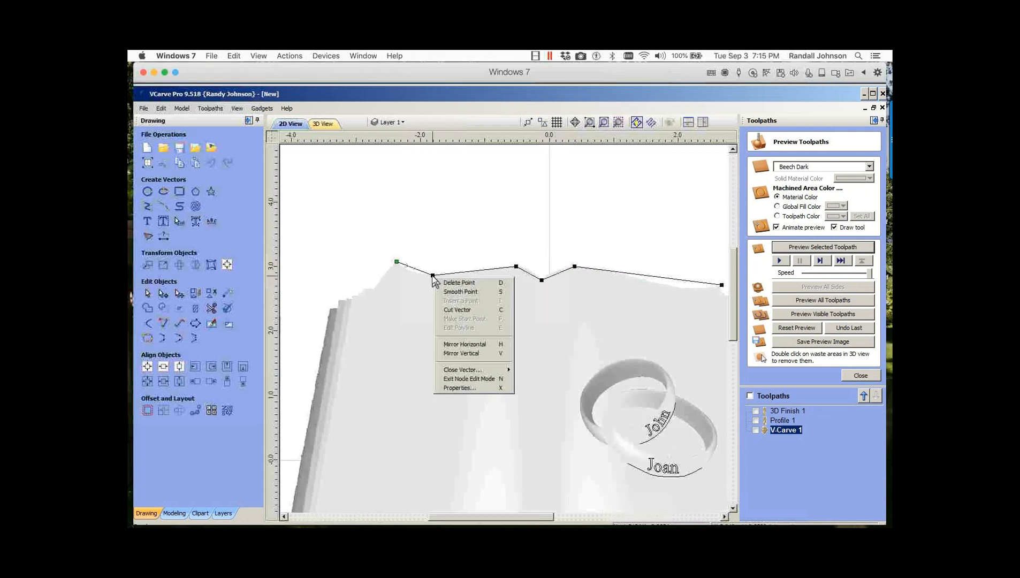
left_click(457, 292)
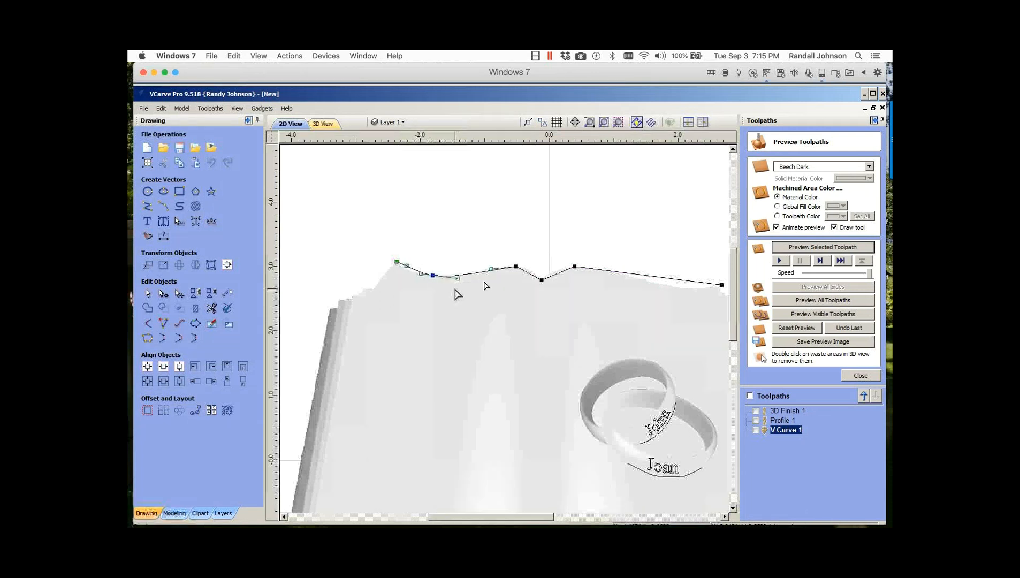
key("s")
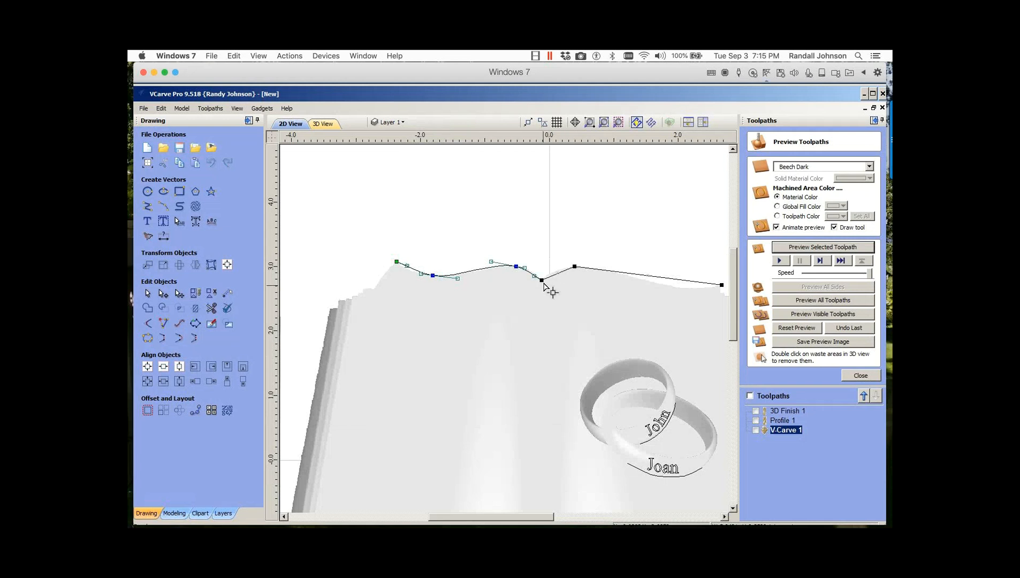
key("s")
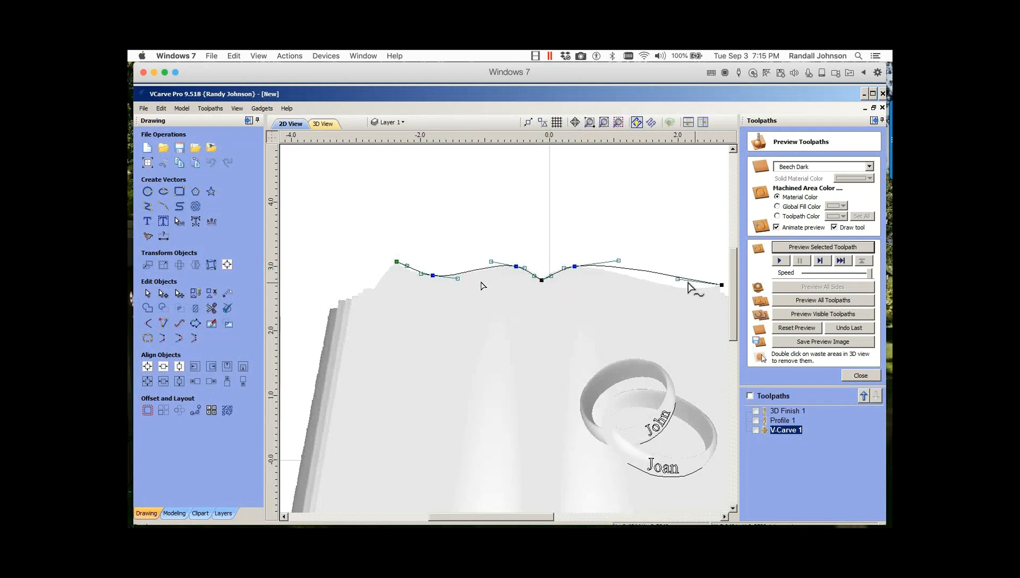
Step: Delete the left page's dip point and shape that span with the Bezier handles so it follows the page edge
scroll(428, 283, "up", 2)
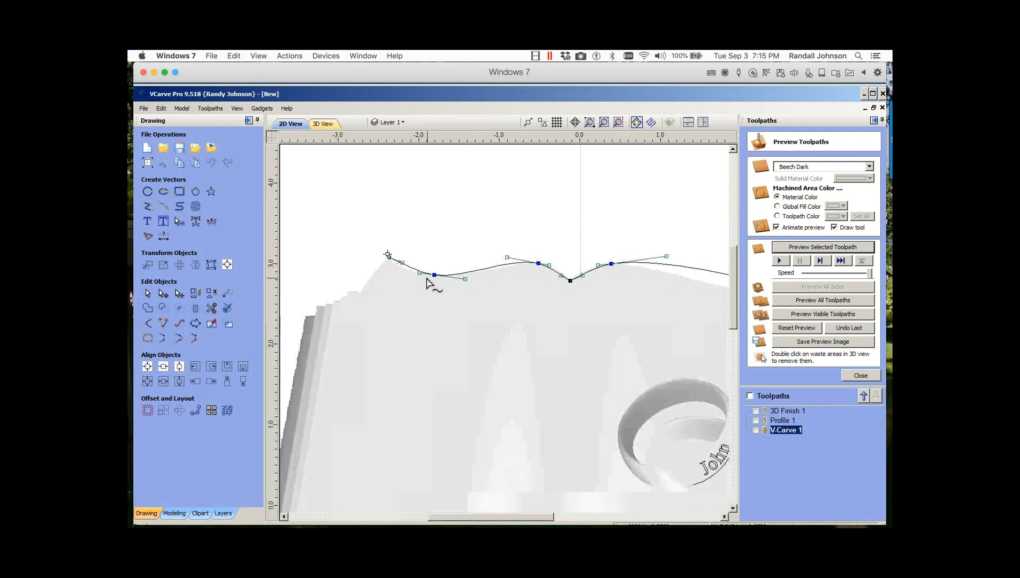
scroll(428, 279, "up", 2)
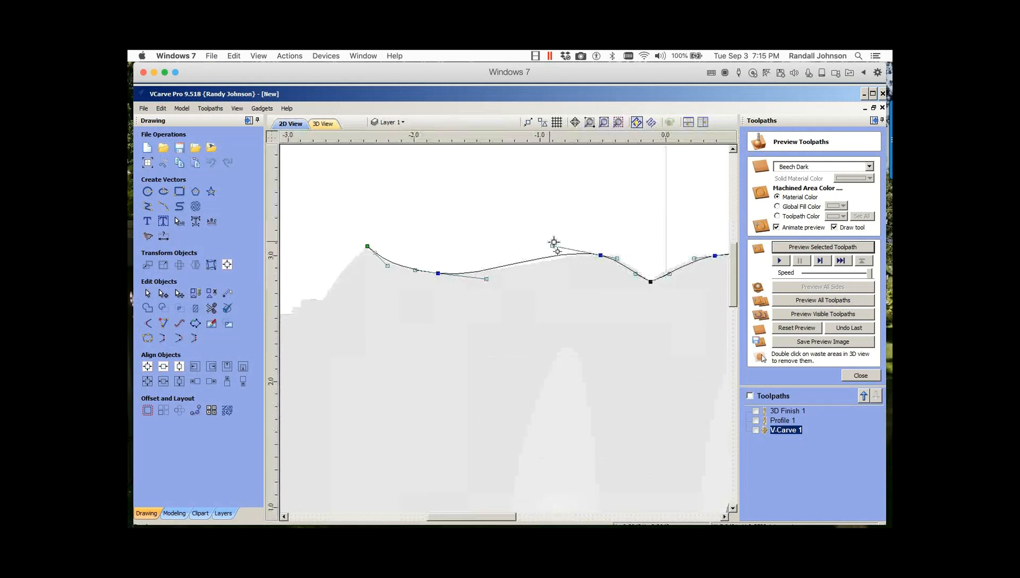
left_click_drag(554, 242, 555, 247)
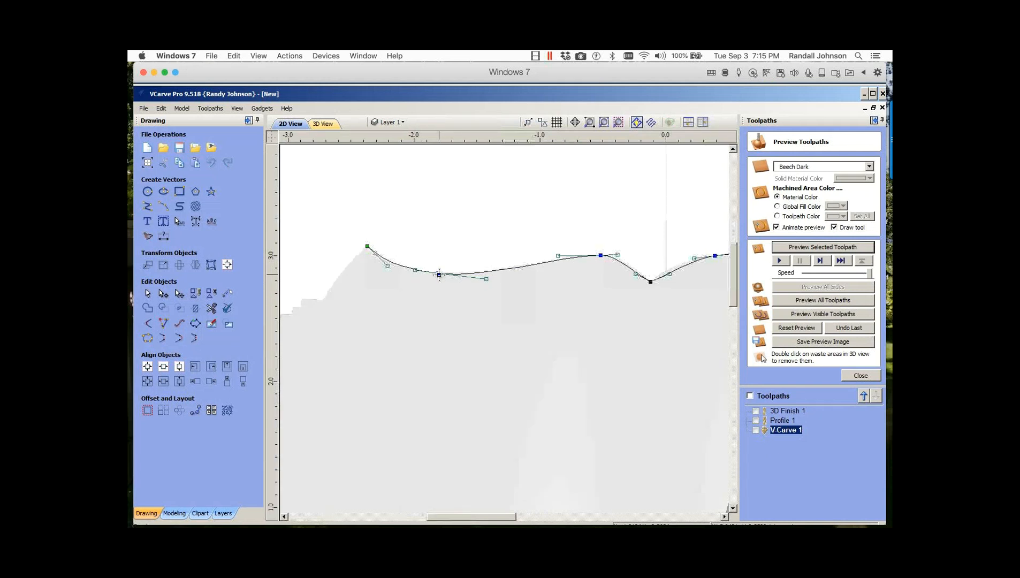
key("Delete")
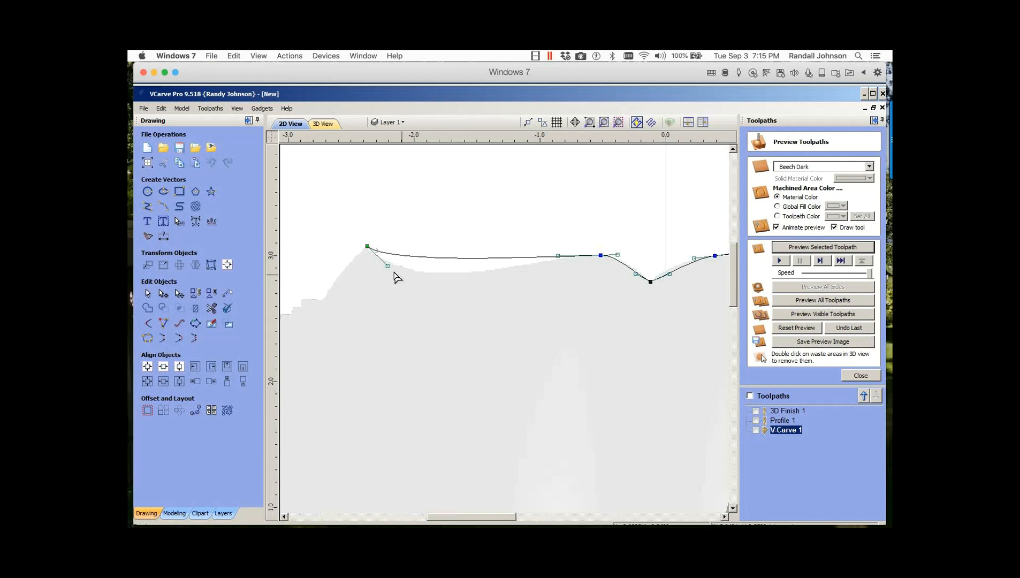
left_click_drag(387, 266, 417, 300)
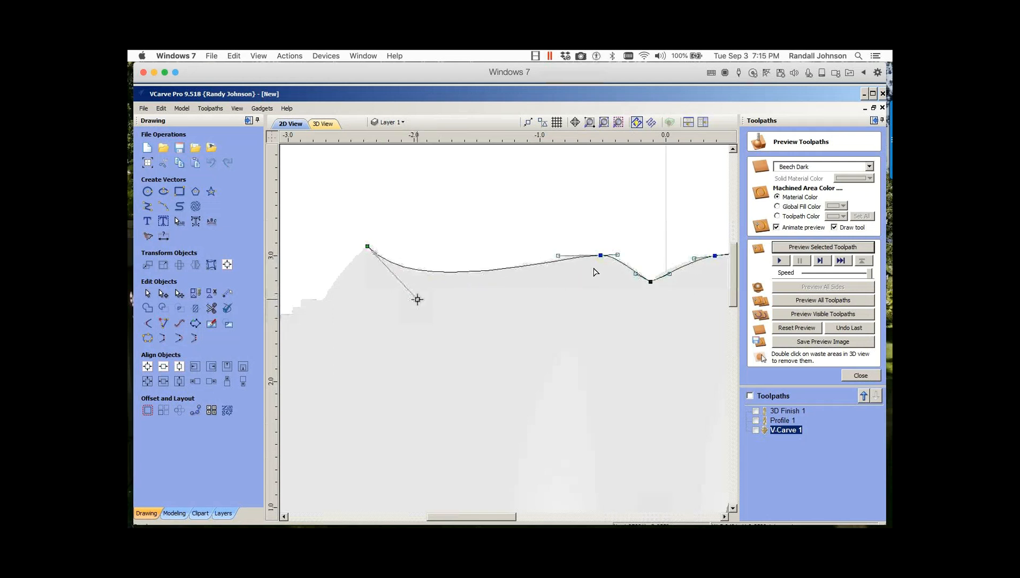
Step: Extend the right end point's handle inward to fit the right page's curve, and raise the handle just right of the spine notch
scroll(559, 277, "down", 2)
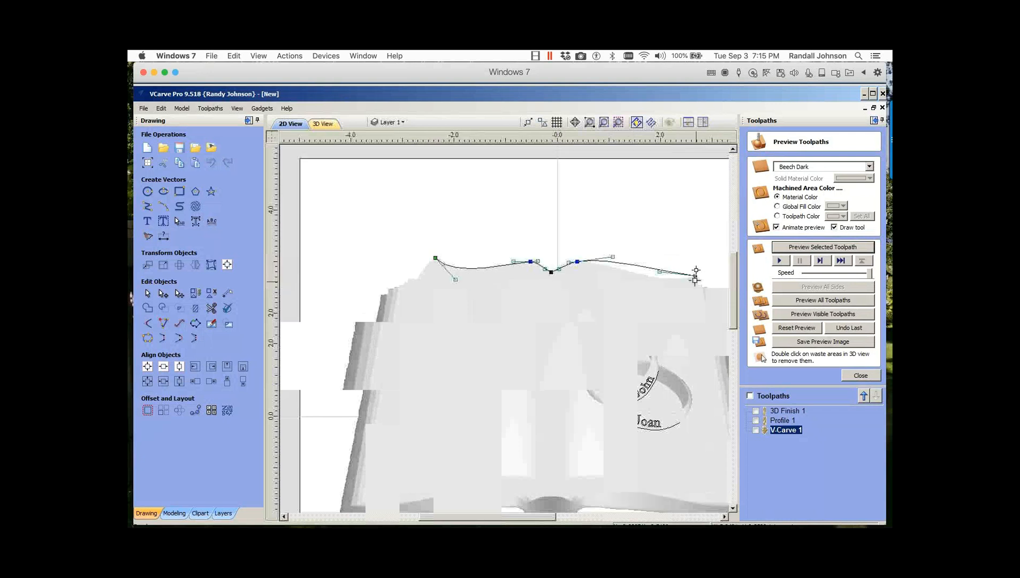
scroll(697, 279, "up", 4)
left_click_drag(560, 253, 474, 303)
scroll(539, 302, "down", 3)
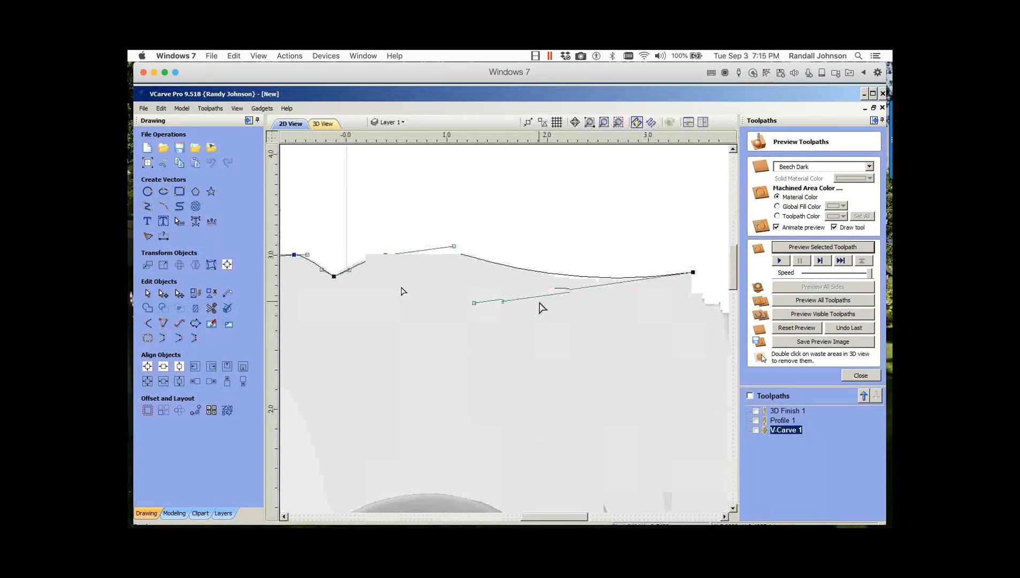
scroll(403, 288, "up", 2)
left_click_drag(401, 266, 402, 261)
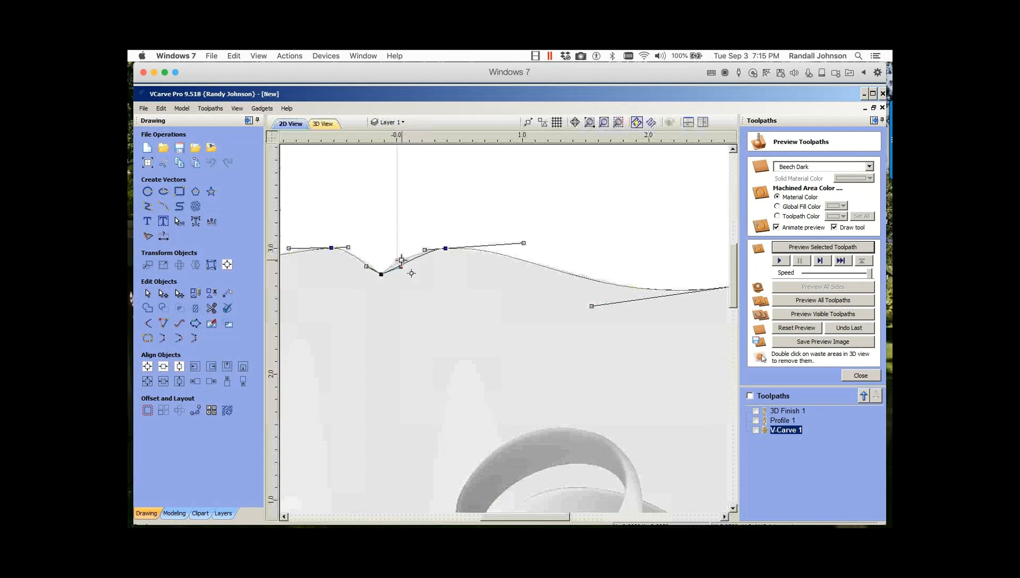
Step: Tilt the handles of the peak just left of the spine notch so the curve matches the page edge
scroll(458, 278, "down", 2)
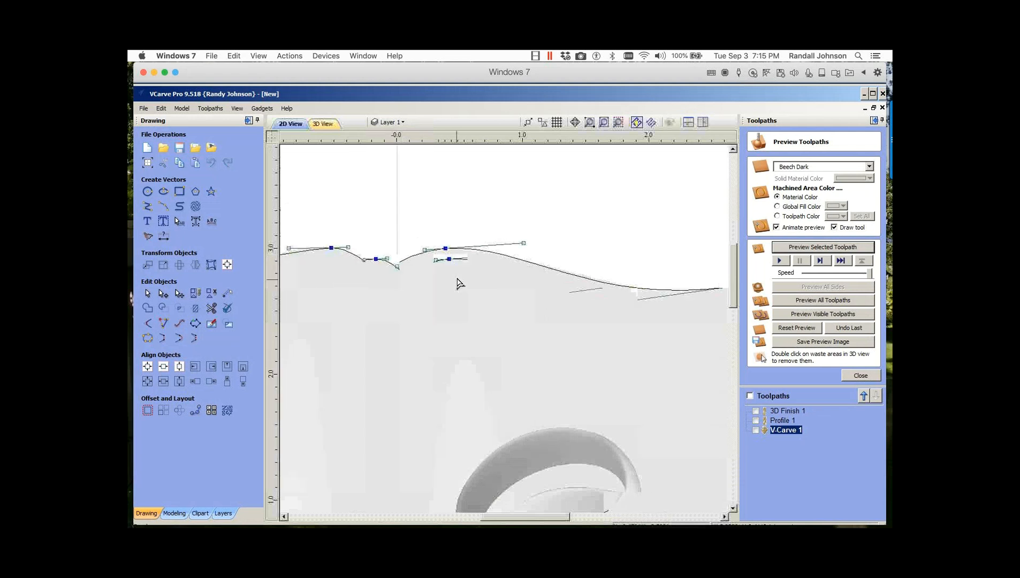
scroll(458, 283, "down", 2)
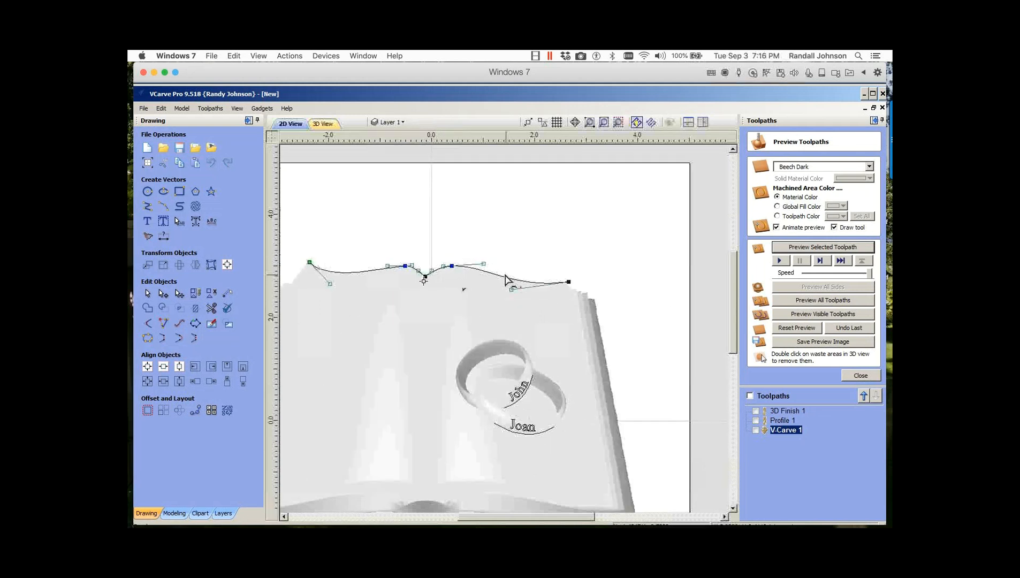
scroll(401, 265, "up", 2)
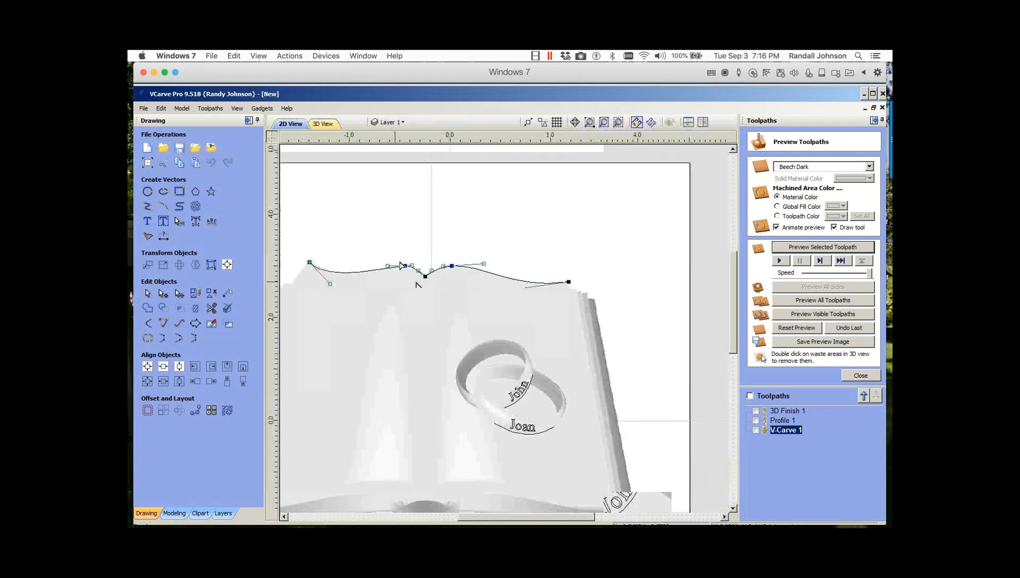
scroll(402, 265, "up", 3)
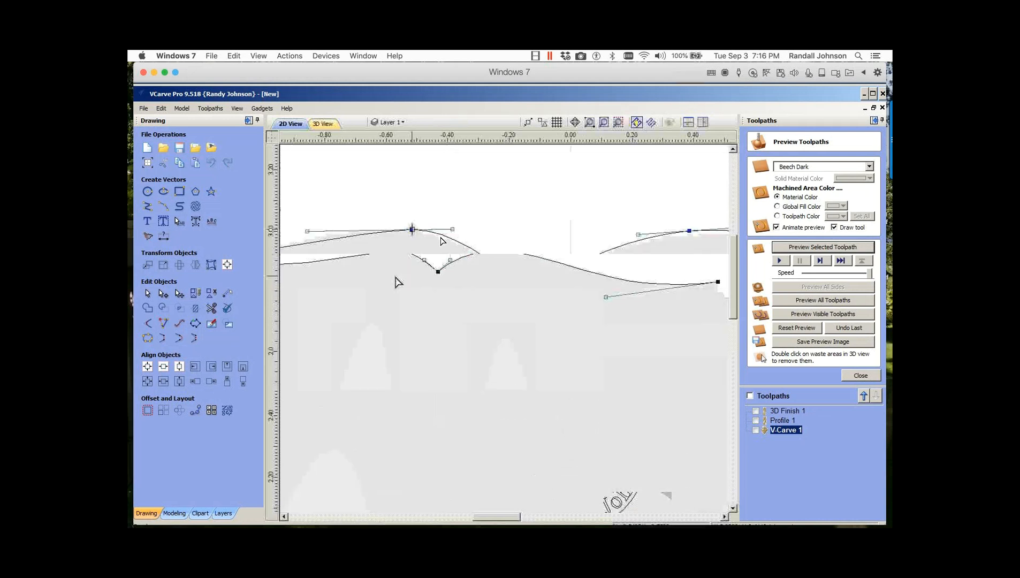
scroll(440, 240, "down", 1)
mouse_move(449, 234)
left_mouse_down()
mouse_move(449, 251)
mouse_move(450, 220)
mouse_move(448, 234)
left_mouse_up()
scroll(477, 247, "down", 1)
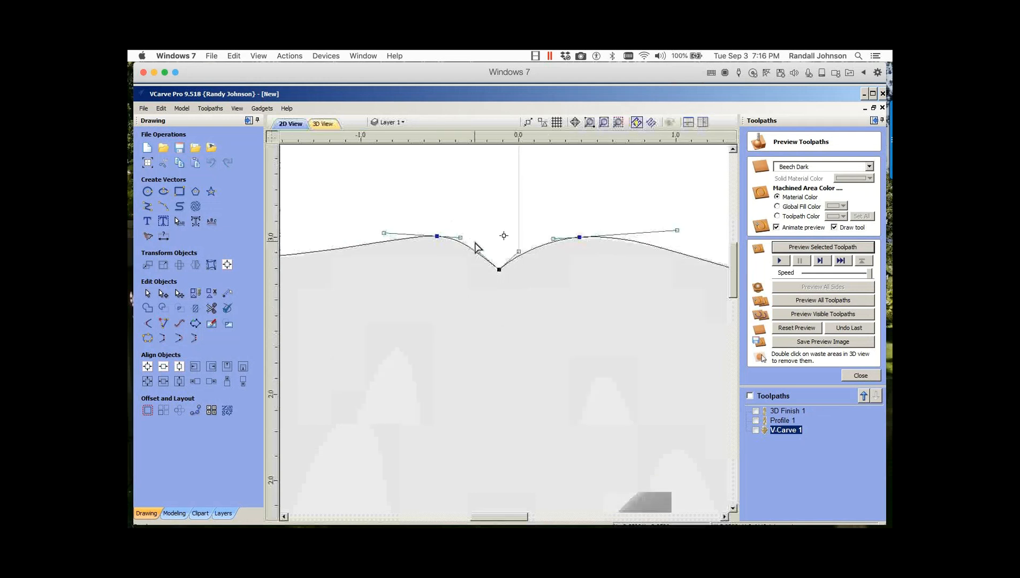
scroll(477, 247, "down", 1)
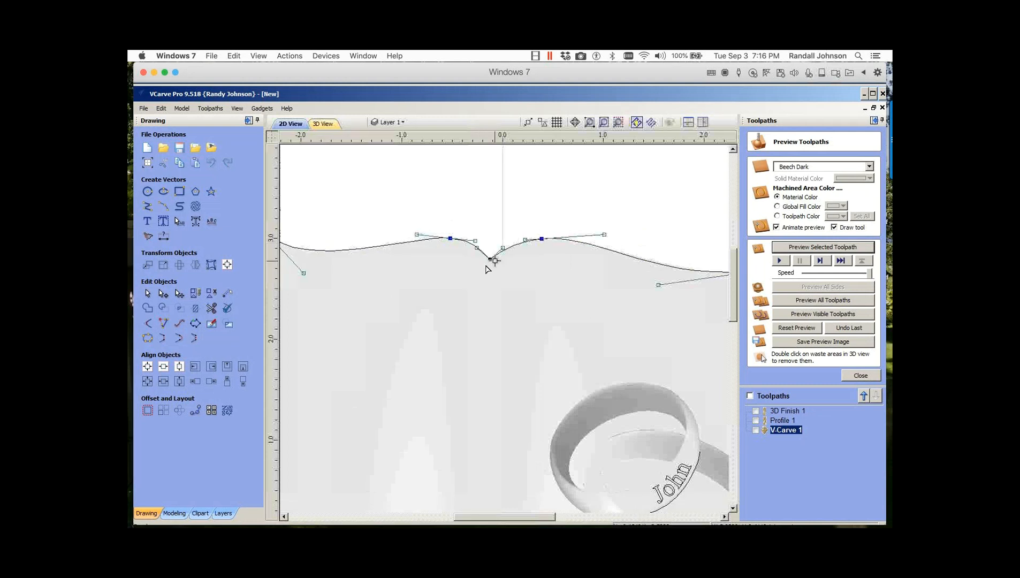
Step: Nudge the spine notch point onto the page edge and adjust its handle on the right page's side
scroll(488, 267, "up", 1)
scroll(490, 264, "up", 2)
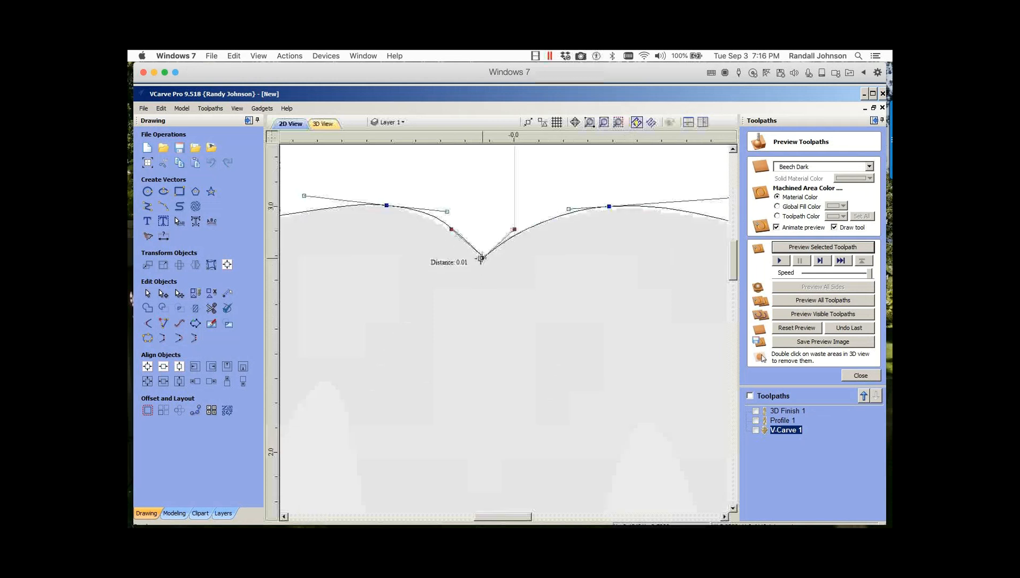
mouse_move(511, 228)
left_mouse_down()
mouse_move(492, 219)
mouse_move(508, 225)
left_mouse_up()
left_click(517, 235)
left_click_drag(517, 233, 555, 243)
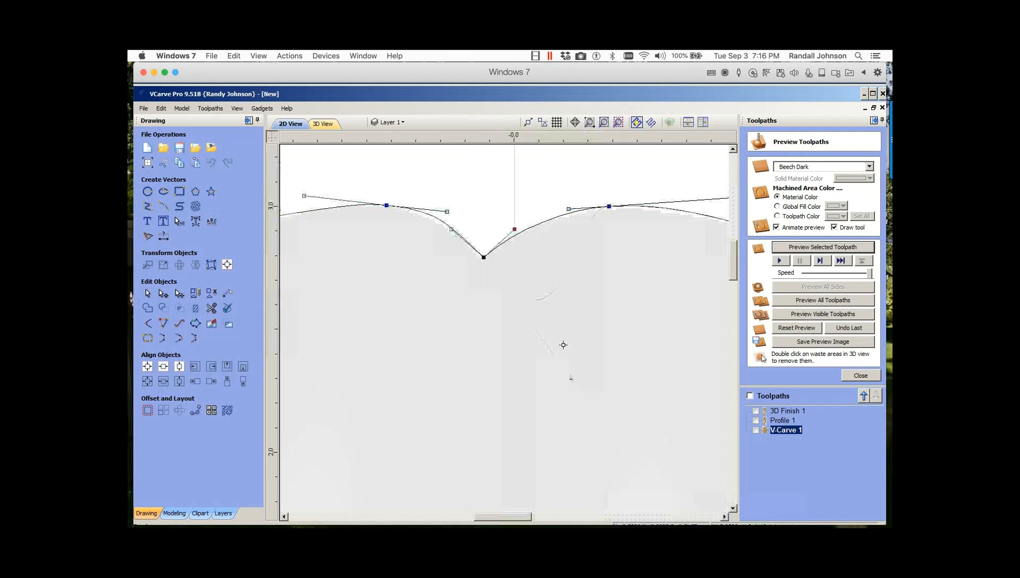
left_click_drag(558, 333, 530, 220)
scroll(571, 278, "down", 2)
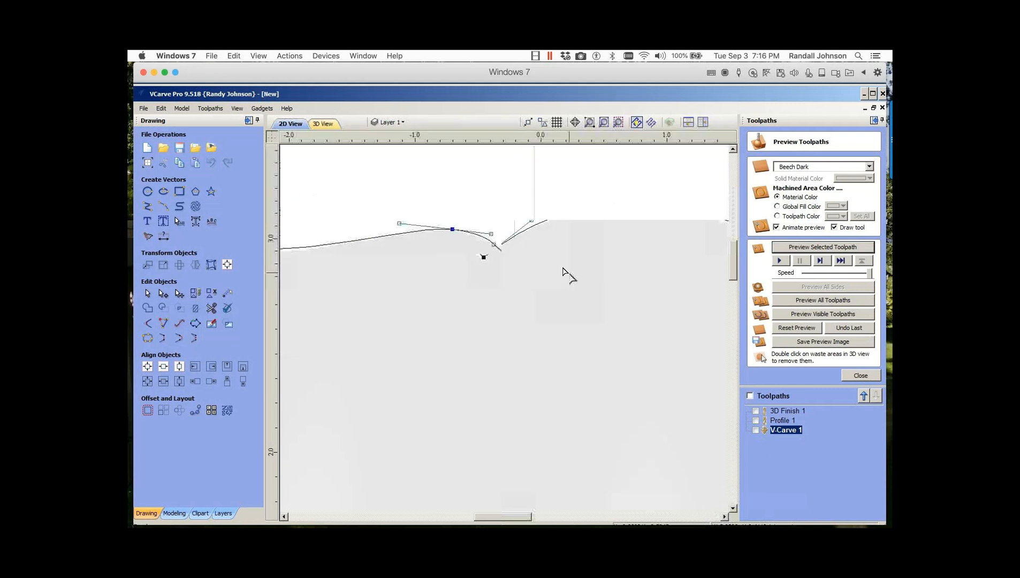
Step: Shorten both handles of the peak left of the notch to refine the fit, and leave node editing
scroll(563, 270, "up", 3)
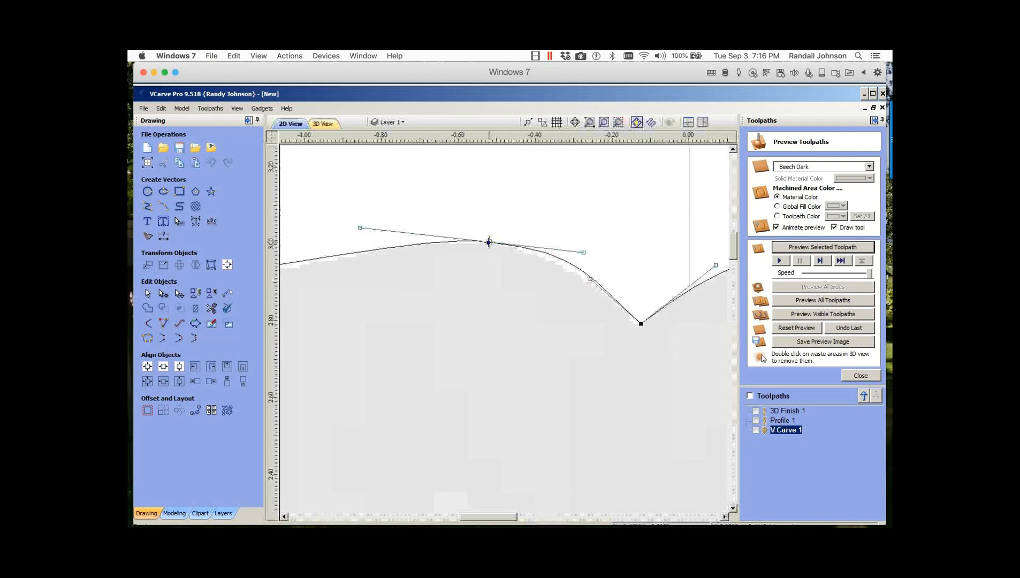
left_click_drag(583, 254, 537, 191)
left_click_drag(412, 321, 375, 229)
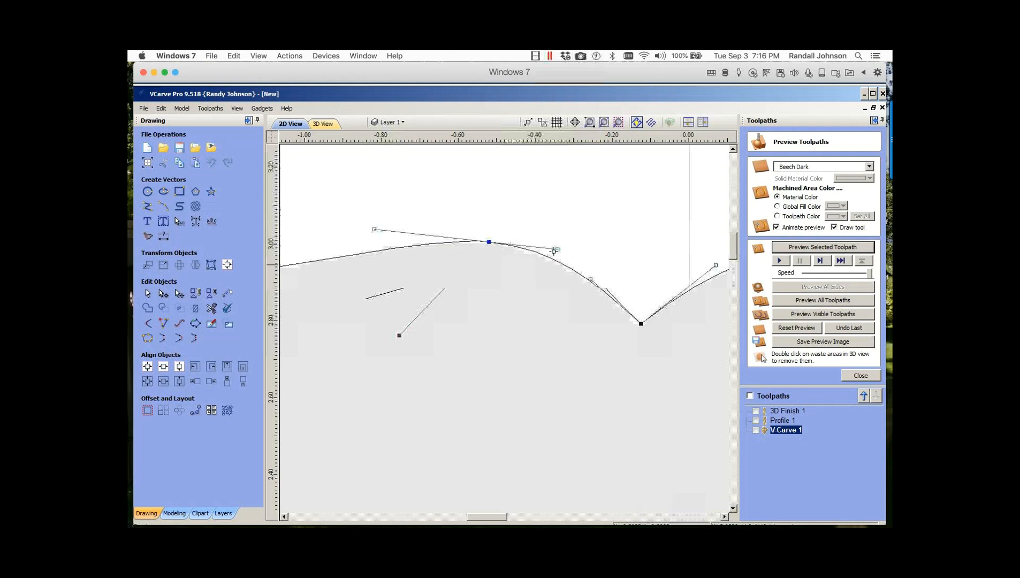
left_click_drag(556, 250, 515, 251)
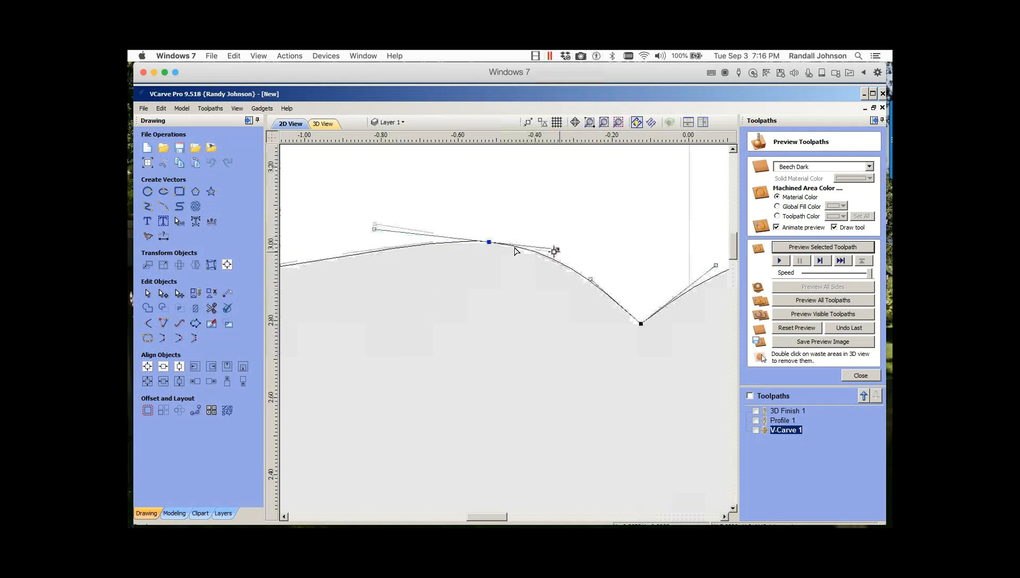
scroll(515, 252, "down", 7)
scroll(471, 248, "down", 2)
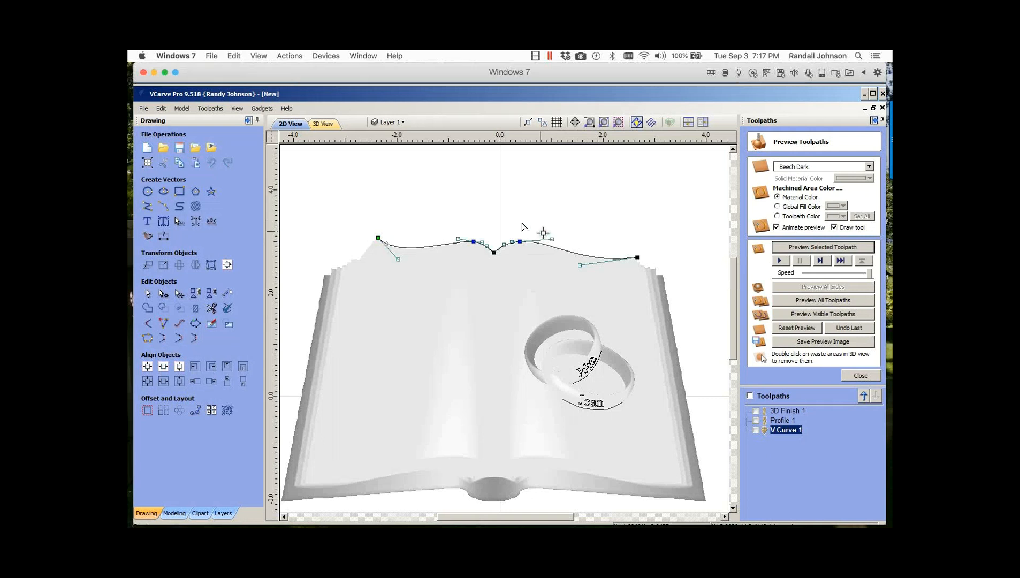
left_click(493, 213)
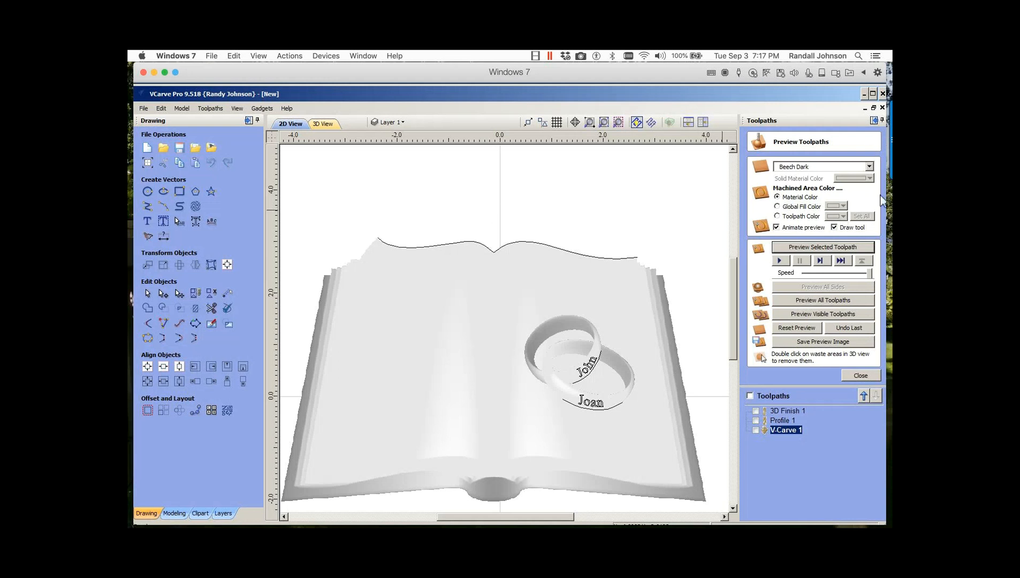
mouse_move(891, 153)
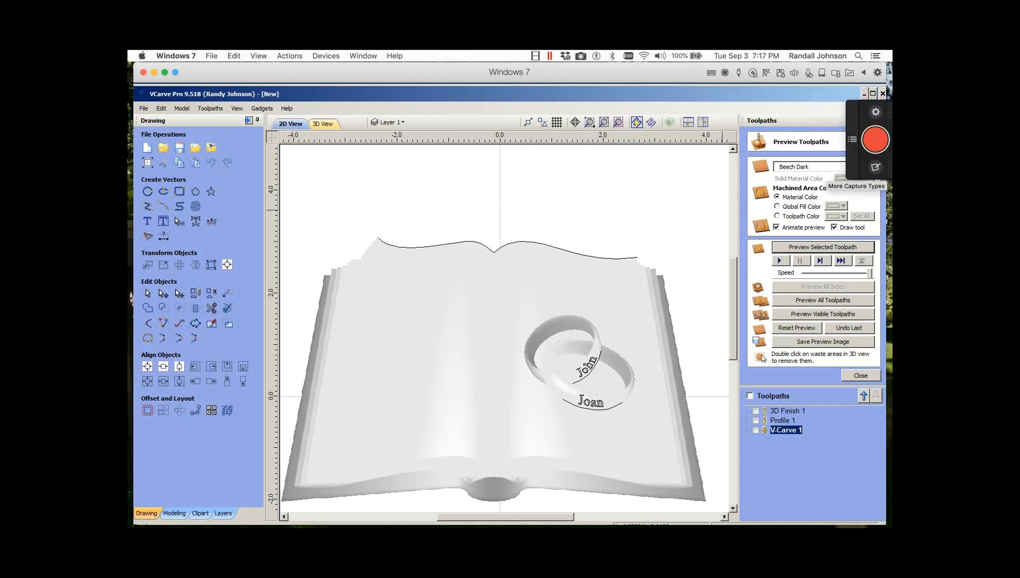
key("super+Tab")
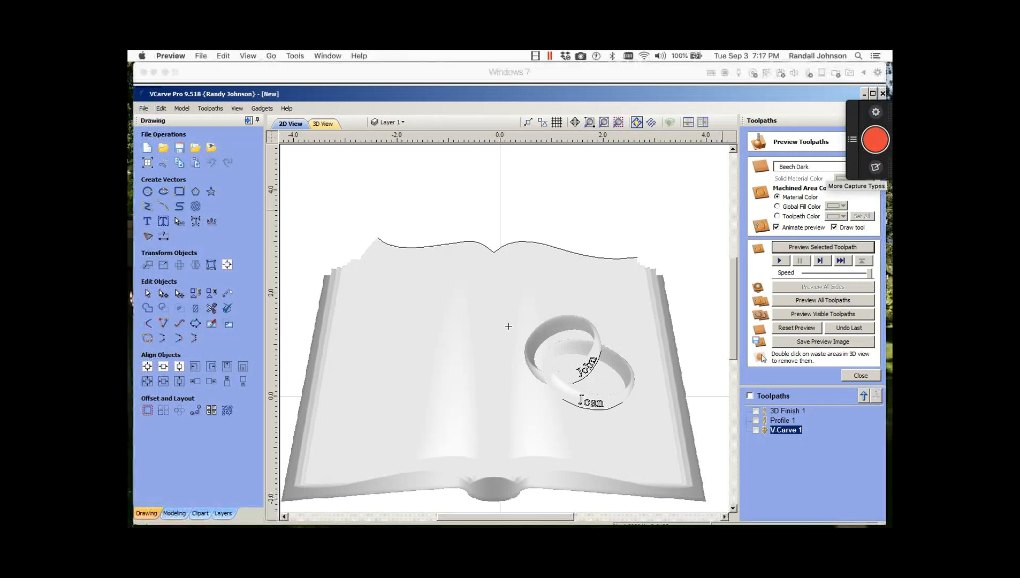